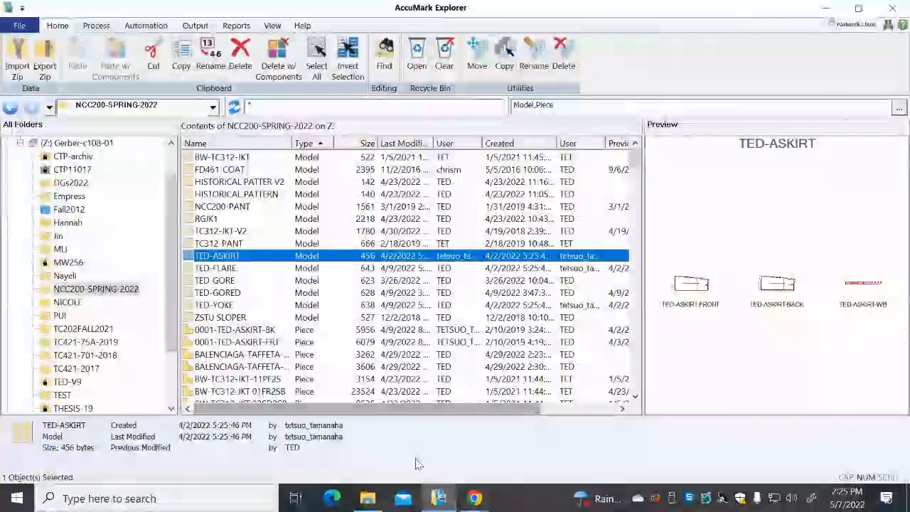
{"action": "left_click", "coordinate": [417, 463]}
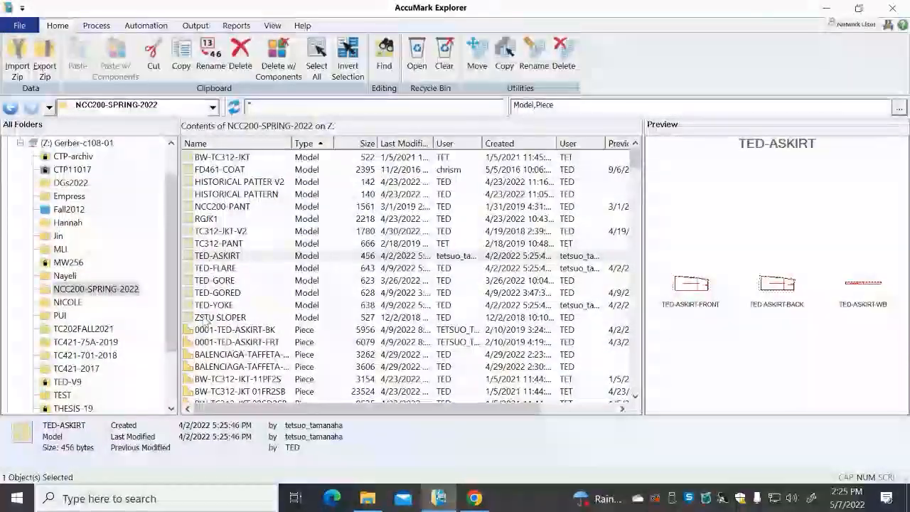
{"action": "left_click", "coordinate": [246, 256]}
{"action": "left_click", "coordinate": [246, 256]}
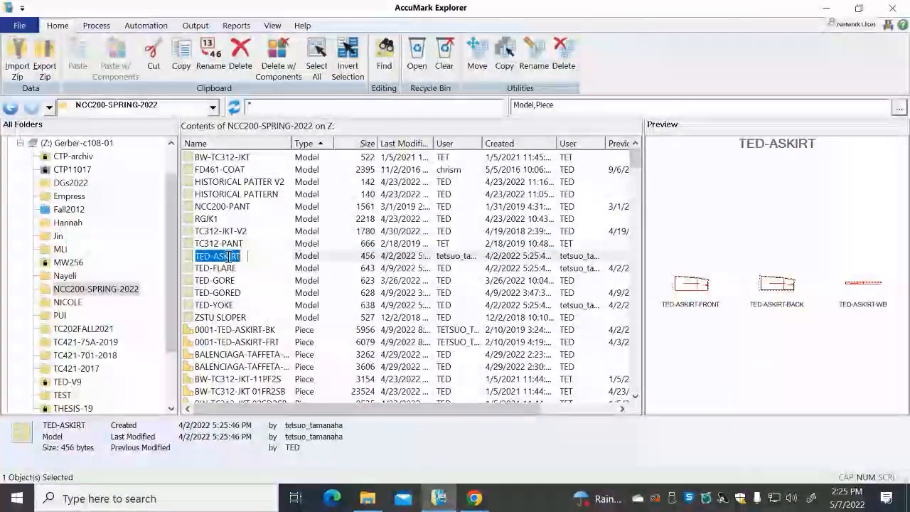
{"action": "left_click", "coordinate": [375, 424]}
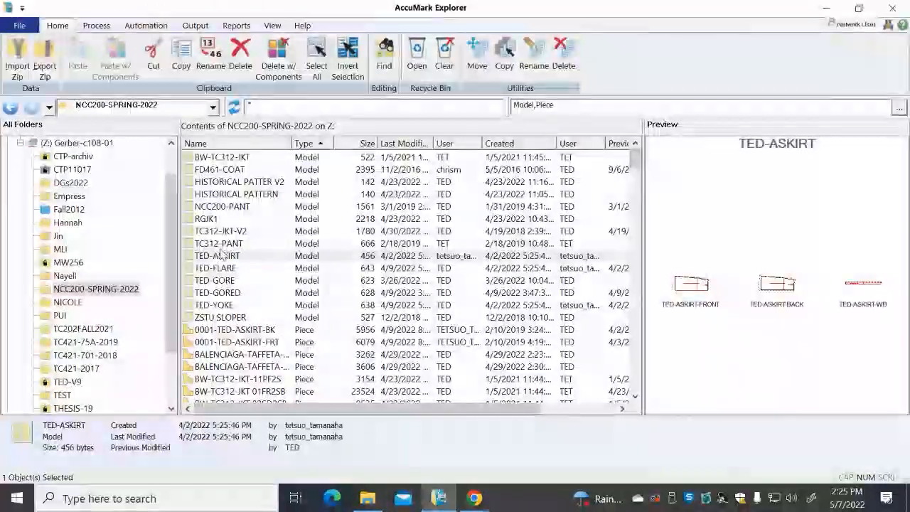
Set up a zip export of the TED-ASKIRT model to the Downloads folder under the file name TED-ASKIRT 7MAY22
{"action": "left_click", "coordinate": [253, 257]}
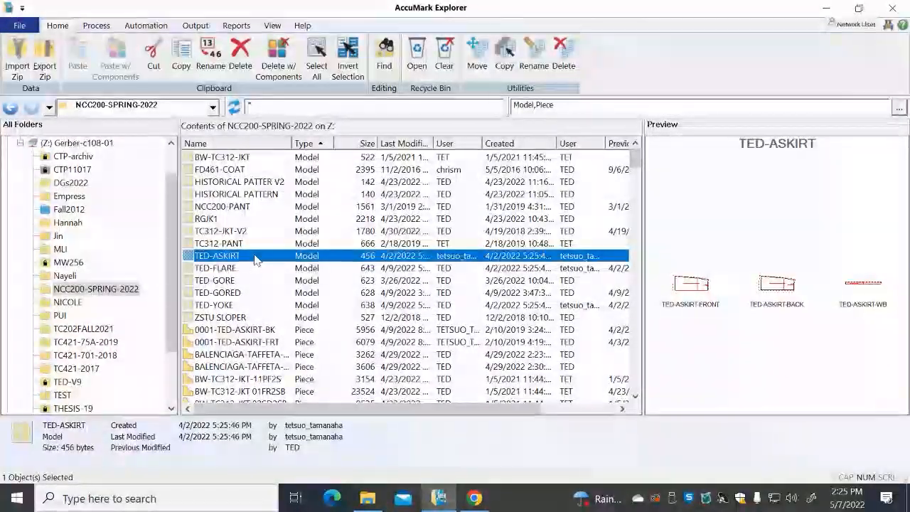
{"action": "left_click", "coordinate": [252, 256]}
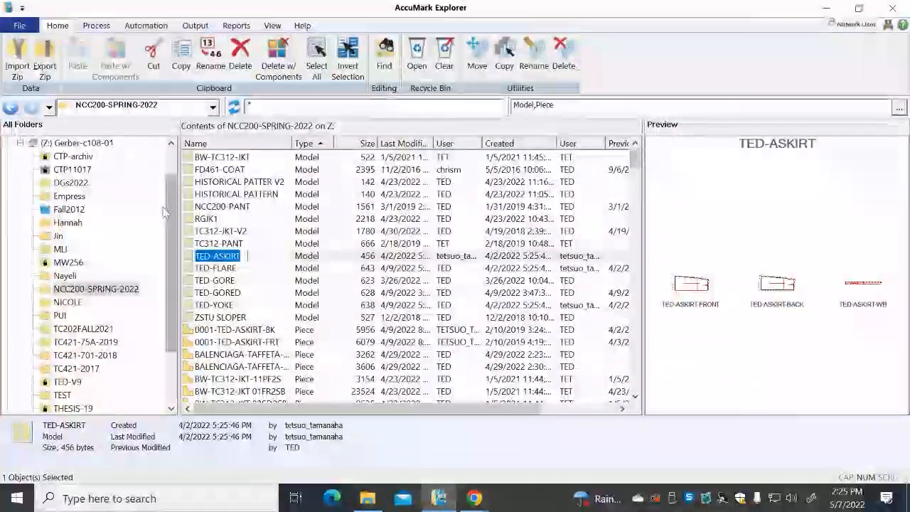
{"action": "left_click", "coordinate": [20, 25]}
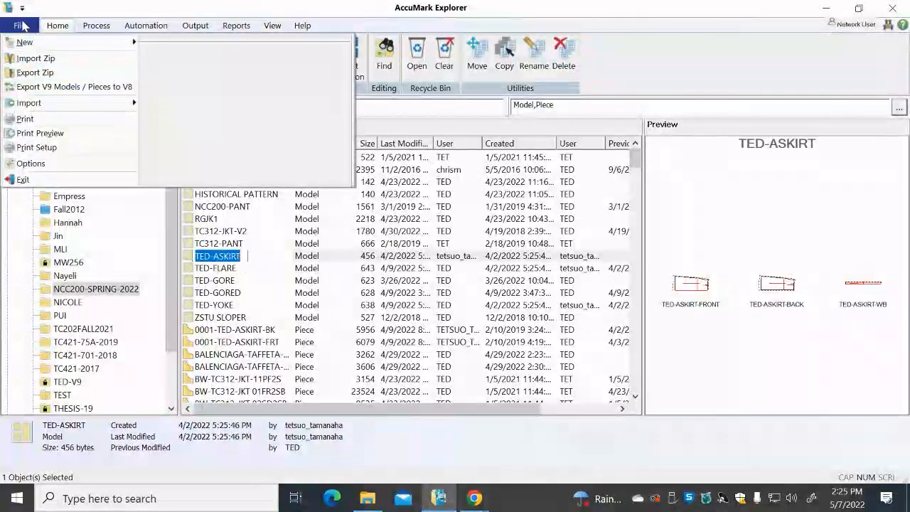
{"action": "left_click", "coordinate": [52, 75]}
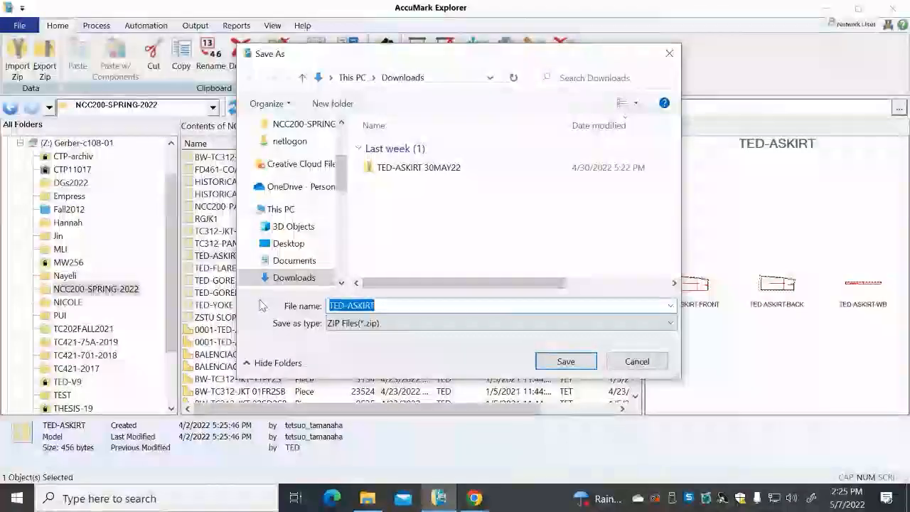
{"action": "left_click", "coordinate": [396, 306]}
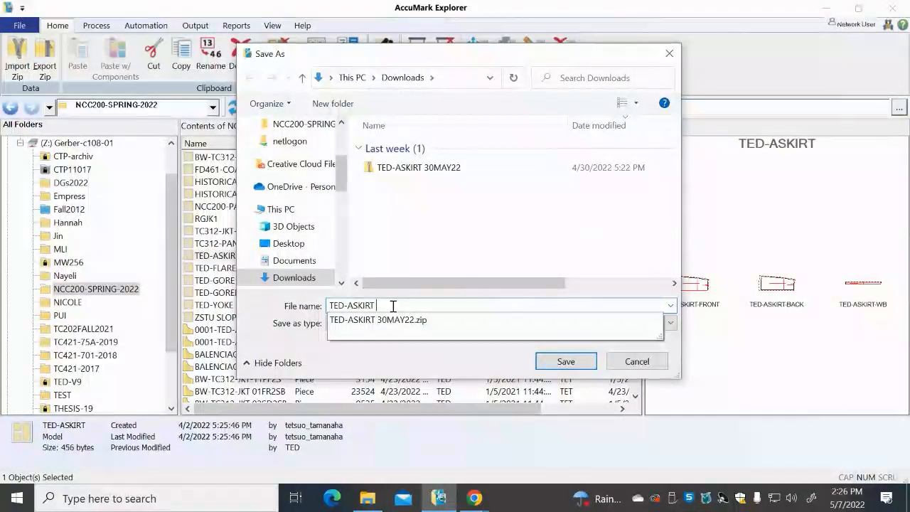
{"action": "type", "text": "7"}
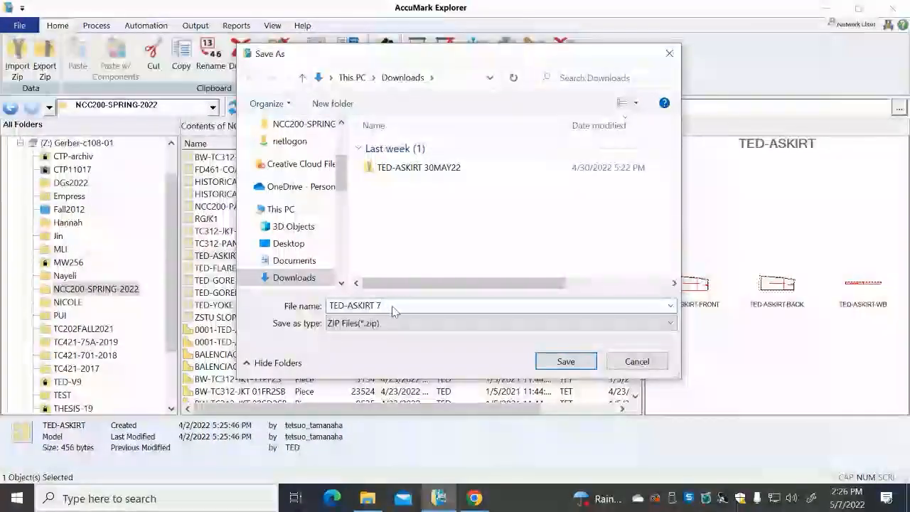
{"action": "type", "text": "MAY22"}
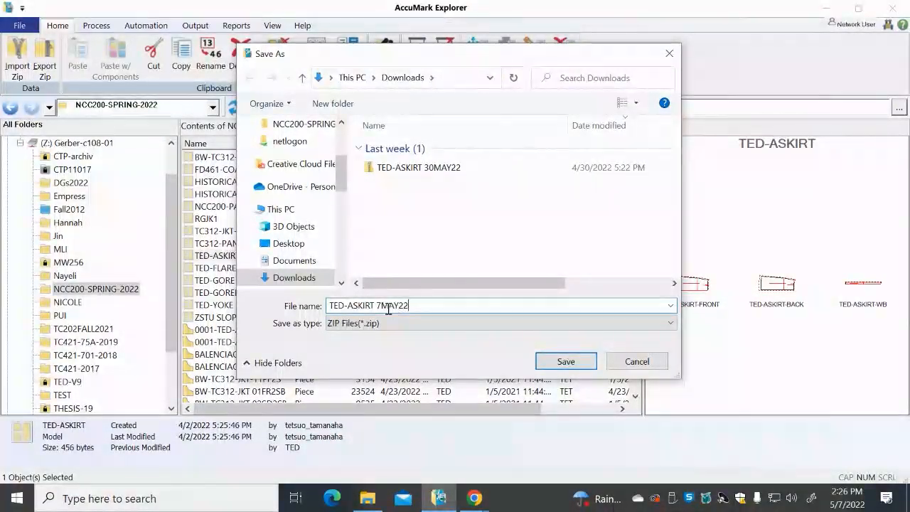
{"action": "left_click", "coordinate": [565, 362]}
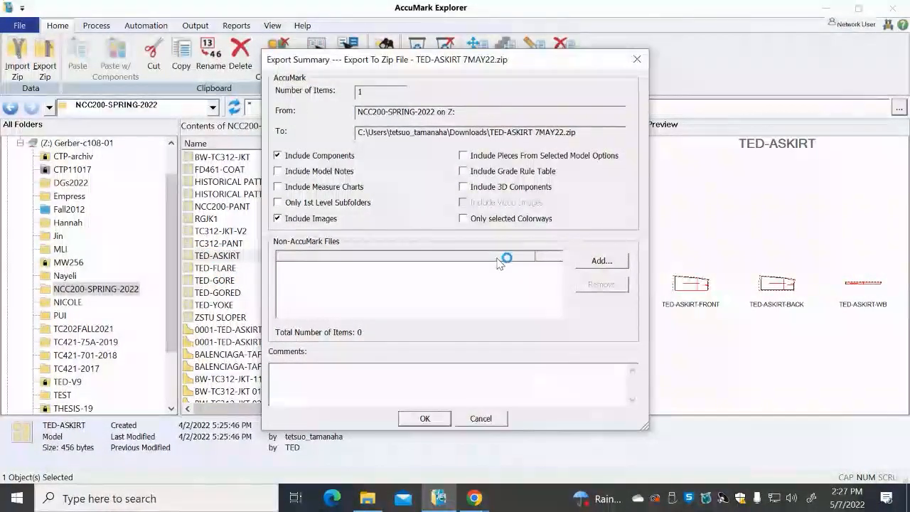
{"action": "left_click", "coordinate": [278, 156]}
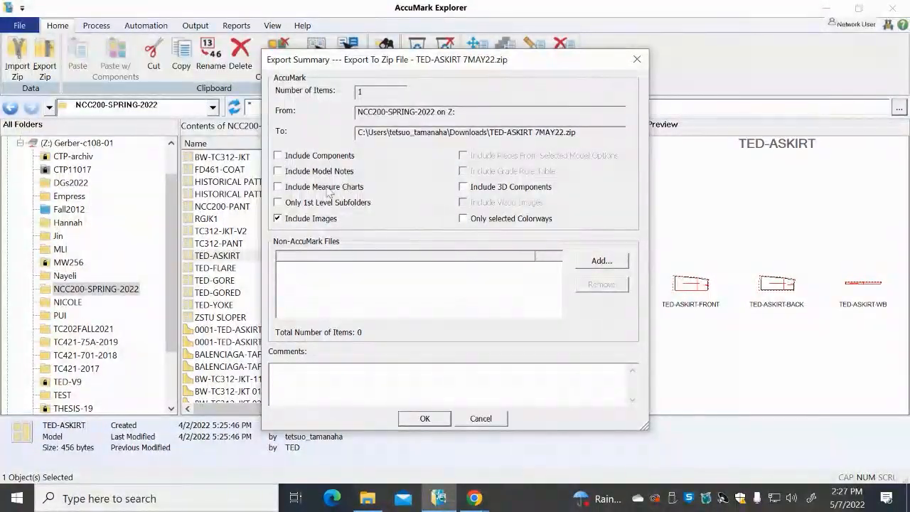
{"action": "left_click", "coordinate": [278, 158]}
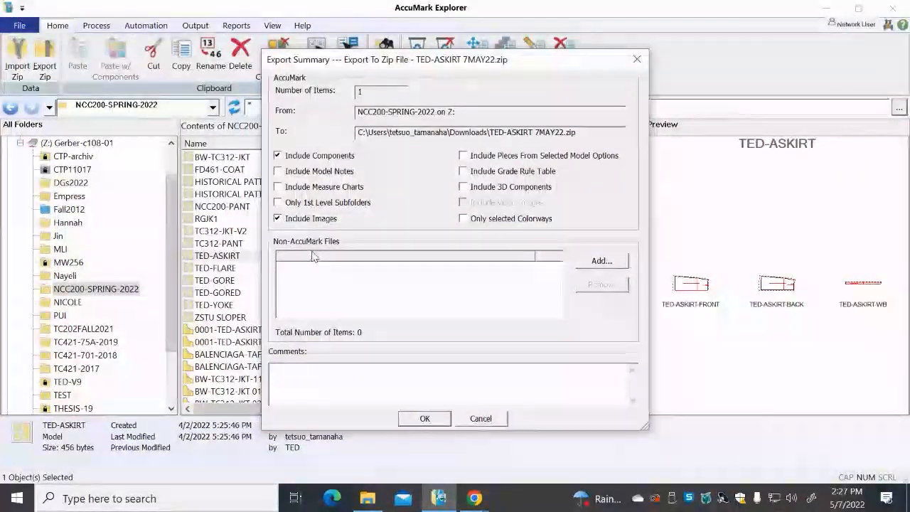
{"action": "left_click", "coordinate": [605, 261]}
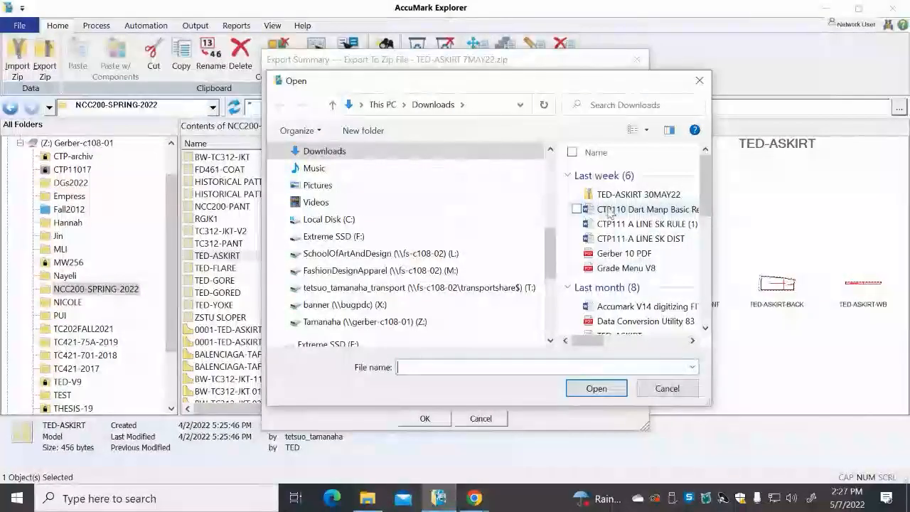
{"action": "left_click", "coordinate": [704, 82]}
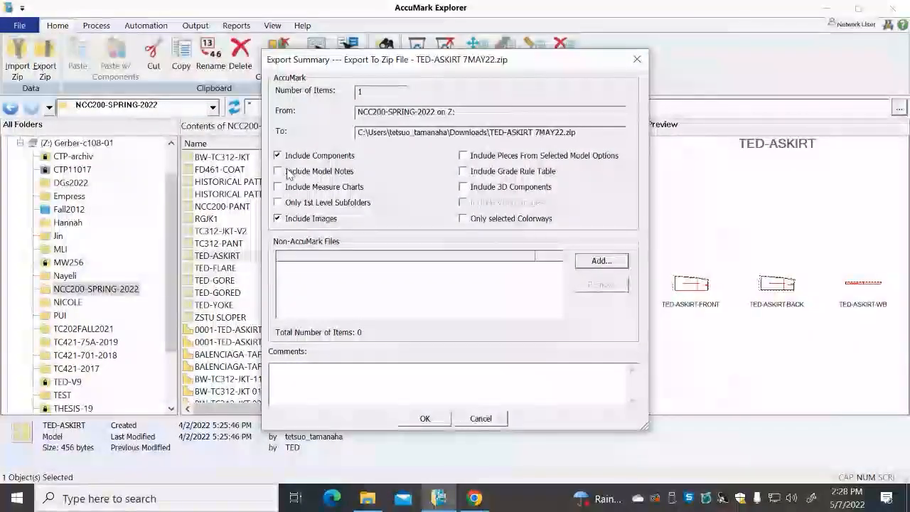
Run the zip export with components and images included, and check the resulting file in the Downloads folder in File Explorer
{"action": "left_click", "coordinate": [425, 418]}
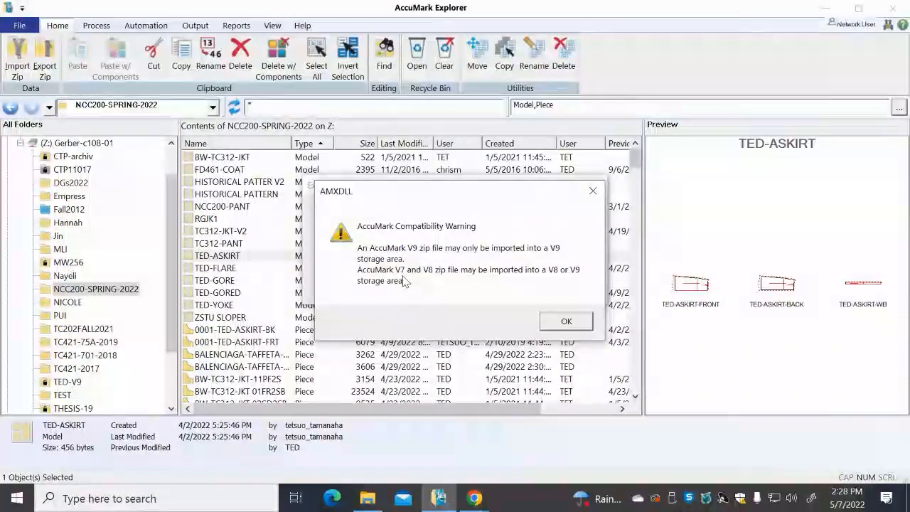
{"action": "left_click", "coordinate": [566, 322]}
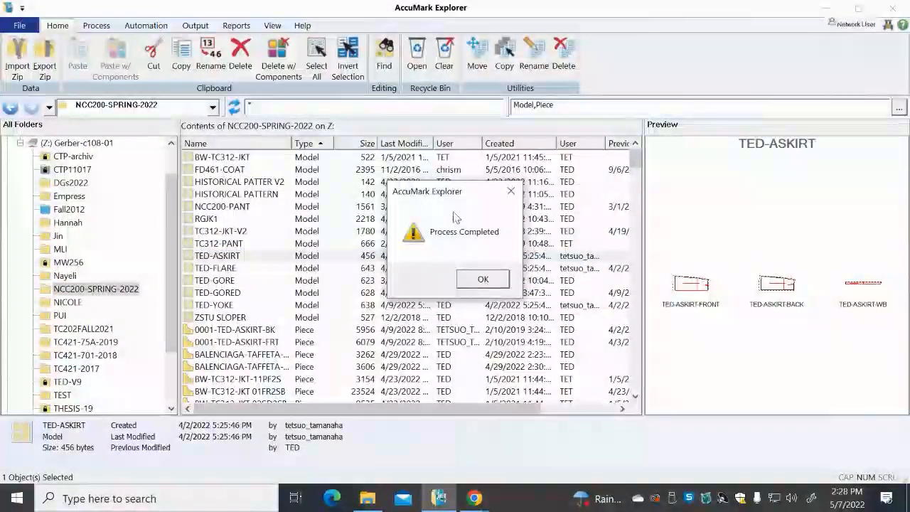
{"action": "left_click", "coordinate": [483, 279]}
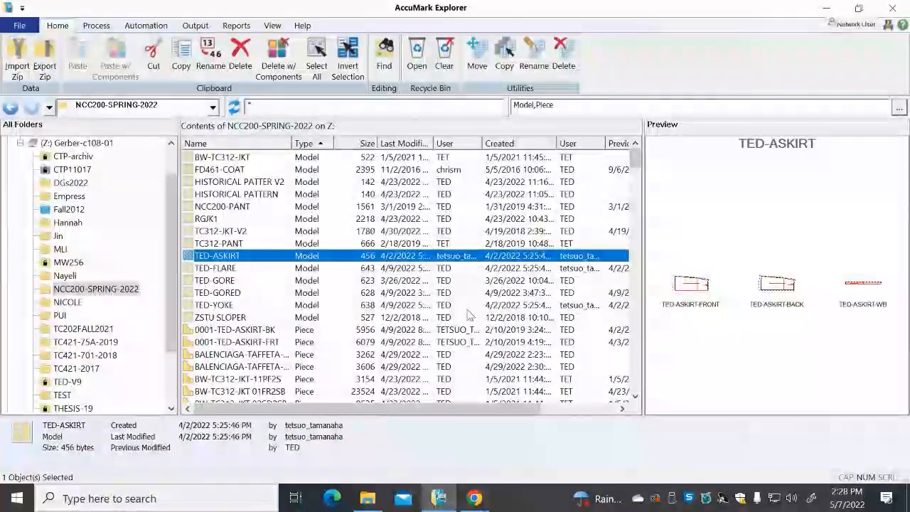
{"action": "left_click", "coordinate": [368, 498]}
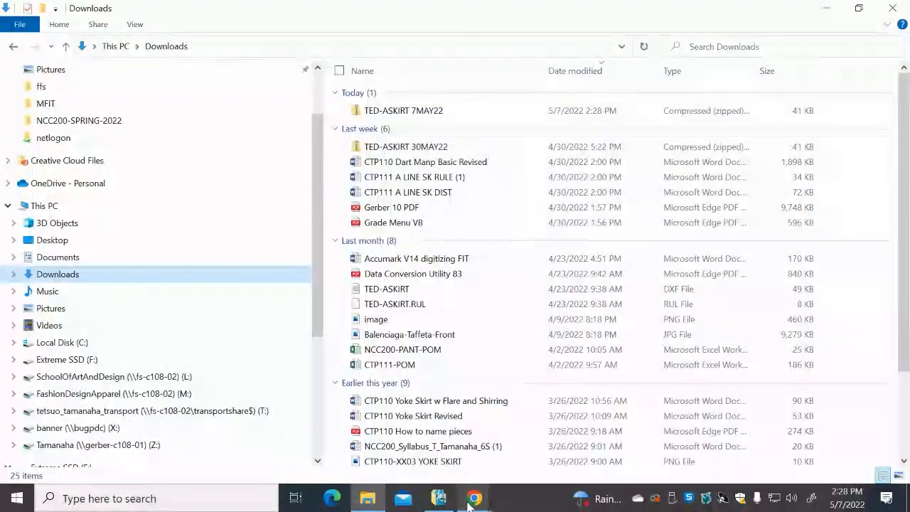
In AccuMark Explorer, try to export 0001-TED-ASKIRT-BK, BALENCIAGA-TAFFETA-TOP-2, BW-TC312-JKT-11PF2S and BW-TC312-JKT 01FR2SB together as one zip file
{"action": "left_click", "coordinate": [437, 498]}
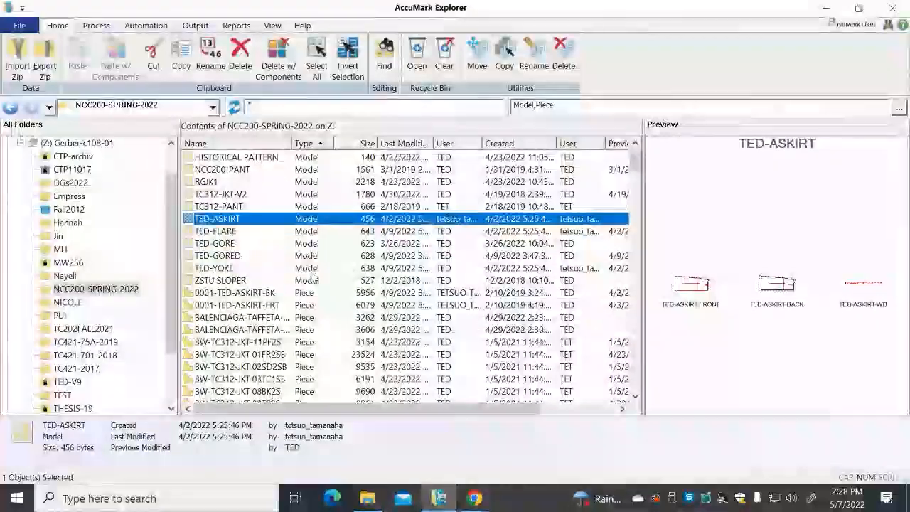
{"action": "scroll", "coordinate": [455, 338], "scroll_direction": "down", "scroll_amount": 2}
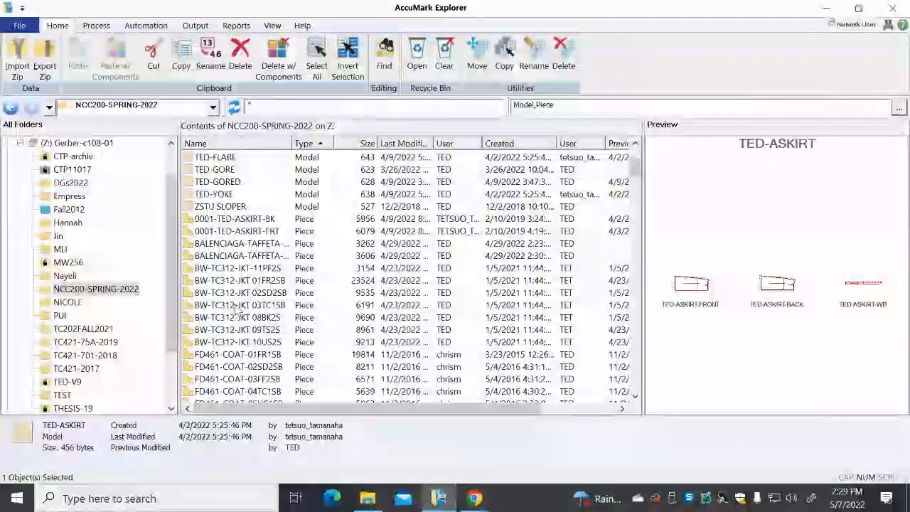
{"action": "left_click", "coordinate": [248, 220]}
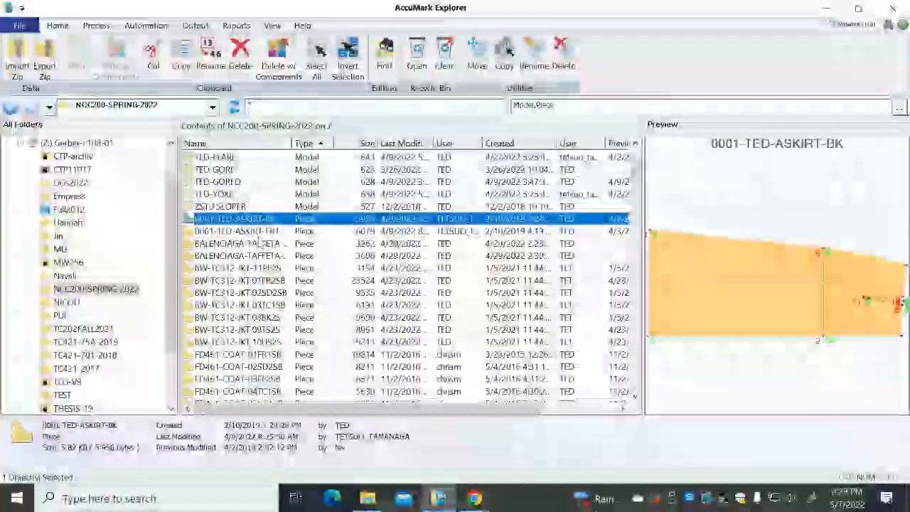
{"action": "left_click", "coordinate": [252, 257], "text": "ctrl"}
{"action": "left_click", "coordinate": [256, 268], "text": "ctrl"}
{"action": "left_click", "coordinate": [263, 281], "text": "ctrl"}
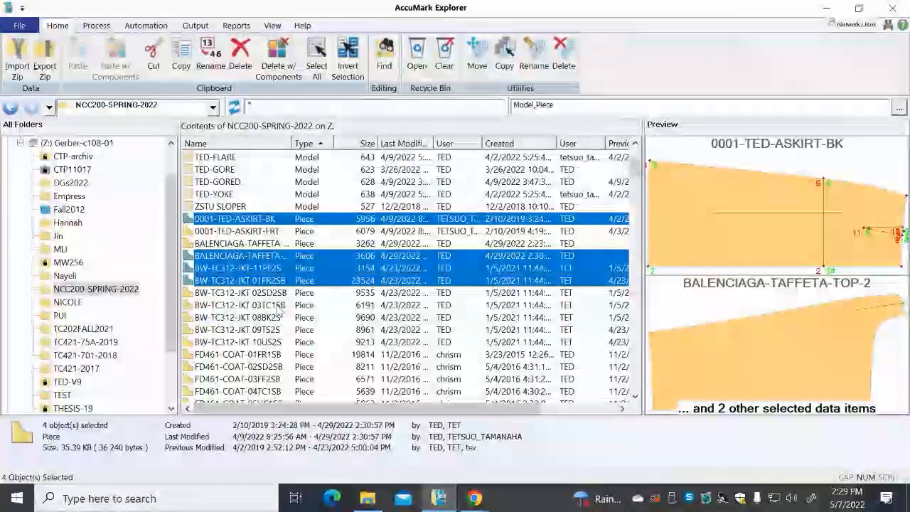
{"action": "left_click", "coordinate": [19, 25]}
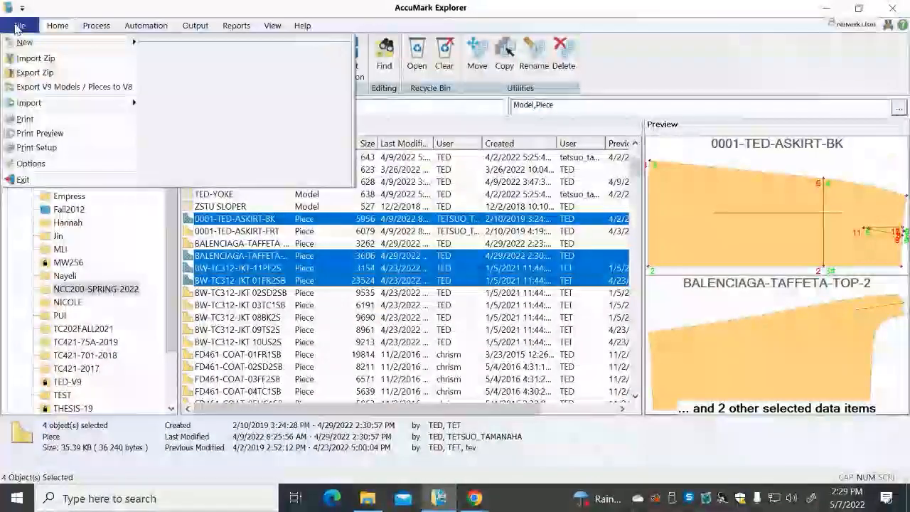
{"action": "left_click", "coordinate": [41, 76]}
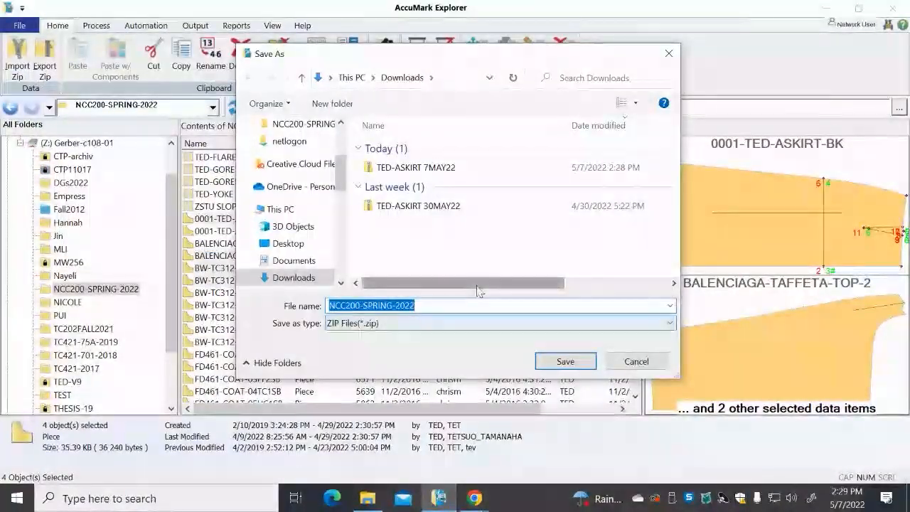
{"action": "left_click", "coordinate": [648, 364]}
Preview the BW-TC312-JKT 08BK2S piece and the TED-YOKE model
{"action": "left_click", "coordinate": [249, 317]}
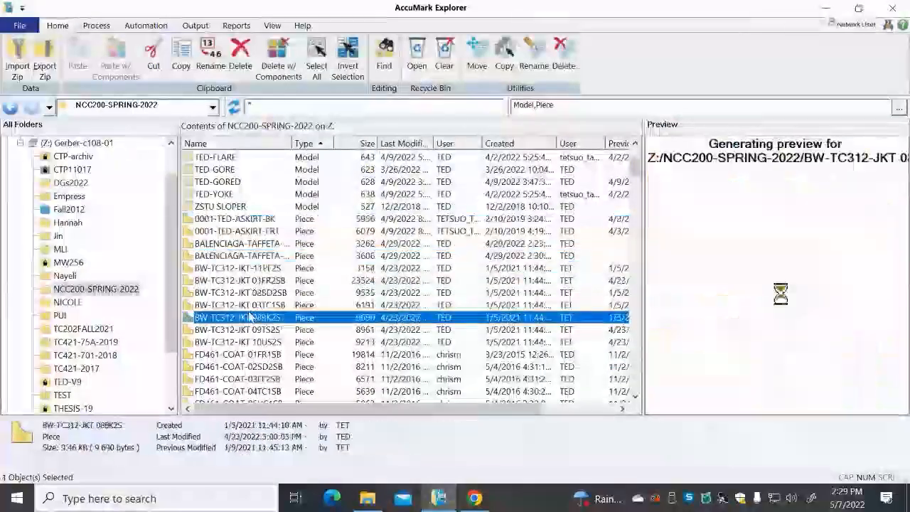
{"action": "left_click", "coordinate": [213, 195]}
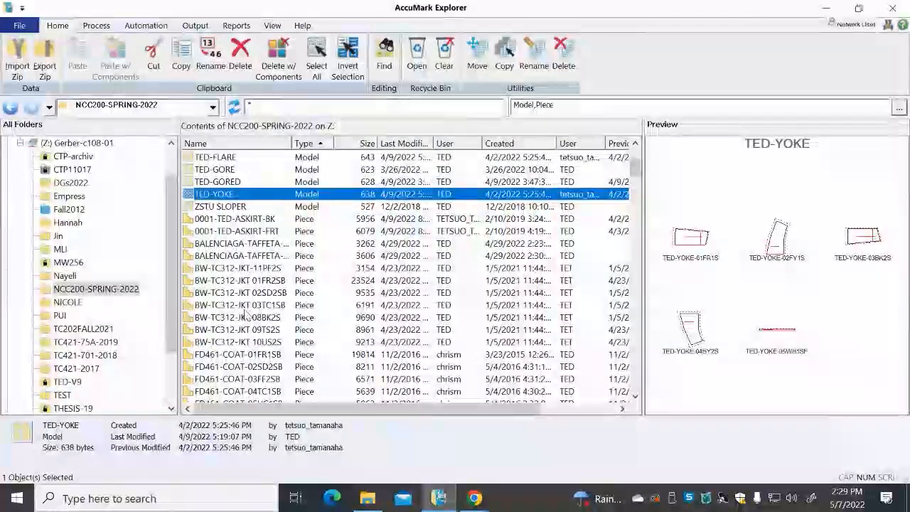
{"action": "scroll", "coordinate": [256, 286], "scroll_direction": "up", "scroll_amount": 2}
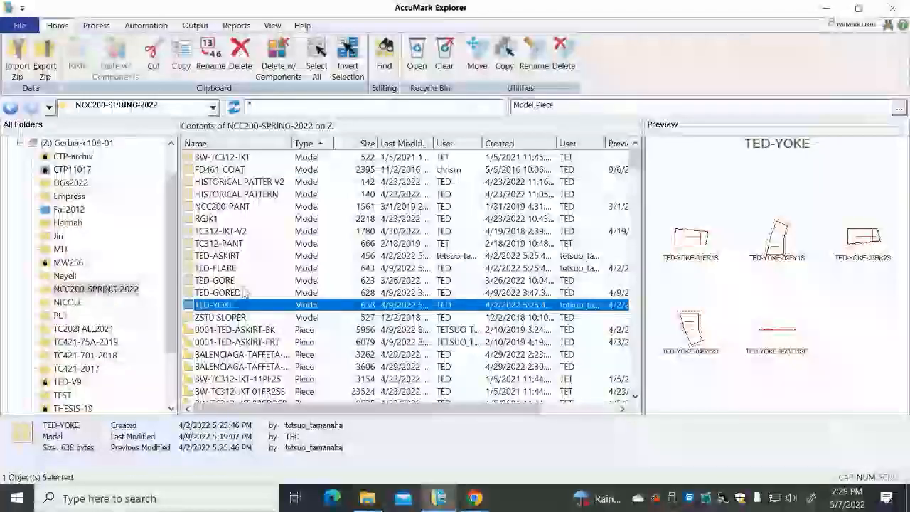
View the TED-ASKIRT 7MAY22 zip in File Explorer's Downloads folder and return to AccuMark Explorer
{"action": "left_click", "coordinate": [380, 501]}
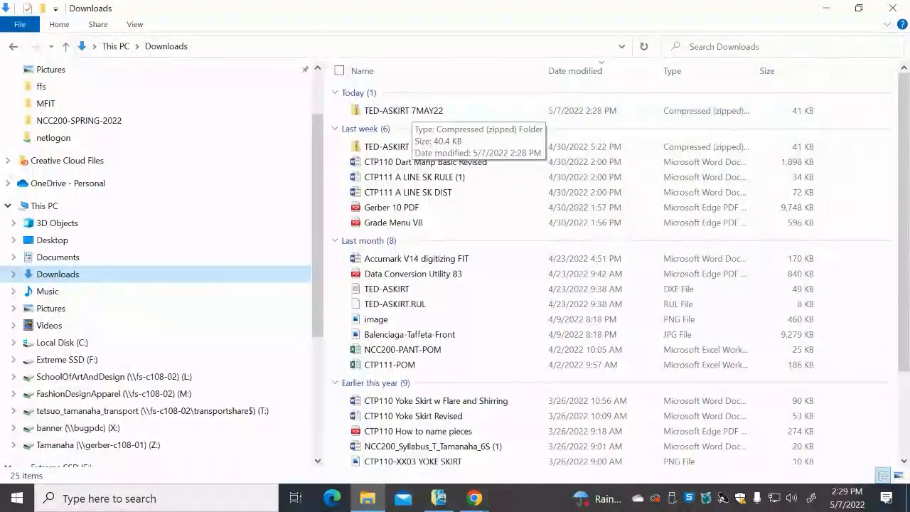
{"action": "left_click", "coordinate": [440, 499]}
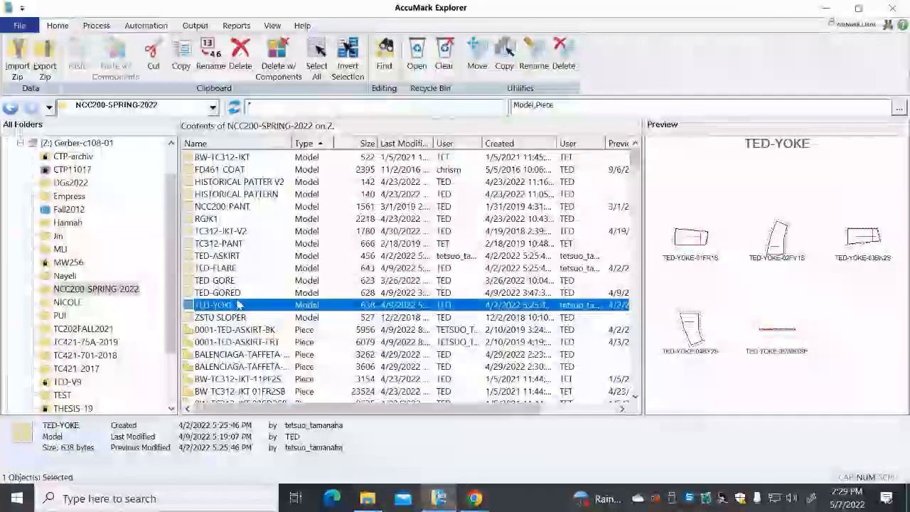
Open the zip import for the NCC200-SPRING-2022 storage area, view the zip files in Downloads, and cancel the import
{"action": "scroll", "coordinate": [103, 355], "scroll_direction": "up", "scroll_amount": 1}
{"action": "scroll", "coordinate": [104, 356], "scroll_direction": "down", "scroll_amount": 3}
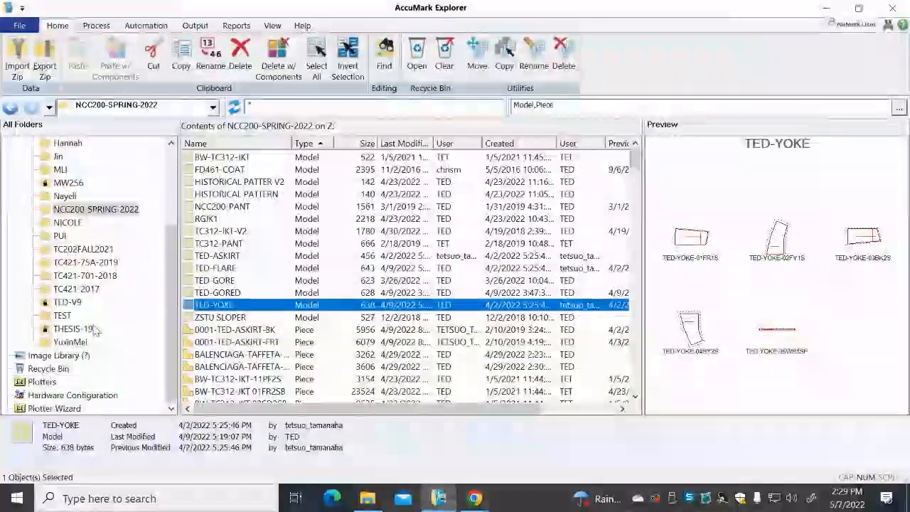
{"action": "left_click", "coordinate": [79, 211]}
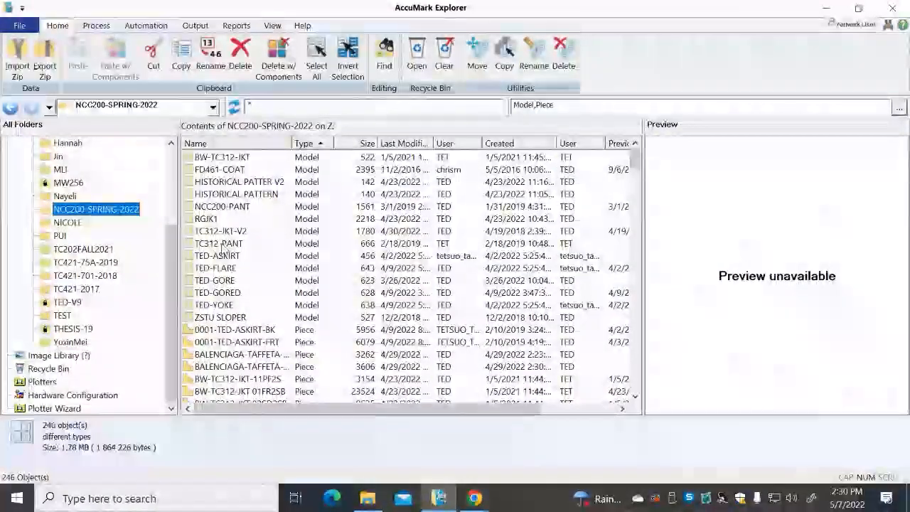
{"action": "scroll", "coordinate": [174, 245], "scroll_direction": "up", "scroll_amount": 3}
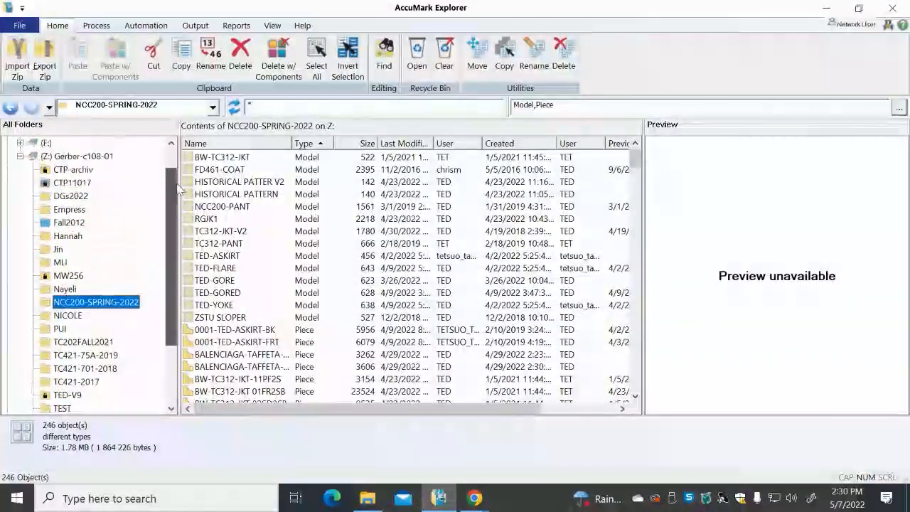
{"action": "left_click", "coordinate": [18, 27]}
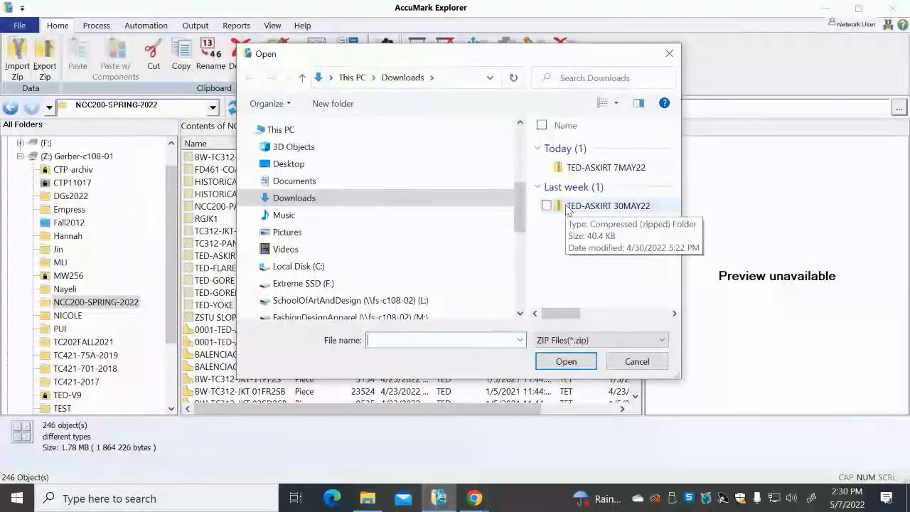
{"action": "left_click", "coordinate": [637, 361]}
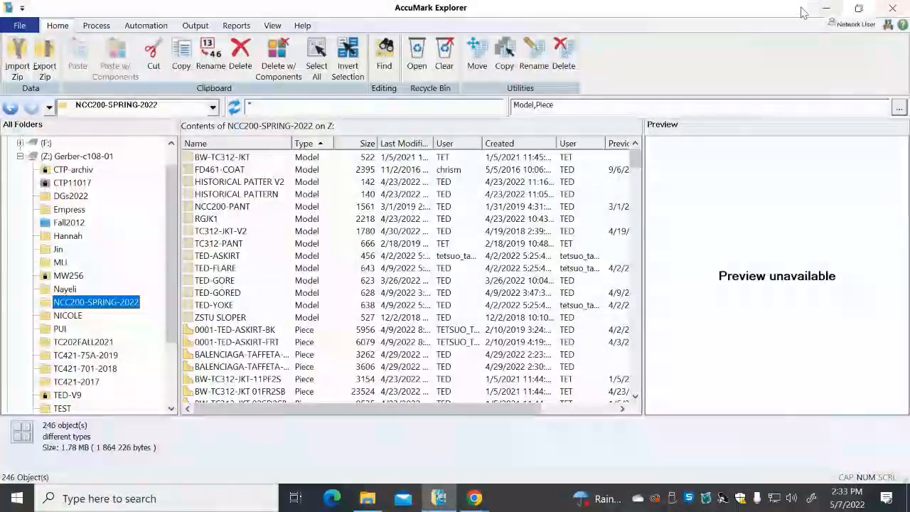
In File Explorer, open the RGJK1 Modaris file from the ffs folder on the T: transport drive and maximize the Modaris window
{"action": "left_click", "coordinate": [367, 500]}
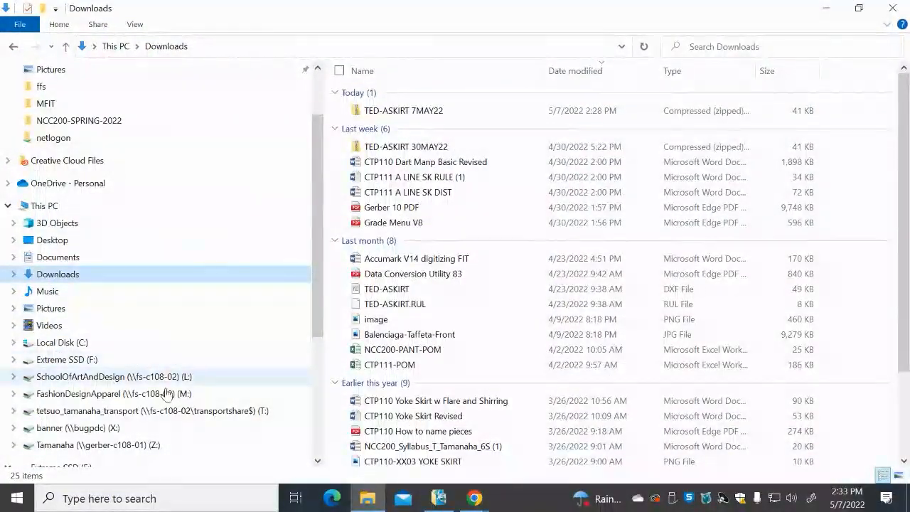
{"action": "left_click", "coordinate": [110, 411]}
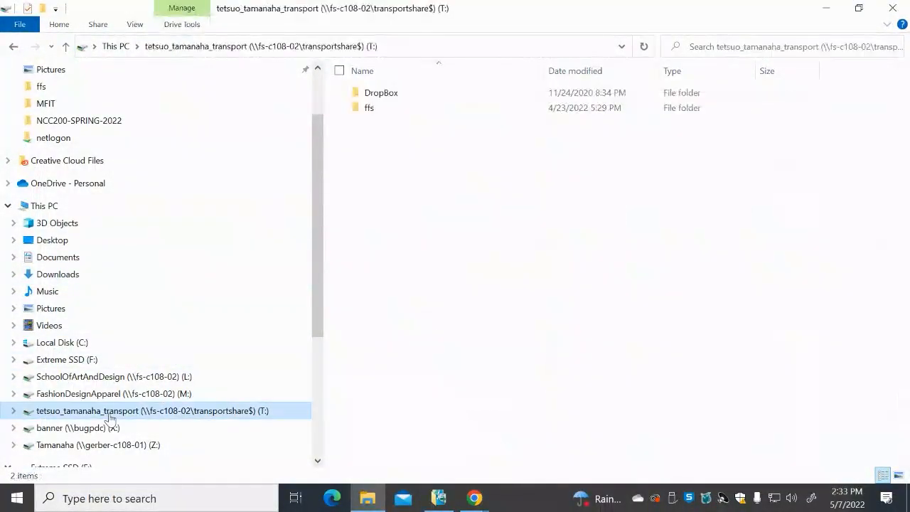
{"action": "double_click", "coordinate": [381, 110]}
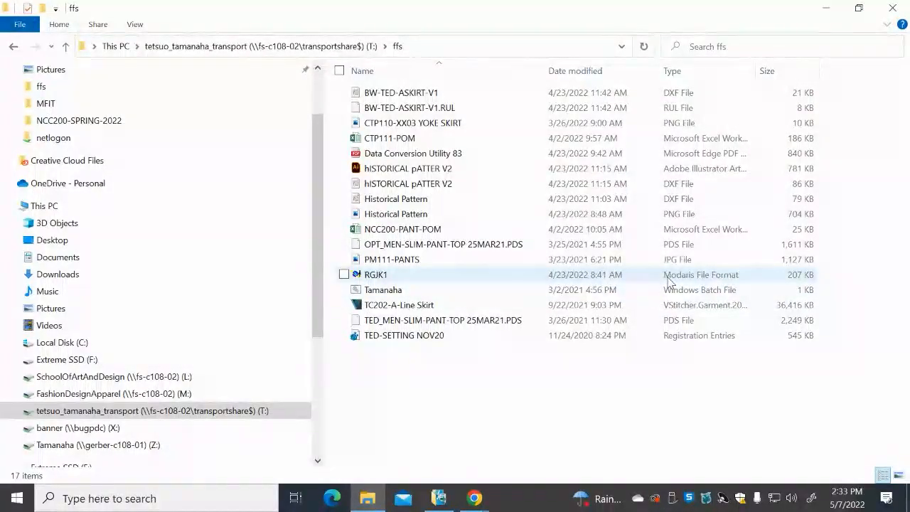
{"action": "left_click", "coordinate": [383, 279]}
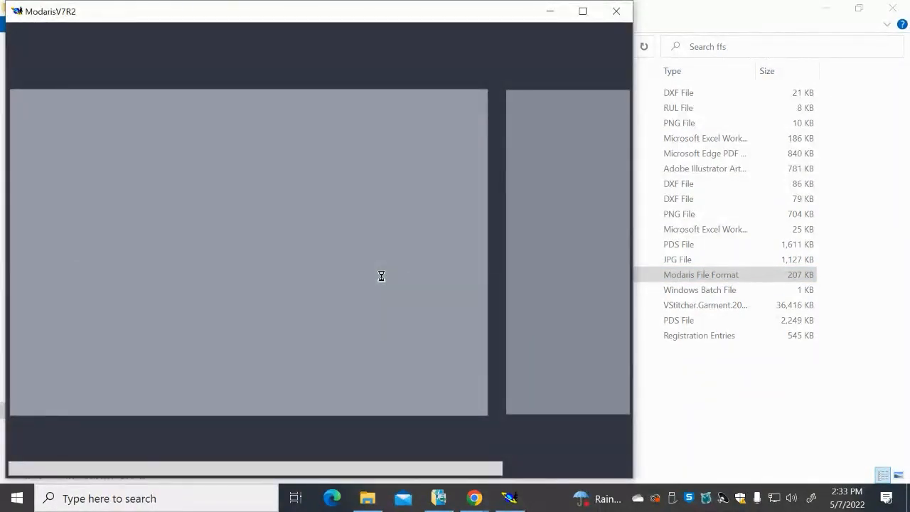
{"action": "left_click", "coordinate": [583, 11]}
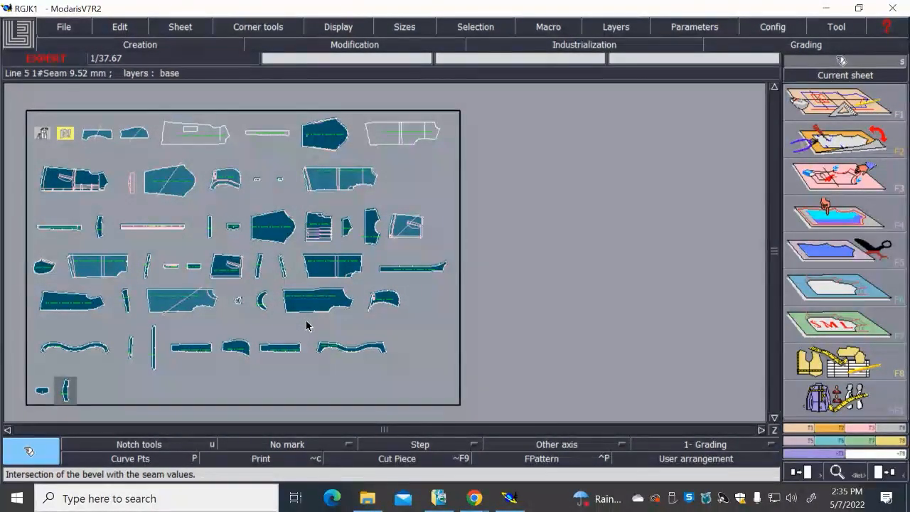
Examine the front marker piece up close, return to the overview of the pattern pieces, and minimize Modaris
{"action": "left_click", "coordinate": [836, 471]}
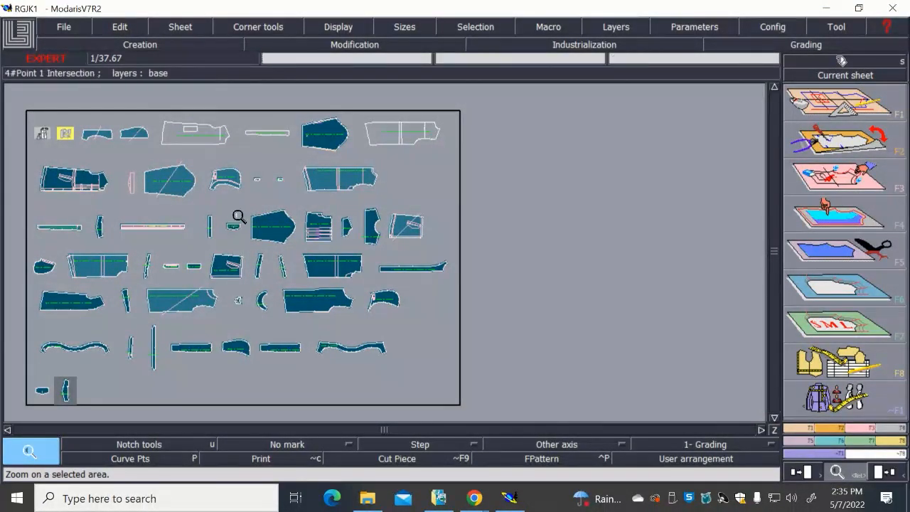
{"action": "left_click_drag", "start_coordinate": [41, 159], "coordinate": [114, 199]}
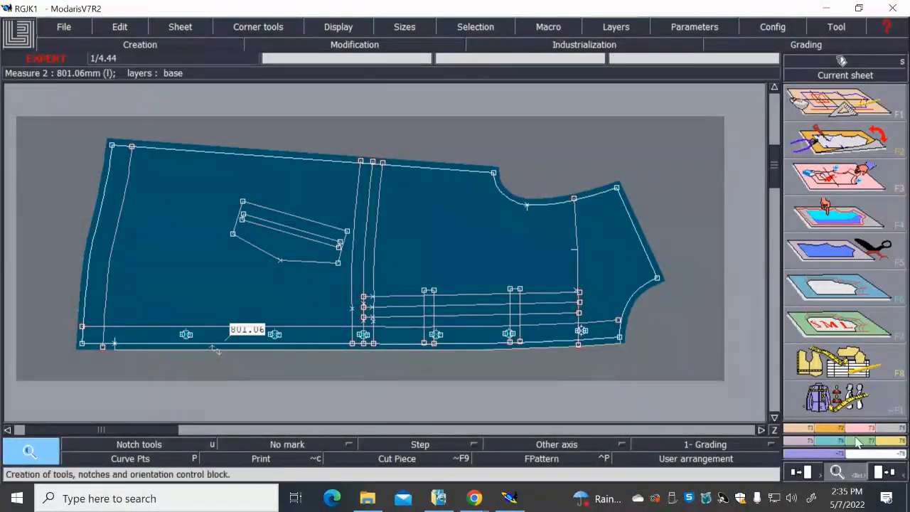
{"action": "left_click", "coordinate": [819, 475]}
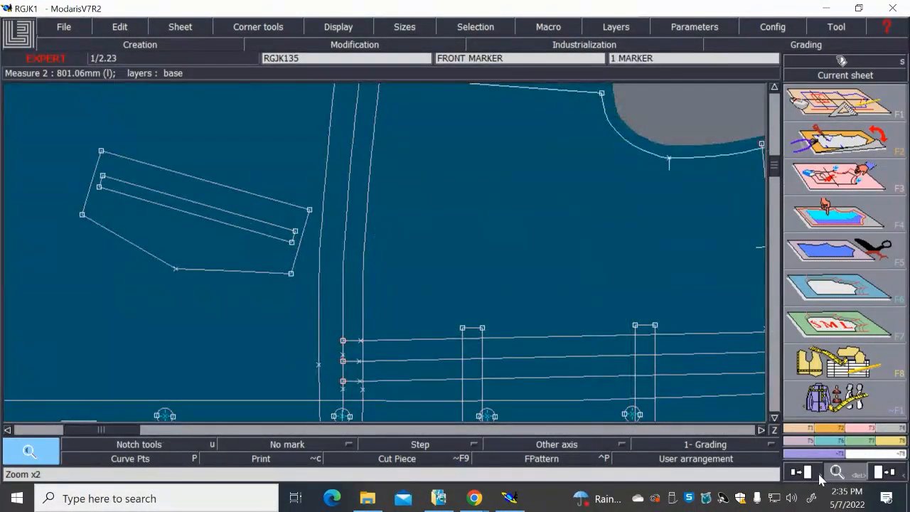
{"action": "left_click", "coordinate": [887, 475]}
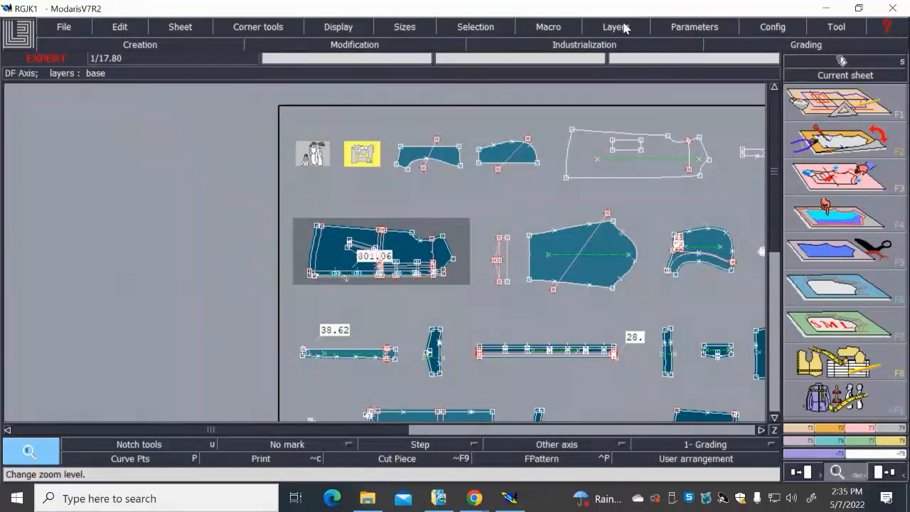
{"action": "left_click", "coordinate": [825, 8]}
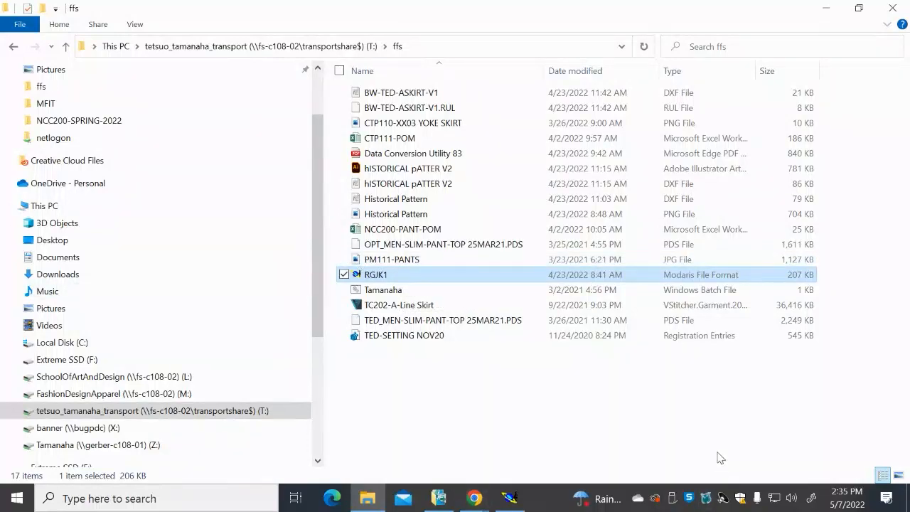
Switch to AccuMark Explorer and view the contents of the DATA90 storage area on the C: drive
{"action": "left_click", "coordinate": [439, 498]}
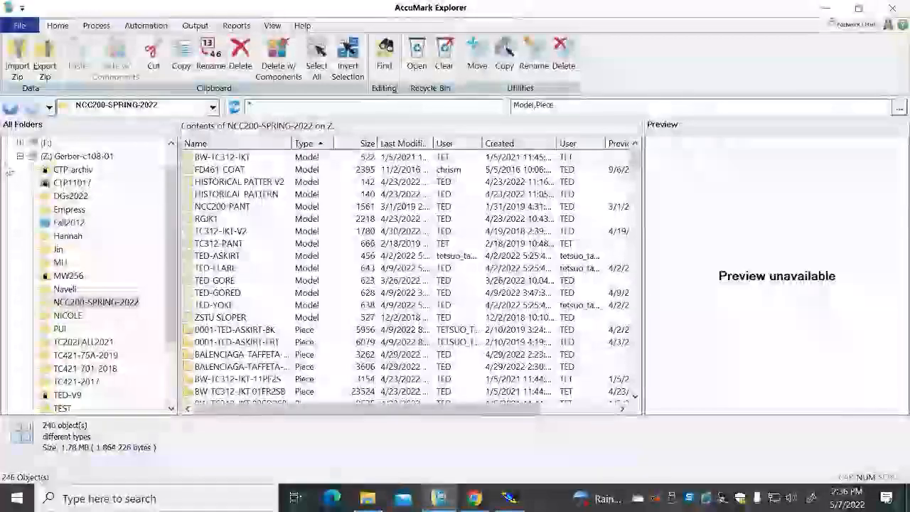
{"action": "scroll", "coordinate": [162, 204], "scroll_direction": "up", "scroll_amount": 2}
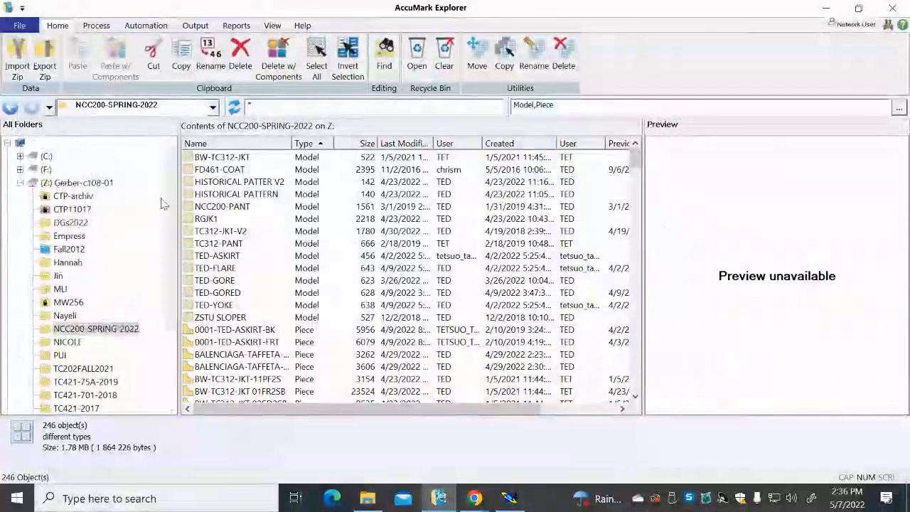
{"action": "left_click", "coordinate": [20, 156]}
{"action": "left_click", "coordinate": [70, 184]}
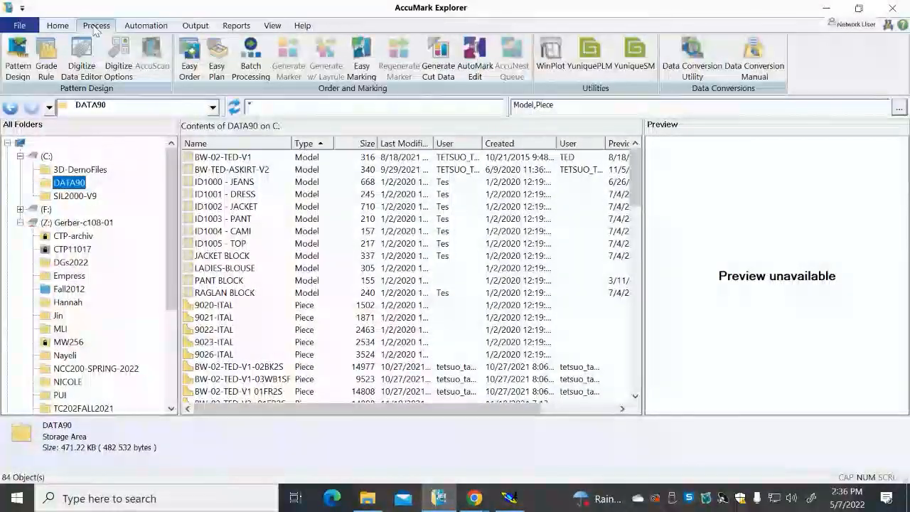
Launch the Data Conversion Utility, switch it to importing, and set the first row's file type to Lectra Design (*.mdl)
{"action": "left_click", "coordinate": [693, 57]}
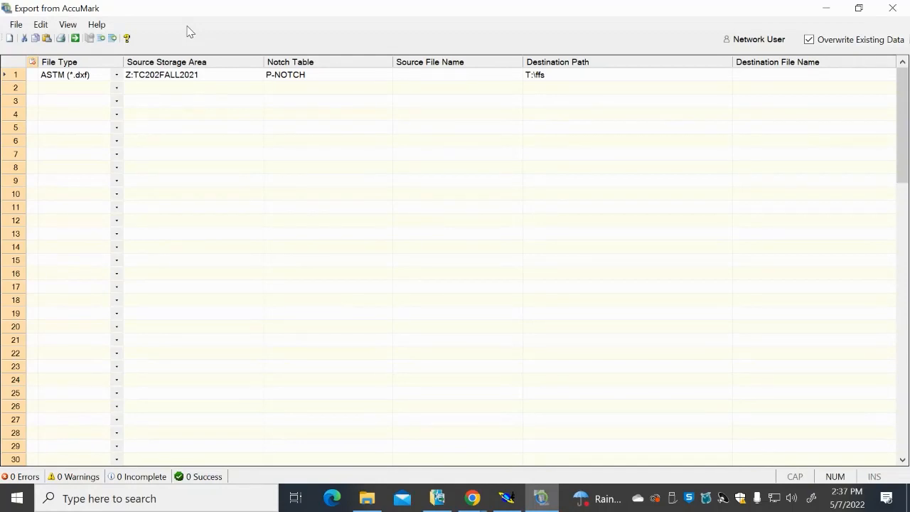
{"action": "left_click", "coordinate": [102, 39]}
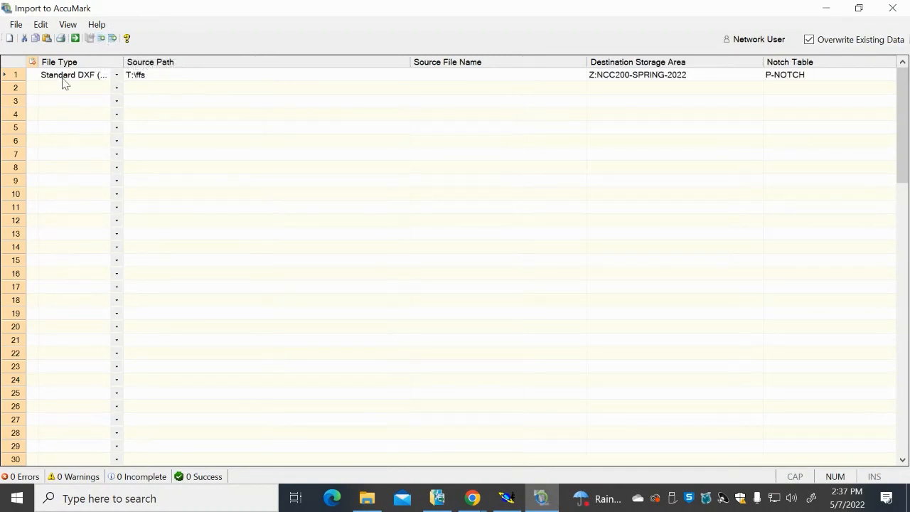
{"action": "left_click", "coordinate": [118, 75]}
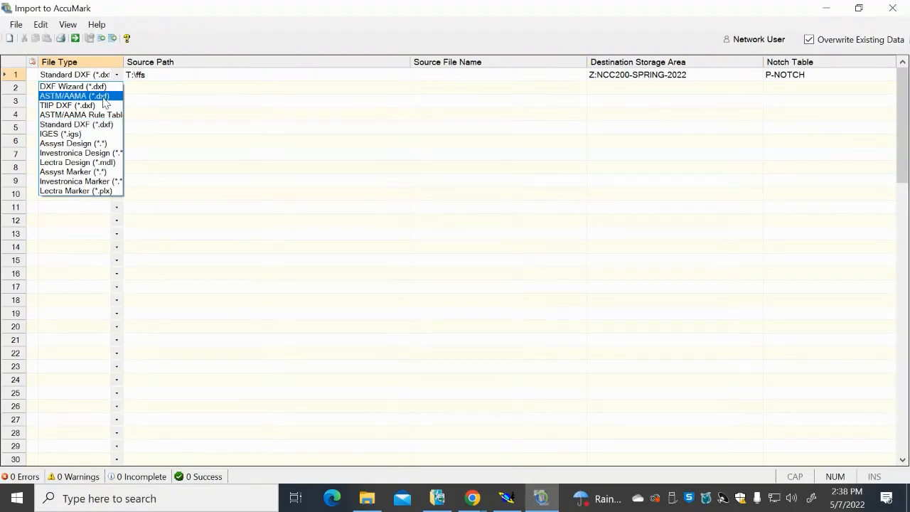
{"action": "left_click", "coordinate": [76, 163]}
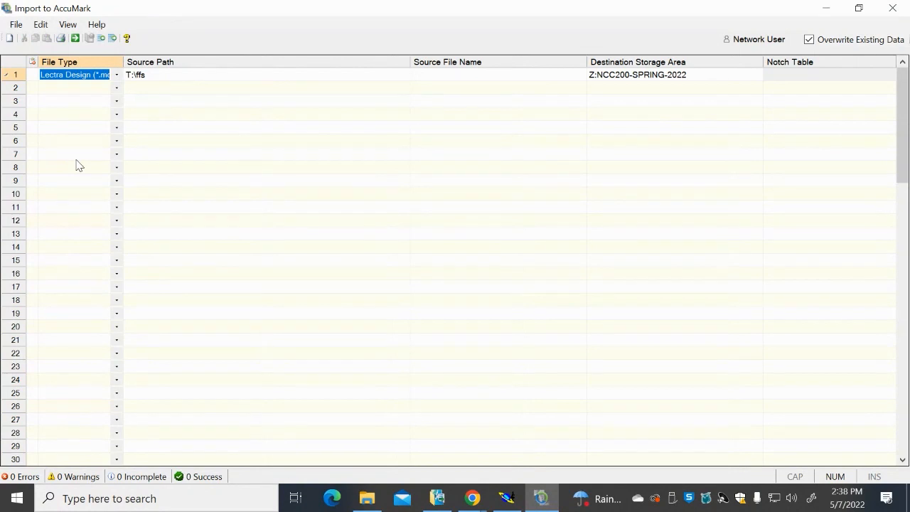
Set the import's source path to the ffs folder on T: and choose RGJK1.mdl as the source file
{"action": "left_click", "coordinate": [393, 76]}
{"action": "left_click", "coordinate": [404, 75]}
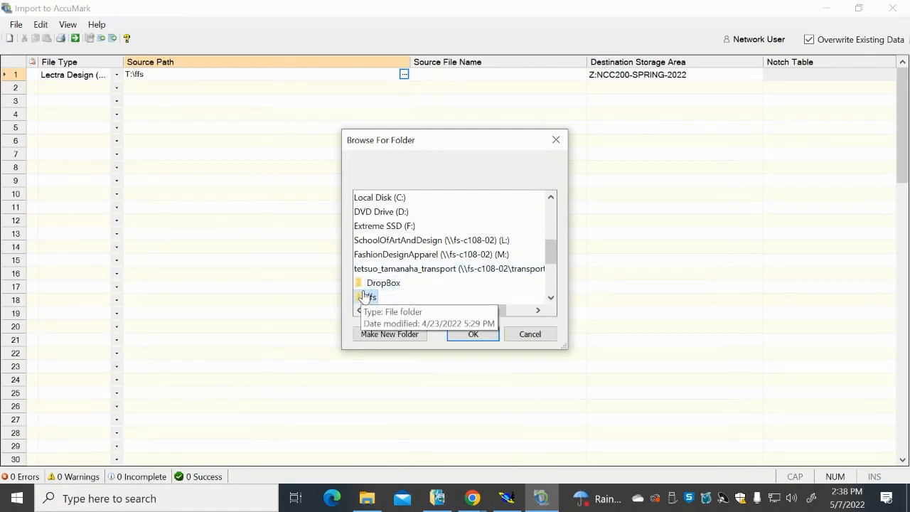
{"action": "left_click", "coordinate": [473, 335]}
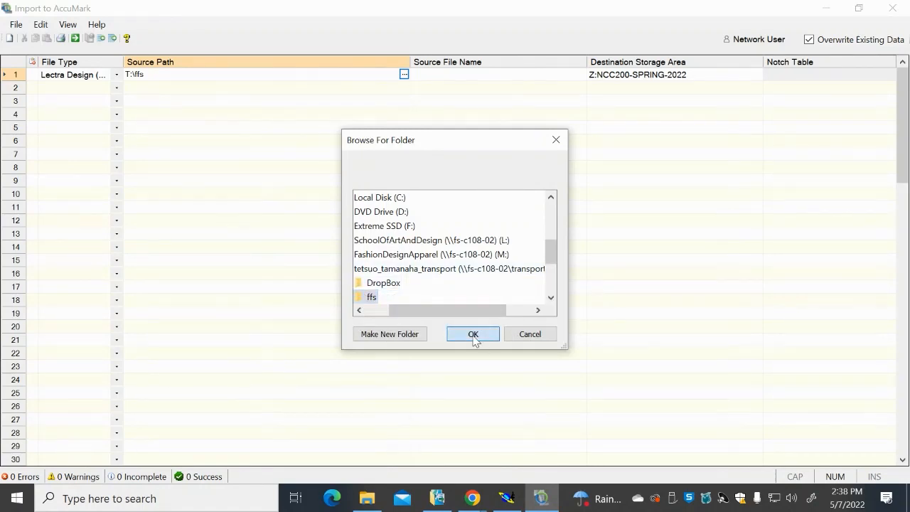
{"action": "left_click", "coordinate": [514, 75]}
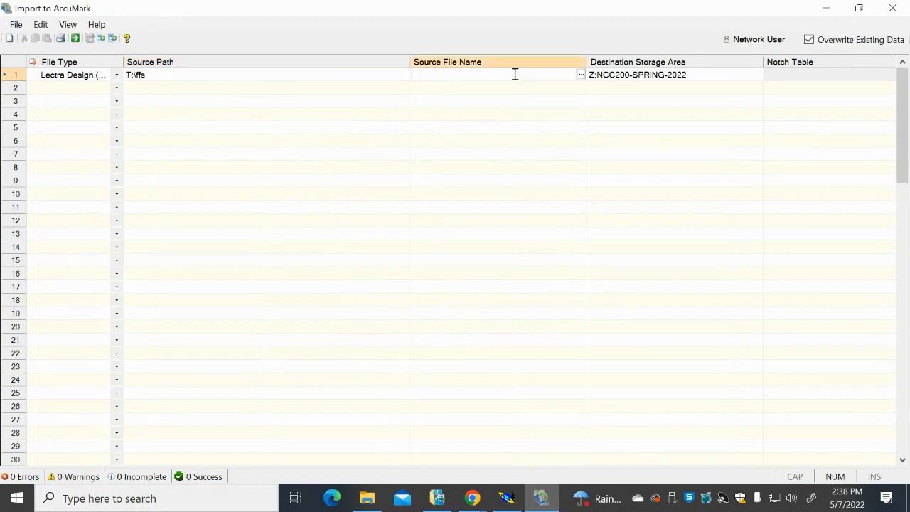
{"action": "left_click", "coordinate": [581, 74]}
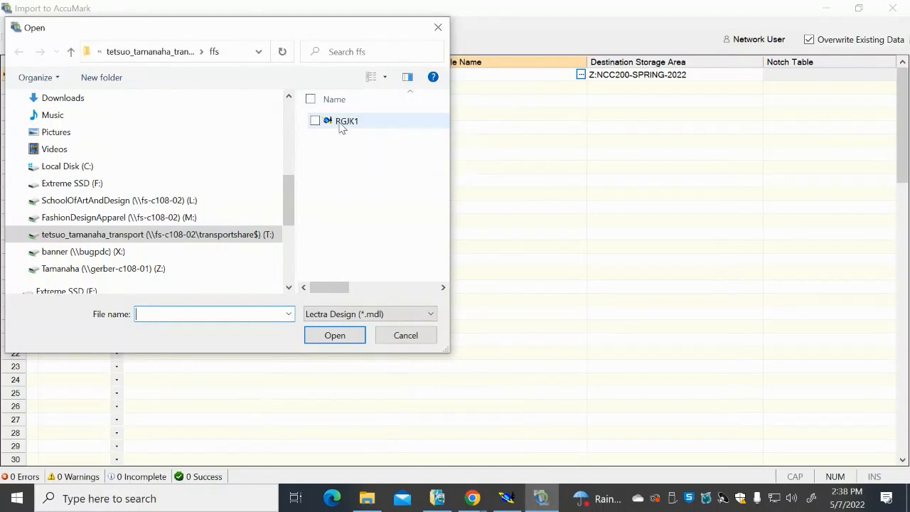
{"action": "left_click", "coordinate": [340, 126]}
{"action": "left_click", "coordinate": [334, 335]}
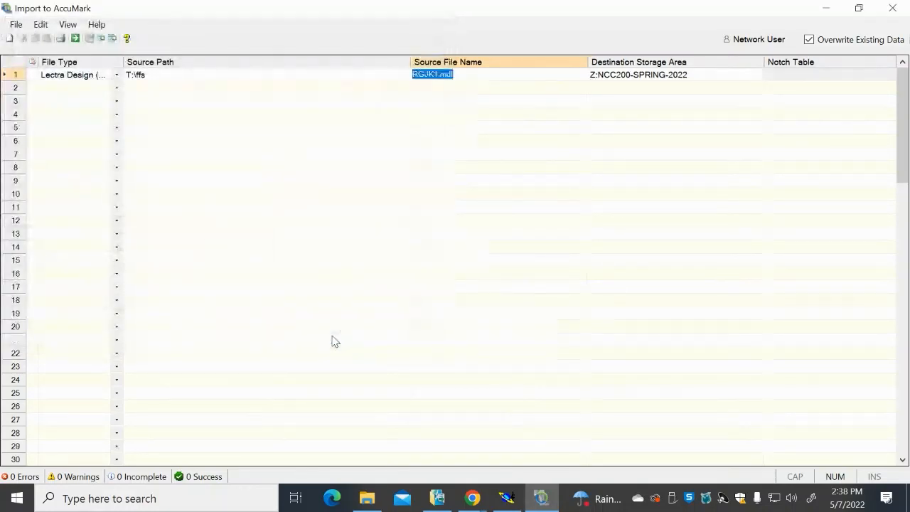
Set the import's destination storage area to DATA90 on the C: drive
{"action": "left_click", "coordinate": [737, 76]}
{"action": "left_click", "coordinate": [758, 74]}
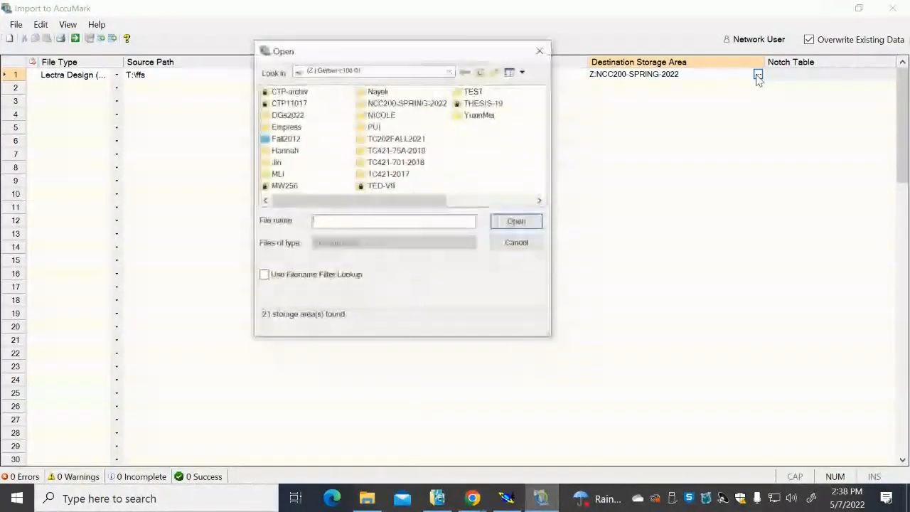
{"action": "left_click", "coordinate": [449, 71]}
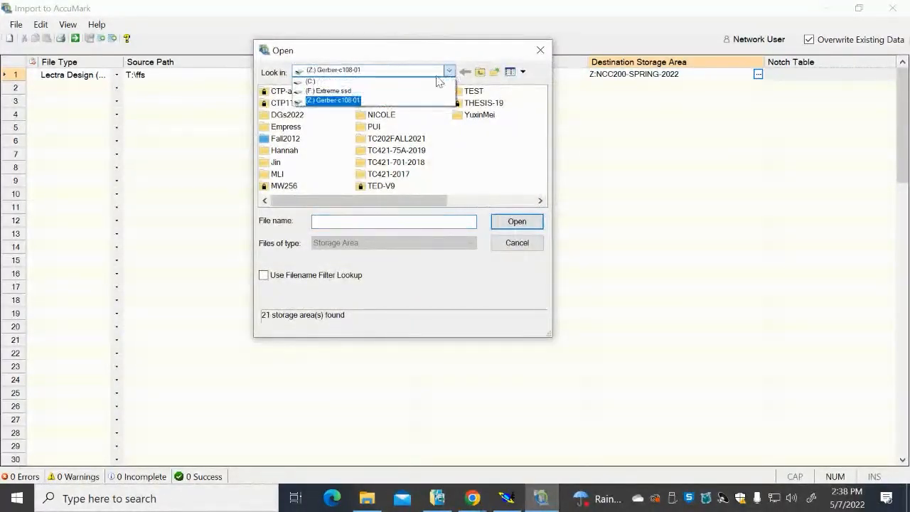
{"action": "left_click", "coordinate": [317, 82]}
{"action": "left_click", "coordinate": [285, 103]}
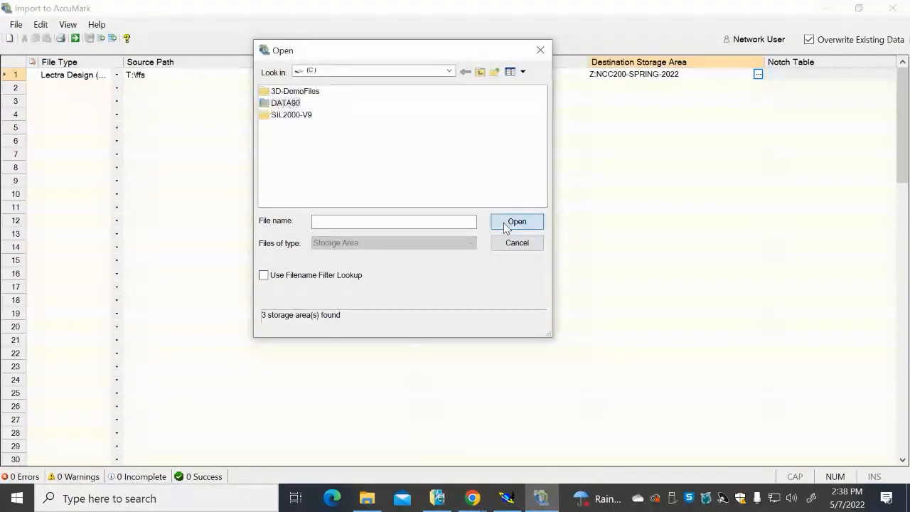
{"action": "left_click", "coordinate": [505, 223]}
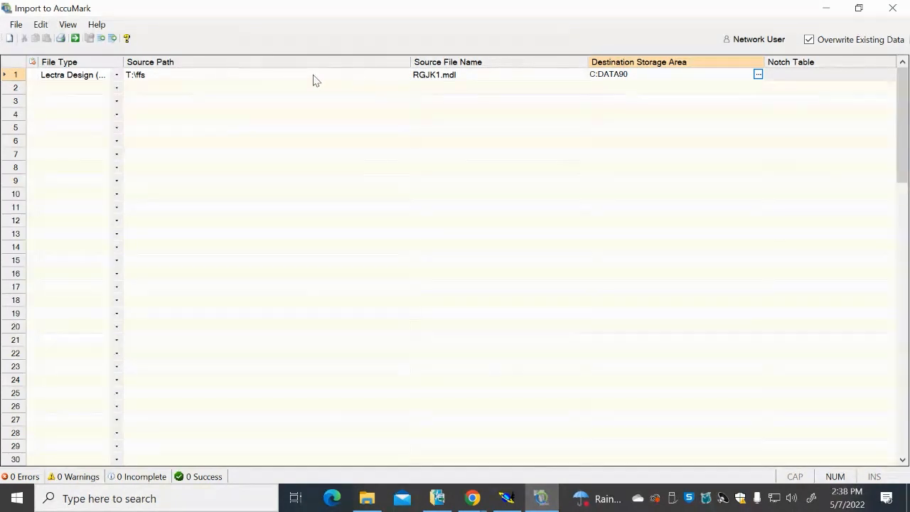
Process the Lectra Design import, review the messages for RGJK1.mdl in the import results, and close the results
{"action": "left_click", "coordinate": [74, 39]}
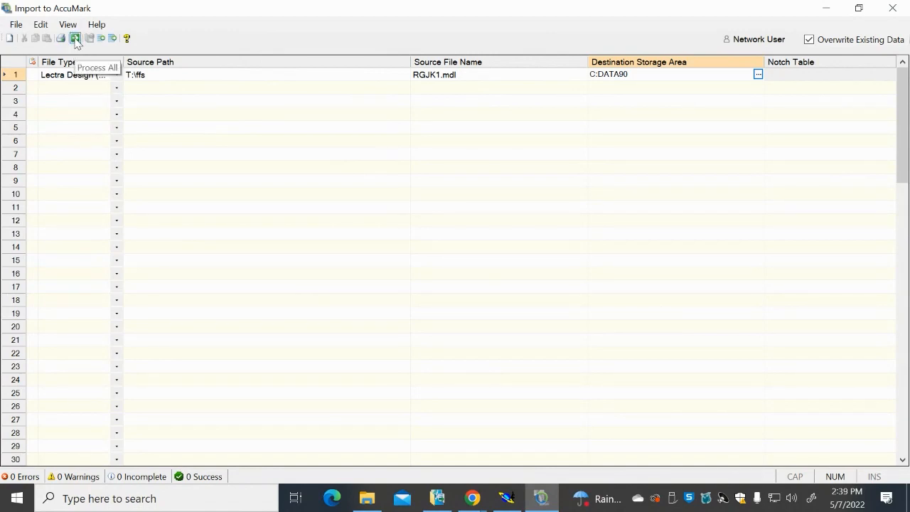
{"action": "left_click", "coordinate": [75, 39]}
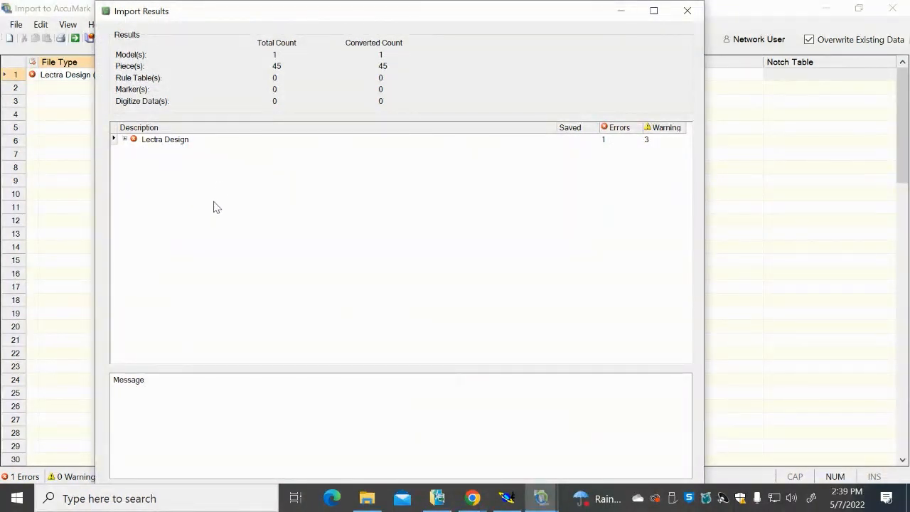
{"action": "left_click", "coordinate": [125, 140]}
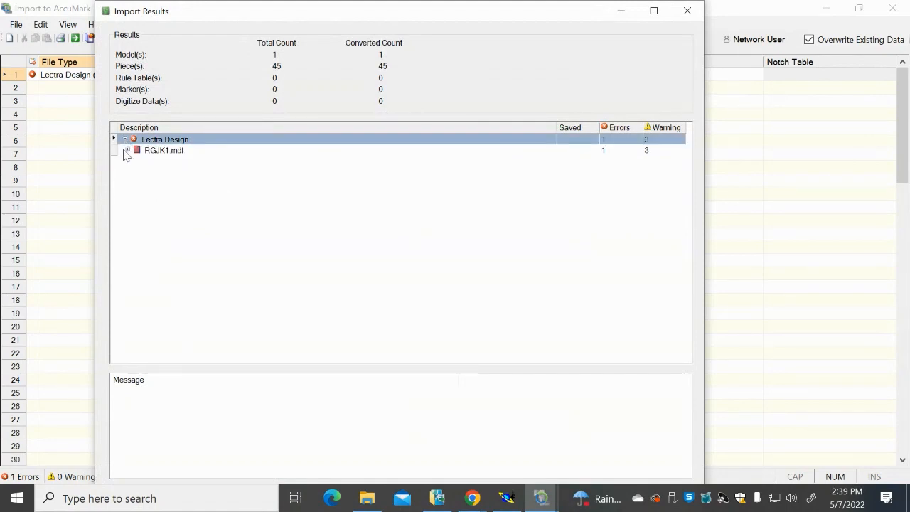
{"action": "left_click", "coordinate": [128, 151]}
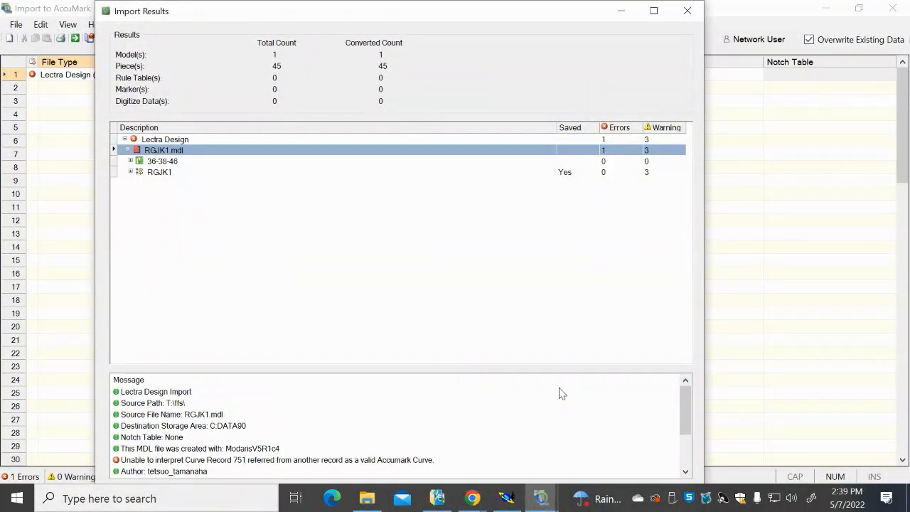
{"action": "scroll", "coordinate": [560, 393], "scroll_direction": "down", "scroll_amount": 1}
{"action": "scroll", "coordinate": [561, 393], "scroll_direction": "down", "scroll_amount": 1}
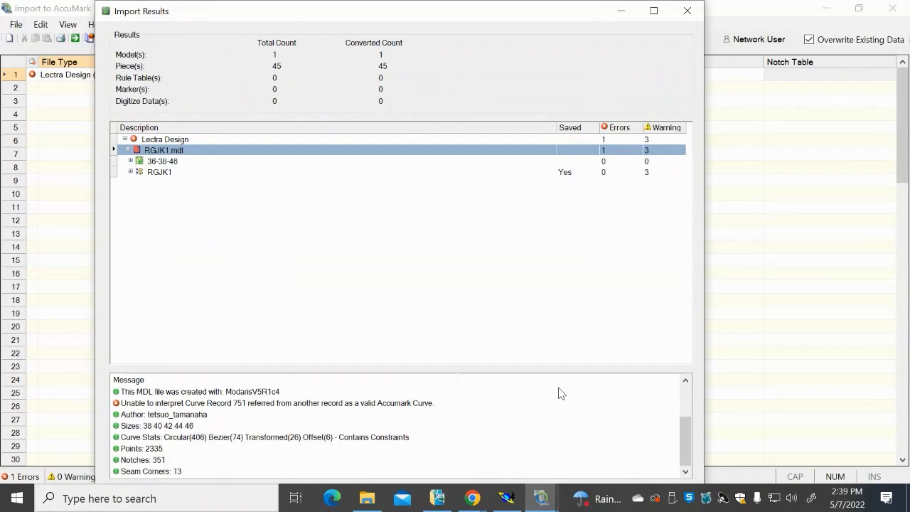
{"action": "left_click", "coordinate": [687, 10]}
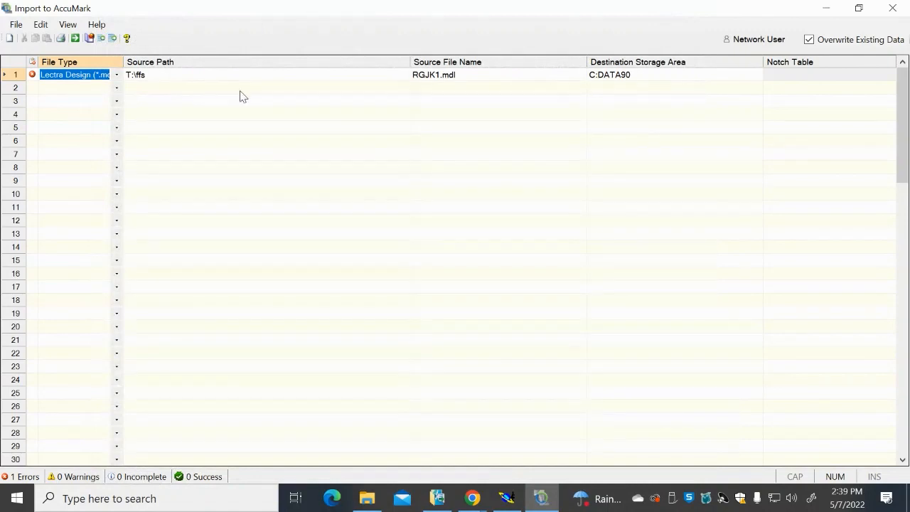
Change the import's destination storage area to TEST on the Z: drive
{"action": "left_click", "coordinate": [704, 78]}
{"action": "left_click", "coordinate": [757, 76]}
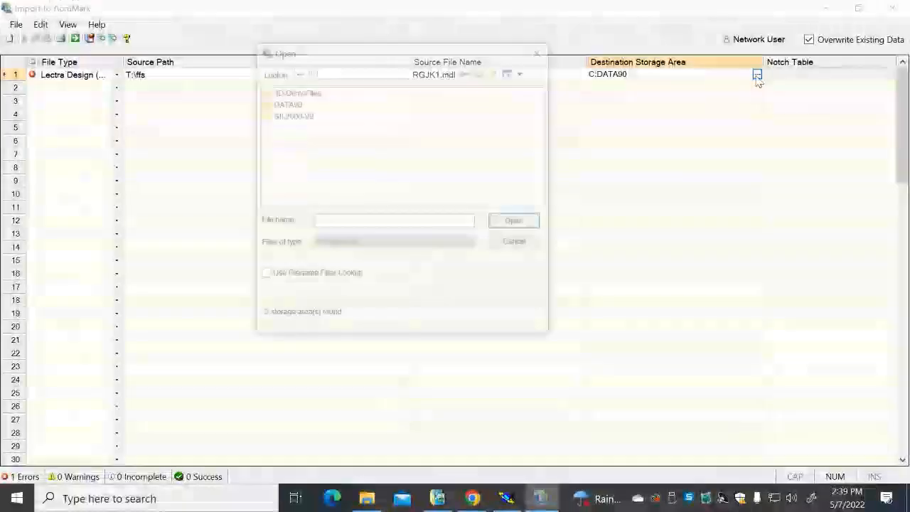
{"action": "left_click", "coordinate": [449, 70]}
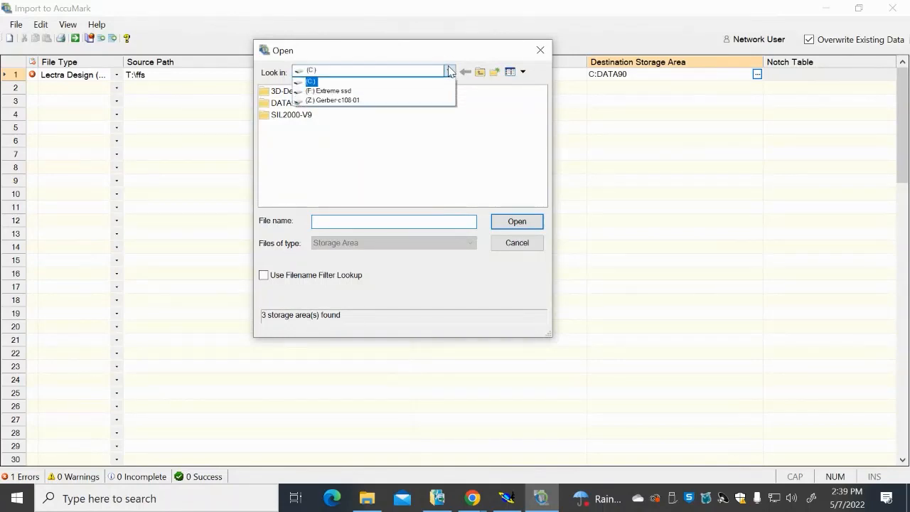
{"action": "left_click", "coordinate": [428, 97]}
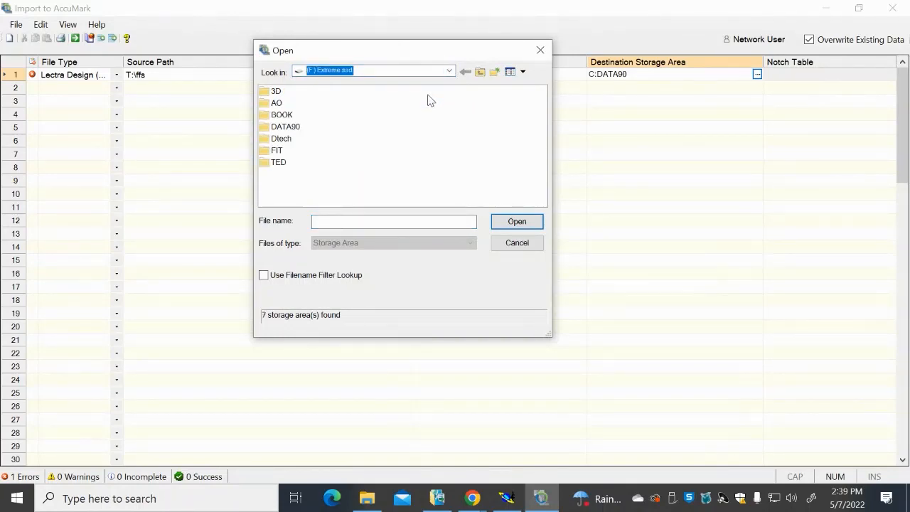
{"action": "left_click", "coordinate": [449, 71]}
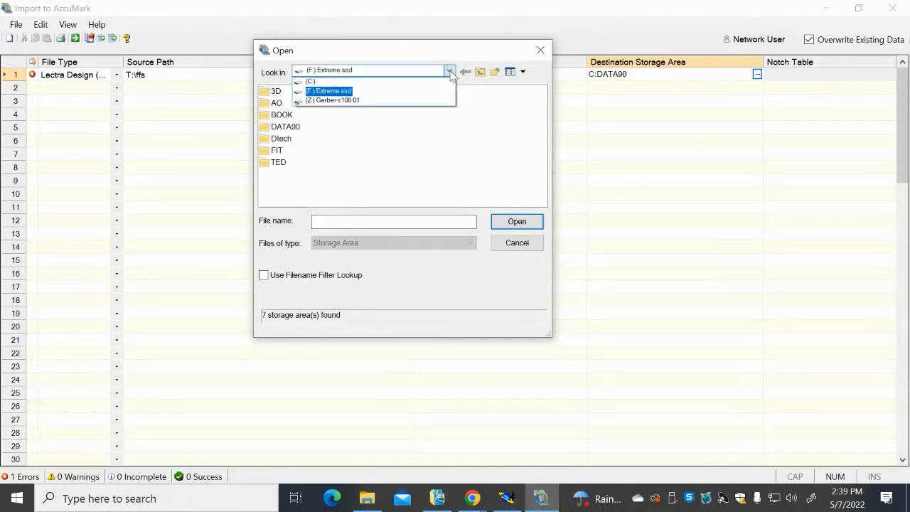
{"action": "left_click", "coordinate": [425, 100]}
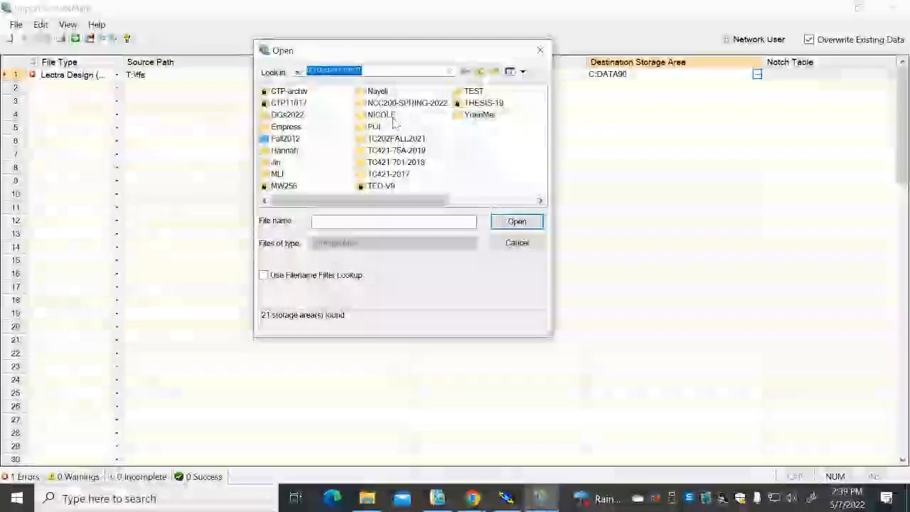
{"action": "left_click", "coordinate": [465, 93]}
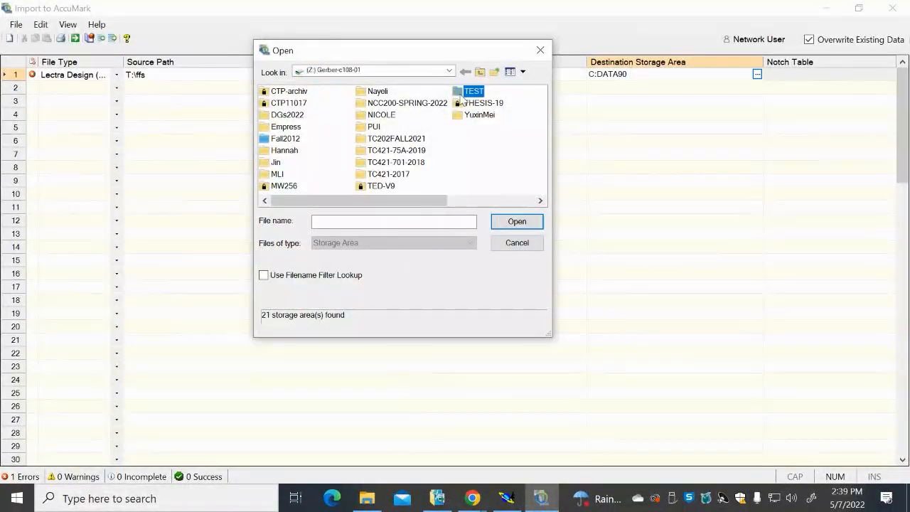
{"action": "left_click", "coordinate": [516, 223]}
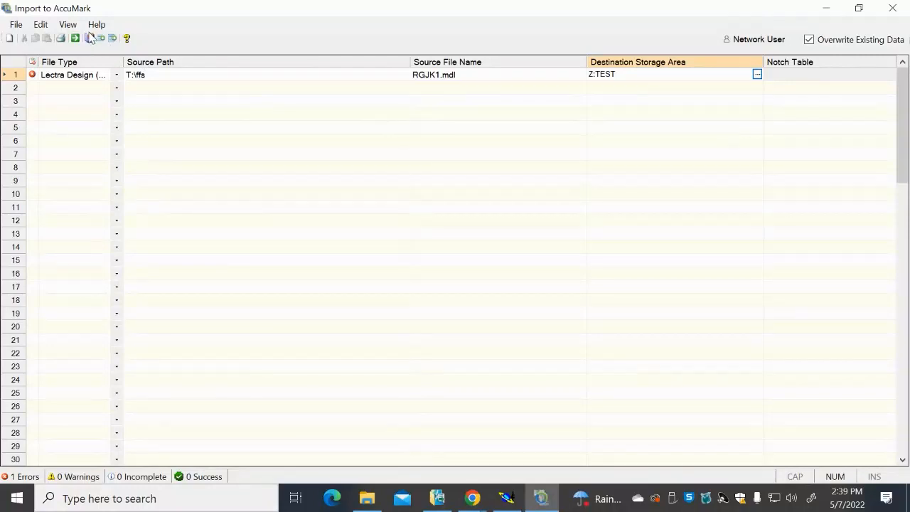
{"action": "left_click", "coordinate": [116, 75]}
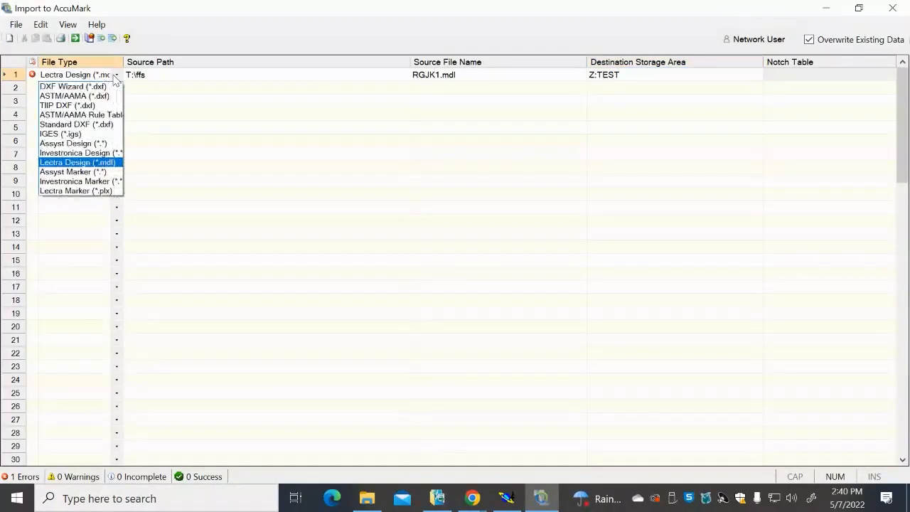
{"action": "left_click", "coordinate": [61, 134]}
{"action": "left_click", "coordinate": [117, 75]}
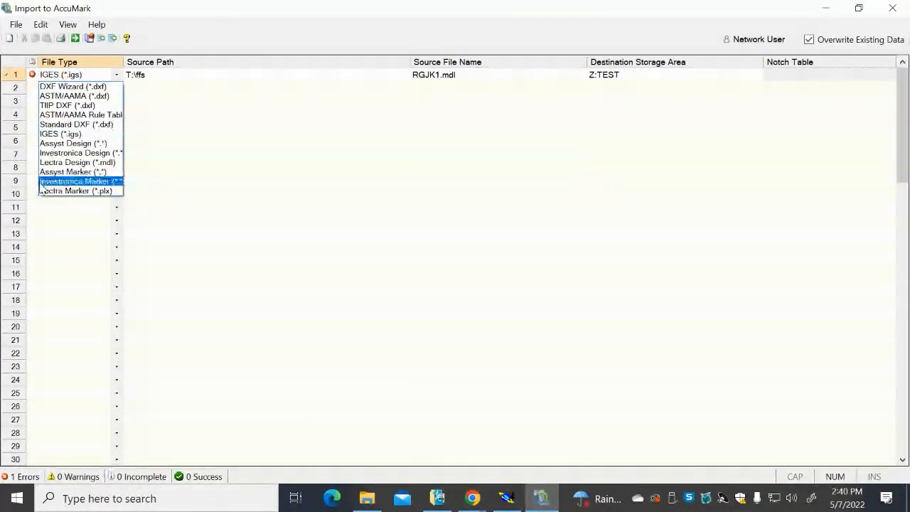
{"action": "left_click", "coordinate": [62, 164]}
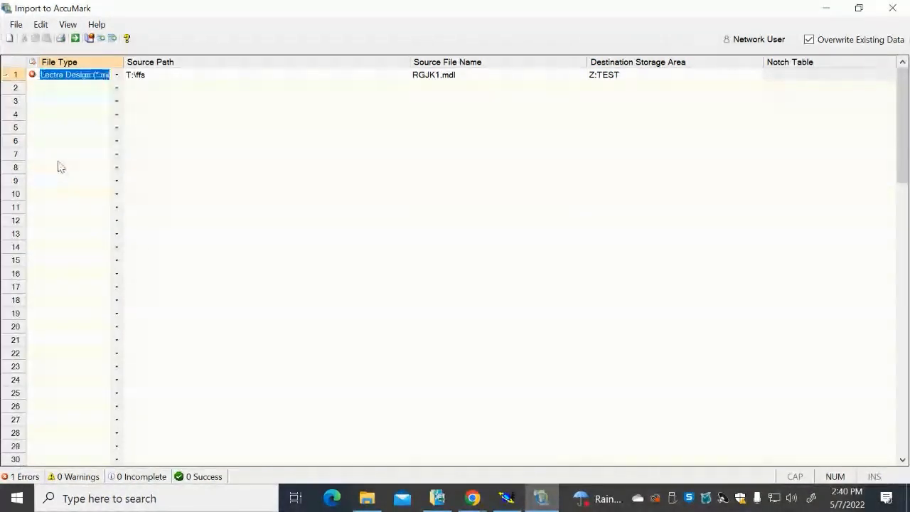
Process the Lectra Design import into Z:TEST and review the messages for RGJK1.mdl in the import results
{"action": "left_click", "coordinate": [75, 38]}
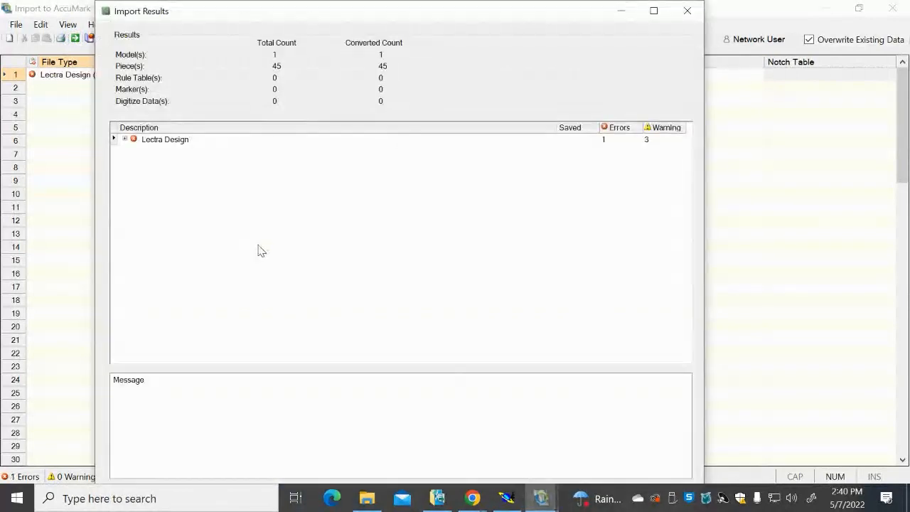
{"action": "left_click", "coordinate": [126, 139]}
{"action": "left_click", "coordinate": [128, 150]}
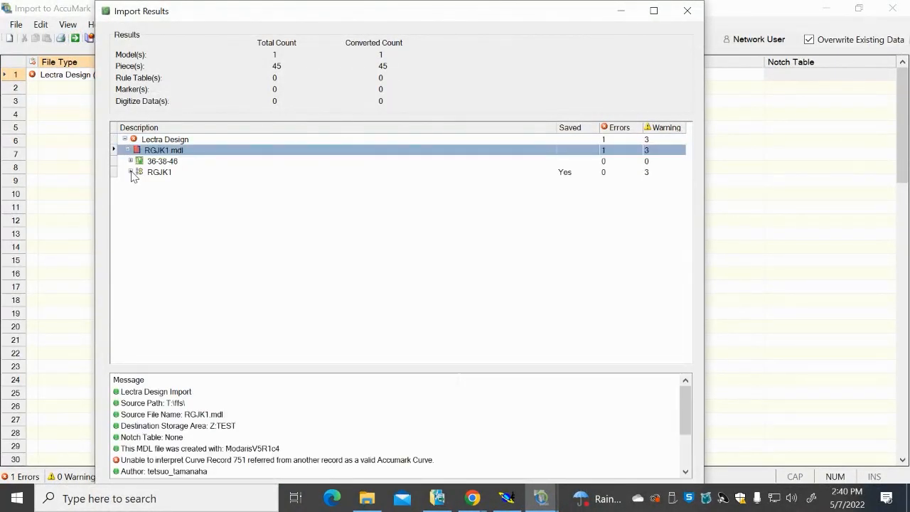
{"action": "scroll", "coordinate": [346, 470], "scroll_direction": "down", "scroll_amount": 2}
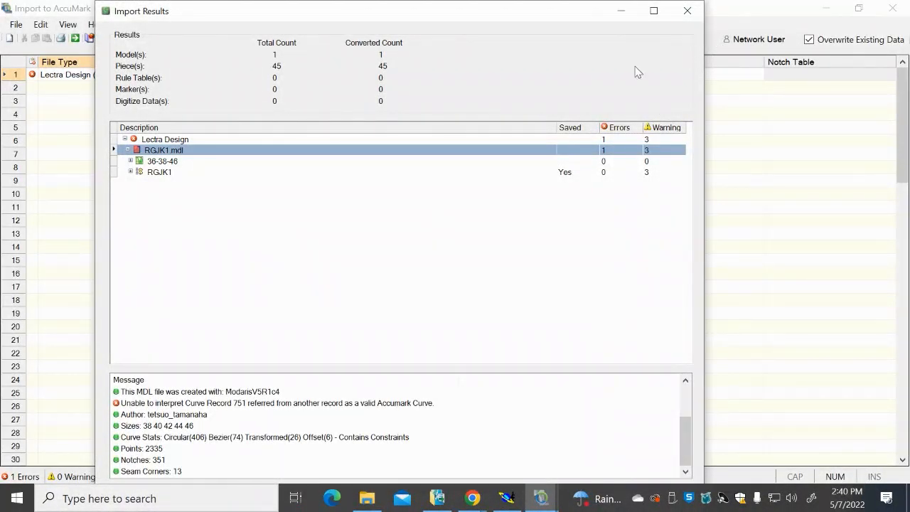
Switch to AccuMark Explorer, reload the DATA90 storage area on the C: drive and select the imported RGJK1 model
{"action": "left_click", "coordinate": [437, 498]}
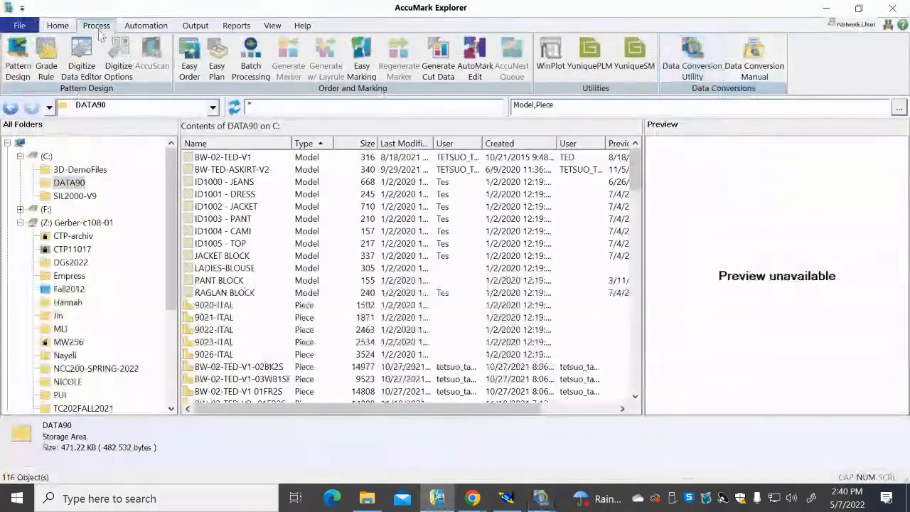
{"action": "left_click", "coordinate": [75, 194]}
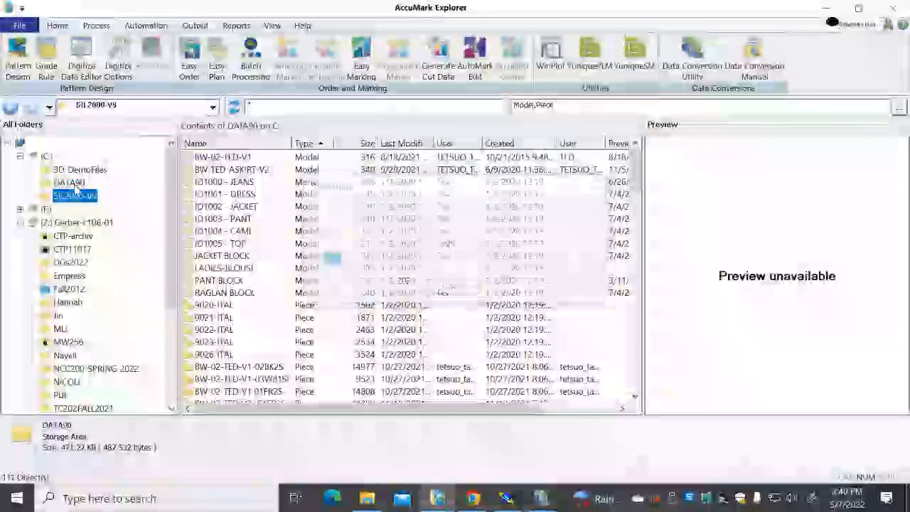
{"action": "left_click", "coordinate": [72, 183]}
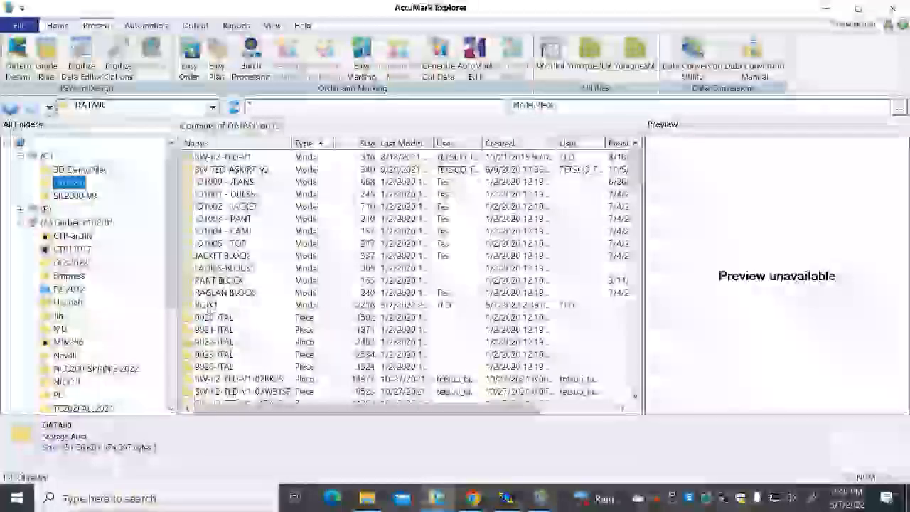
{"action": "left_click", "coordinate": [209, 306]}
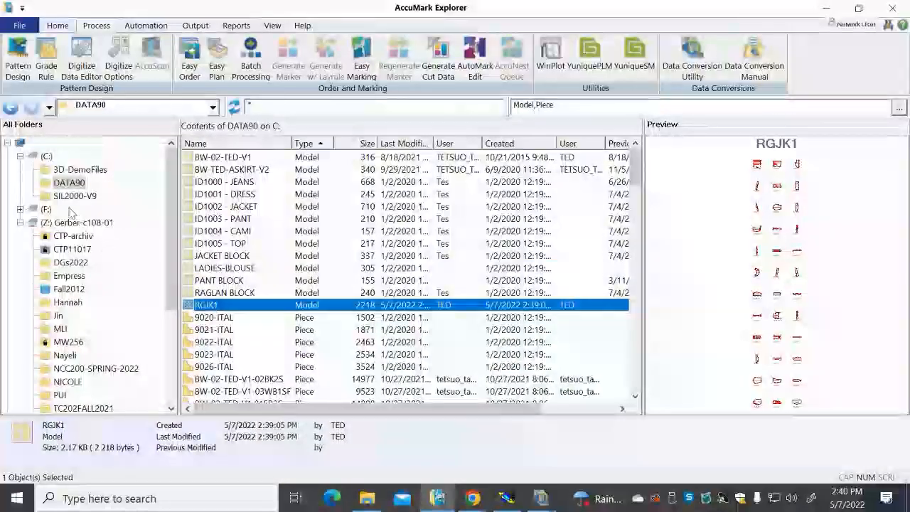
Open the RGJK1 model in Pattern Design in a separate work area and dismiss the AutoSave recovery list
{"action": "right_click", "coordinate": [213, 307]}
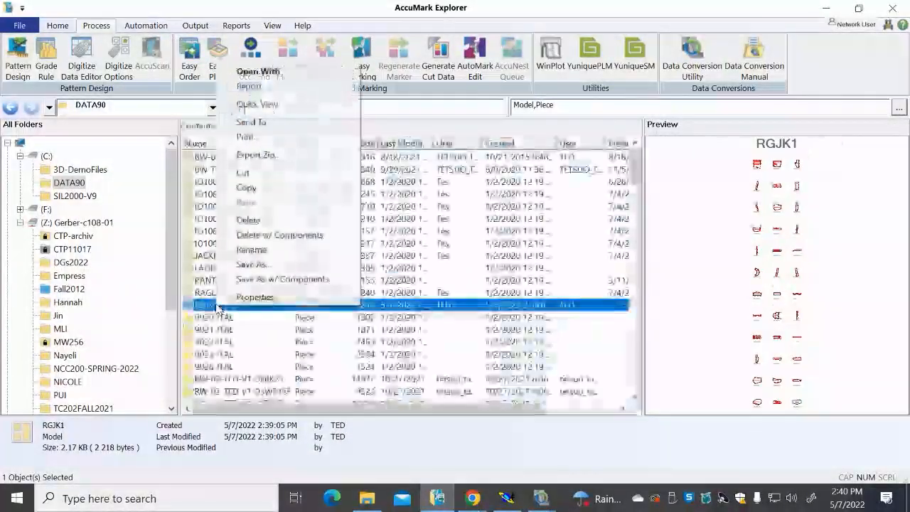
{"action": "mouse_move", "coordinate": [285, 72]}
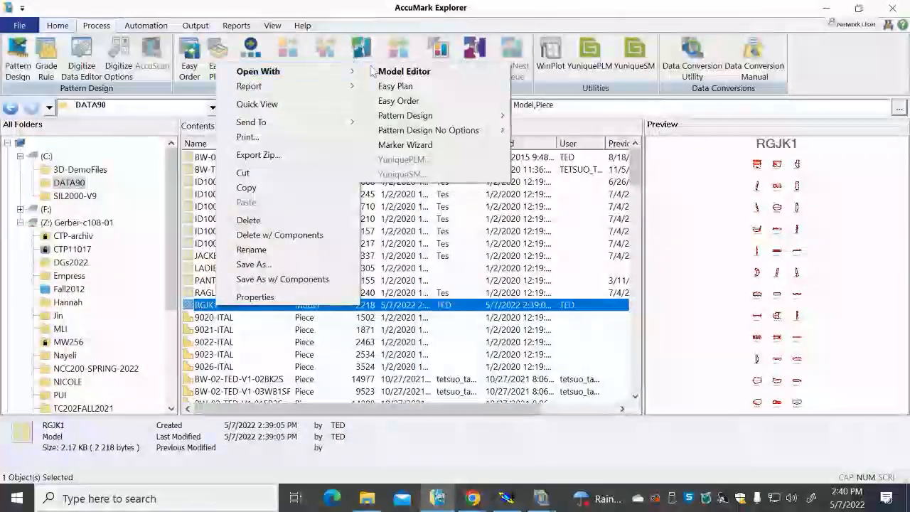
{"action": "mouse_move", "coordinate": [501, 116]}
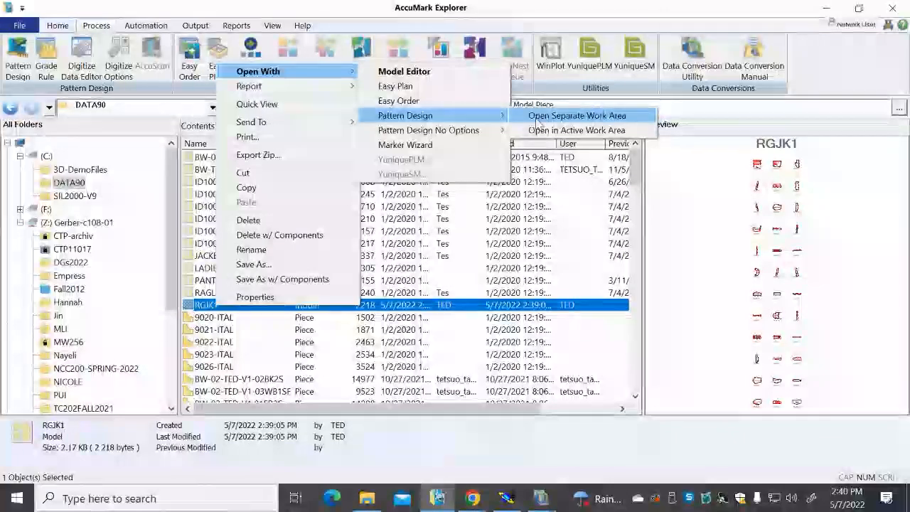
{"action": "left_click", "coordinate": [540, 116]}
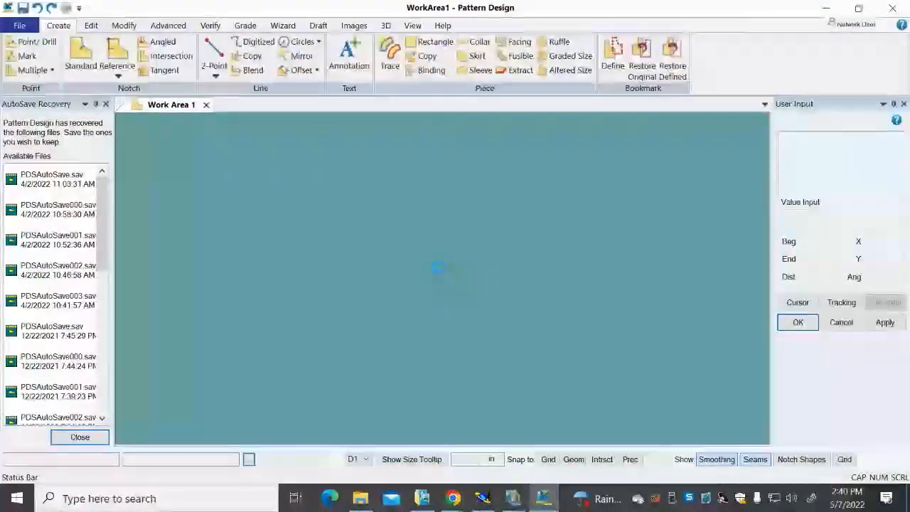
{"action": "left_click", "coordinate": [104, 104]}
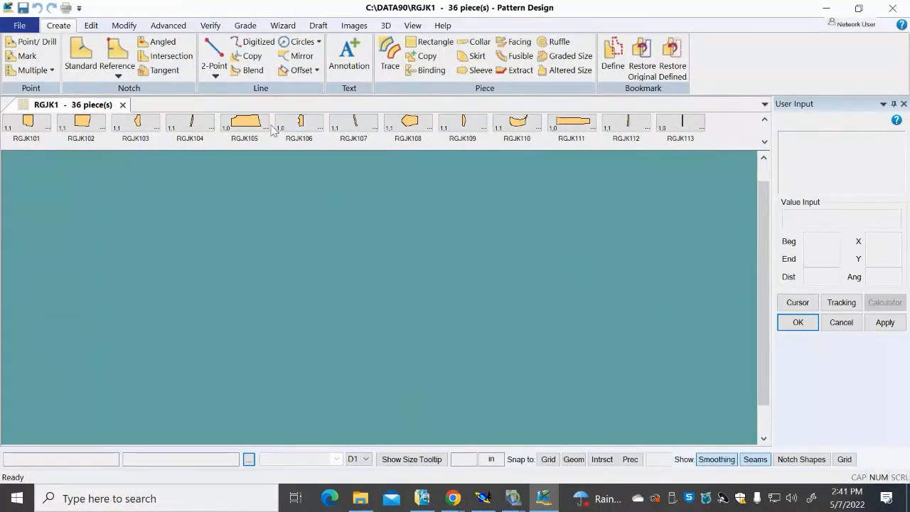
Review the General, Display and Paths preferences of Pattern Design, including the AccuMark storage area, and close them
{"action": "left_click", "coordinate": [124, 25]}
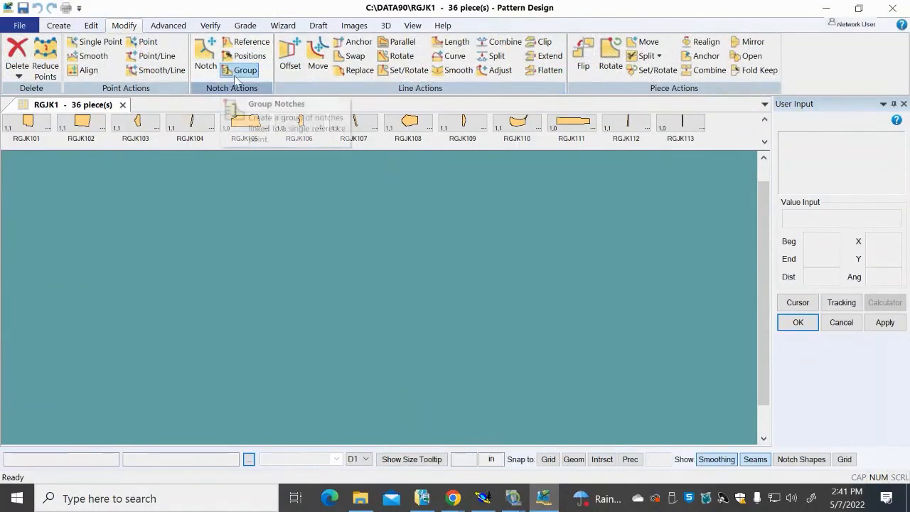
{"action": "left_click", "coordinate": [91, 25]}
{"action": "left_click", "coordinate": [373, 71]}
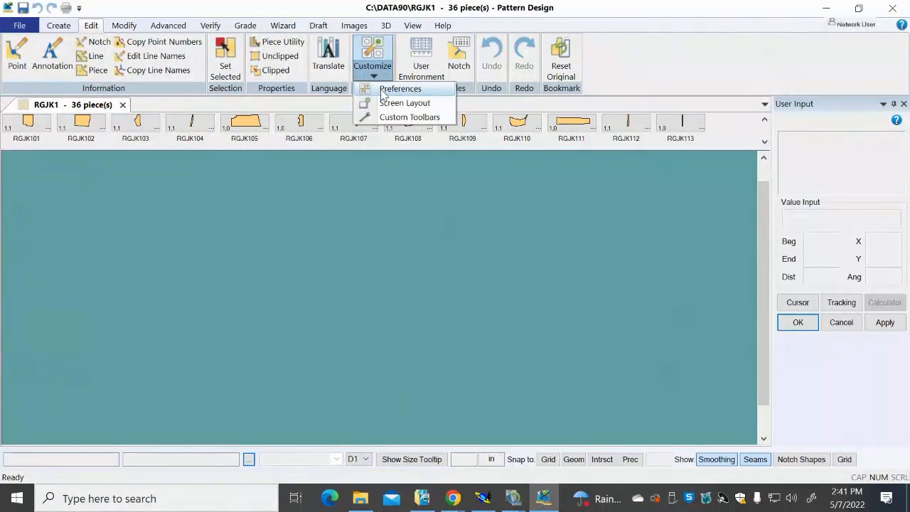
{"action": "left_click", "coordinate": [375, 89]}
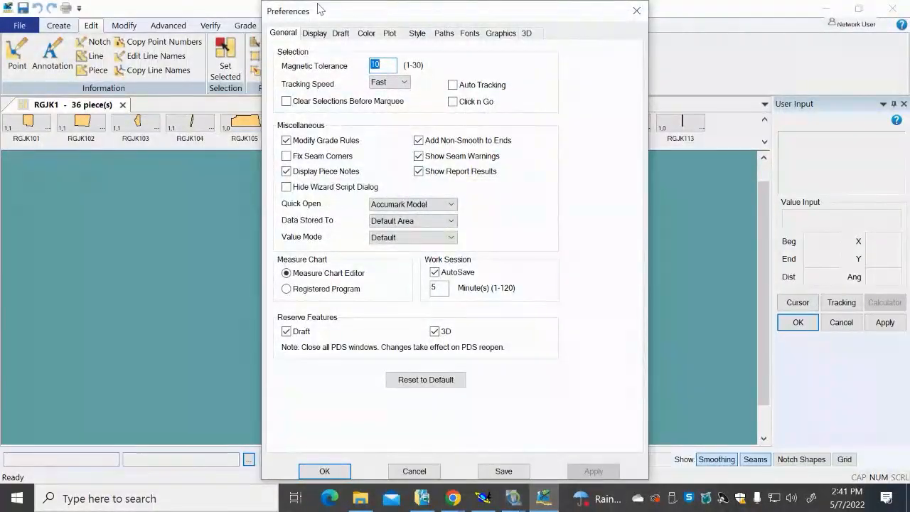
{"action": "left_click", "coordinate": [313, 33]}
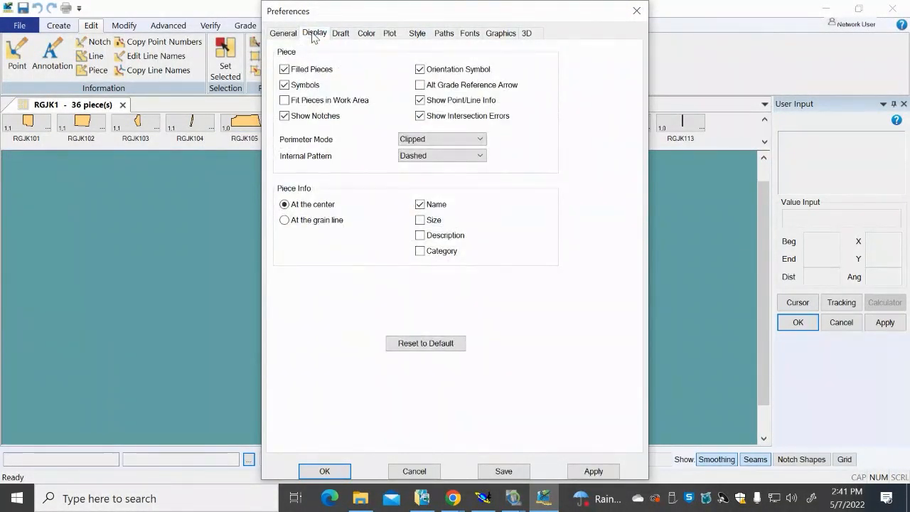
{"action": "left_click", "coordinate": [443, 33]}
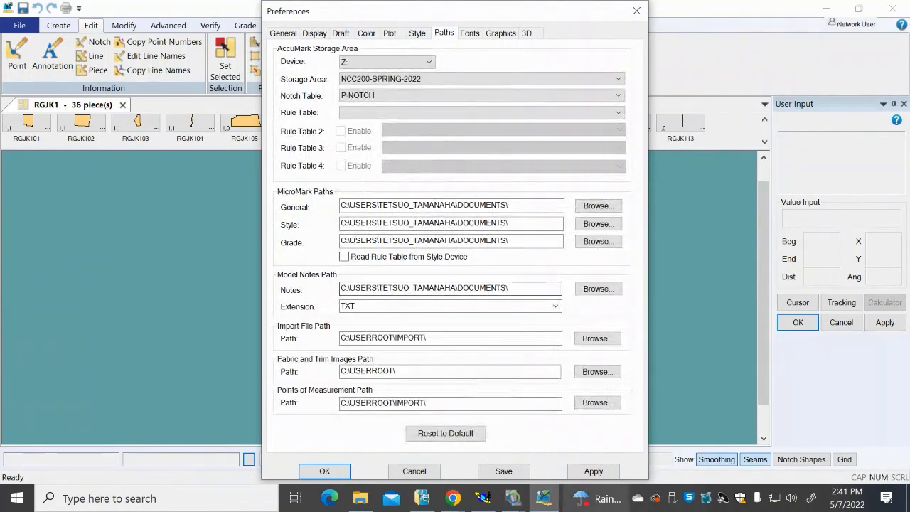
{"action": "left_click", "coordinate": [324, 472]}
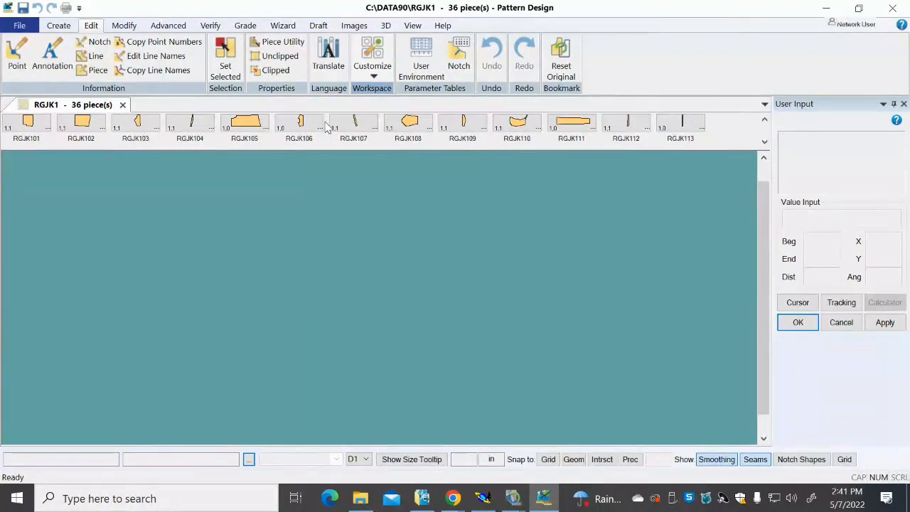
Place all pieces of the RGJK1 model in the work area and inspect them, both as a whole and up close
{"action": "right_click", "coordinate": [325, 126]}
{"action": "left_click", "coordinate": [380, 263]}
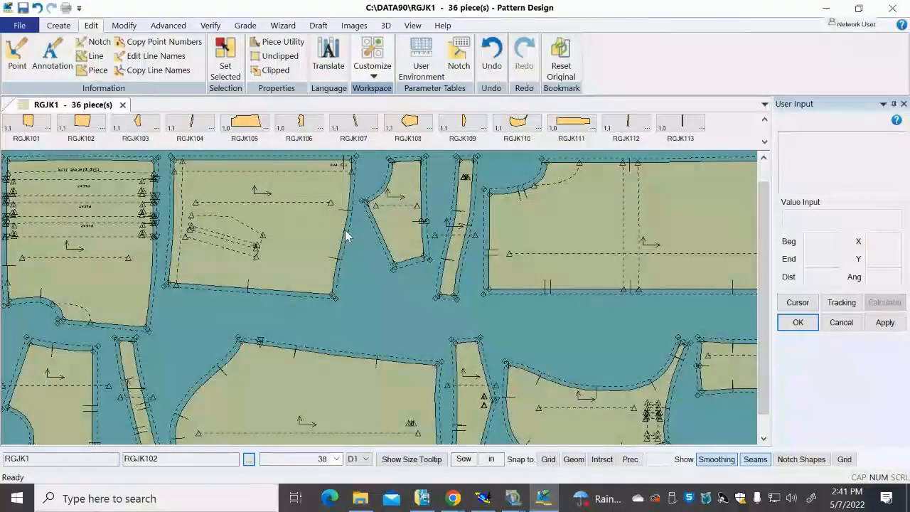
{"action": "key", "text": "F8"}
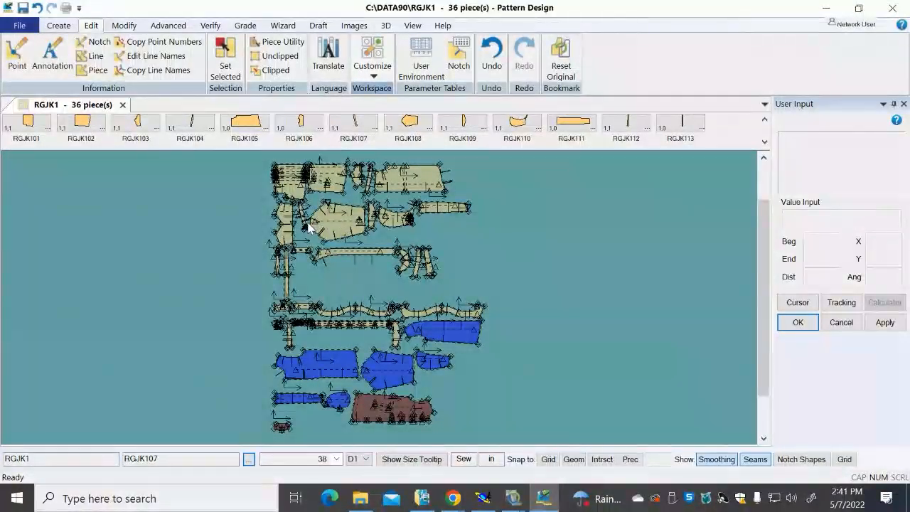
{"action": "scroll", "coordinate": [285, 182], "scroll_direction": "up", "scroll_amount": 3}
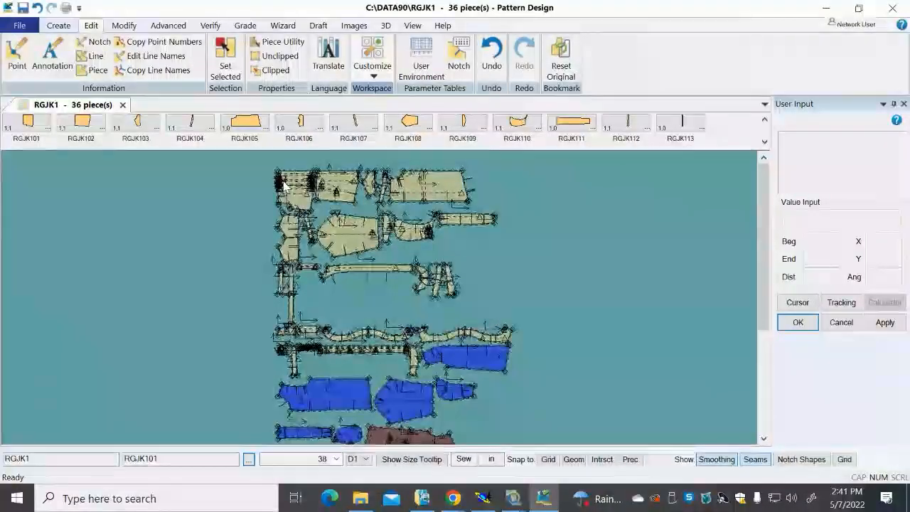
{"action": "scroll", "coordinate": [283, 185], "scroll_direction": "up", "scroll_amount": 4}
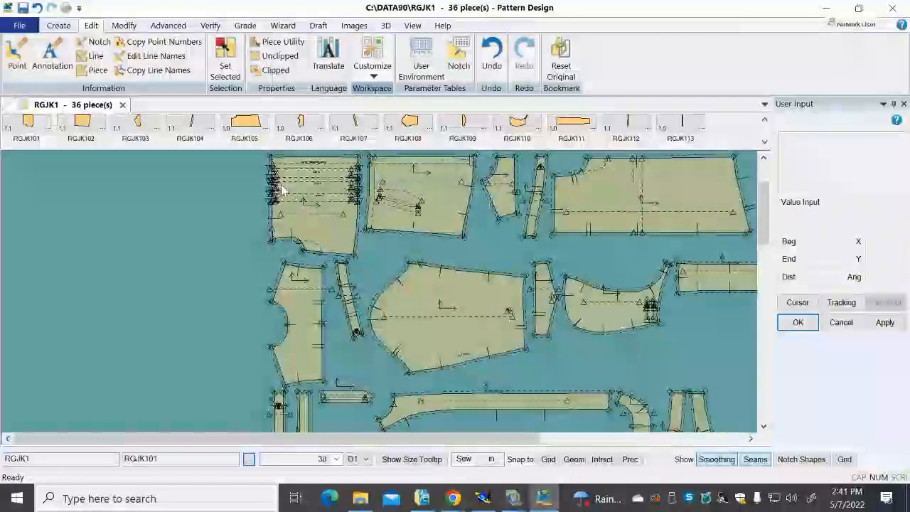
{"action": "scroll", "coordinate": [194, 195], "scroll_direction": "down", "scroll_amount": 6}
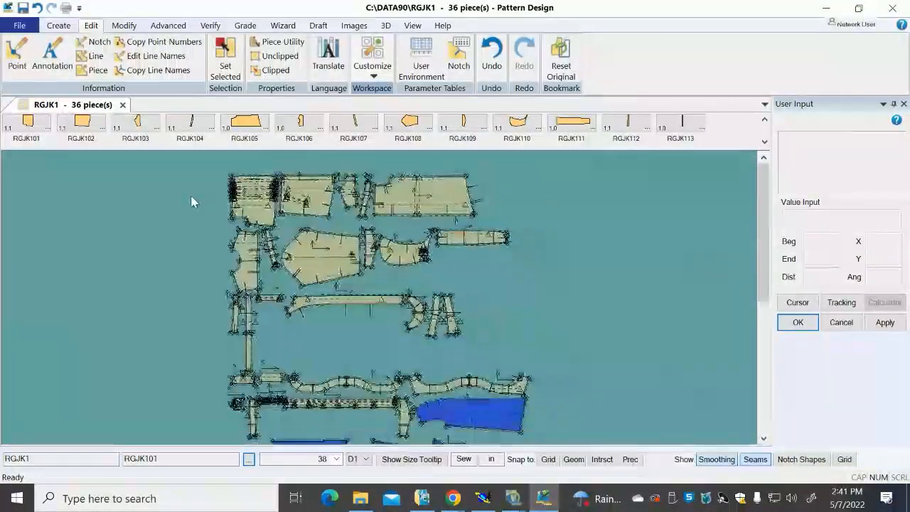
{"action": "scroll", "coordinate": [190, 197], "scroll_direction": "down", "scroll_amount": 3}
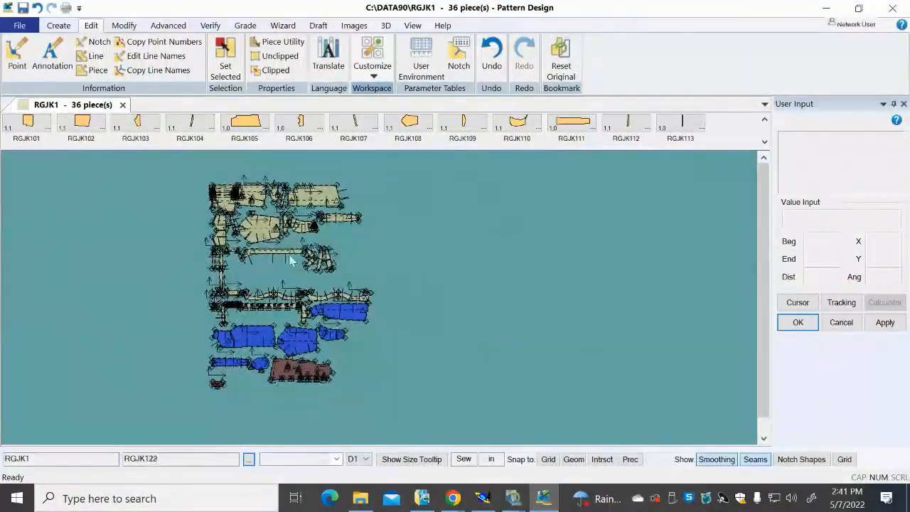
{"action": "scroll", "coordinate": [250, 207], "scroll_direction": "up", "scroll_amount": 2}
{"action": "scroll", "coordinate": [242, 210], "scroll_direction": "up", "scroll_amount": 3}
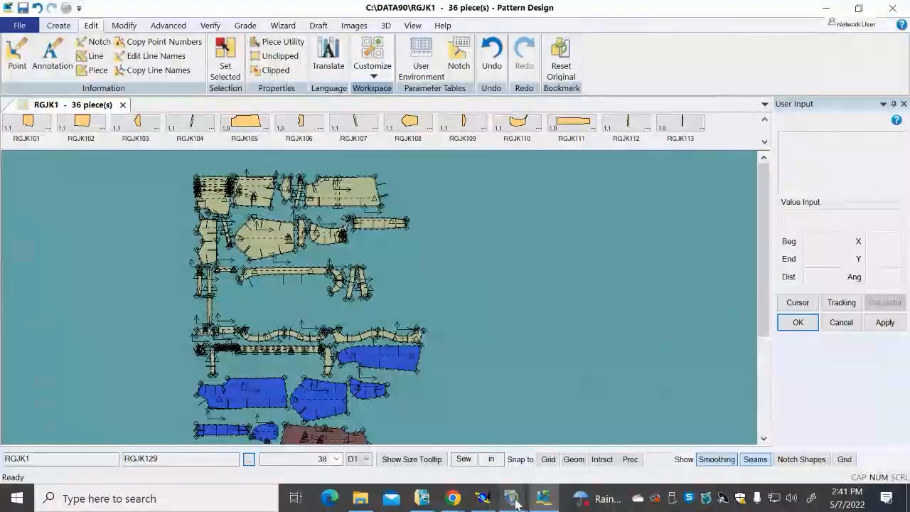
Switch to AccuMark Explorer, generate the all-pieces report for the RGJK1 model, review its piece data and close the report
{"action": "left_click", "coordinate": [431, 499]}
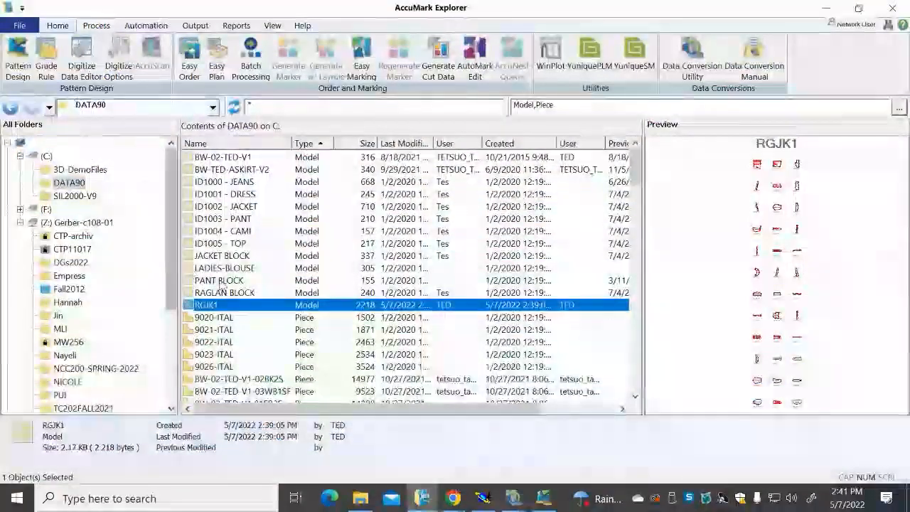
{"action": "right_click", "coordinate": [224, 306]}
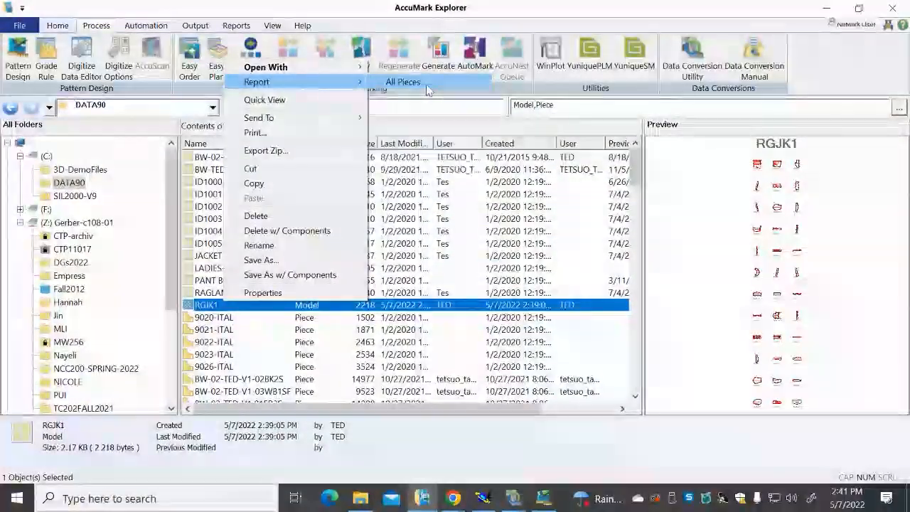
{"action": "left_click", "coordinate": [402, 82]}
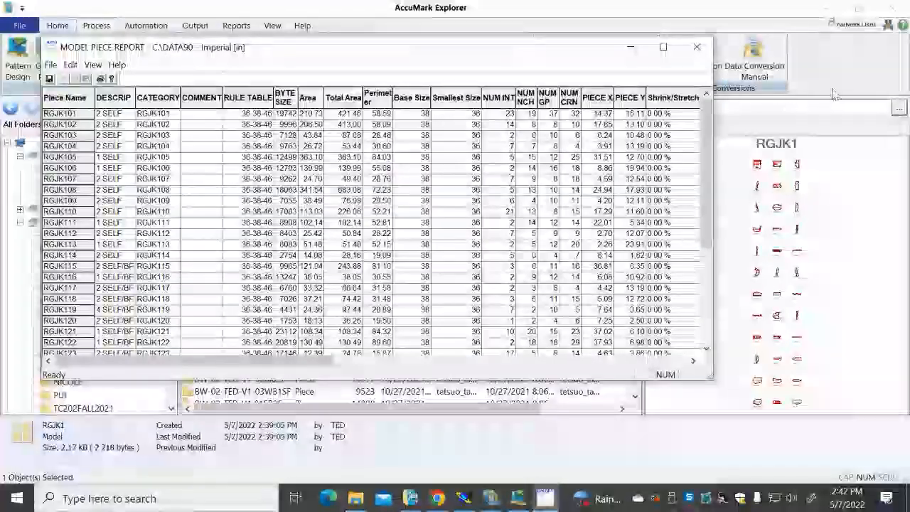
{"action": "left_click_drag", "start_coordinate": [708, 245], "coordinate": [684, 199]}
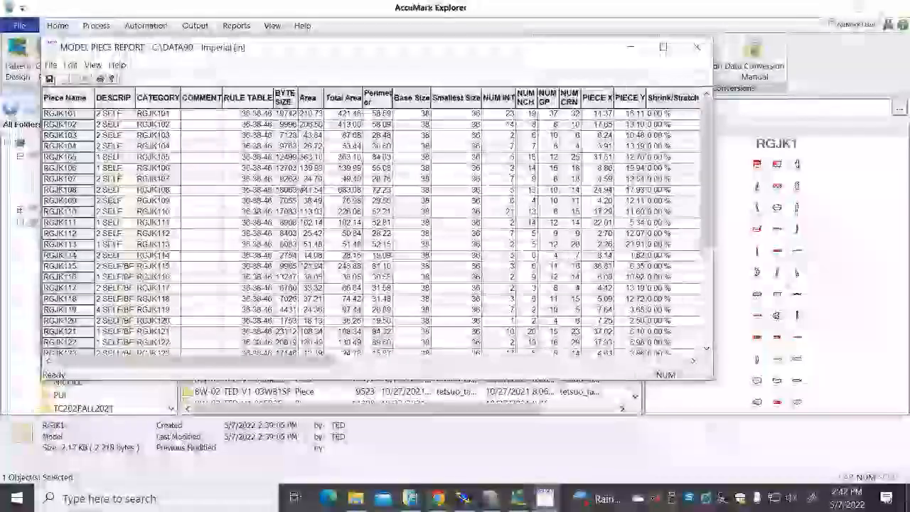
{"action": "left_click", "coordinate": [697, 47]}
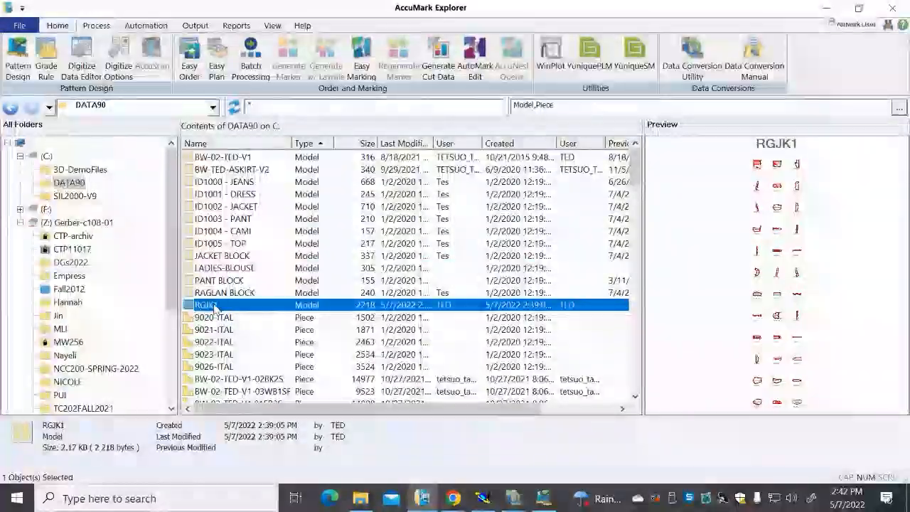
{"action": "scroll", "coordinate": [285, 320], "scroll_direction": "down", "scroll_amount": 3}
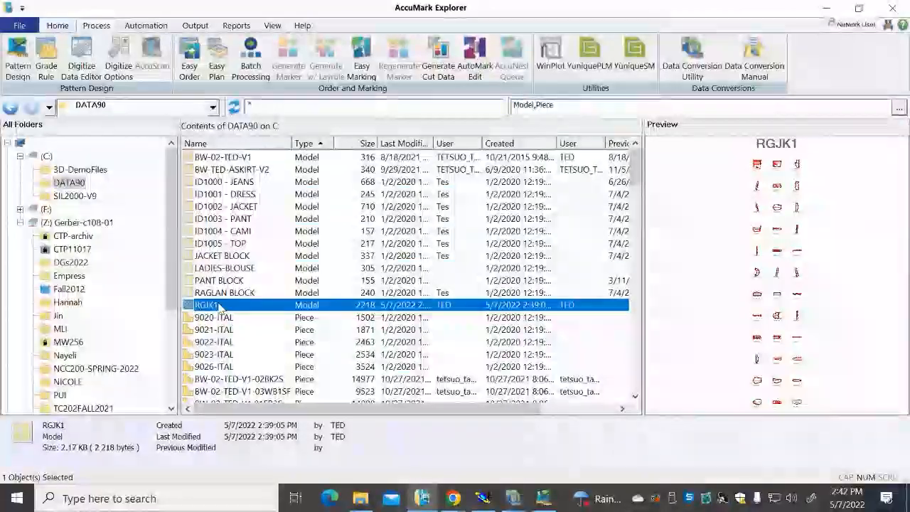
Switch back to Pattern Design and inspect the first rows of RGJK1 pieces up close
{"action": "left_click", "coordinate": [544, 498]}
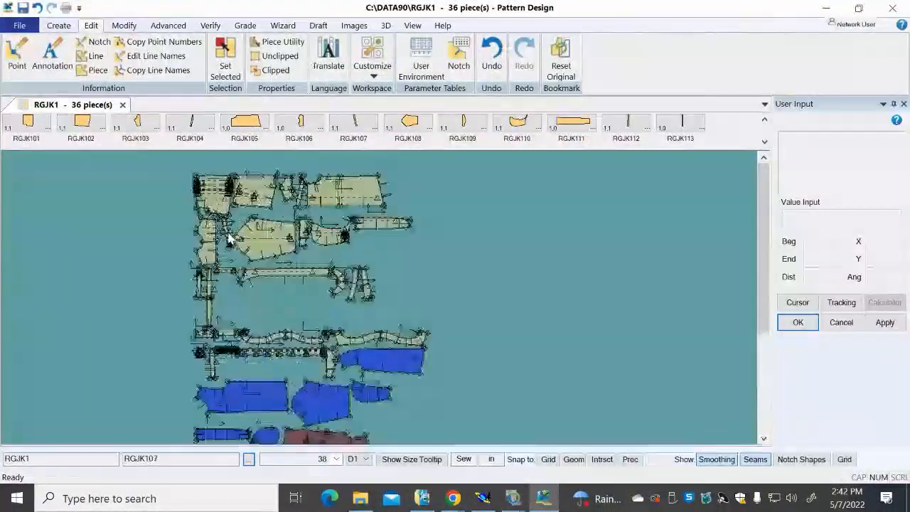
{"action": "scroll", "coordinate": [181, 186], "scroll_direction": "up", "scroll_amount": 5}
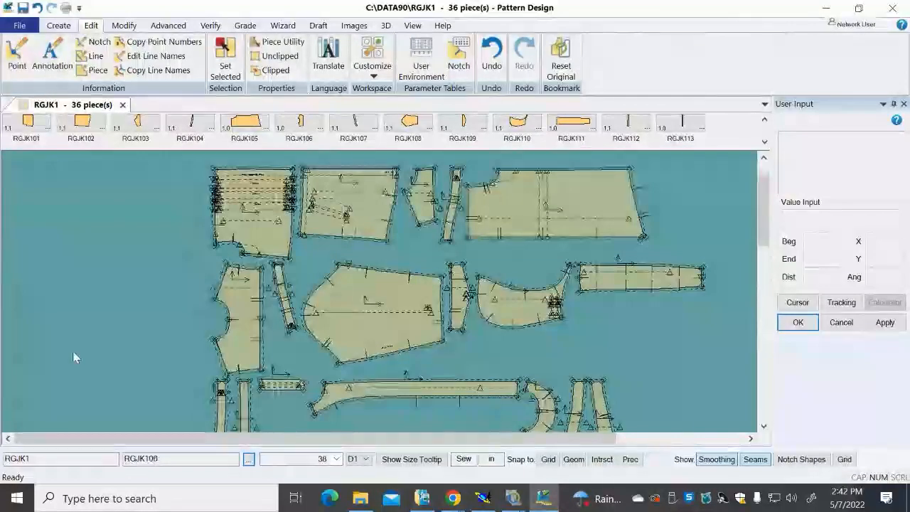
{"action": "mouse_move", "coordinate": [348, 224]}
{"action": "left_mouse_down"}
{"action": "mouse_move", "coordinate": [175, 211]}
{"action": "mouse_move", "coordinate": [150, 221]}
{"action": "mouse_move", "coordinate": [346, 228]}
{"action": "mouse_move", "coordinate": [345, 218]}
{"action": "left_mouse_up"}
{"action": "left_click", "coordinate": [346, 219]}
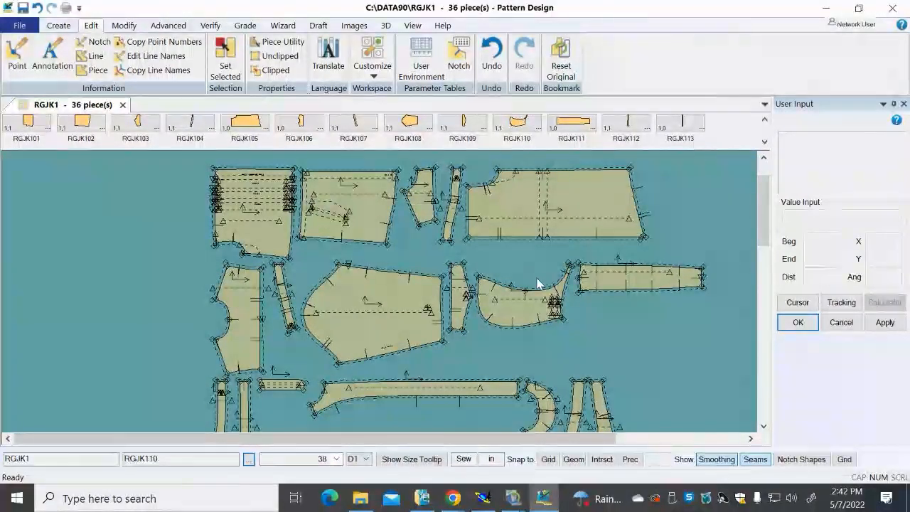
{"action": "scroll", "coordinate": [535, 284], "scroll_direction": "up", "scroll_amount": 2}
{"action": "scroll", "coordinate": [527, 288], "scroll_direction": "down", "scroll_amount": 3}
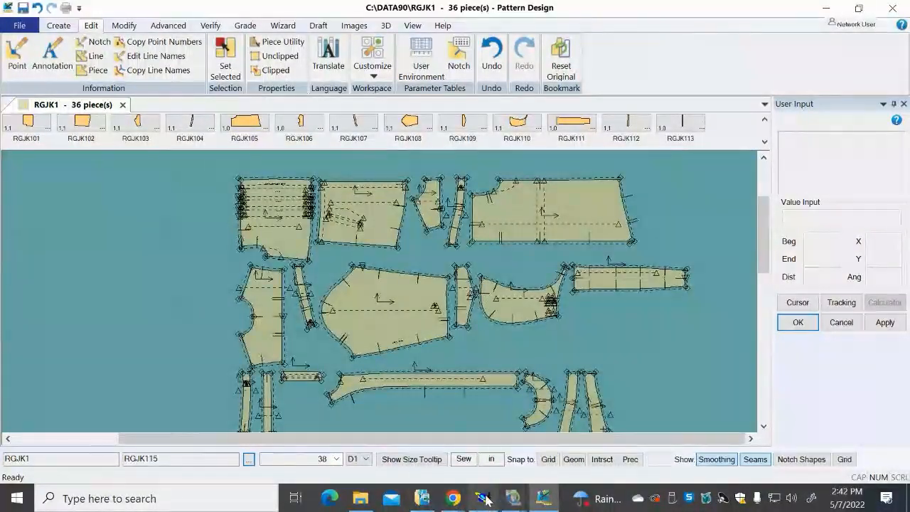
Switch to Modaris and try to bring the RGJK1 sheets into view for comparison with the imported pieces
{"action": "left_click", "coordinate": [484, 498]}
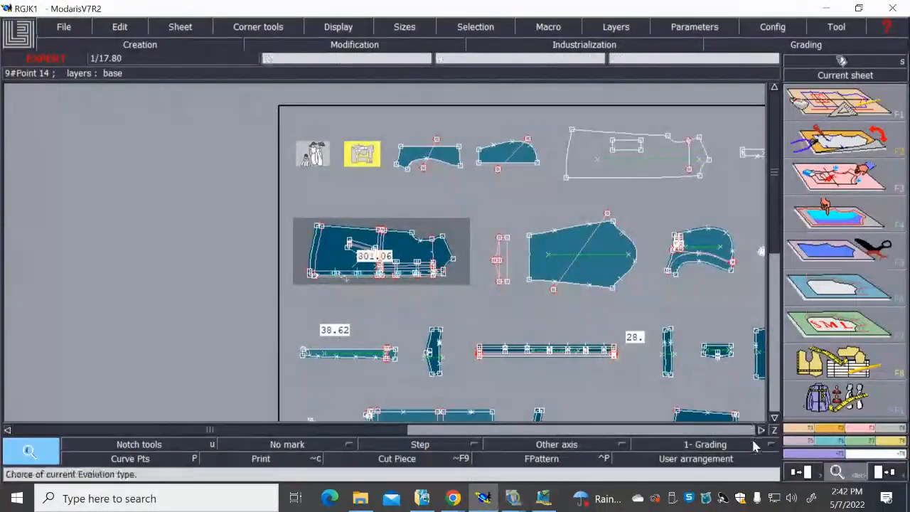
{"action": "left_click", "coordinate": [760, 430]}
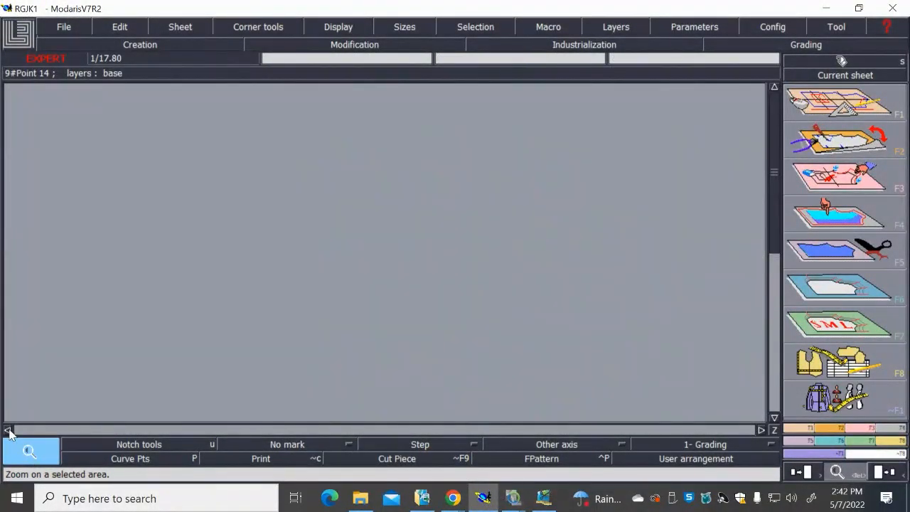
{"action": "left_click", "coordinate": [839, 471]}
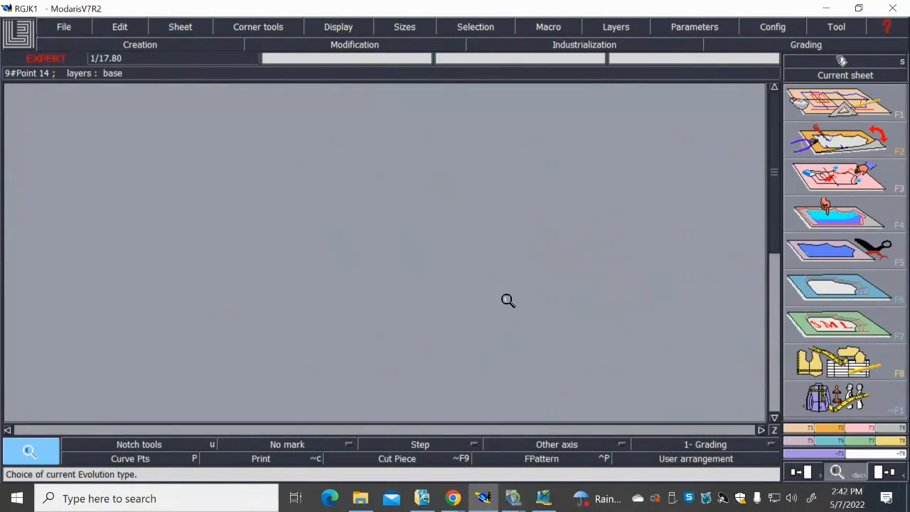
{"action": "left_click_drag", "start_coordinate": [437, 289], "coordinate": [469, 305]}
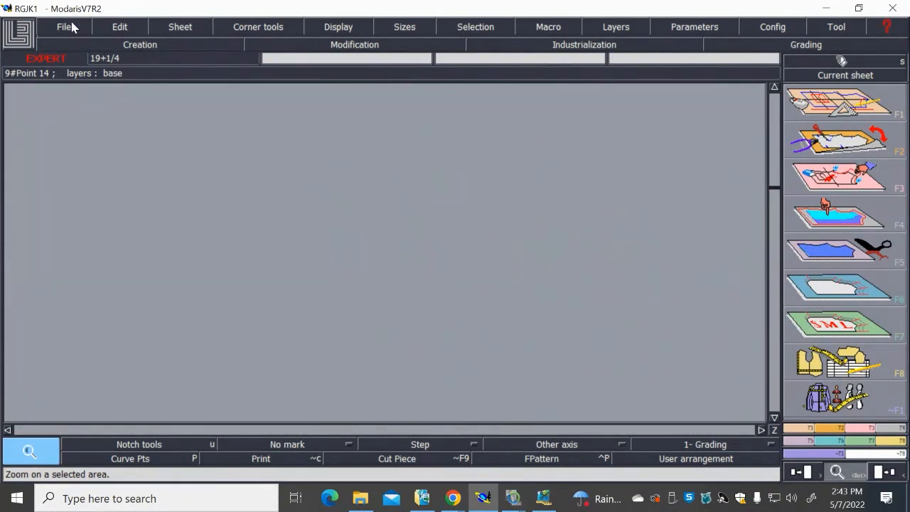
Undo the last four actions in Modaris, then request to quit the program and decline the quit confirmation
{"action": "left_click", "coordinate": [121, 27]}
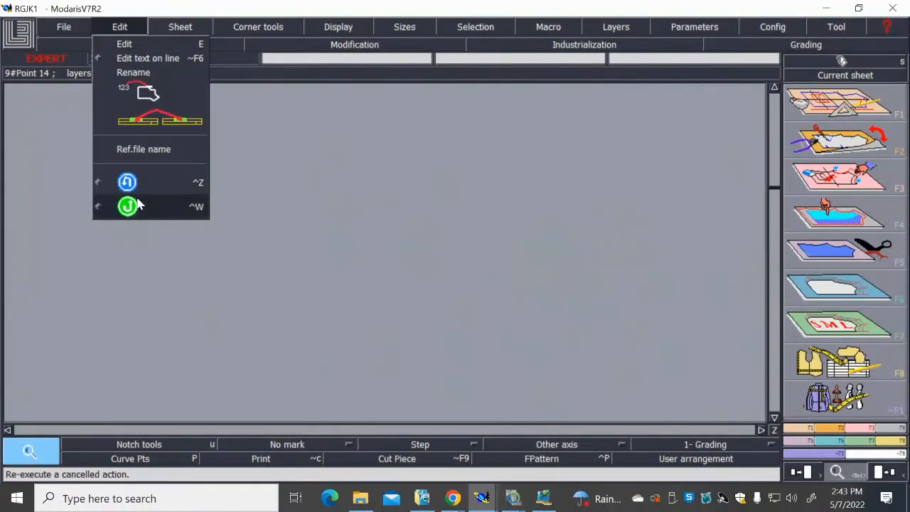
{"action": "left_click", "coordinate": [134, 187]}
{"action": "left_click", "coordinate": [135, 31]}
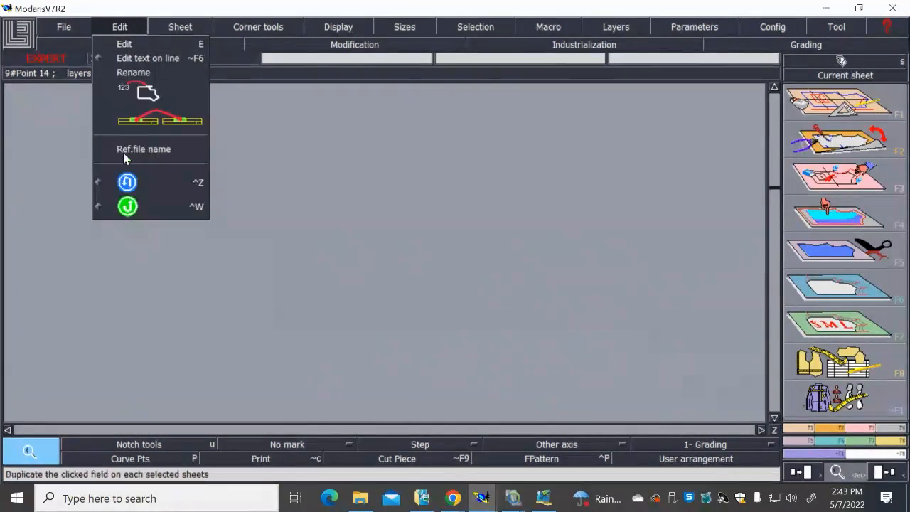
{"action": "left_click", "coordinate": [126, 182]}
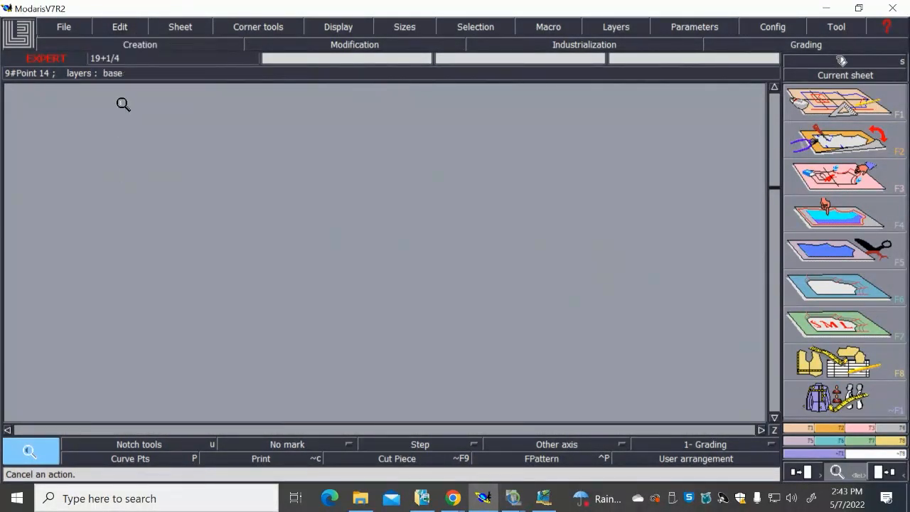
{"action": "left_click", "coordinate": [119, 27]}
{"action": "left_click", "coordinate": [132, 182]}
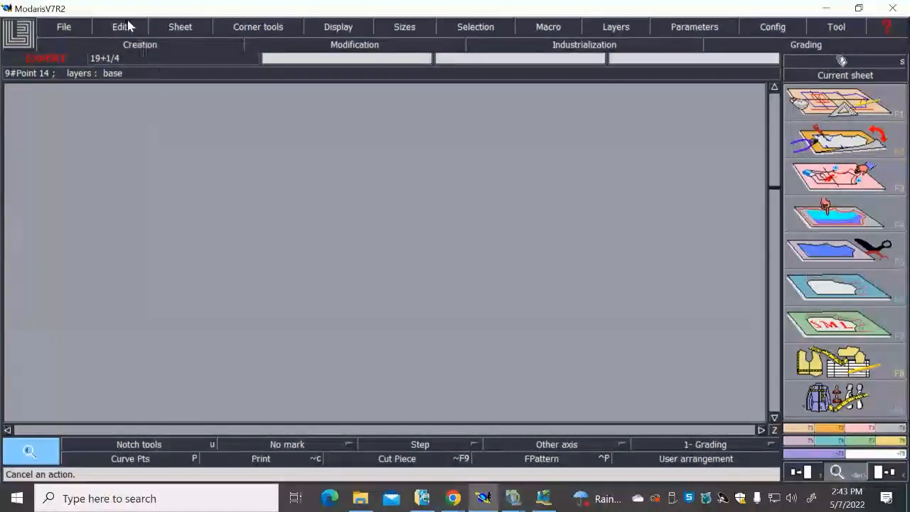
{"action": "left_click", "coordinate": [120, 27]}
{"action": "left_click", "coordinate": [126, 182]}
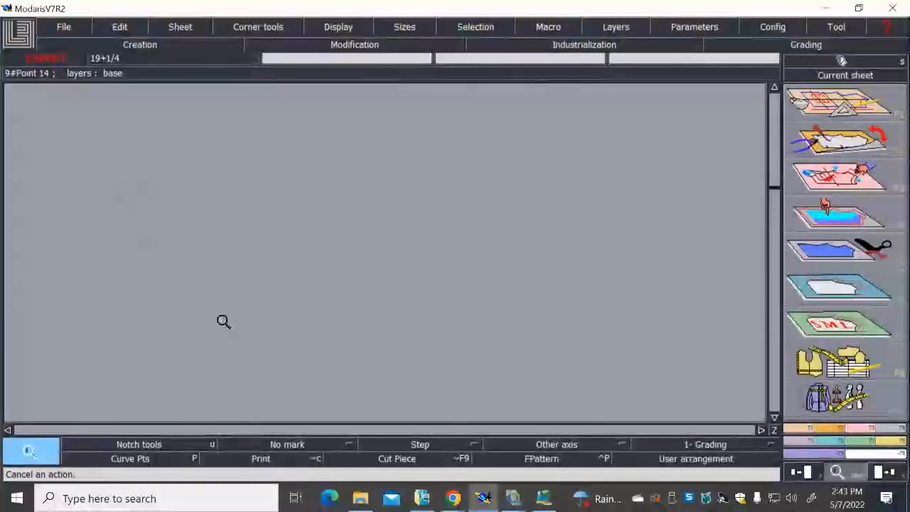
{"action": "key", "text": "alt+F4"}
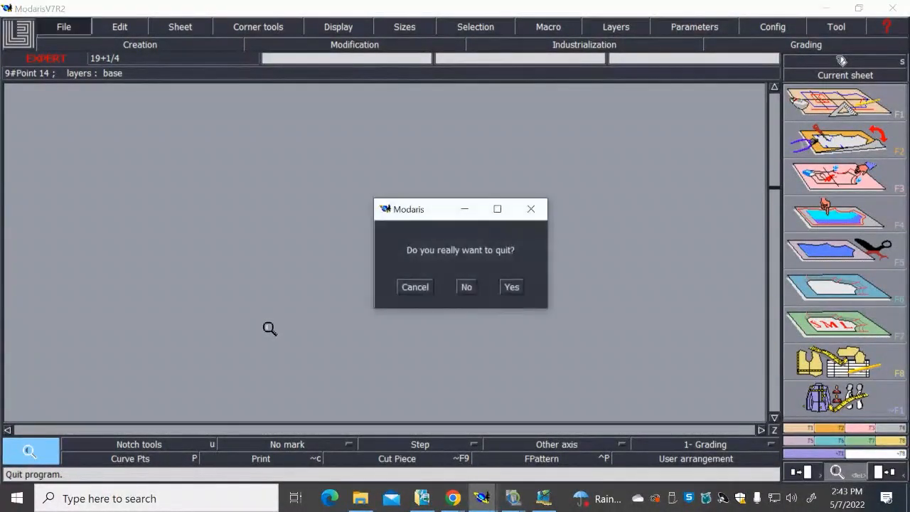
{"action": "left_click", "coordinate": [467, 287]}
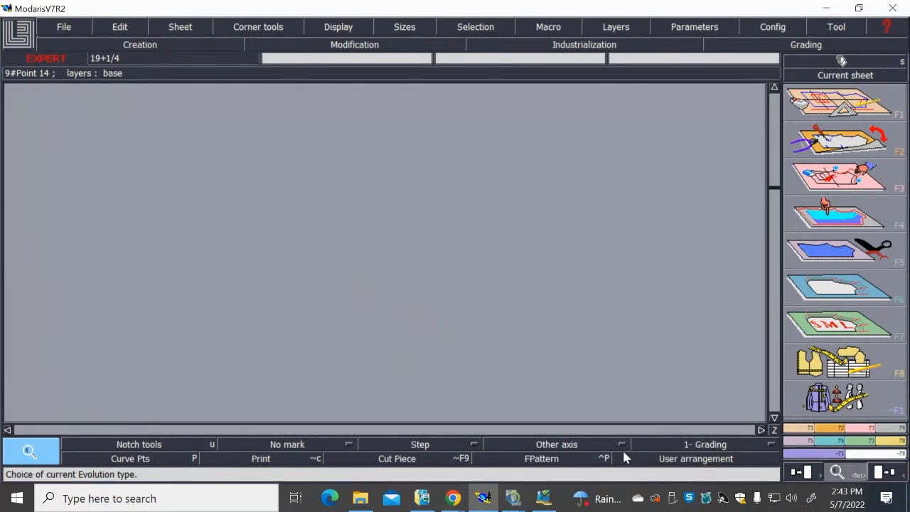
Return to Pattern Design and examine the imported RGJK1 pieces, from the first rows down to a close view of the large brown front piece
{"action": "left_click", "coordinate": [541, 499]}
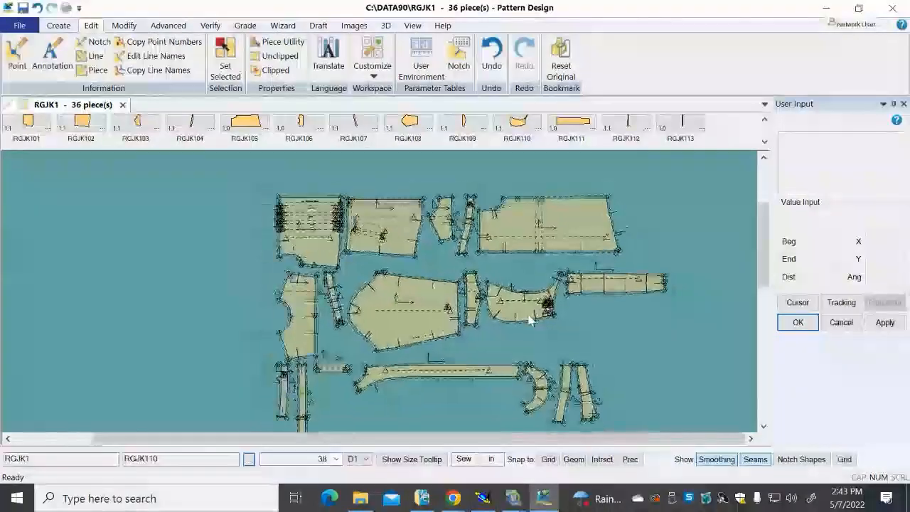
{"action": "scroll", "coordinate": [377, 287], "scroll_direction": "up", "scroll_amount": 5}
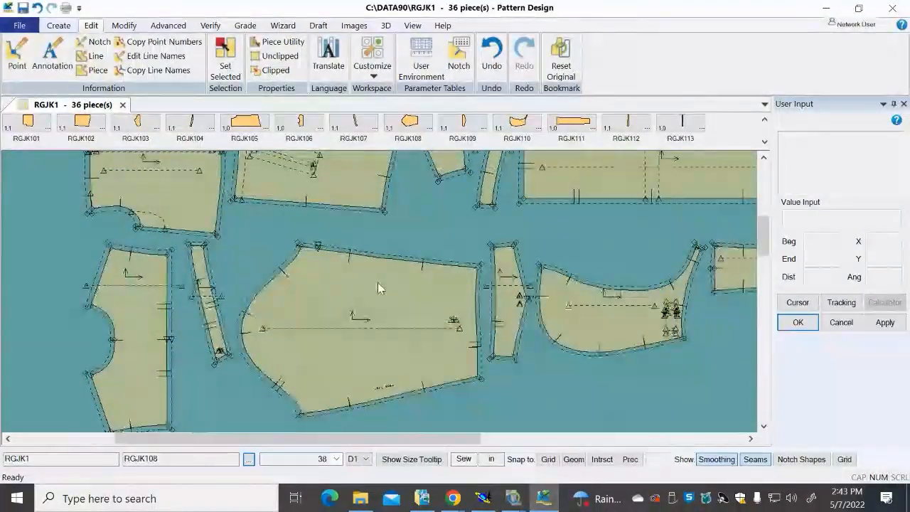
{"action": "scroll", "coordinate": [377, 282], "scroll_direction": "down", "scroll_amount": 1}
{"action": "scroll", "coordinate": [342, 286], "scroll_direction": "down", "scroll_amount": 1}
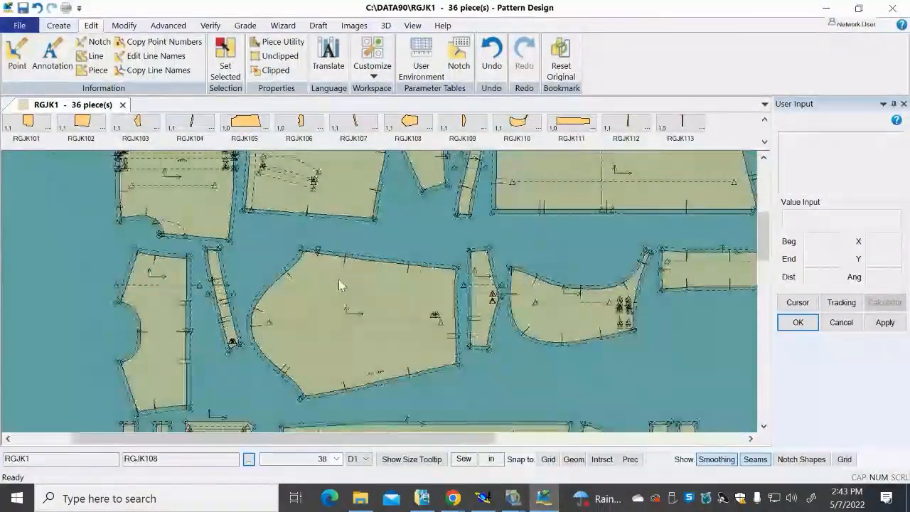
{"action": "scroll", "coordinate": [340, 285], "scroll_direction": "down", "scroll_amount": 2}
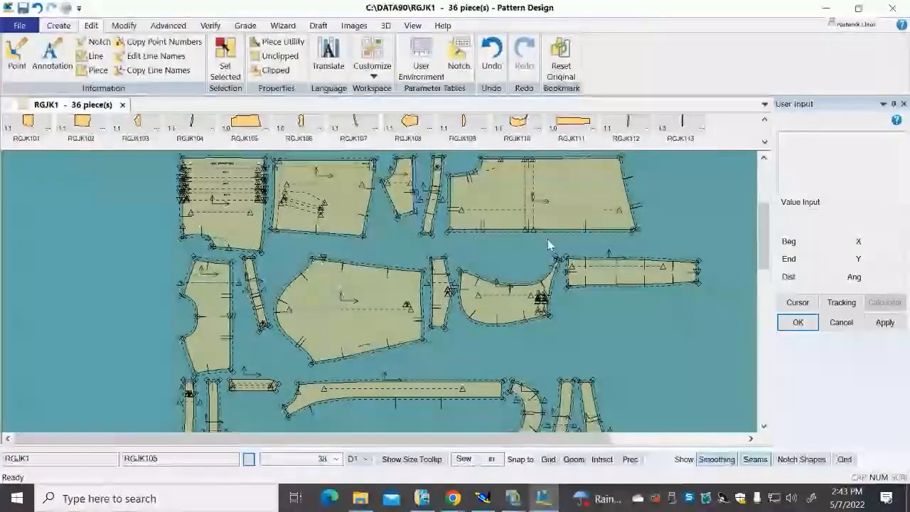
{"action": "scroll", "coordinate": [332, 360], "scroll_direction": "down", "scroll_amount": 2}
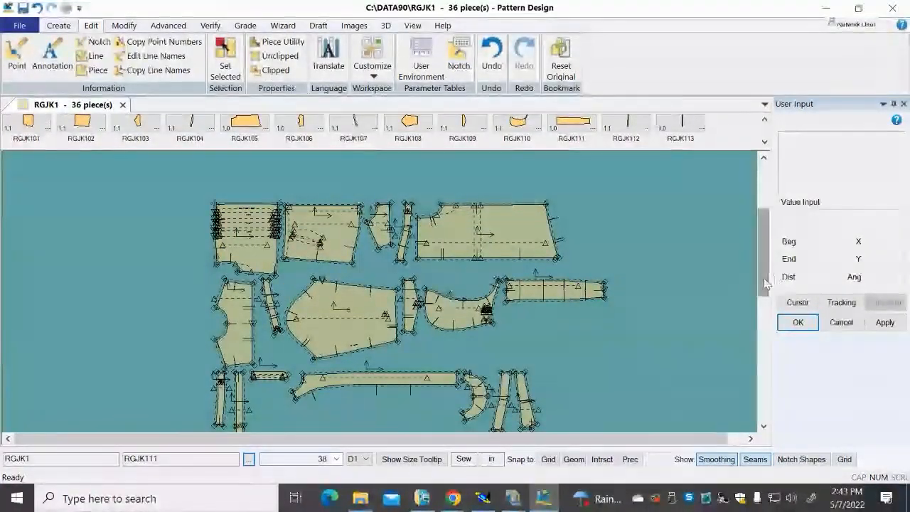
{"action": "left_click_drag", "start_coordinate": [765, 284], "coordinate": [750, 381]}
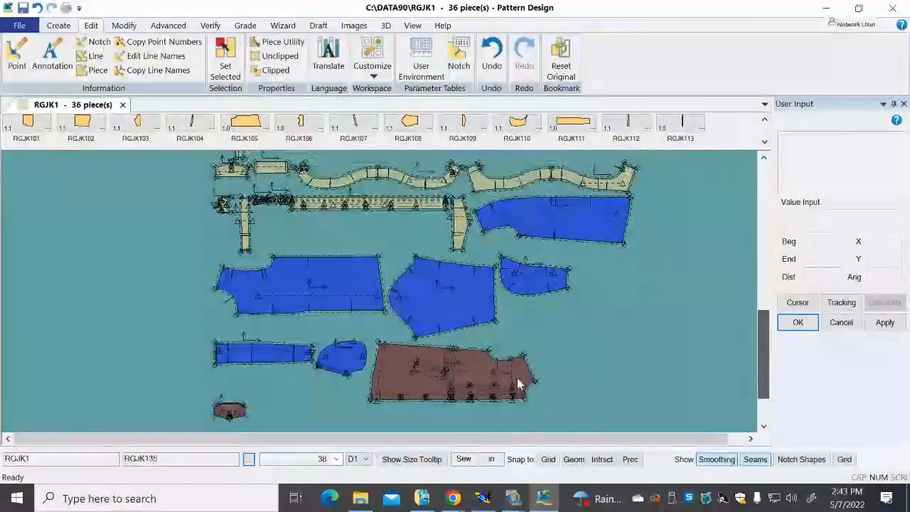
{"action": "scroll", "coordinate": [489, 406], "scroll_direction": "up", "scroll_amount": 2}
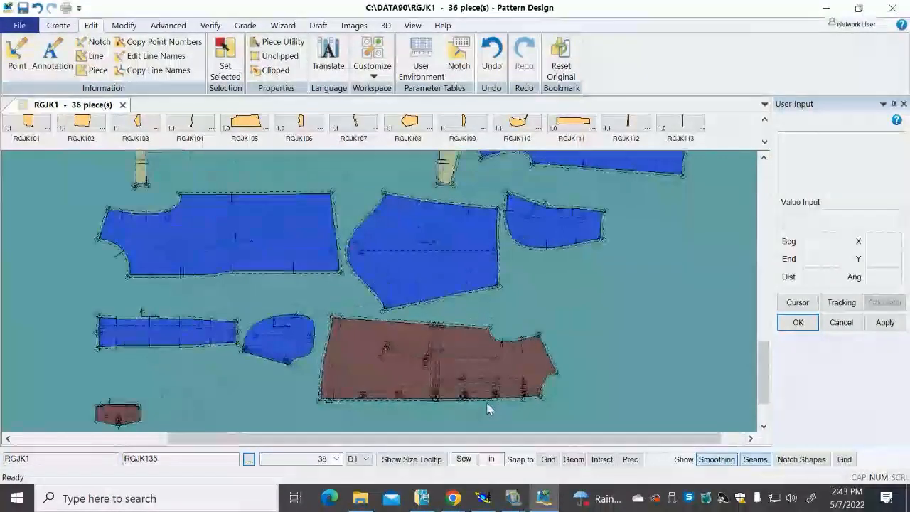
{"action": "scroll", "coordinate": [487, 409], "scroll_direction": "up", "scroll_amount": 4}
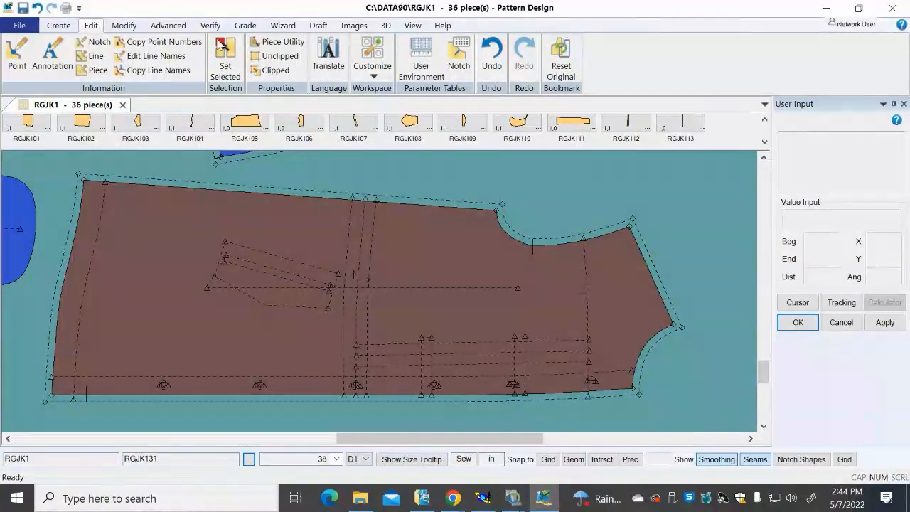
Measure the line lengths of the long front edge and the shoulder edge on the brown front piece RGJK135
{"action": "left_click", "coordinate": [210, 24]}
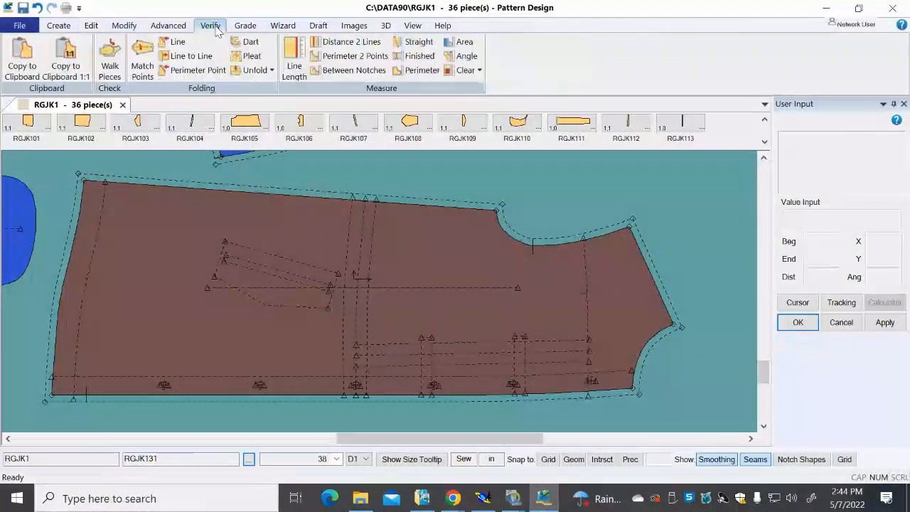
{"action": "left_click", "coordinate": [293, 64]}
{"action": "left_click", "coordinate": [319, 395]}
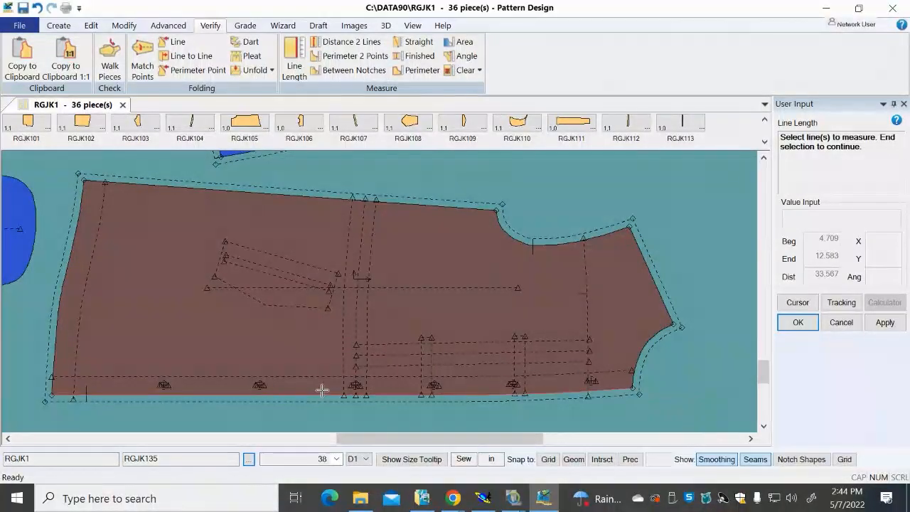
{"action": "left_click", "coordinate": [645, 254]}
{"action": "right_click", "coordinate": [544, 268]}
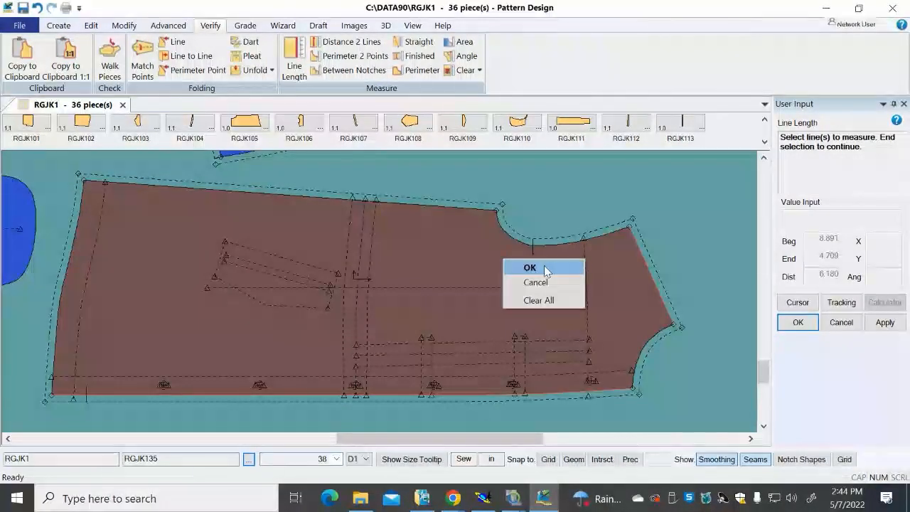
{"action": "left_click", "coordinate": [542, 267]}
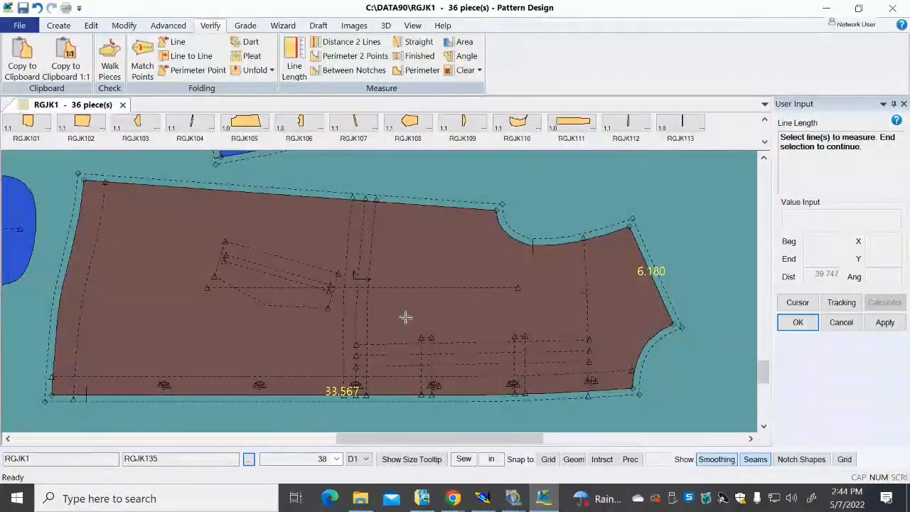
Measure the horizontal distance across the brown front piece RGJK135 from its shoulder-neck corner with Distance 2 Lines, and end the command
{"action": "scroll", "coordinate": [406, 315], "scroll_direction": "down", "scroll_amount": 3}
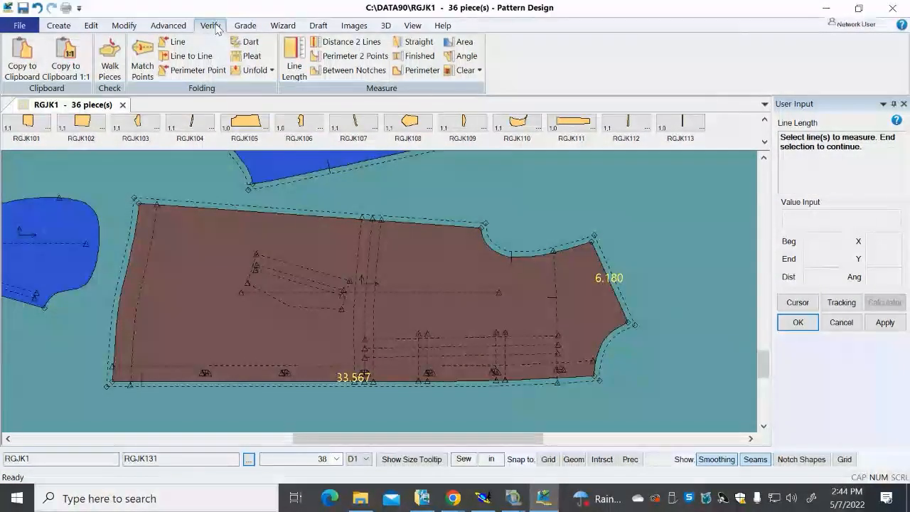
{"action": "left_click", "coordinate": [348, 43]}
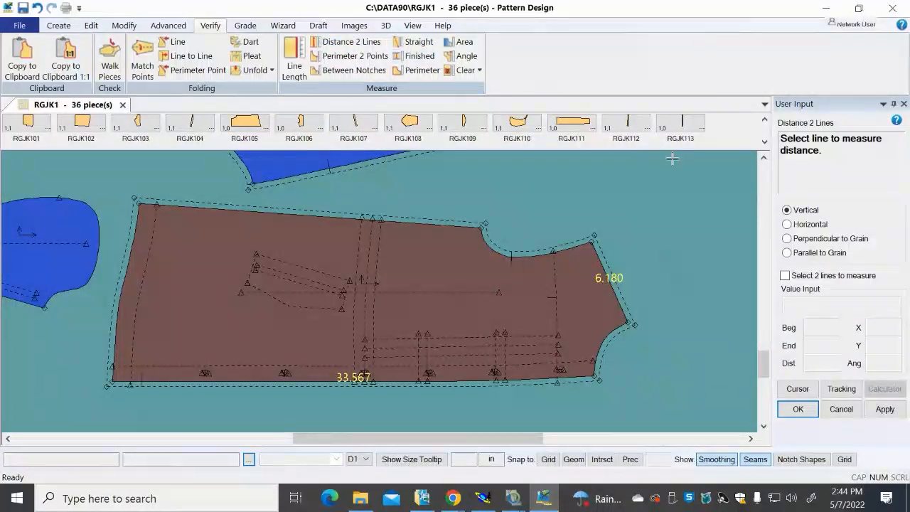
{"action": "left_click", "coordinate": [786, 224]}
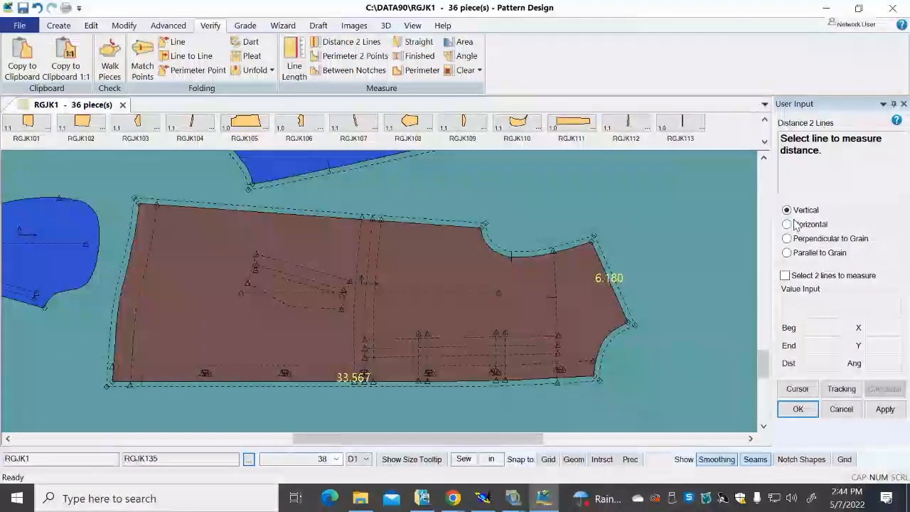
{"action": "left_click", "coordinate": [631, 325]}
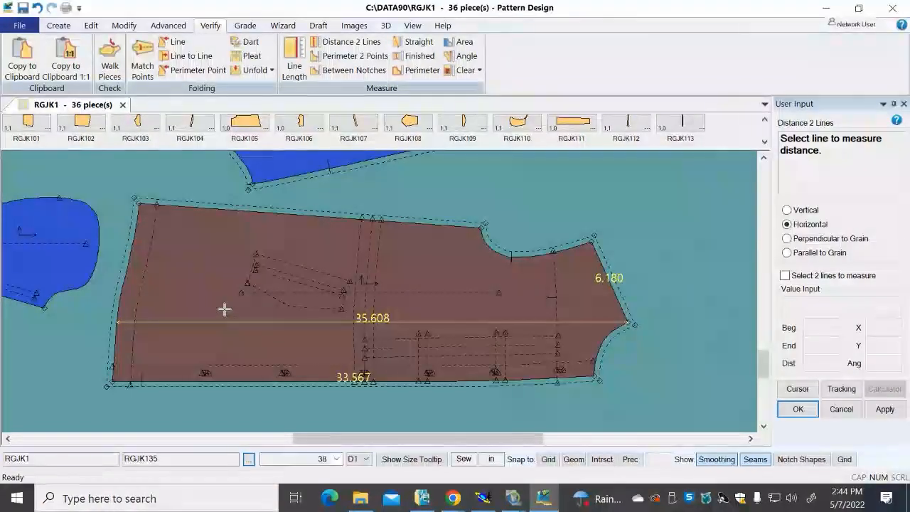
{"action": "scroll", "coordinate": [258, 291], "scroll_direction": "down", "scroll_amount": 4}
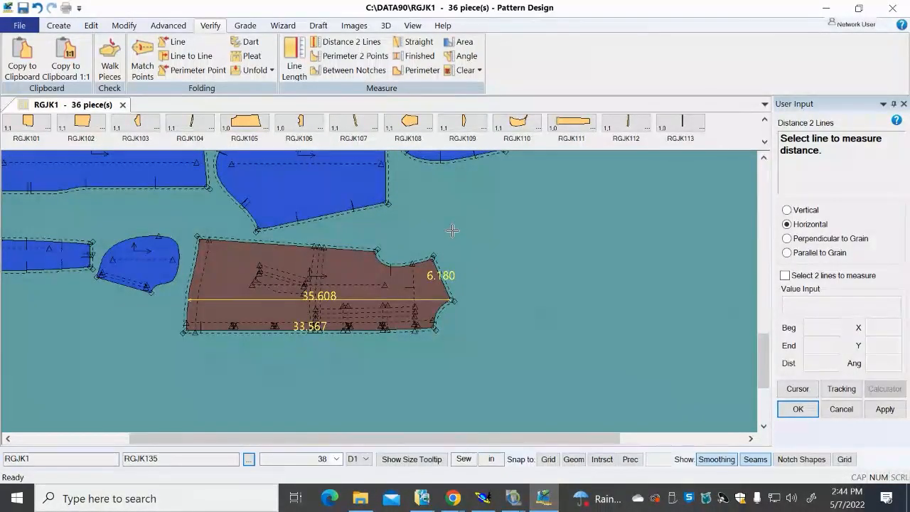
{"action": "right_click", "coordinate": [452, 230]}
{"action": "left_click", "coordinate": [454, 233]}
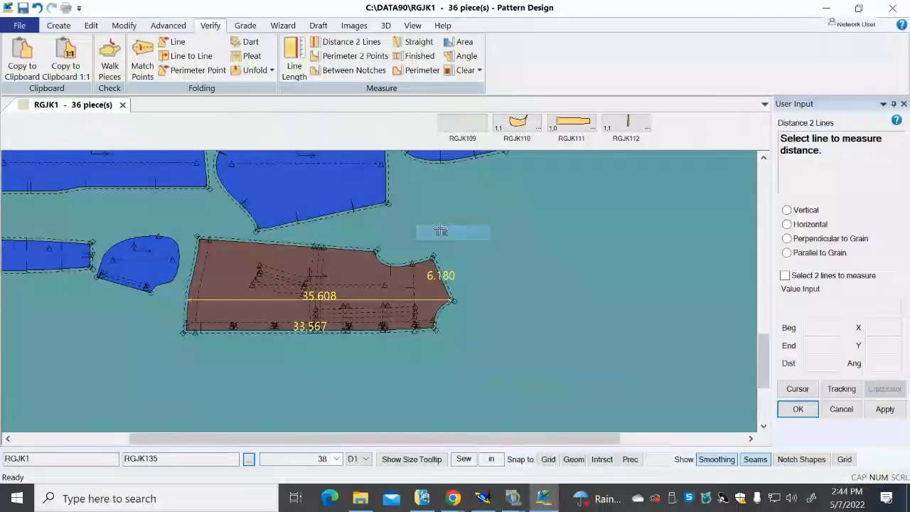
{"action": "right_click", "coordinate": [558, 254]}
{"action": "left_click", "coordinate": [558, 259]}
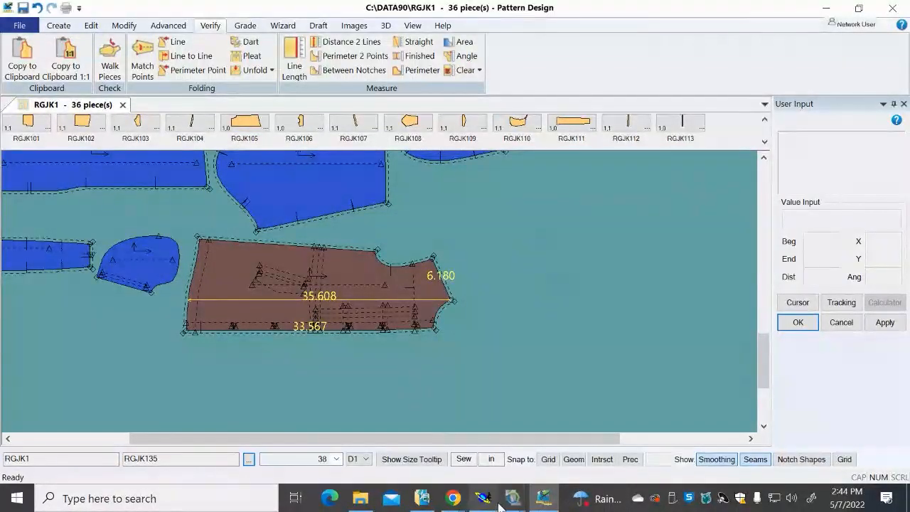
Switch to the Import Results window, expand the 36-38-46 size range and the RGJK1 model, and review the full piece list
{"action": "mouse_move", "coordinate": [509, 505]}
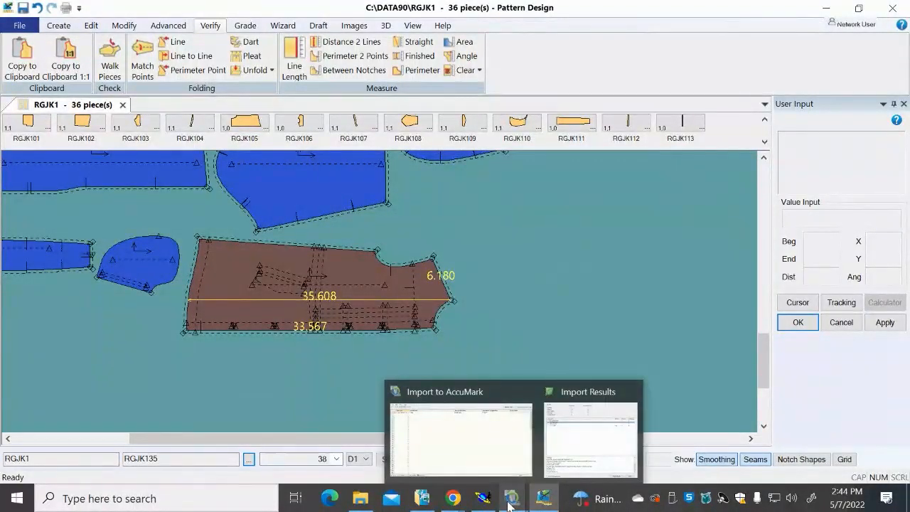
{"action": "left_click", "coordinate": [583, 461]}
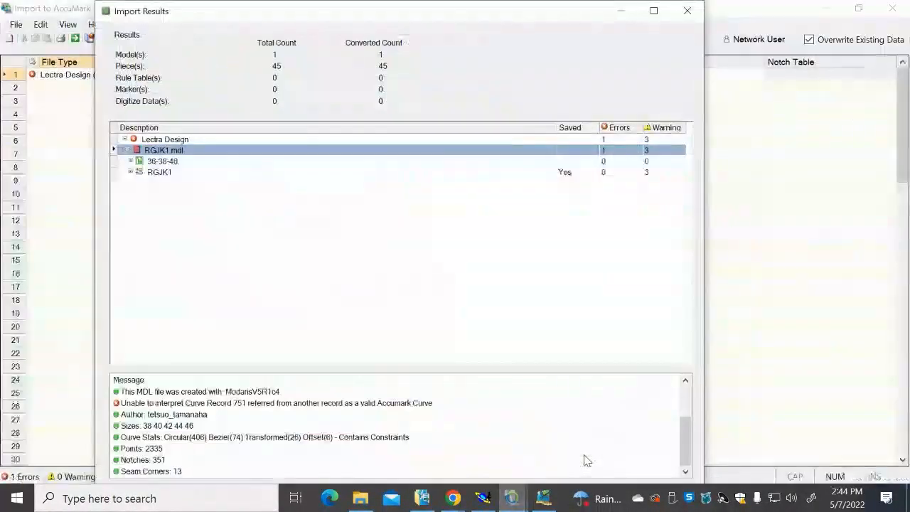
{"action": "left_click", "coordinate": [130, 161]}
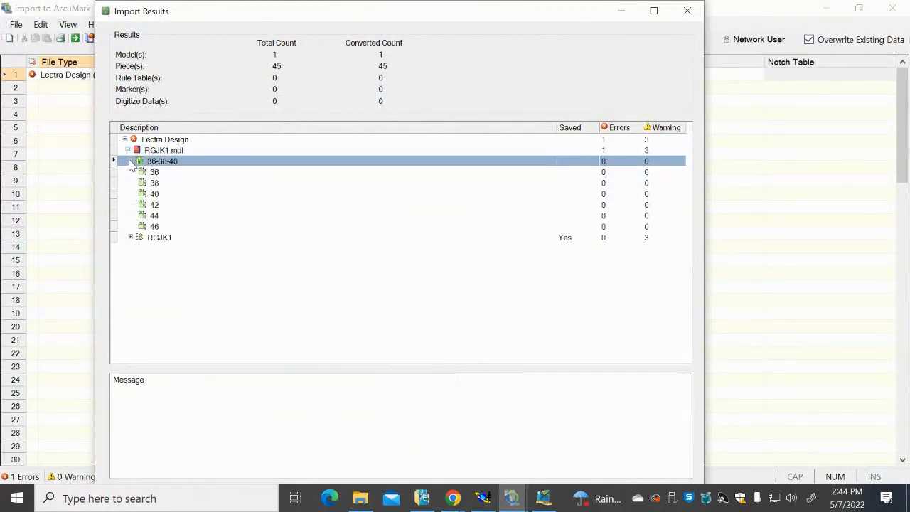
{"action": "left_click", "coordinate": [130, 237]}
{"action": "scroll", "coordinate": [268, 270], "scroll_direction": "down", "scroll_amount": 12}
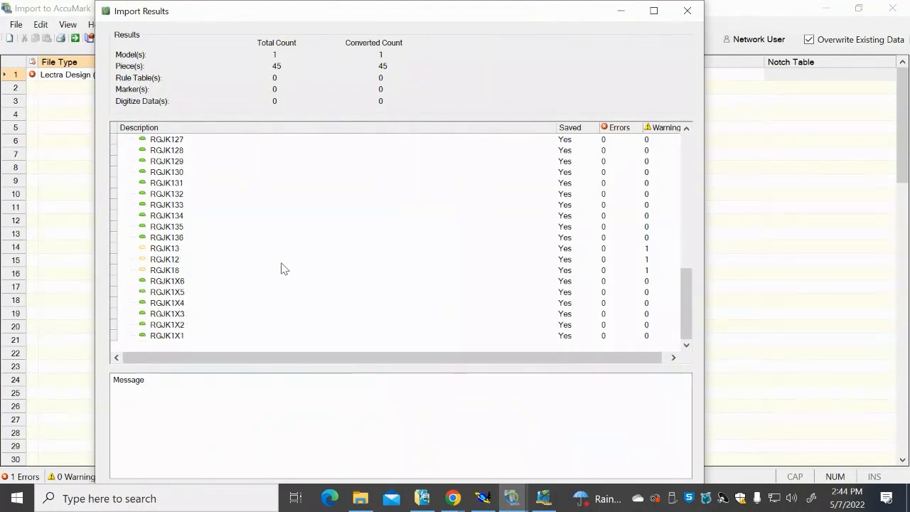
{"action": "scroll", "coordinate": [282, 269], "scroll_direction": "up", "scroll_amount": 4}
{"action": "scroll", "coordinate": [283, 269], "scroll_direction": "up", "scroll_amount": 7}
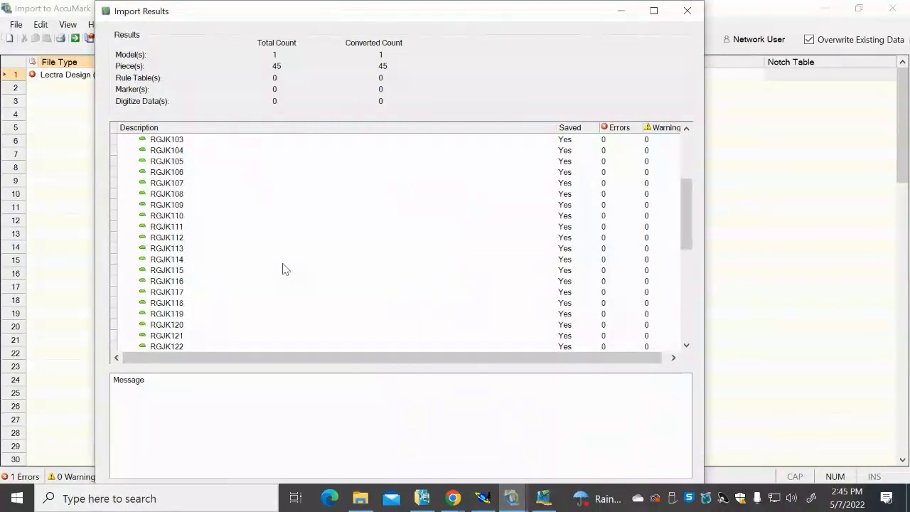
{"action": "scroll", "coordinate": [283, 267], "scroll_direction": "down", "scroll_amount": 2}
{"action": "scroll", "coordinate": [282, 267], "scroll_direction": "down", "scroll_amount": 9}
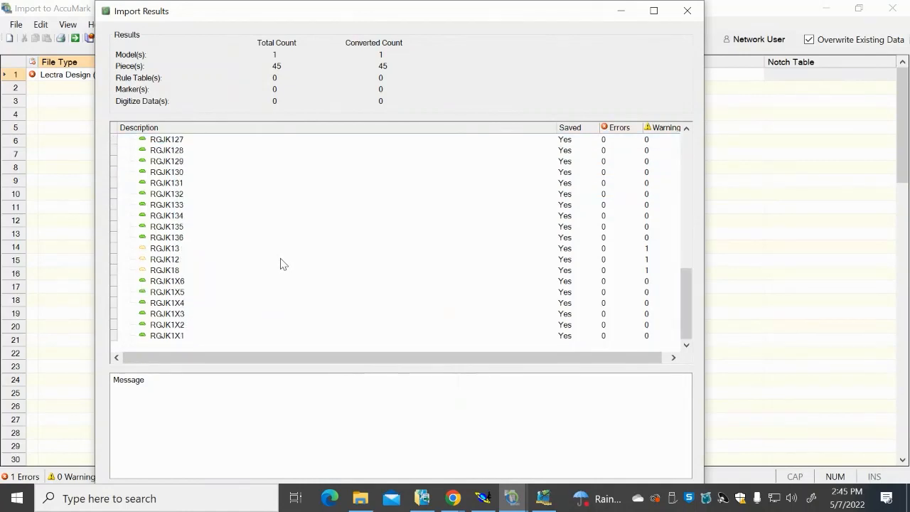
Read the import messages for pieces RGJK13, RGJK12 and RGJK1X1, and return to the start of the results list
{"action": "left_click", "coordinate": [174, 249]}
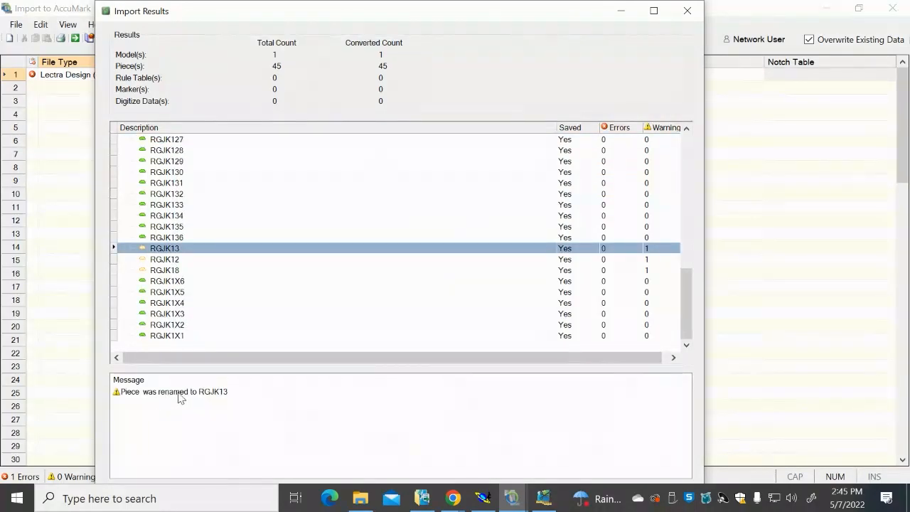
{"action": "left_click", "coordinate": [158, 260]}
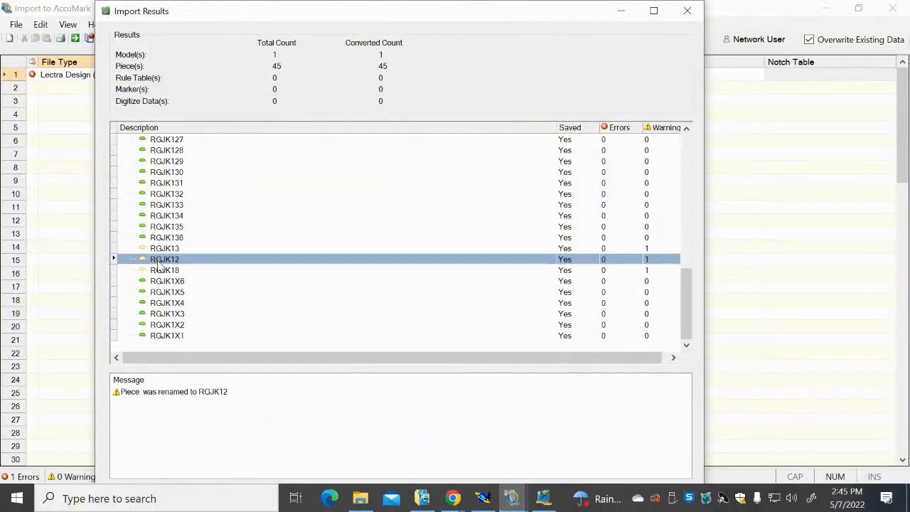
{"action": "left_click", "coordinate": [155, 335]}
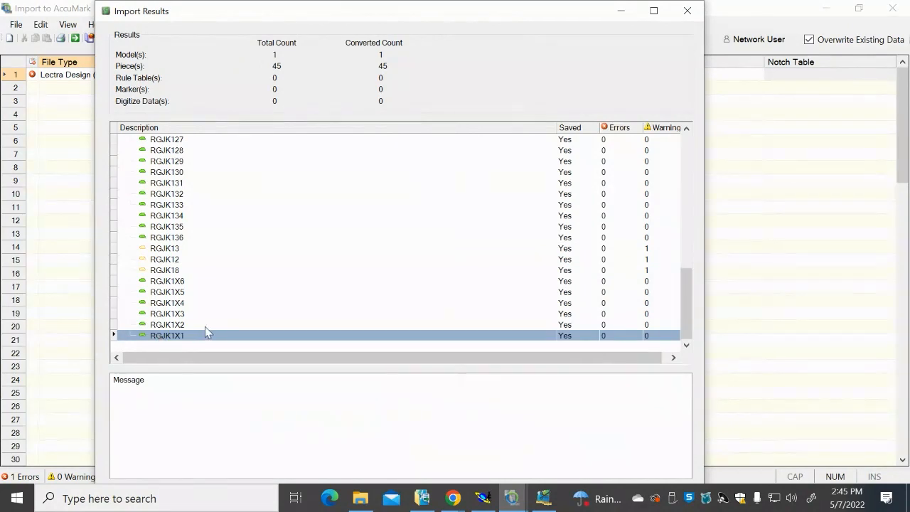
{"action": "scroll", "coordinate": [204, 326], "scroll_direction": "up", "scroll_amount": 7}
{"action": "scroll", "coordinate": [204, 326], "scroll_direction": "up", "scroll_amount": 5}
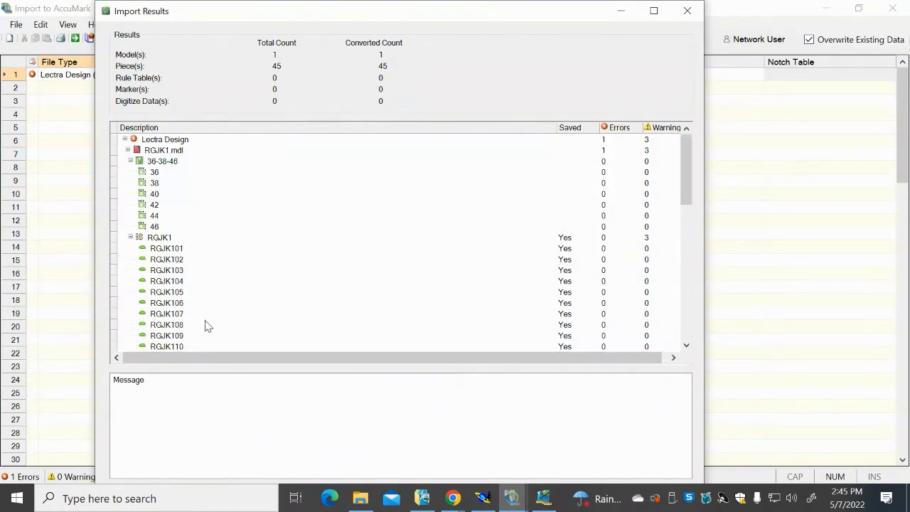
Collapse the RGJK1.mdl entry and read through its complete import message log
{"action": "double_click", "coordinate": [162, 151]}
{"action": "left_click", "coordinate": [162, 151]}
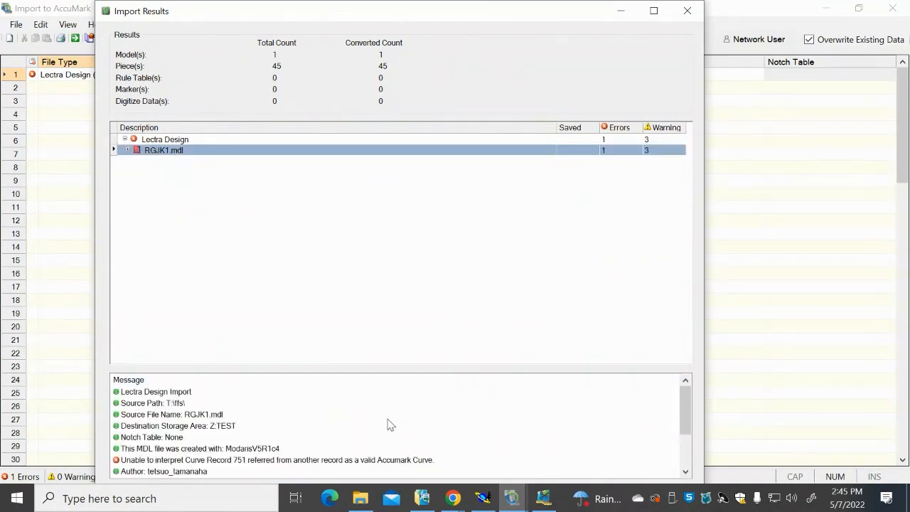
{"action": "scroll", "coordinate": [389, 424], "scroll_direction": "down", "scroll_amount": 2}
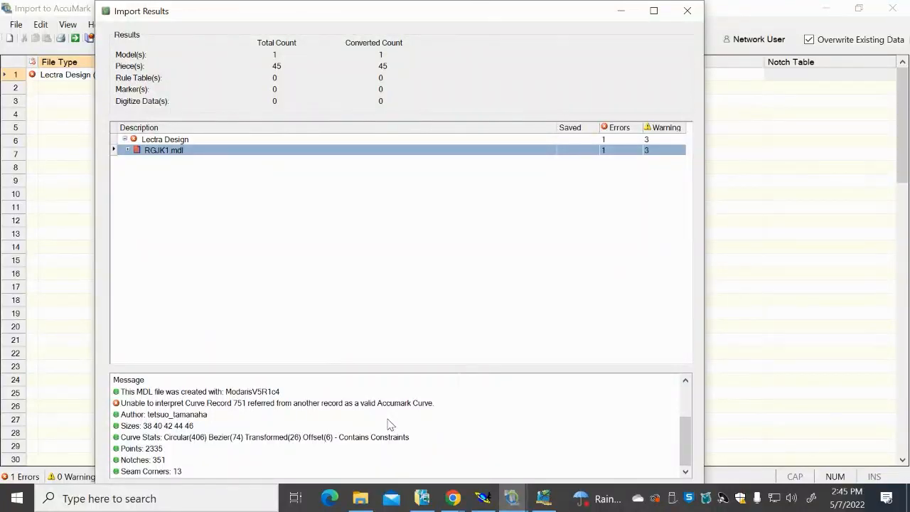
{"action": "scroll", "coordinate": [444, 425], "scroll_direction": "up", "scroll_amount": 2}
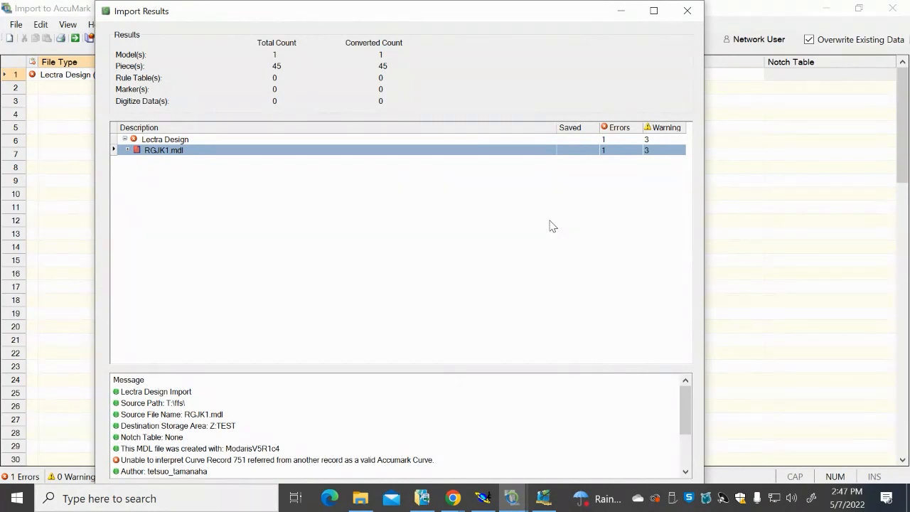
Close the import results, review the file types available for import, and exit the Import to AccuMark utility
{"action": "left_click", "coordinate": [687, 12]}
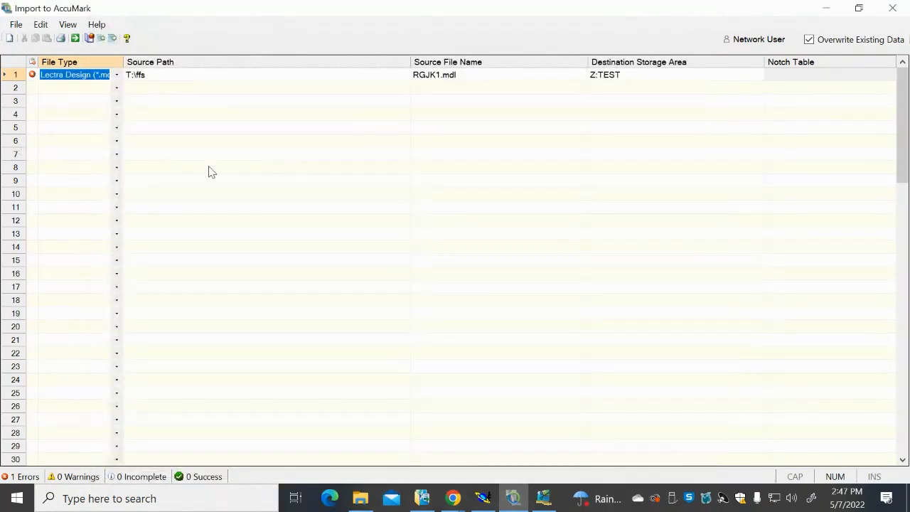
{"action": "left_click", "coordinate": [117, 75]}
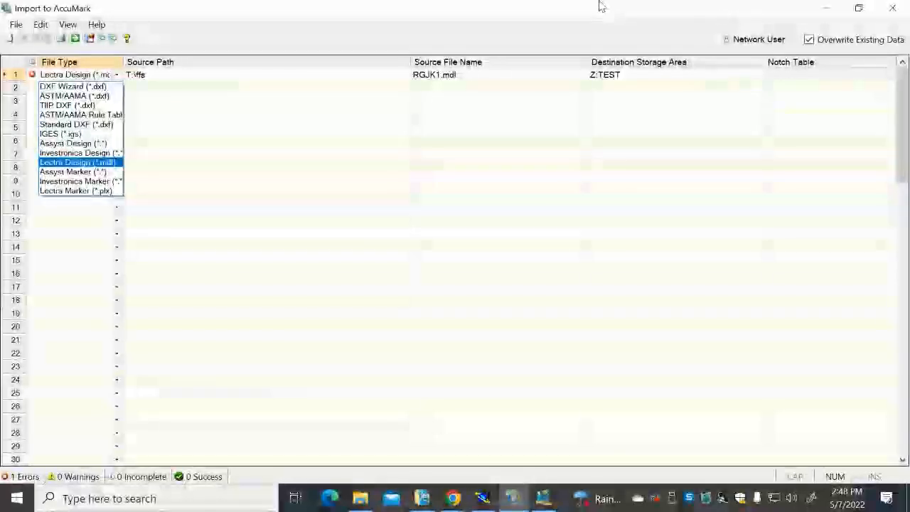
{"action": "left_click", "coordinate": [333, 29]}
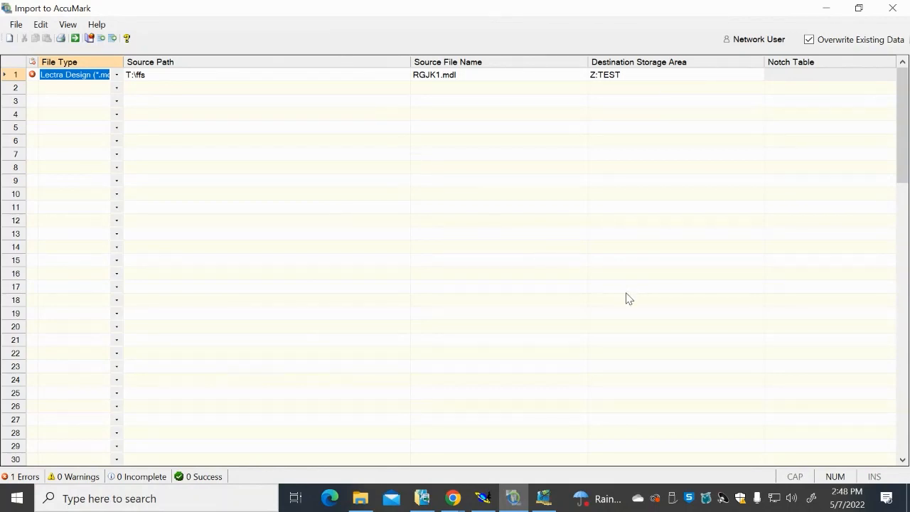
{"action": "left_click", "coordinate": [893, 8]}
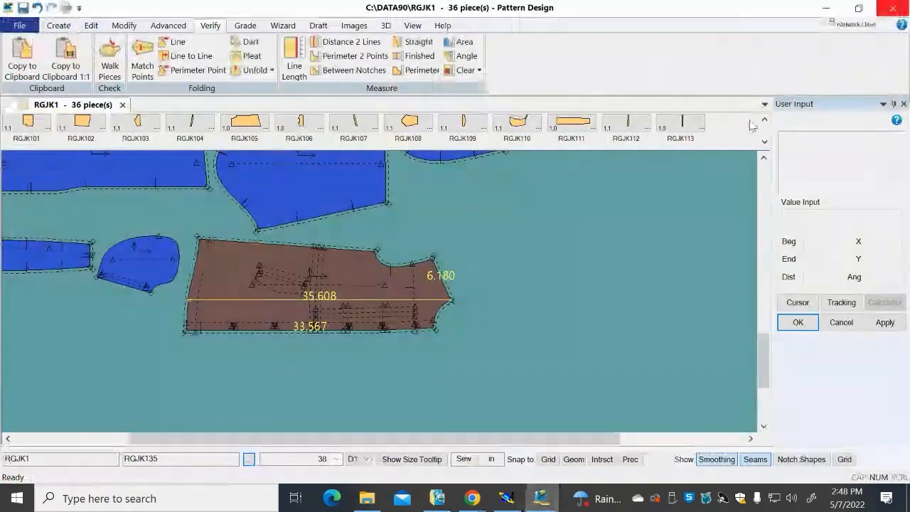
Switch to AccuMark Explorer and preview the TED-ASKIRT model in the NCC200-SPRING-2022 storage area
{"action": "left_click", "coordinate": [437, 498]}
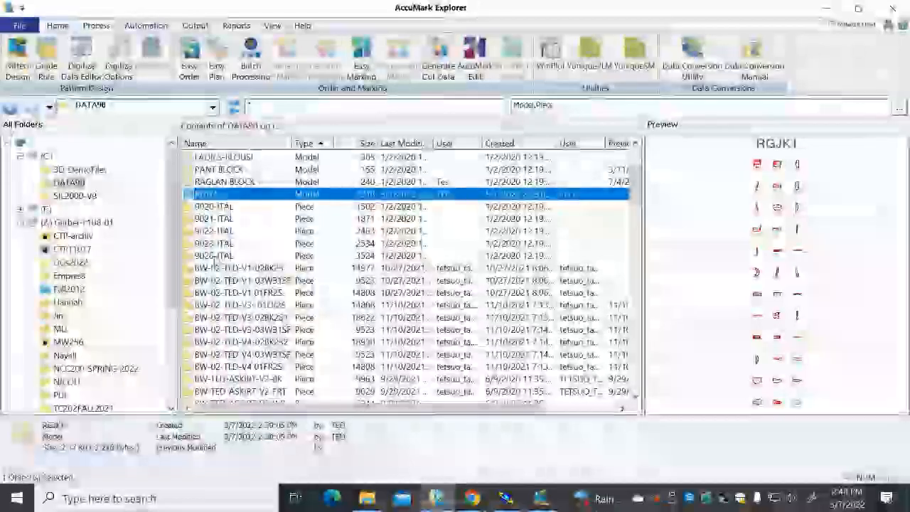
{"action": "left_click", "coordinate": [99, 368]}
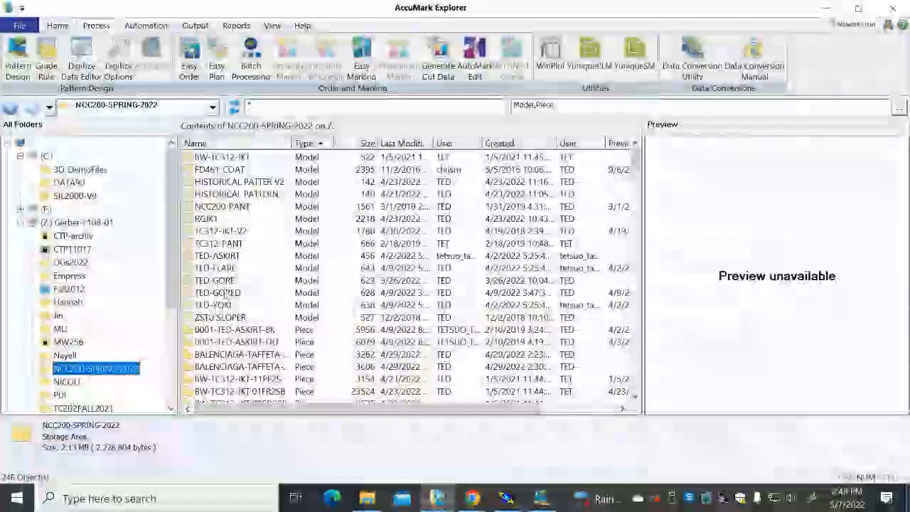
{"action": "left_click", "coordinate": [206, 256]}
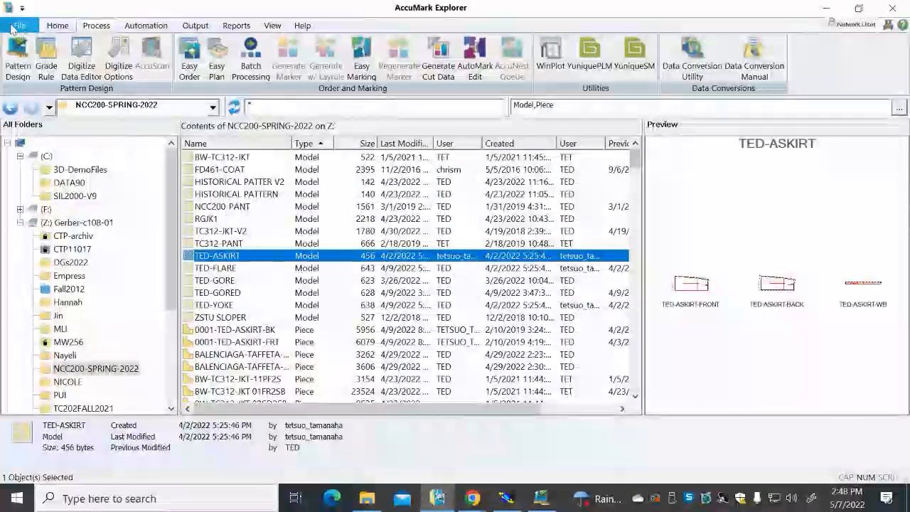
Open the Data Conversion Utility in export mode and choose ASTM (*.dxf) as the file type for row 1
{"action": "left_click", "coordinate": [691, 57]}
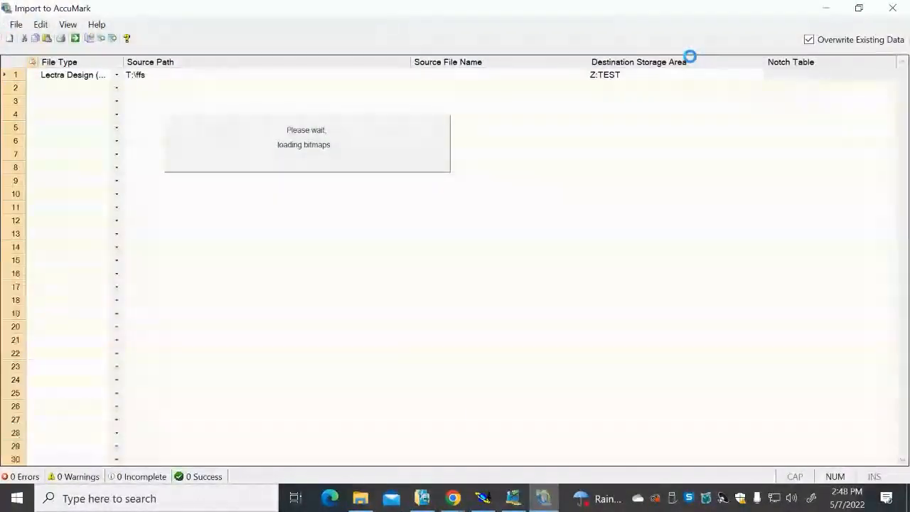
{"action": "left_click", "coordinate": [111, 40]}
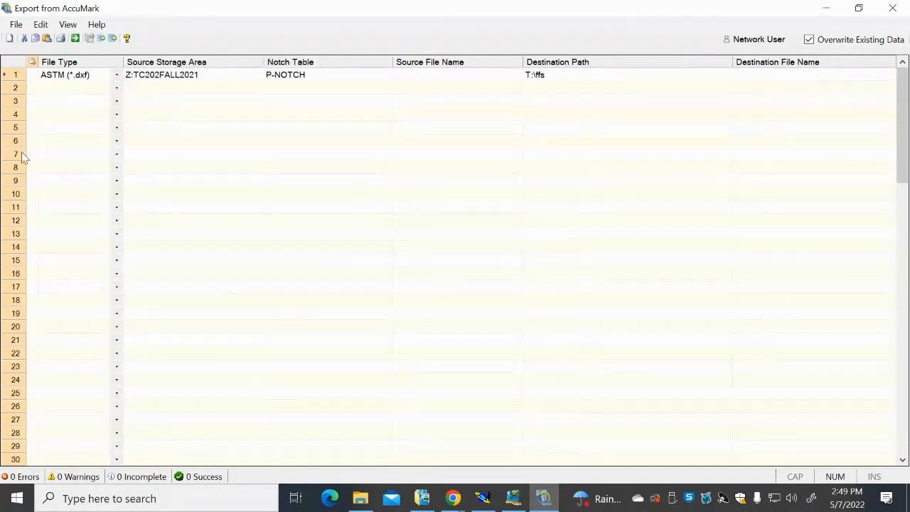
{"action": "left_click", "coordinate": [117, 74]}
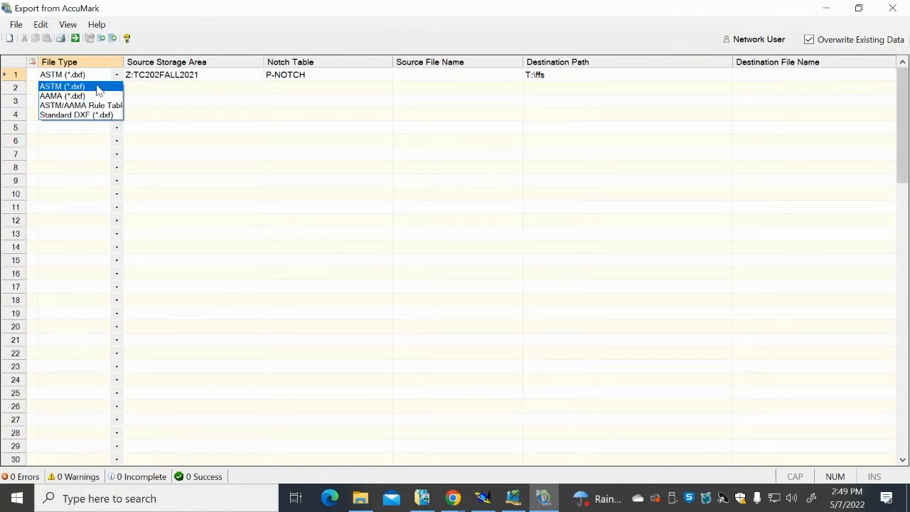
{"action": "left_click", "coordinate": [98, 87]}
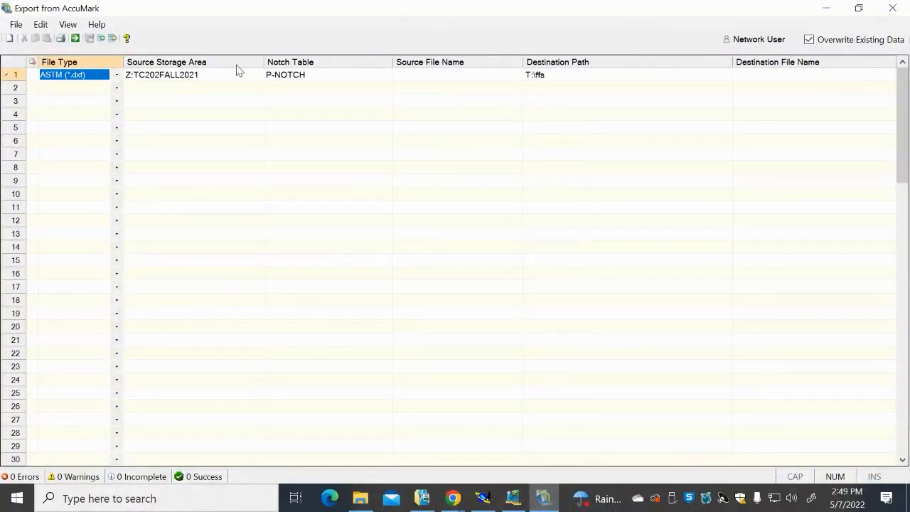
{"action": "left_click", "coordinate": [498, 76]}
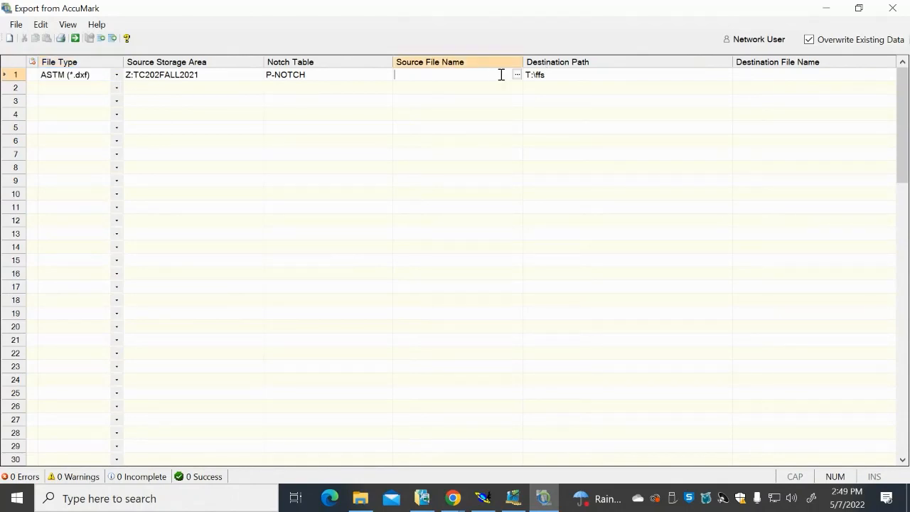
{"action": "left_click", "coordinate": [520, 74]}
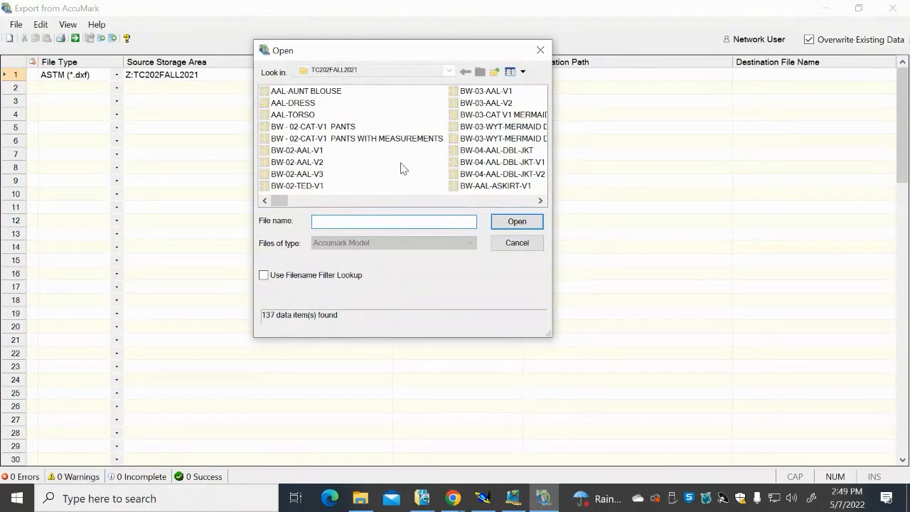
{"action": "left_click", "coordinate": [516, 243]}
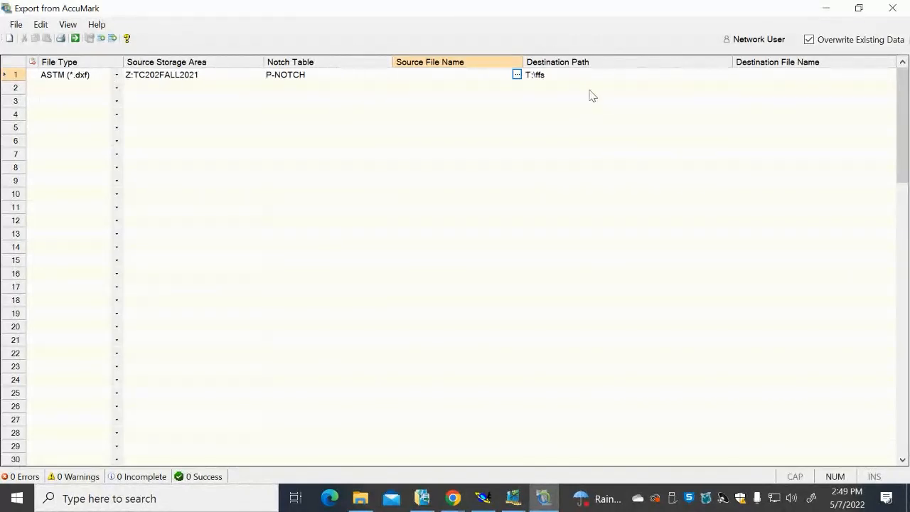
{"action": "left_click", "coordinate": [517, 75]}
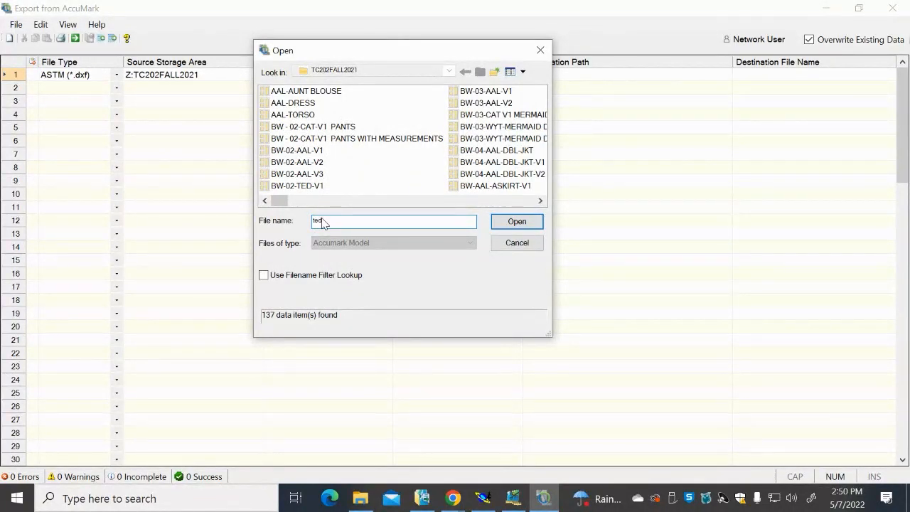
{"action": "key", "text": "BackSpace"}
{"action": "key", "text": "BackSpace"}
{"action": "type", "text": "*ast"}
{"action": "left_click", "coordinate": [516, 223]}
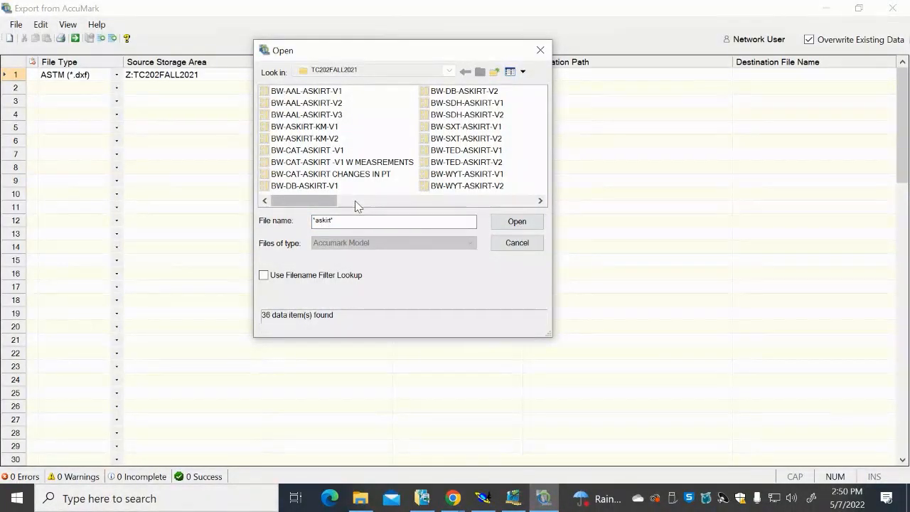
{"action": "left_click", "coordinate": [540, 200]}
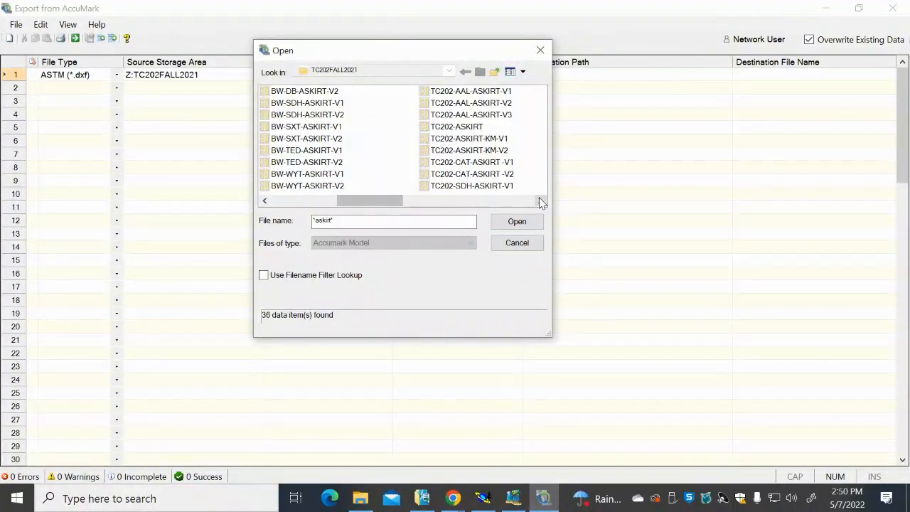
{"action": "left_click", "coordinate": [518, 243]}
Set row 1's source storage area to NCC200-SPRING-2022 and choose the TED-ASKIRT model as its source file
{"action": "left_click", "coordinate": [257, 76]}
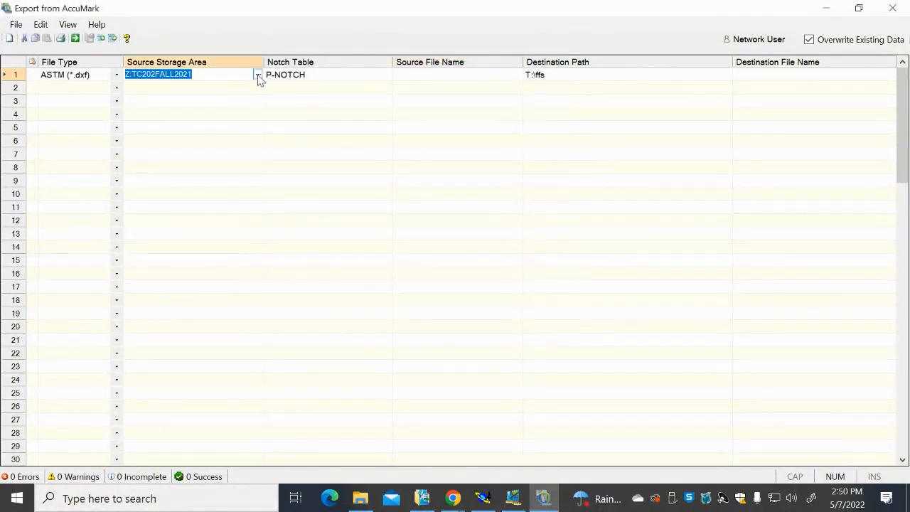
{"action": "left_click", "coordinate": [257, 75]}
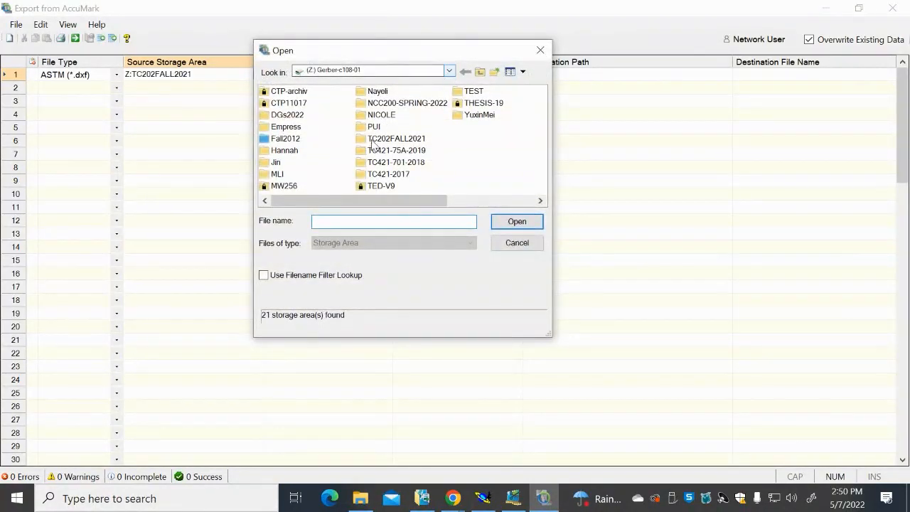
{"action": "left_click", "coordinate": [407, 103]}
{"action": "left_click", "coordinate": [518, 222]}
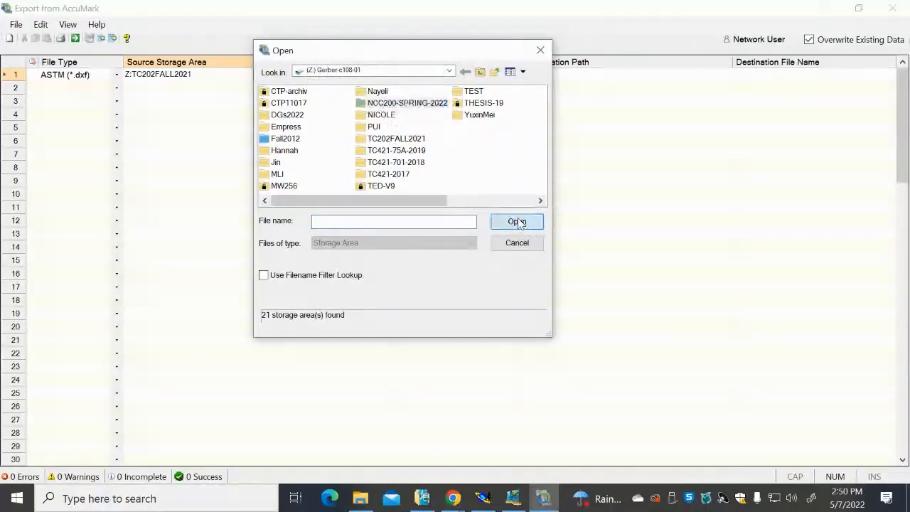
{"action": "left_click", "coordinate": [484, 75]}
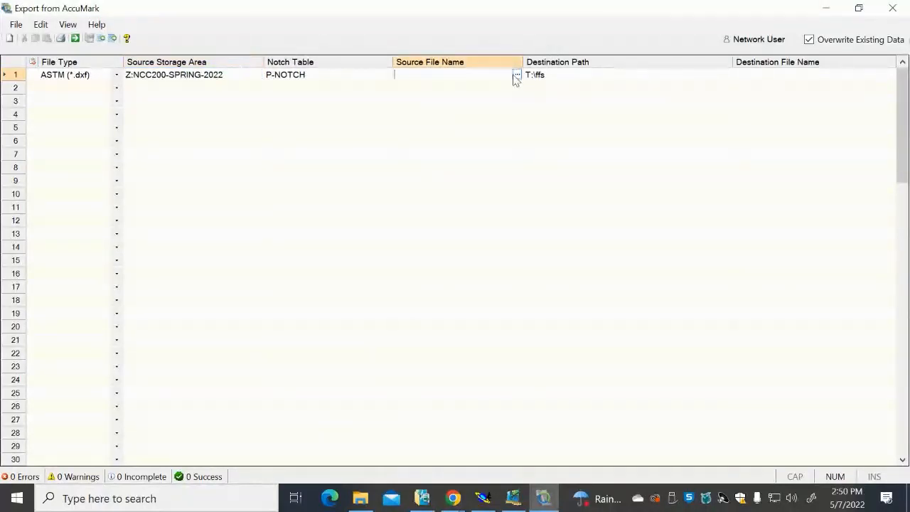
{"action": "left_click", "coordinate": [516, 75]}
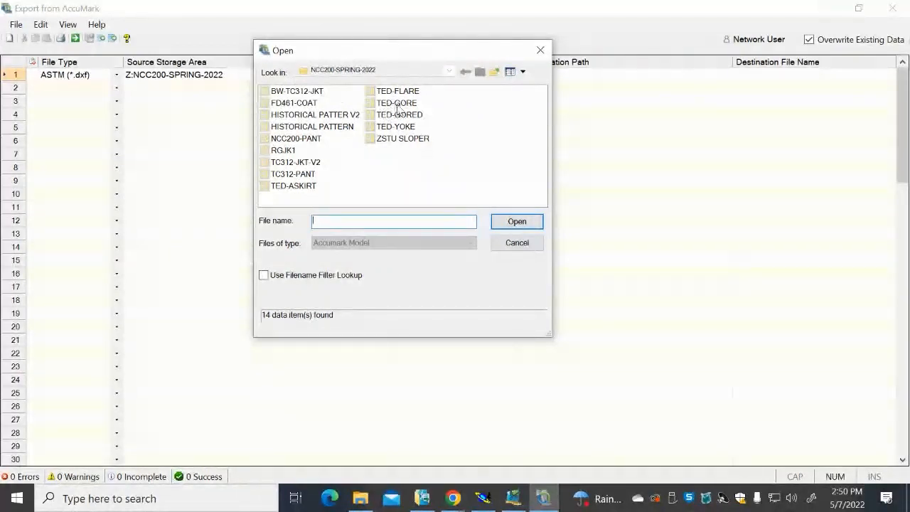
{"action": "left_click", "coordinate": [288, 187]}
{"action": "left_click", "coordinate": [516, 222]}
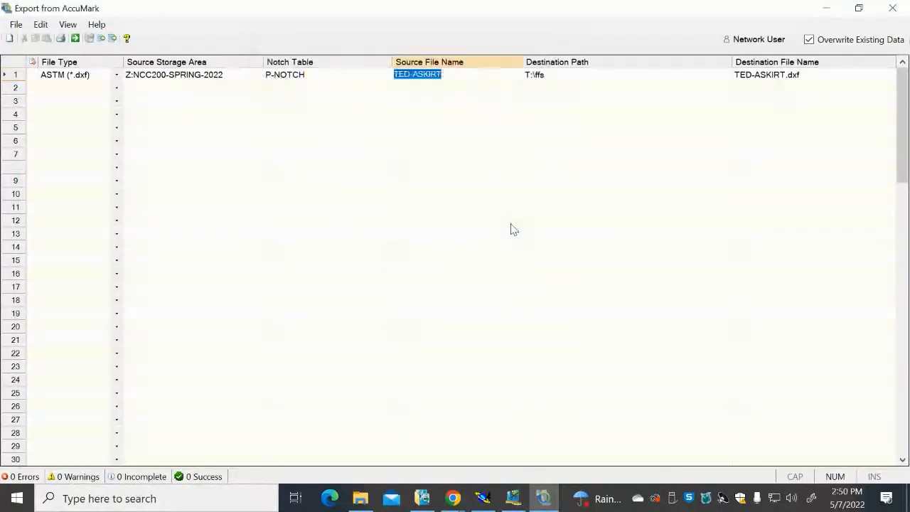
Set row 1's destination path to the Documents folder
{"action": "left_click", "coordinate": [693, 75]}
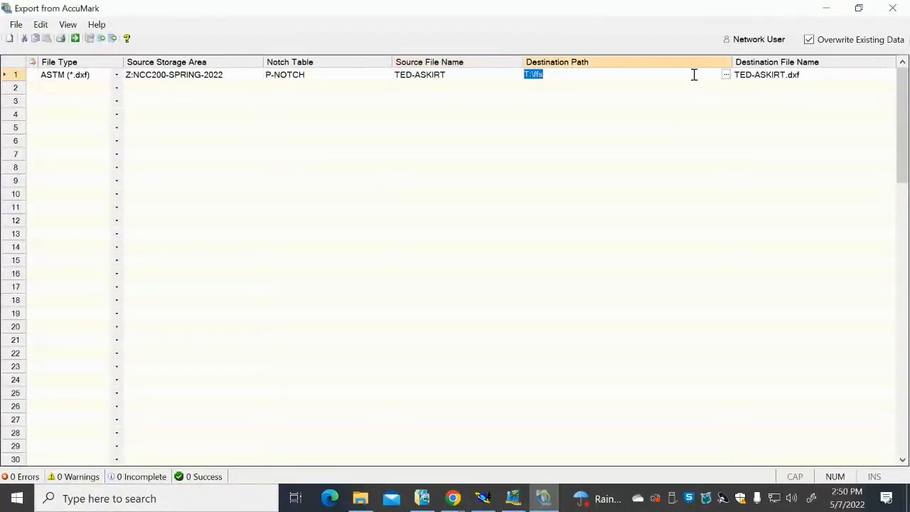
{"action": "left_click", "coordinate": [725, 74]}
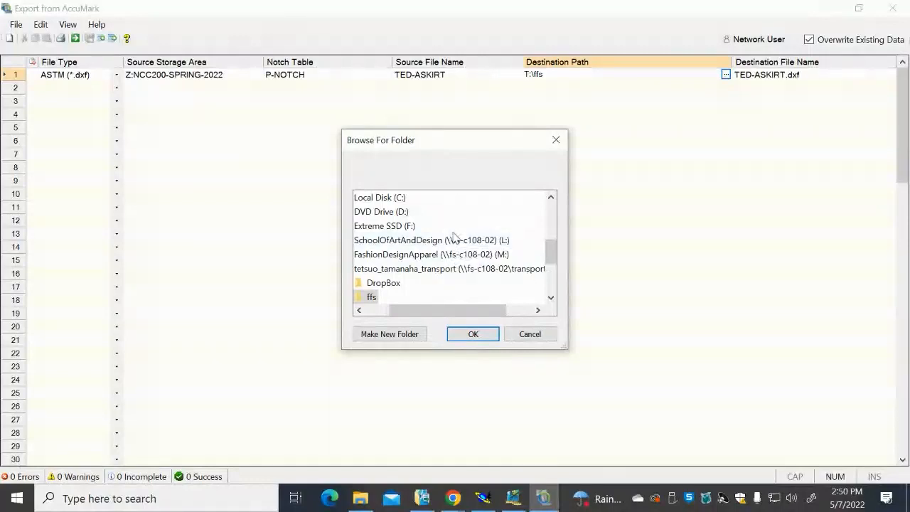
{"action": "scroll", "coordinate": [450, 235], "scroll_direction": "down", "scroll_amount": 3}
{"action": "scroll", "coordinate": [450, 235], "scroll_direction": "up", "scroll_amount": 2}
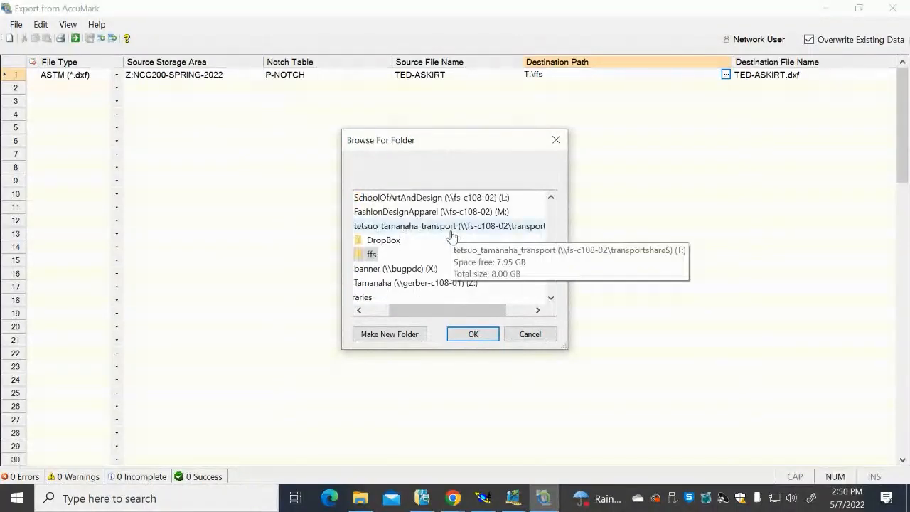
{"action": "left_click_drag", "start_coordinate": [391, 318], "coordinate": [368, 317]}
{"action": "scroll", "coordinate": [437, 264], "scroll_direction": "up", "scroll_amount": 3}
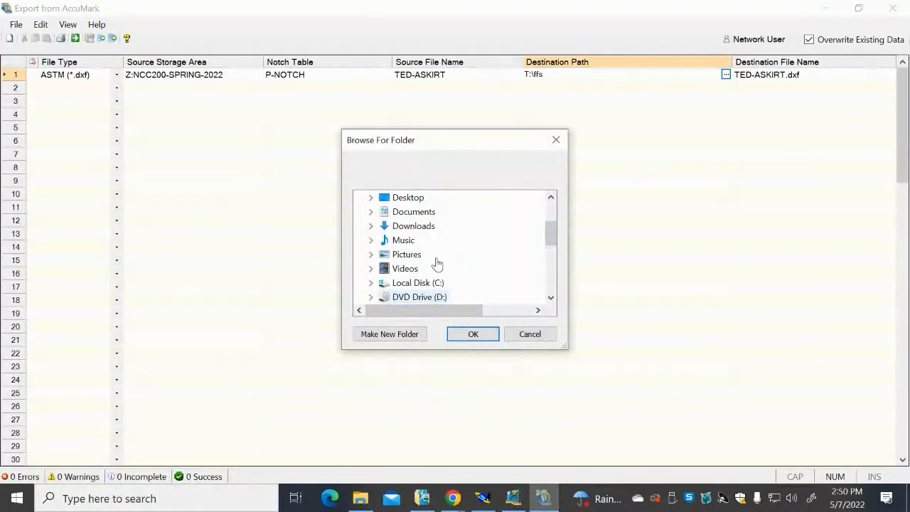
{"action": "double_click", "coordinate": [416, 212]}
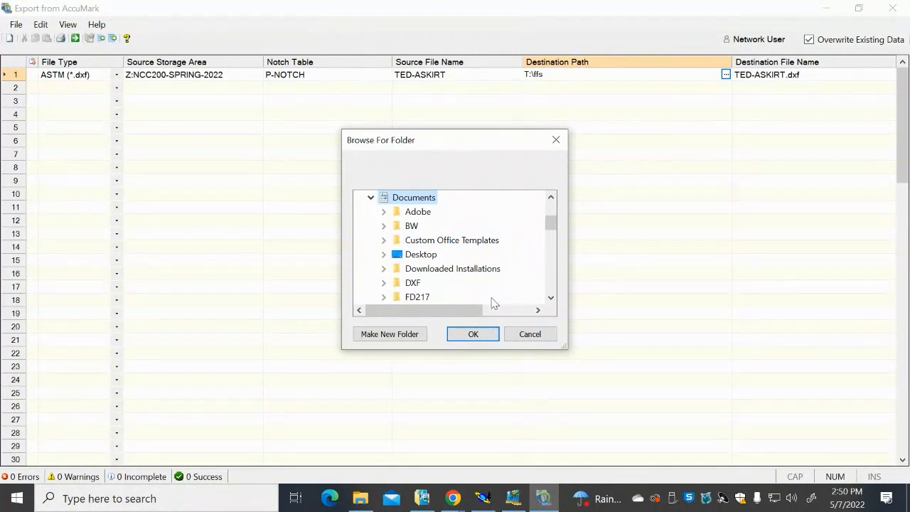
{"action": "left_click", "coordinate": [474, 335]}
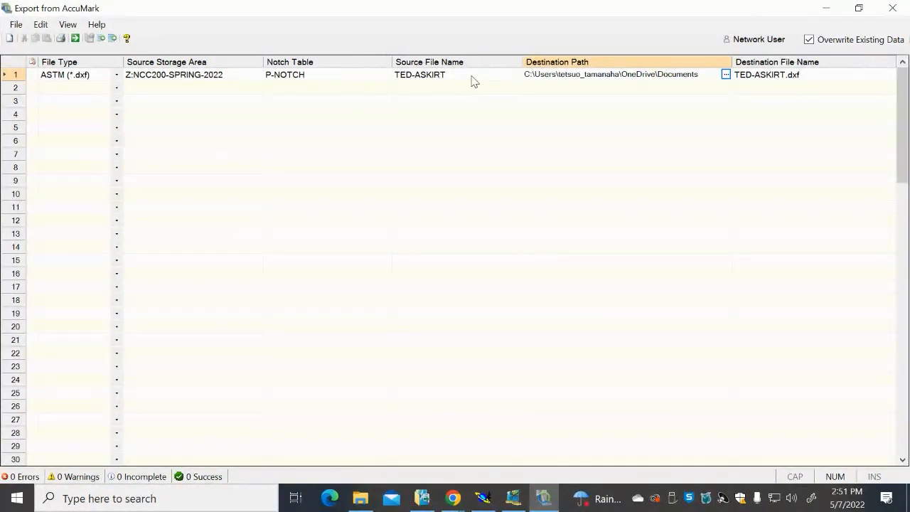
Run the ASTM export, expand the results to piece level, read the TED-ASKIRT-FRONT messages, and close the results
{"action": "left_click", "coordinate": [75, 39]}
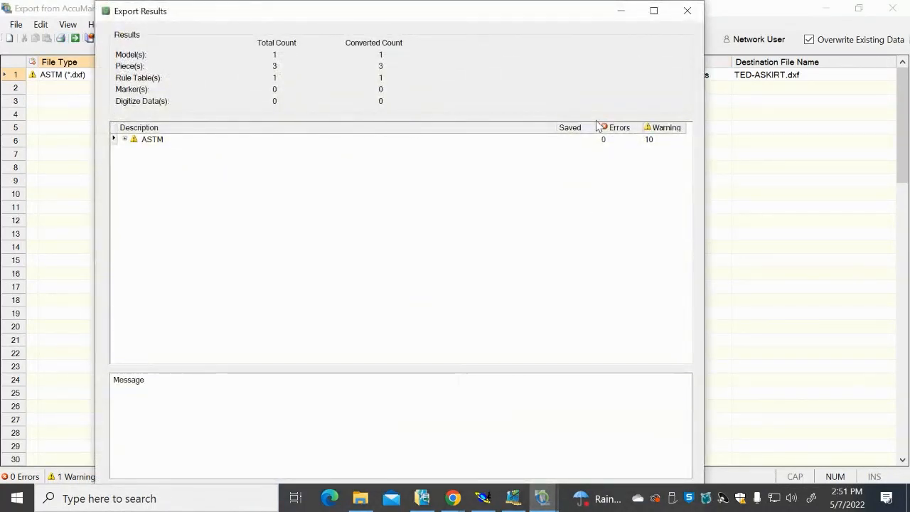
{"action": "left_click", "coordinate": [125, 139]}
{"action": "left_click", "coordinate": [128, 151]}
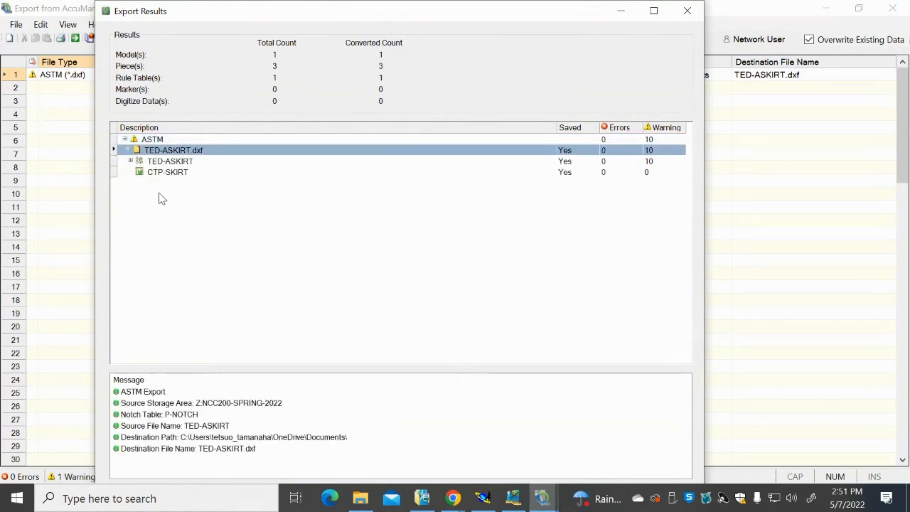
{"action": "left_click", "coordinate": [131, 161]}
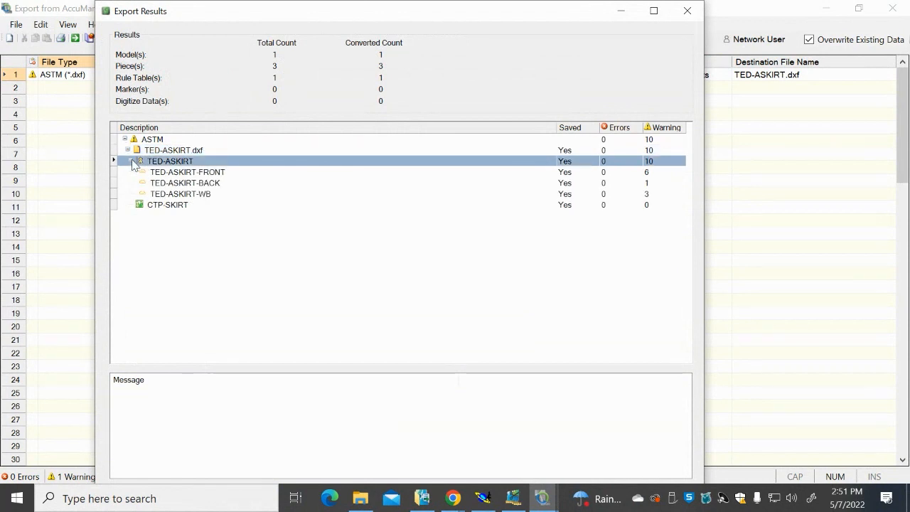
{"action": "left_click", "coordinate": [172, 174]}
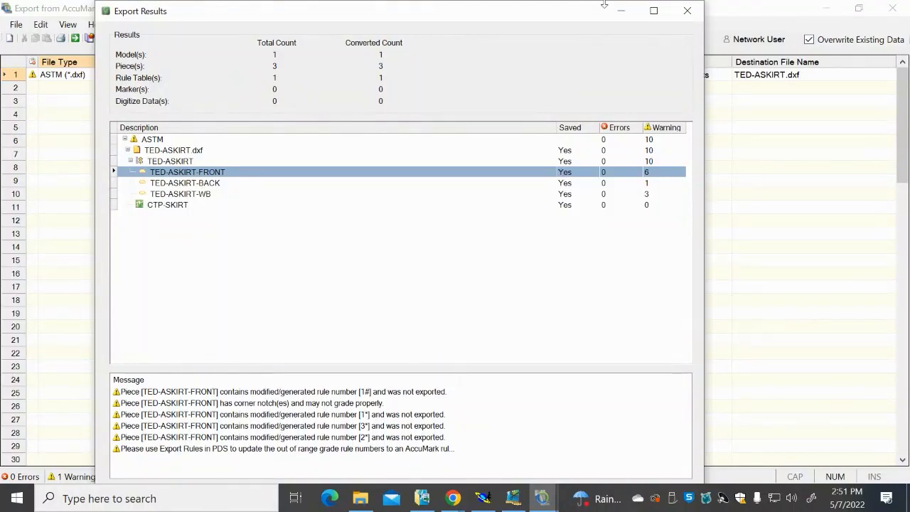
{"action": "left_click", "coordinate": [685, 15]}
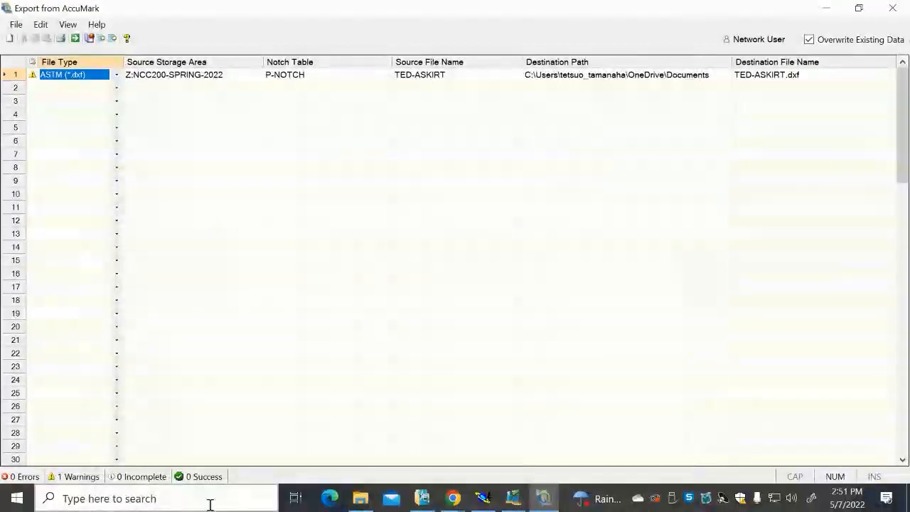
Switch to File Explorer and sort the Documents folder by date modified to check the exported TED-ASKIRT files
{"action": "left_click", "coordinate": [361, 498]}
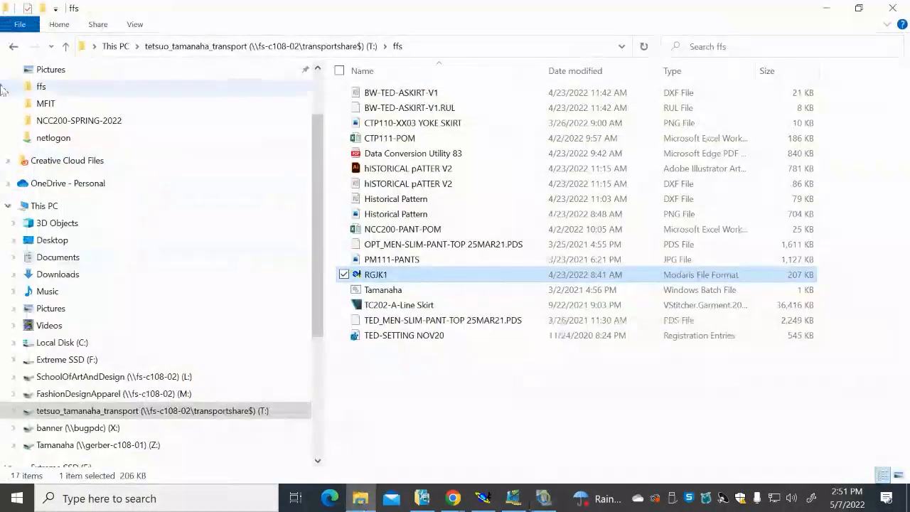
{"action": "left_click", "coordinate": [44, 258]}
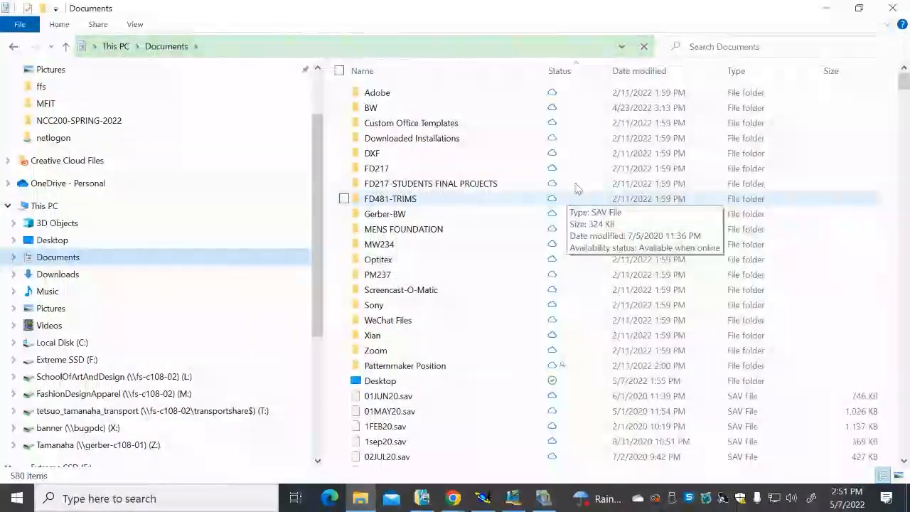
{"action": "left_click", "coordinate": [634, 79]}
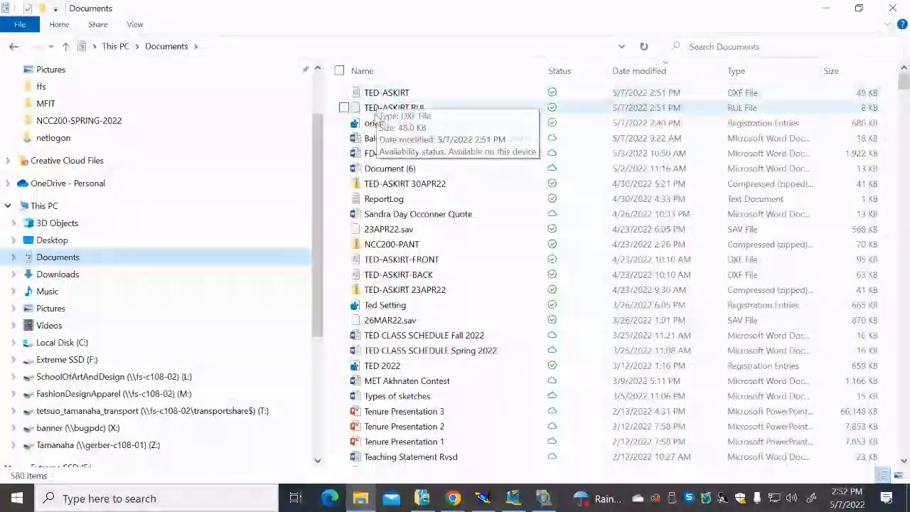
{"action": "left_click", "coordinate": [826, 8]}
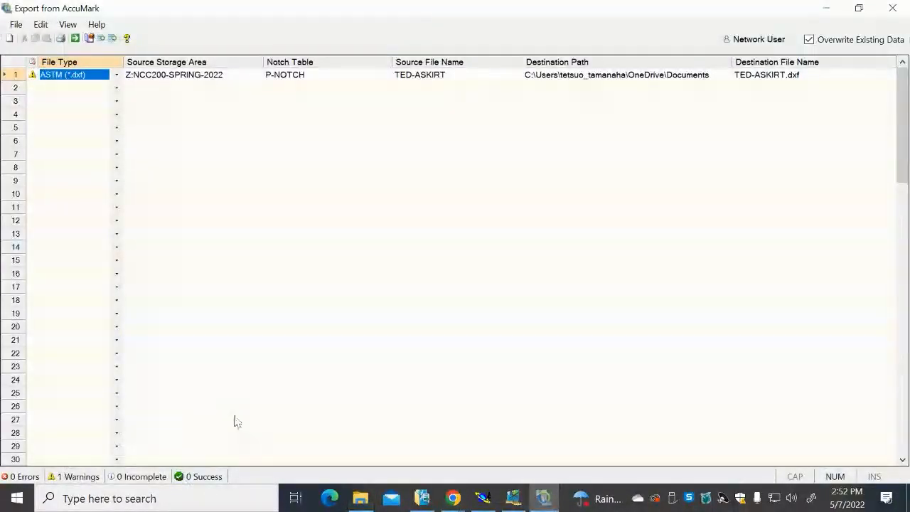
Look over the NCC200-SPRING-2022 contents in AccuMark Explorer, and review the file types available in the export utility
{"action": "left_click", "coordinate": [422, 499]}
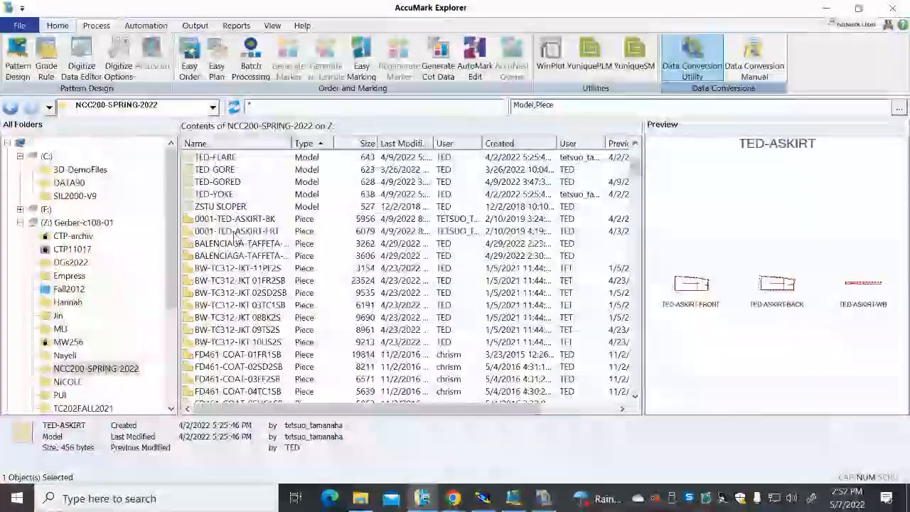
{"action": "scroll", "coordinate": [229, 243], "scroll_direction": "up", "scroll_amount": 3}
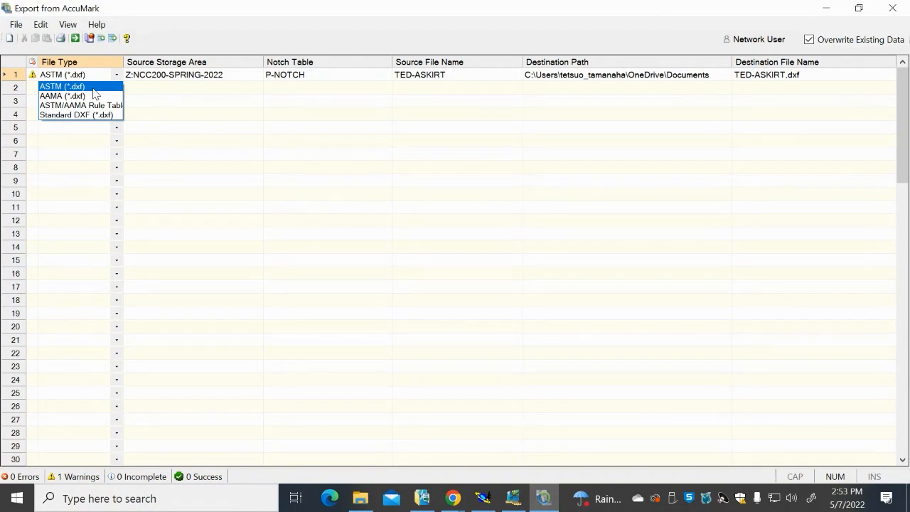
{"action": "left_click", "coordinate": [219, 6]}
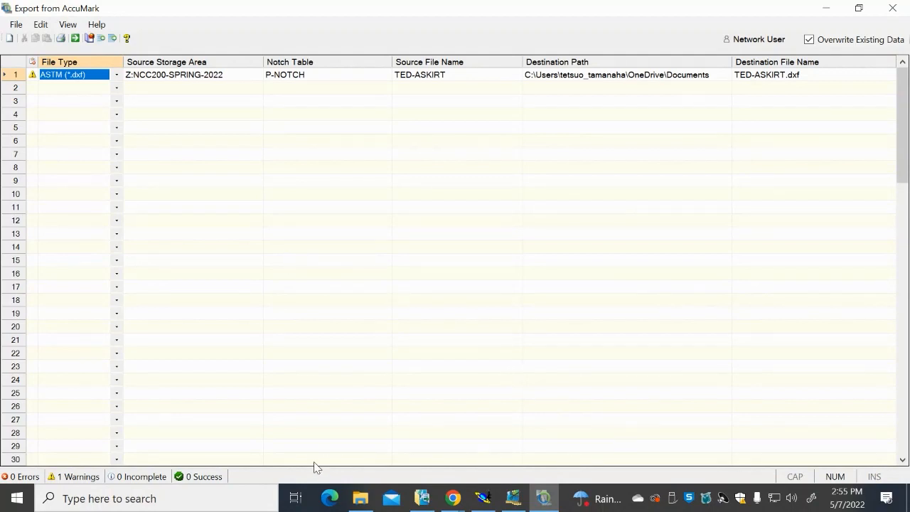
Reset the export table and set row 1's file type to Standard DXF (*.dxf)
{"action": "left_click", "coordinate": [103, 39]}
{"action": "left_click", "coordinate": [113, 39]}
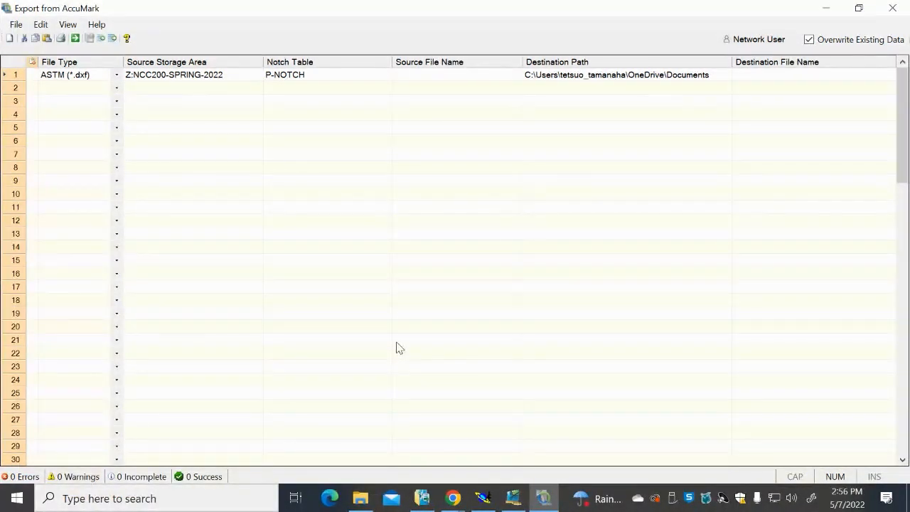
{"action": "left_click", "coordinate": [116, 75]}
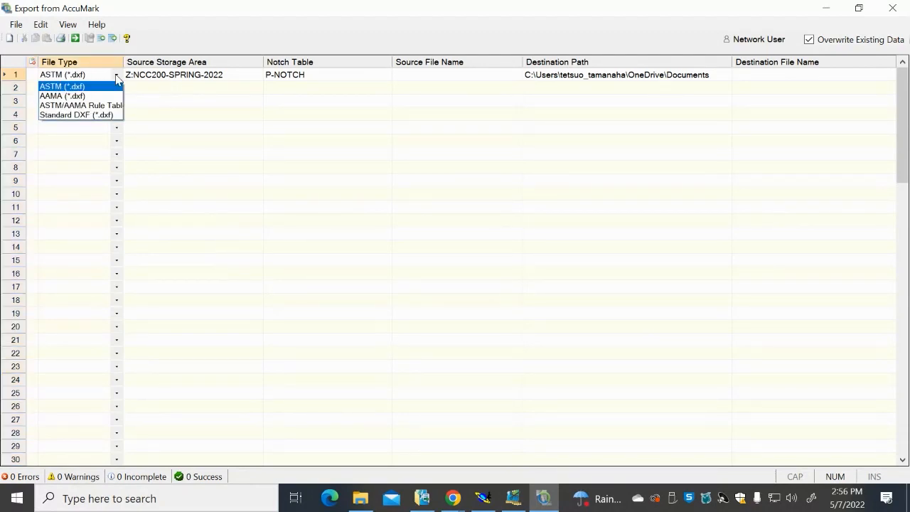
{"action": "left_click", "coordinate": [80, 120]}
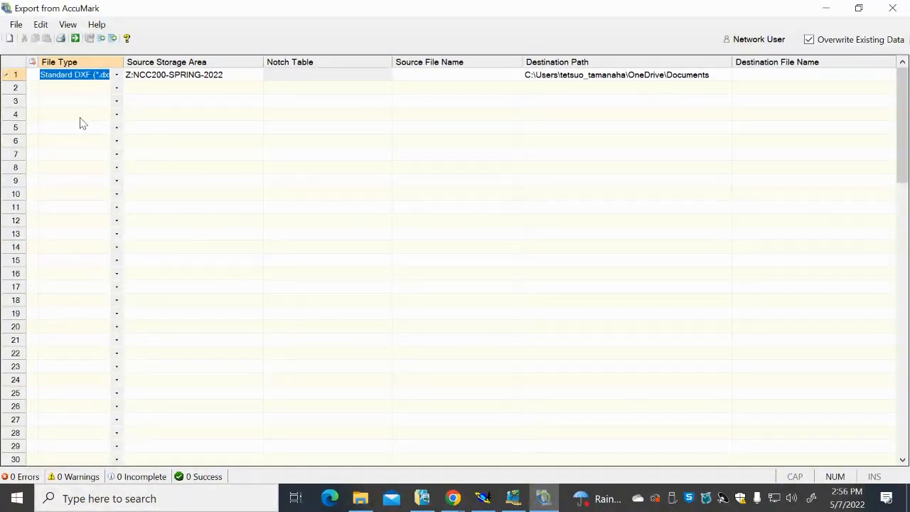
Select NCC200-SPRING-2022 as the source storage area and open the list of AccuMark markers for the source file
{"action": "left_click", "coordinate": [248, 78]}
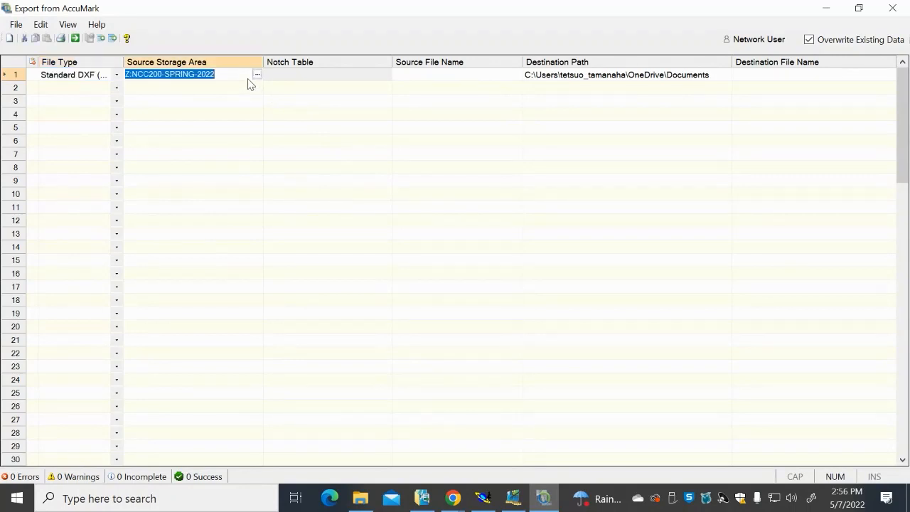
{"action": "left_click", "coordinate": [257, 74]}
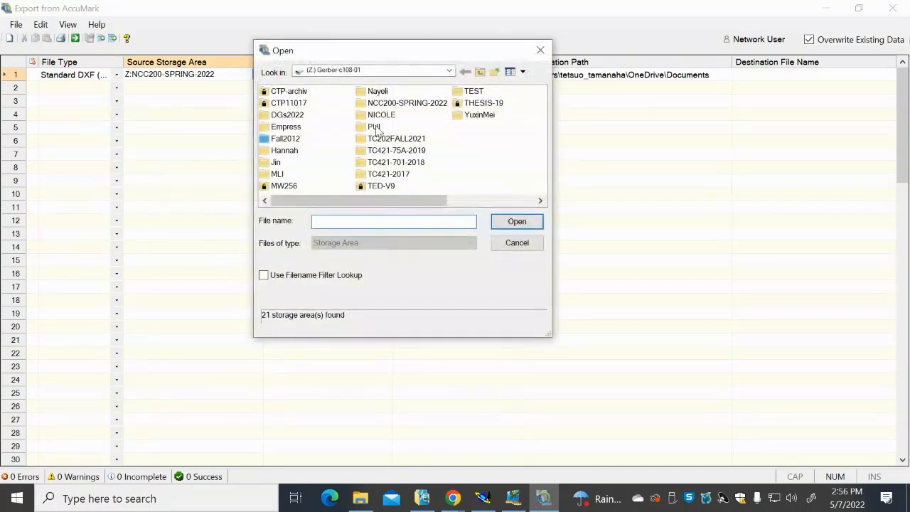
{"action": "left_click", "coordinate": [404, 103]}
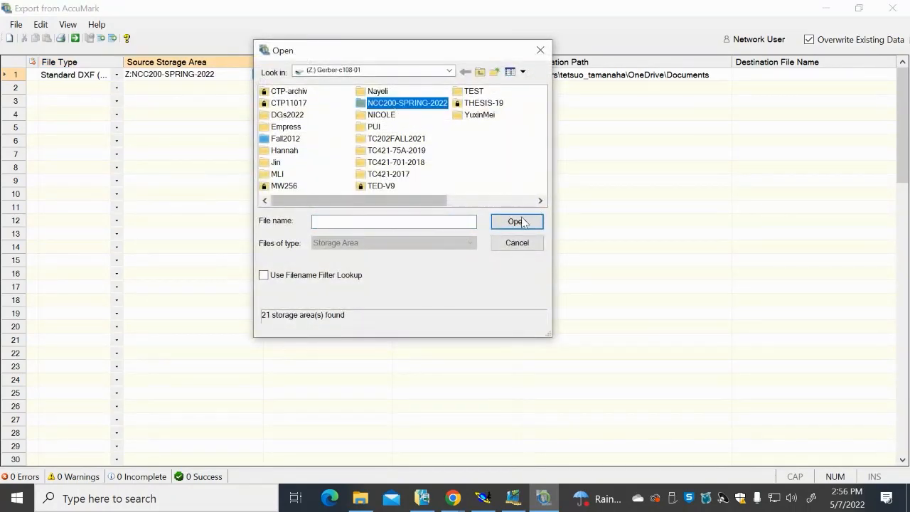
{"action": "left_click", "coordinate": [518, 221]}
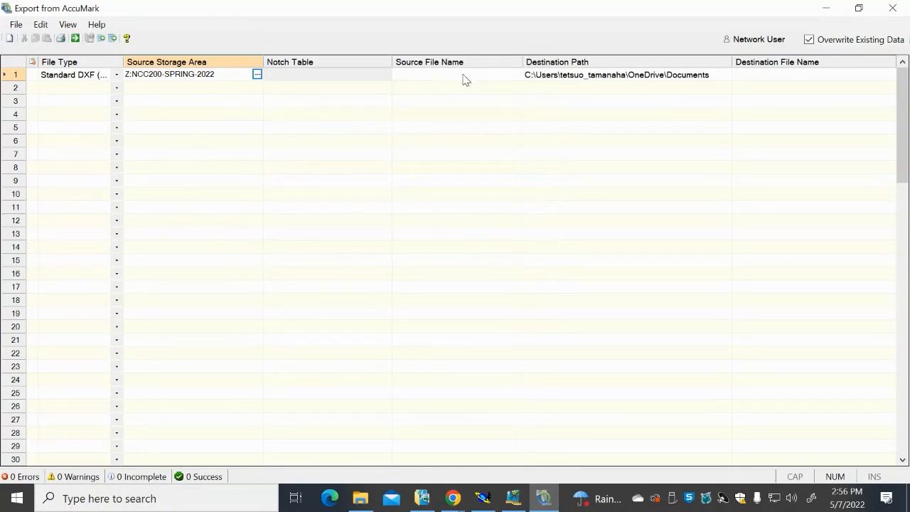
{"action": "left_click", "coordinate": [464, 75]}
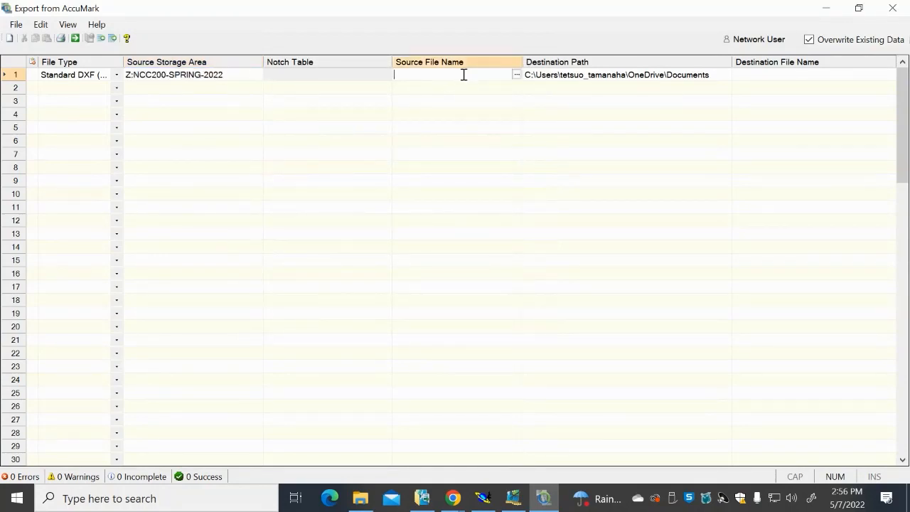
{"action": "left_click", "coordinate": [516, 74]}
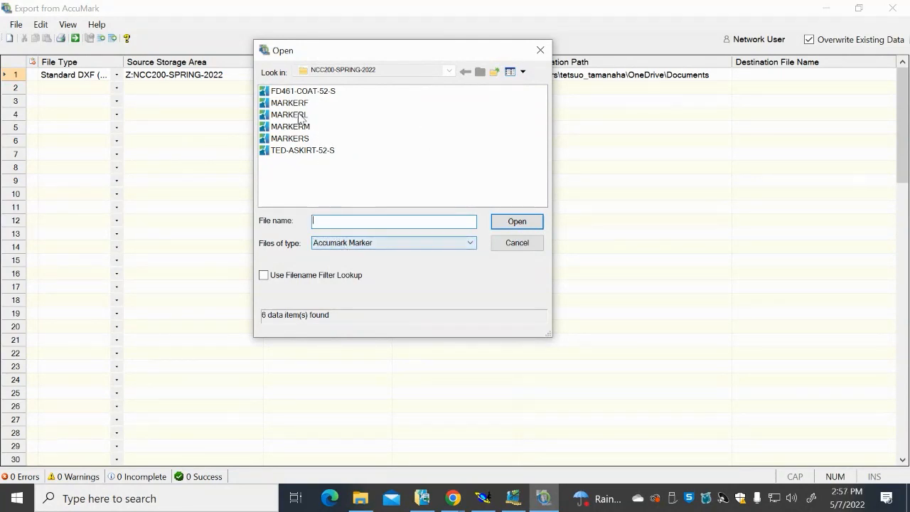
Filter the source files to AccuMark pieces whose names match *askirt*
{"action": "left_click", "coordinate": [469, 244]}
{"action": "left_click", "coordinate": [462, 264]}
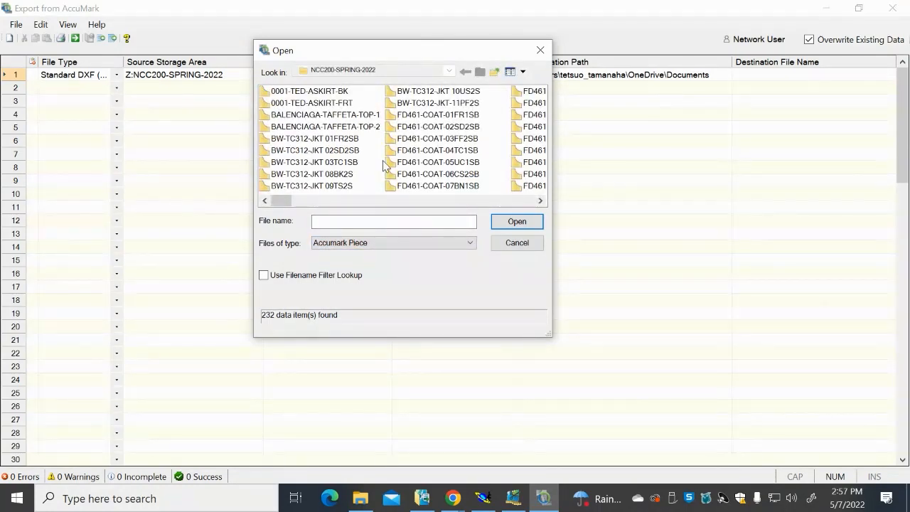
{"action": "left_click", "coordinate": [343, 224]}
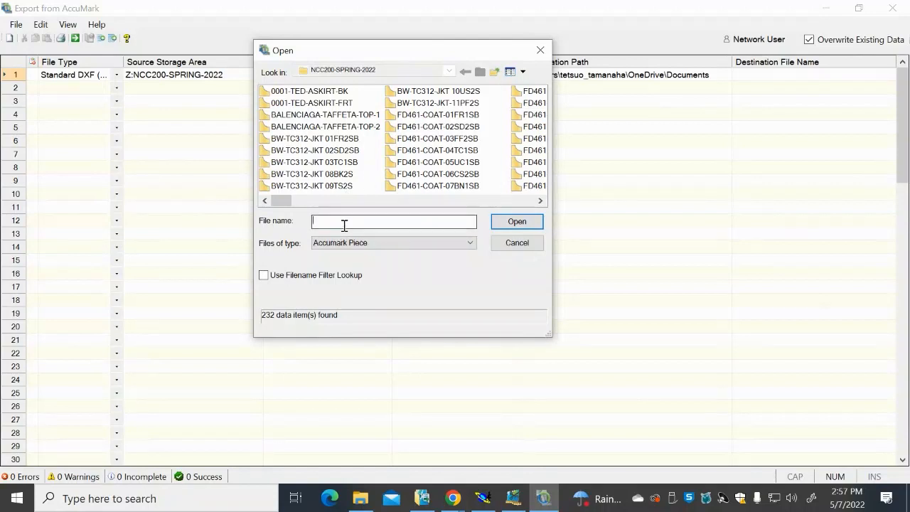
{"action": "type", "text": "*askirt*"}
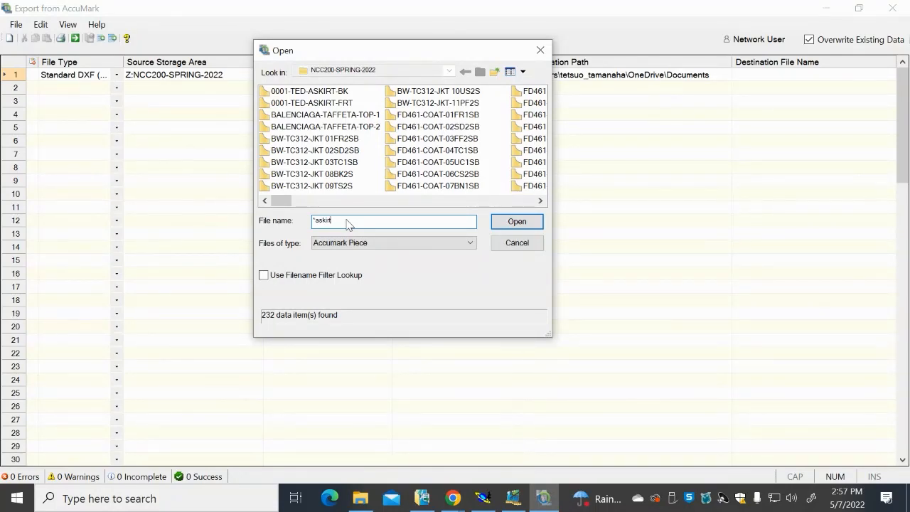
{"action": "left_click", "coordinate": [512, 222]}
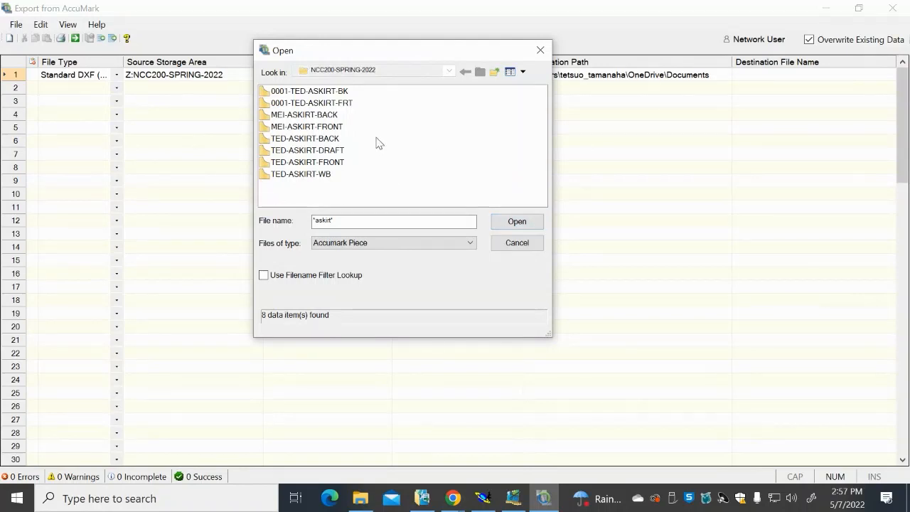
Add the pieces TED-ASKIRT-FRONT, TED-ASKIRT-BACK and TED-ASKIRT-WB to the export table
{"action": "left_click", "coordinate": [301, 162]}
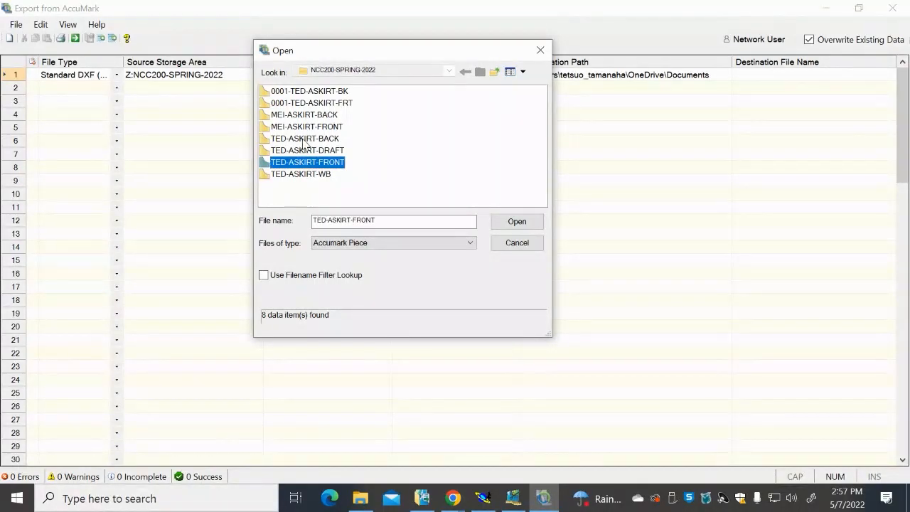
{"action": "left_click", "coordinate": [303, 139], "text": "ctrl"}
{"action": "left_click", "coordinate": [301, 174], "text": "ctrl"}
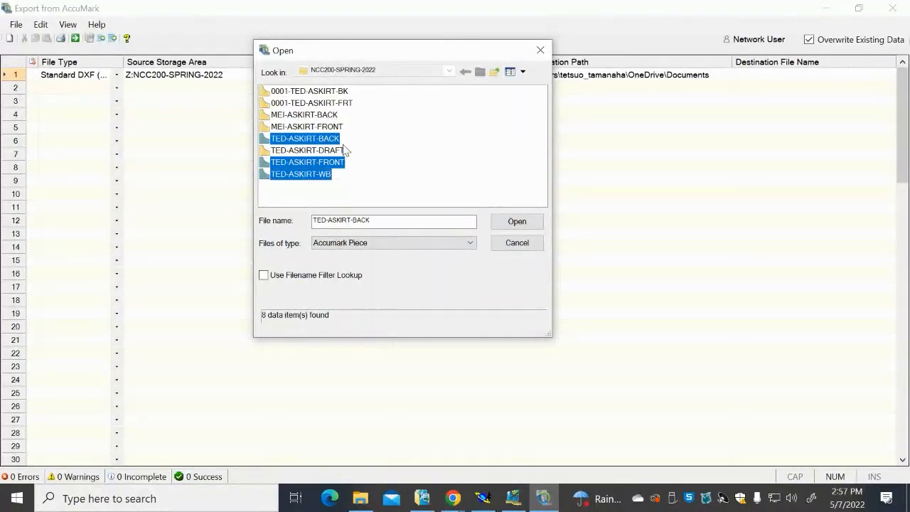
{"action": "left_click", "coordinate": [516, 221]}
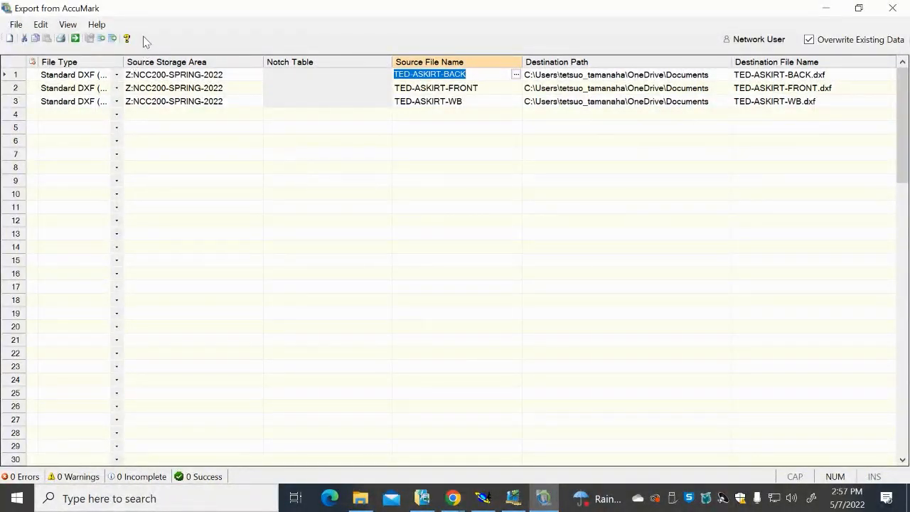
Reset the export table by switching to import and back, and set the first row's destination path to the Downloads folder
{"action": "left_click", "coordinate": [101, 39]}
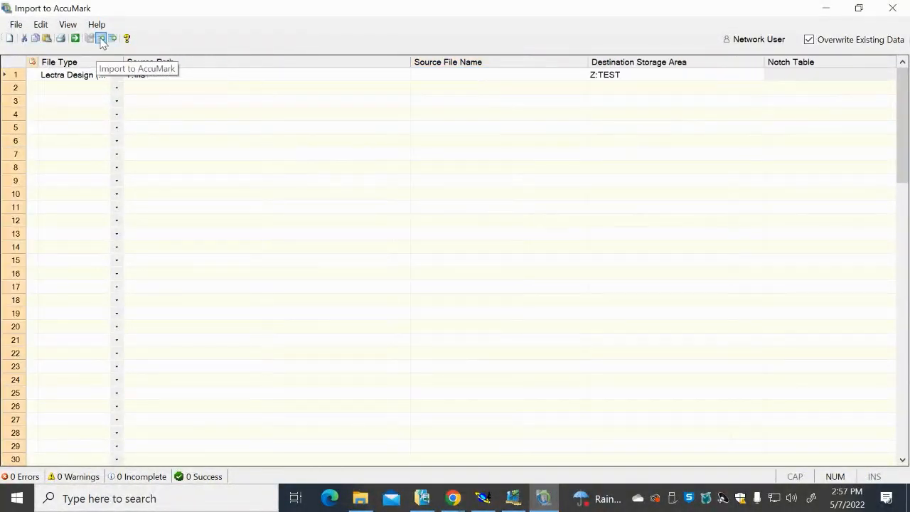
{"action": "left_click", "coordinate": [113, 38]}
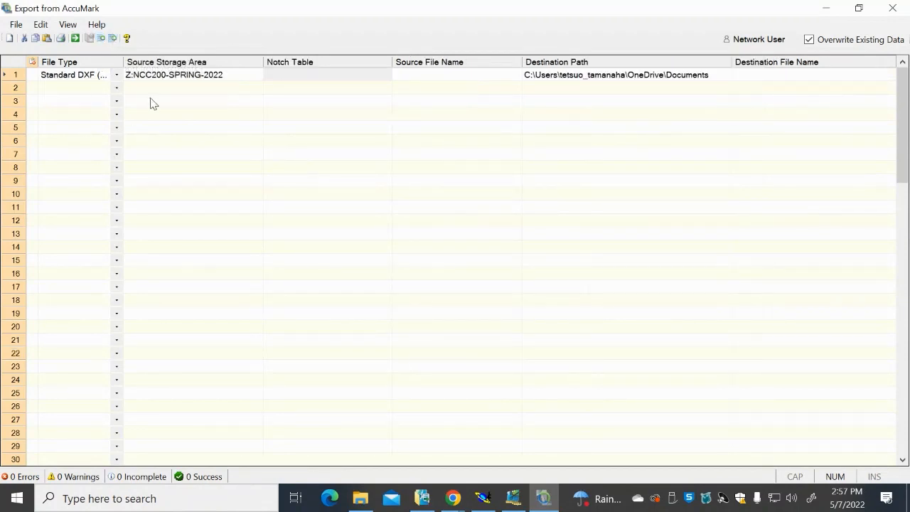
{"action": "left_click", "coordinate": [679, 74]}
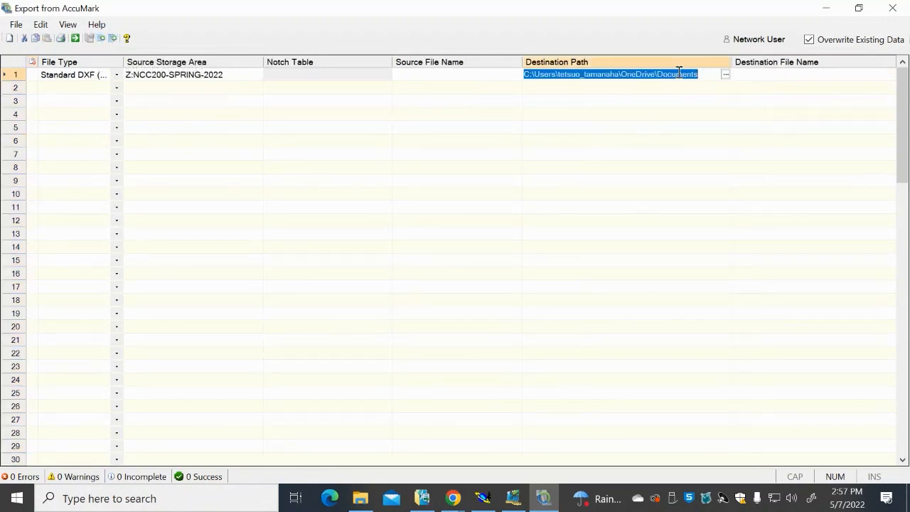
{"action": "left_click", "coordinate": [725, 74]}
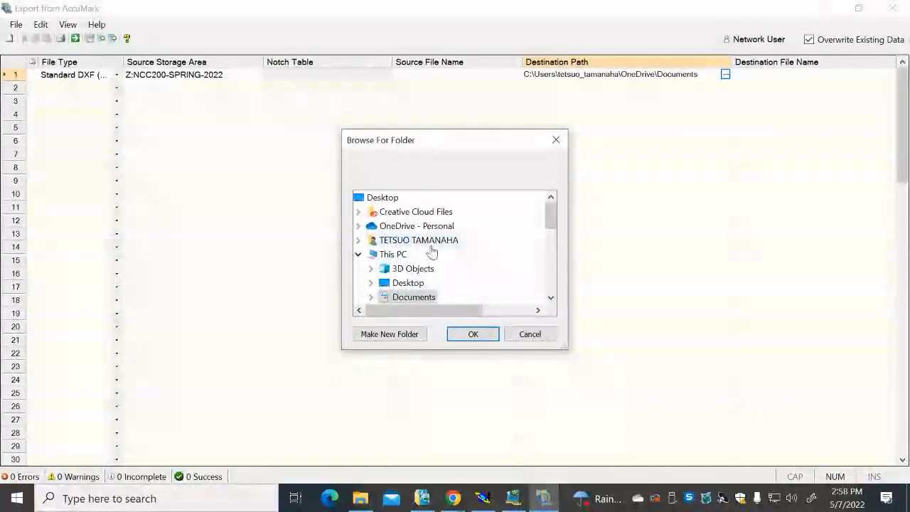
{"action": "scroll", "coordinate": [423, 254], "scroll_direction": "down", "scroll_amount": 1}
{"action": "left_click", "coordinate": [411, 269]}
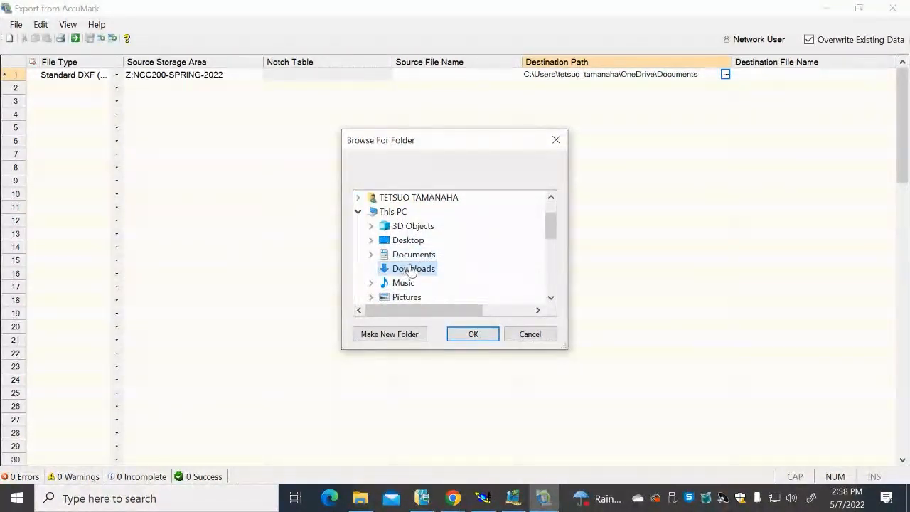
{"action": "left_click", "coordinate": [471, 335]}
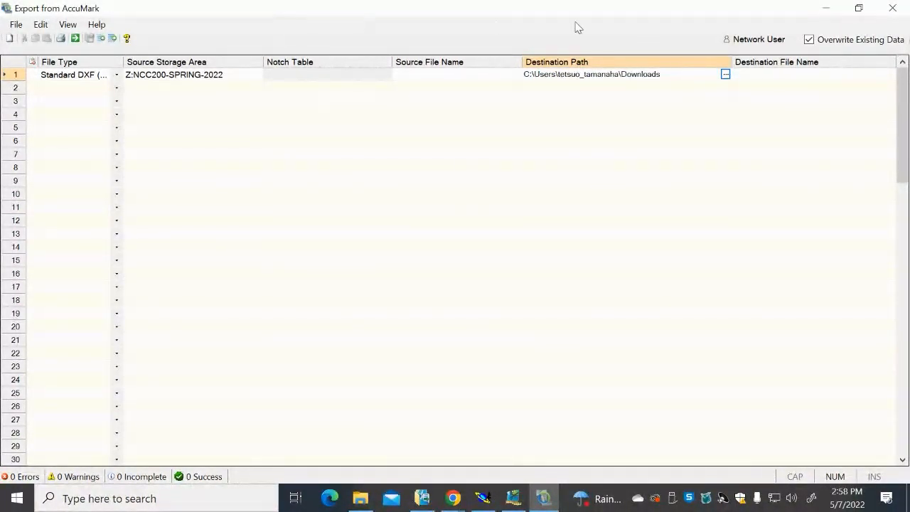
Browse for the first row's source file and list only AccuMark pieces matching *ASKIRT*
{"action": "left_click", "coordinate": [434, 75]}
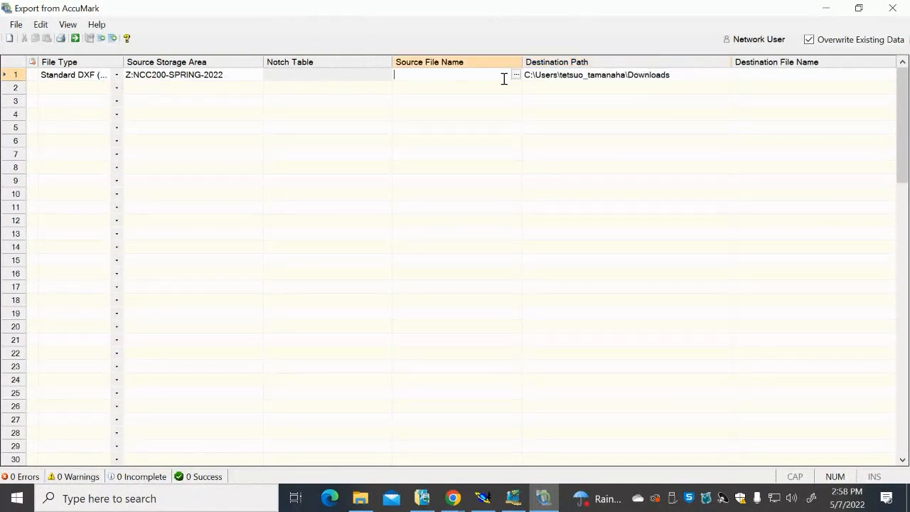
{"action": "left_click", "coordinate": [514, 74]}
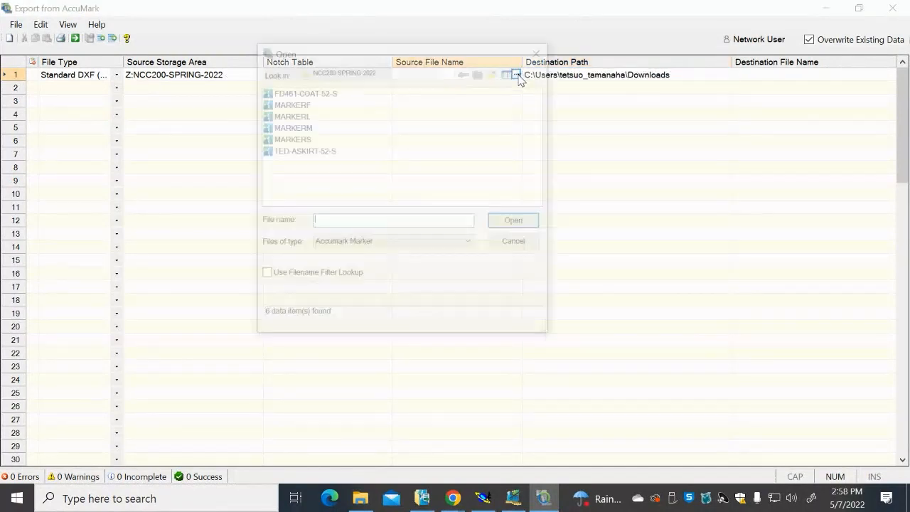
{"action": "left_click", "coordinate": [426, 244]}
{"action": "left_click", "coordinate": [424, 265]}
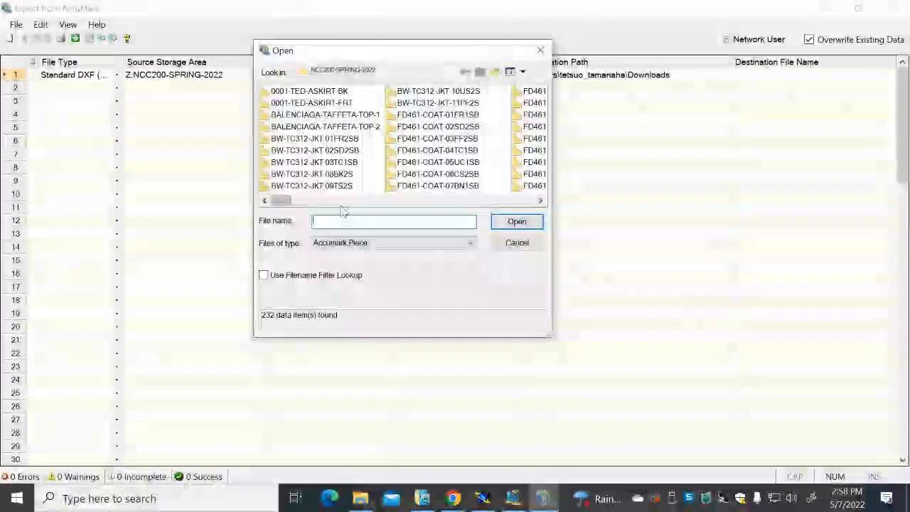
{"action": "type", "text": "*ASKIRT*"}
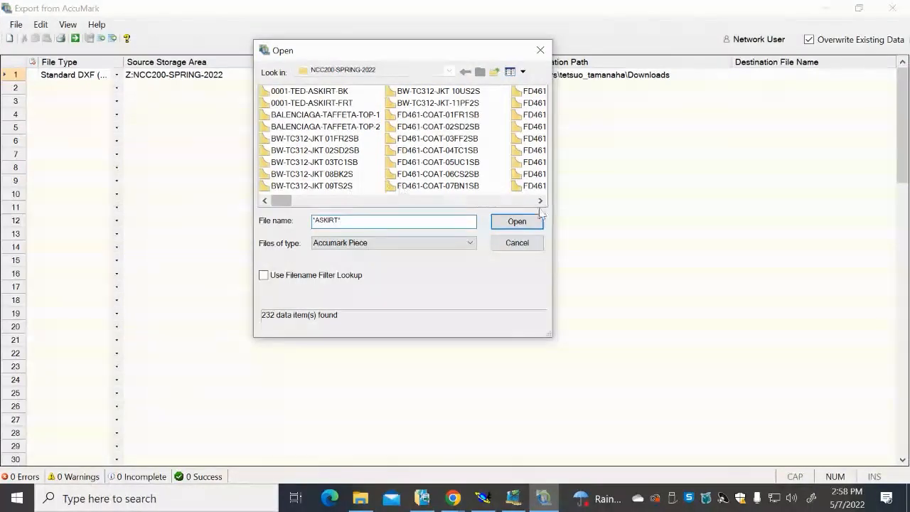
{"action": "left_click", "coordinate": [518, 223]}
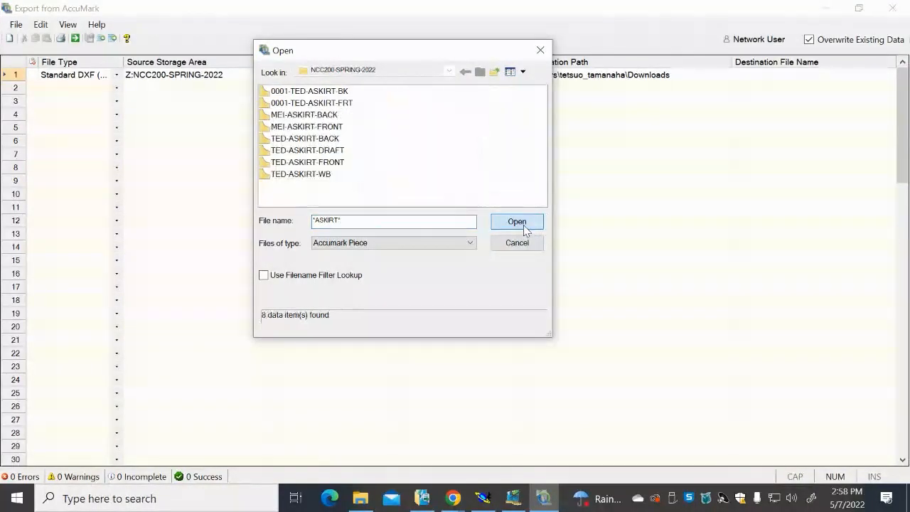
Select the pieces TED-ASKIRT-BACK, TED-ASKIRT-FRONT and TED-ASKIRT-WB as the source files to export
{"action": "left_click", "coordinate": [319, 130]}
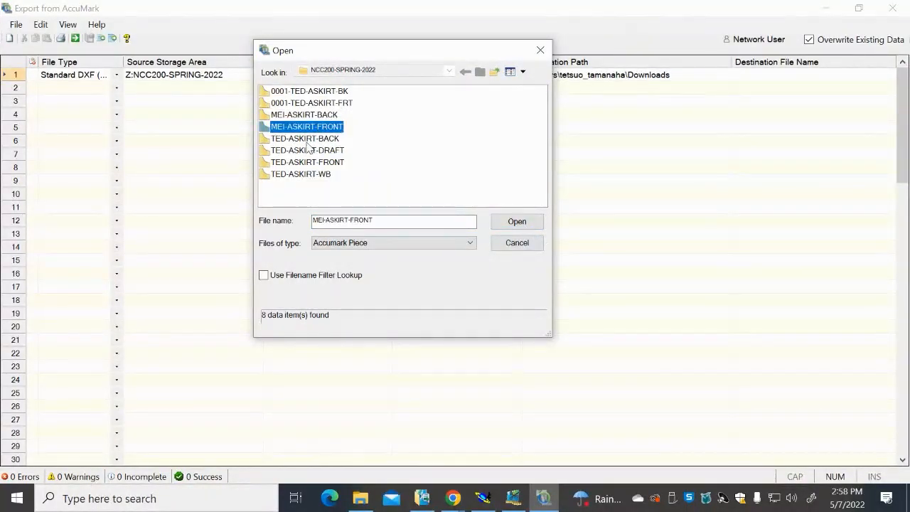
{"action": "left_click", "coordinate": [307, 141], "text": "ctrl"}
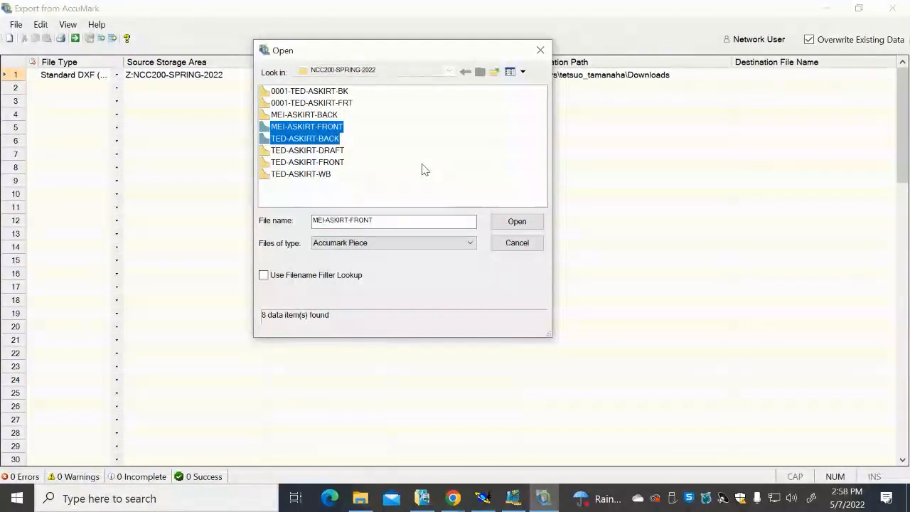
{"action": "left_click", "coordinate": [315, 140]}
{"action": "left_click", "coordinate": [309, 162], "text": "ctrl"}
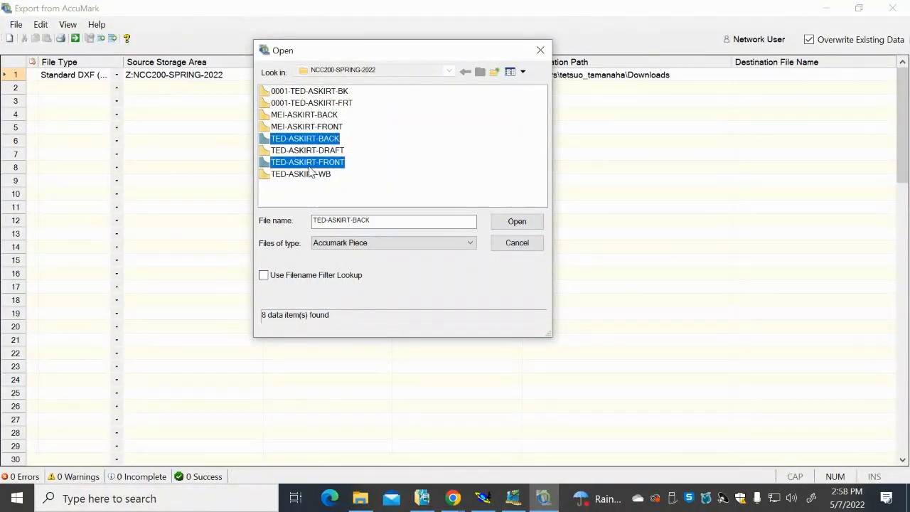
{"action": "left_click", "coordinate": [305, 175], "text": "ctrl"}
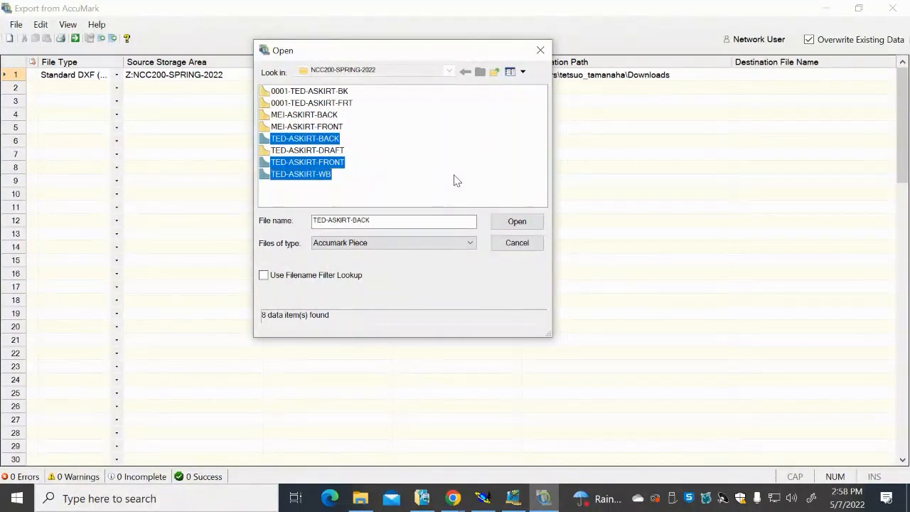
{"action": "left_click", "coordinate": [512, 226]}
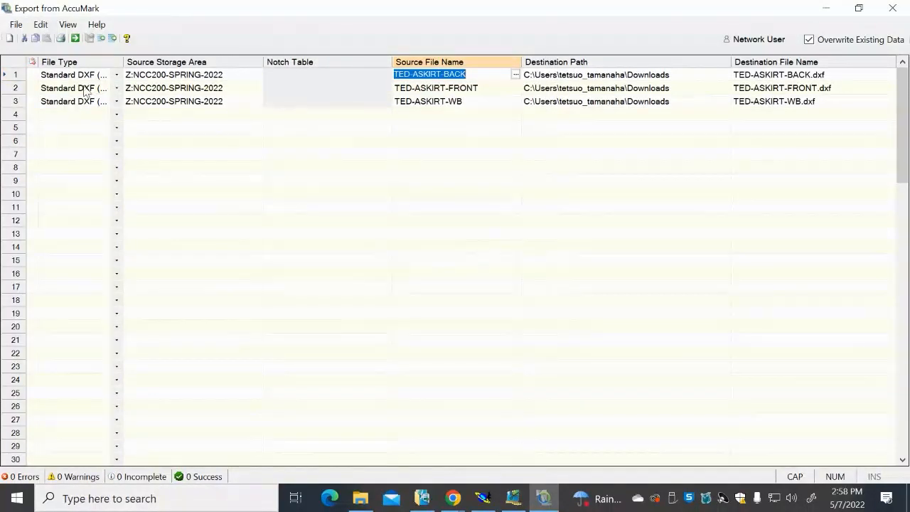
Export the listed pieces as Standard DXF, review the result details for TED-ASKIRT-BACK.dxf, and close the results
{"action": "left_click", "coordinate": [75, 39]}
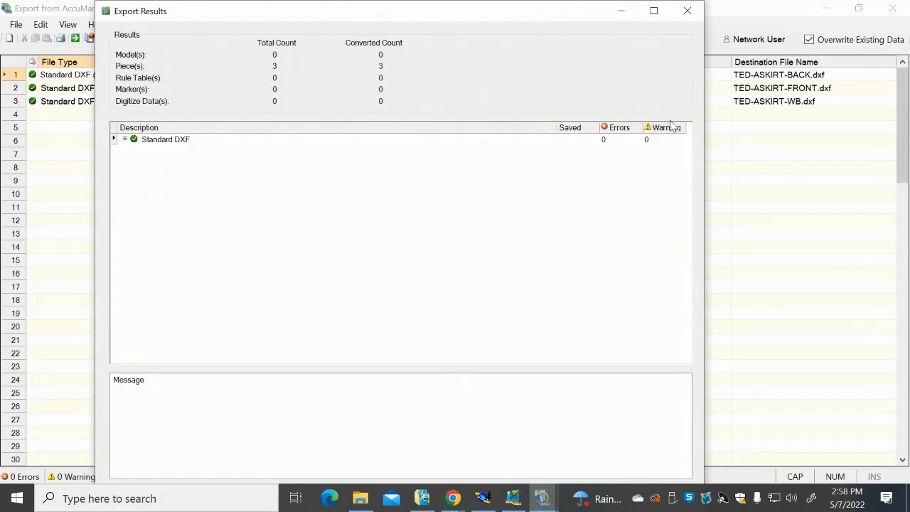
{"action": "left_click", "coordinate": [125, 140]}
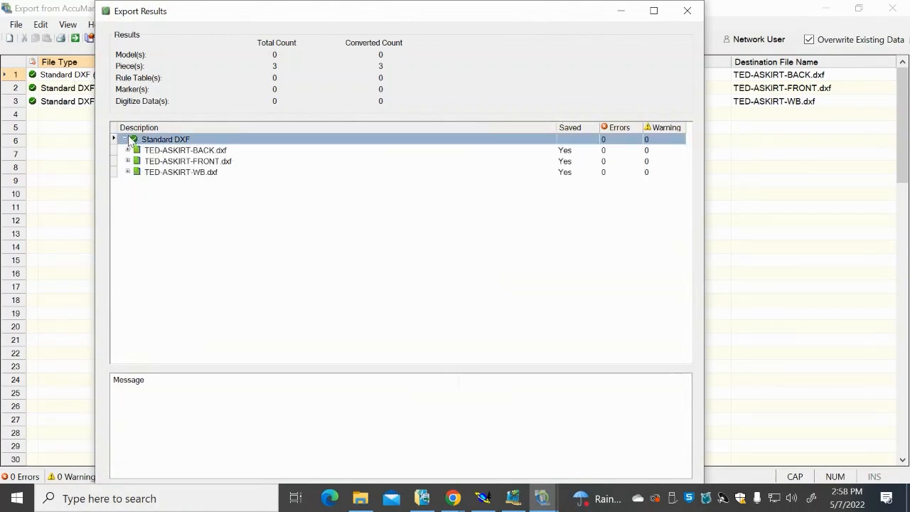
{"action": "left_click", "coordinate": [128, 150]}
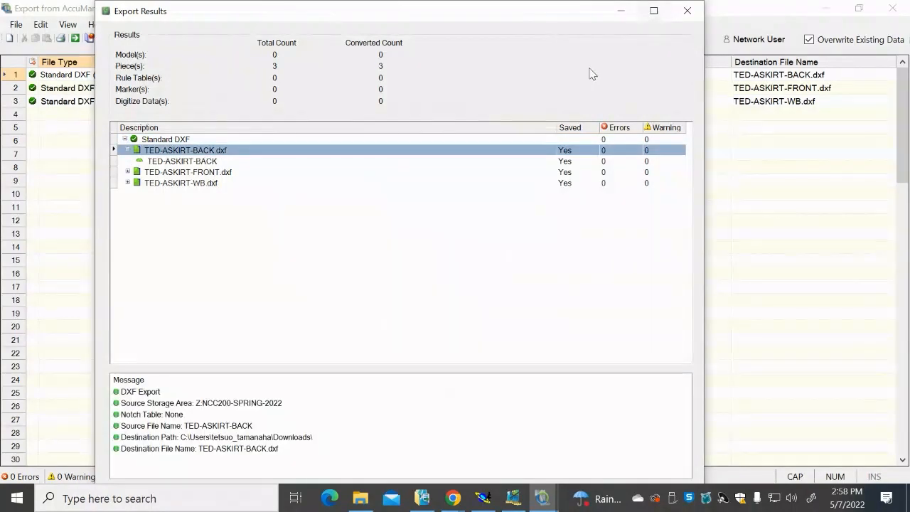
{"action": "left_click", "coordinate": [686, 12]}
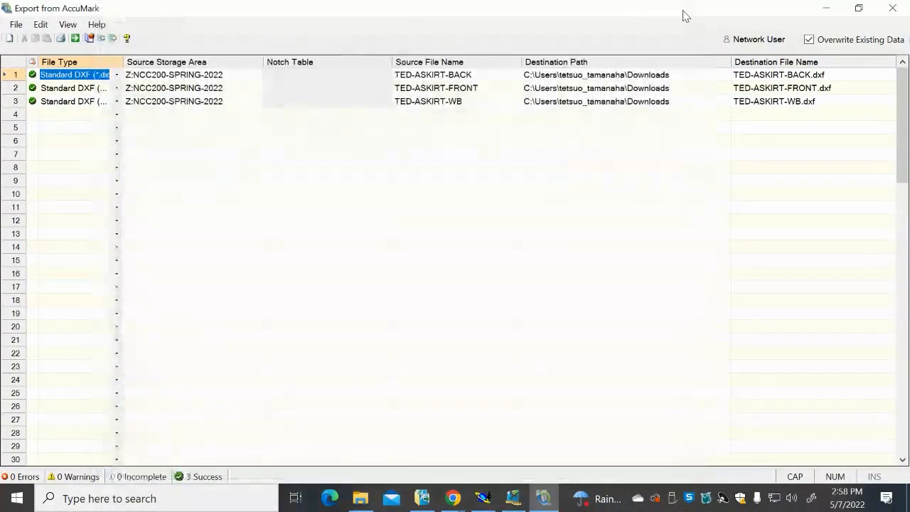
Switch to File Explorer, check the Documents folder, and open the Downloads folder containing the exported DXF files
{"action": "left_click", "coordinate": [360, 499]}
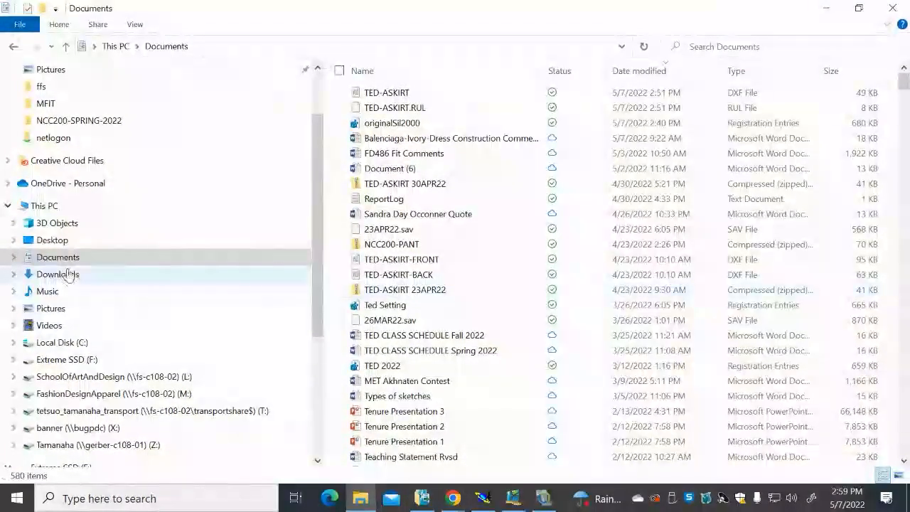
{"action": "left_click", "coordinate": [68, 274]}
{"action": "left_click", "coordinate": [65, 258]}
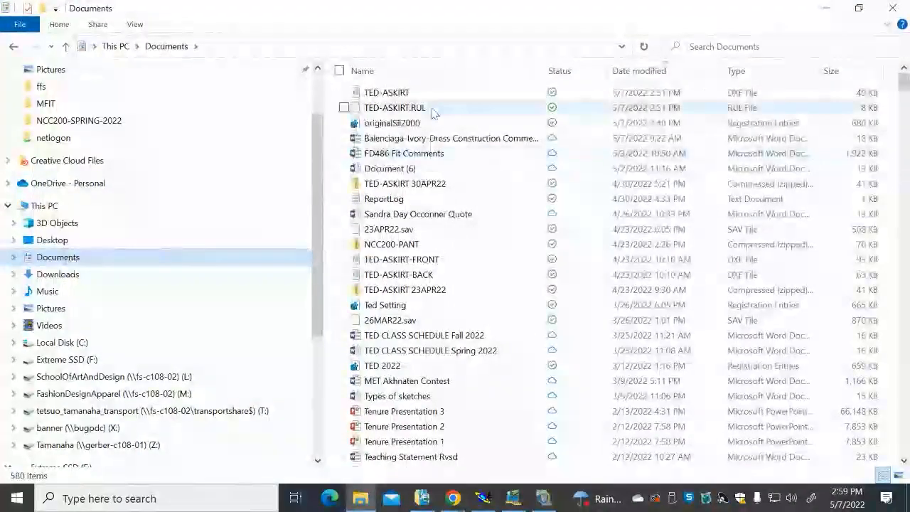
{"action": "left_click", "coordinate": [72, 278]}
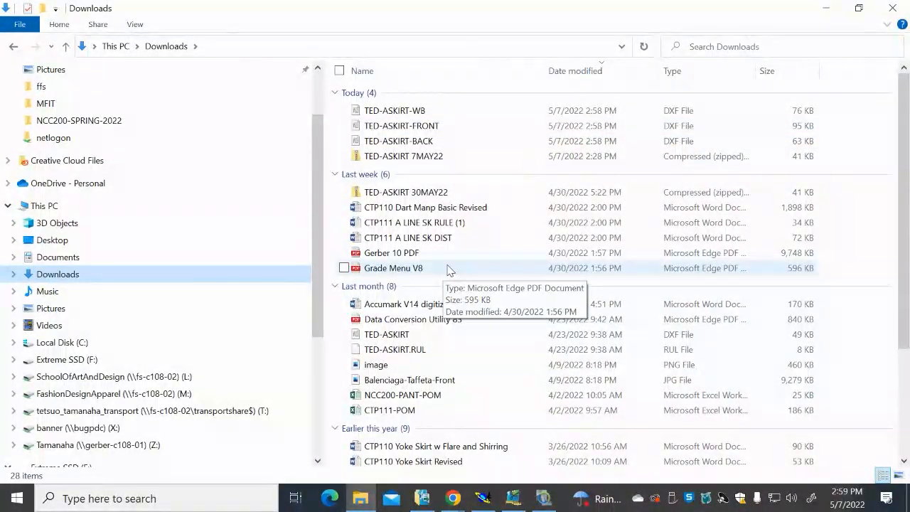
Open the TED-ASKIRT-FRONT DXF file from Downloads with Adobe Illustrator 2021
{"action": "double_click", "coordinate": [396, 128]}
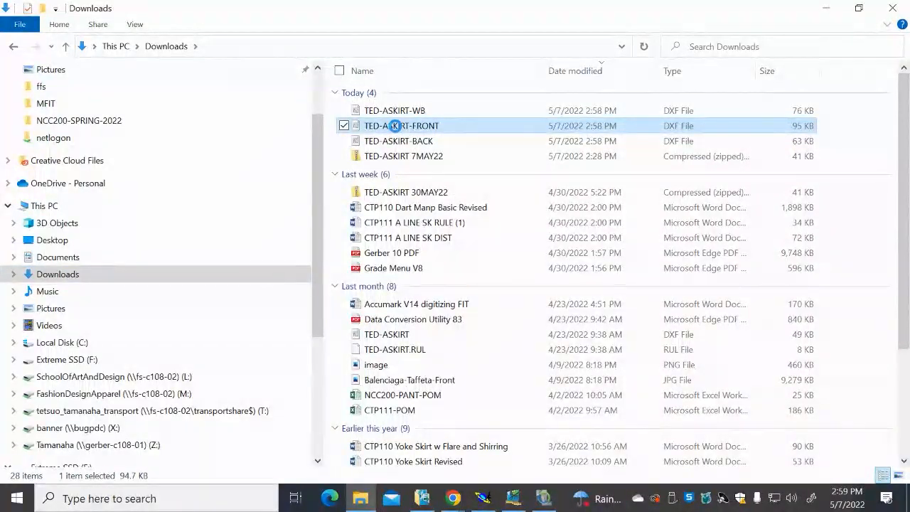
{"action": "right_click", "coordinate": [396, 126]}
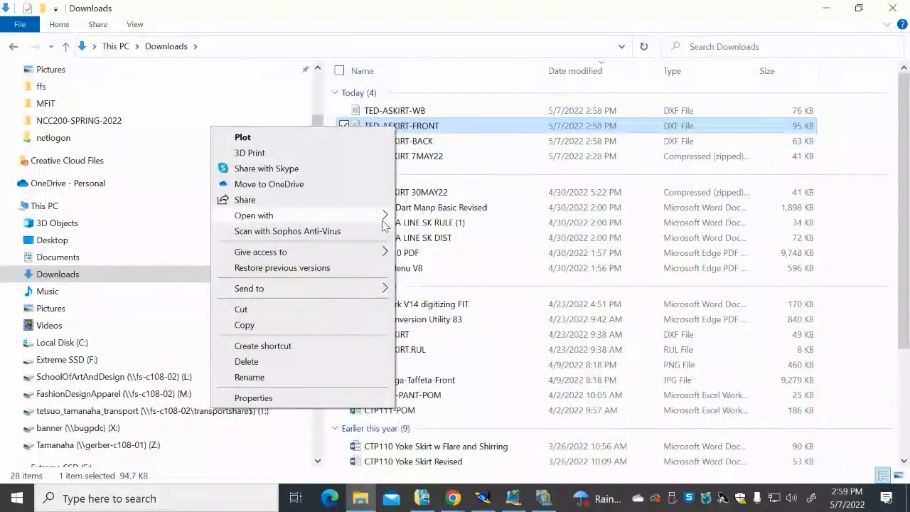
{"action": "mouse_move", "coordinate": [384, 225]}
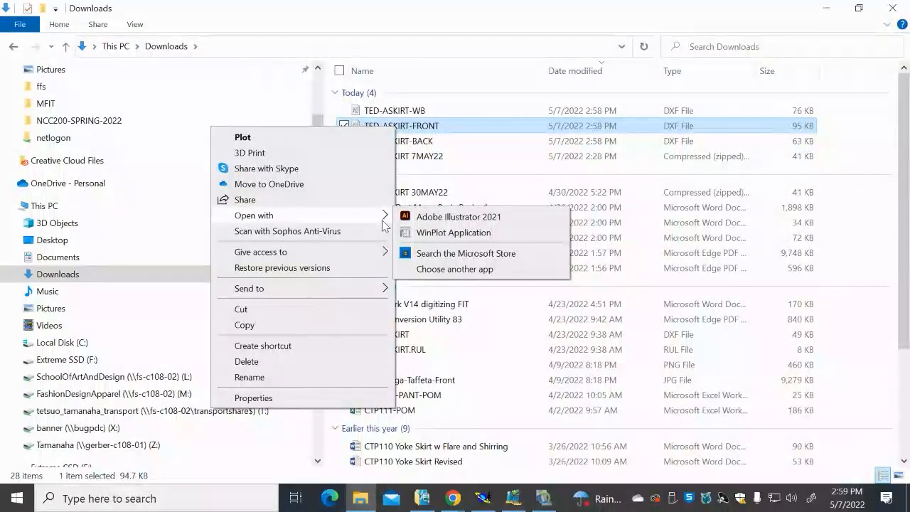
{"action": "left_click", "coordinate": [478, 218]}
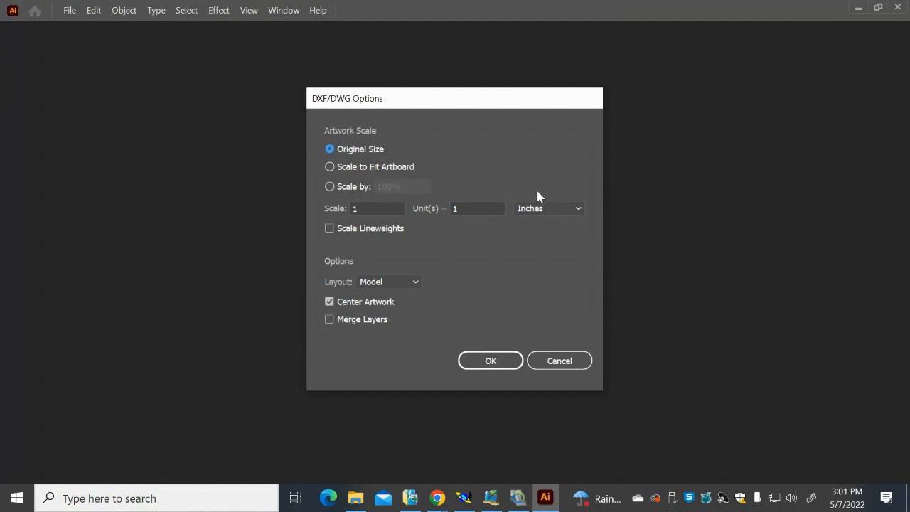
Try Points and Pixels as the scale unit in the DXF import options
{"action": "left_click", "coordinate": [560, 208]}
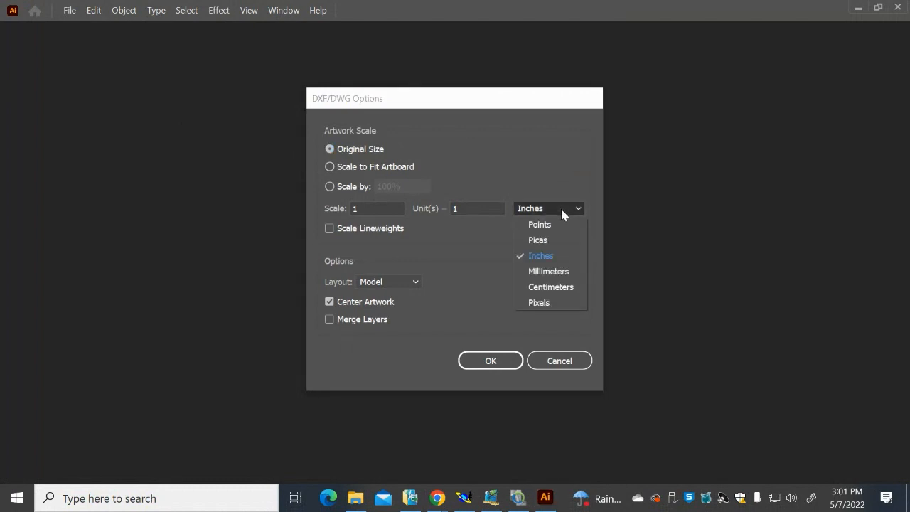
{"action": "left_click", "coordinate": [553, 261]}
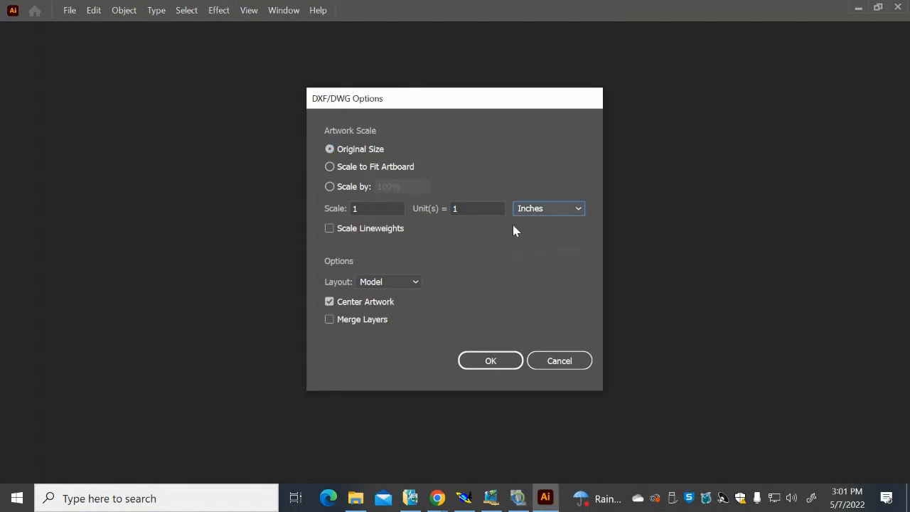
{"action": "left_click", "coordinate": [482, 206]}
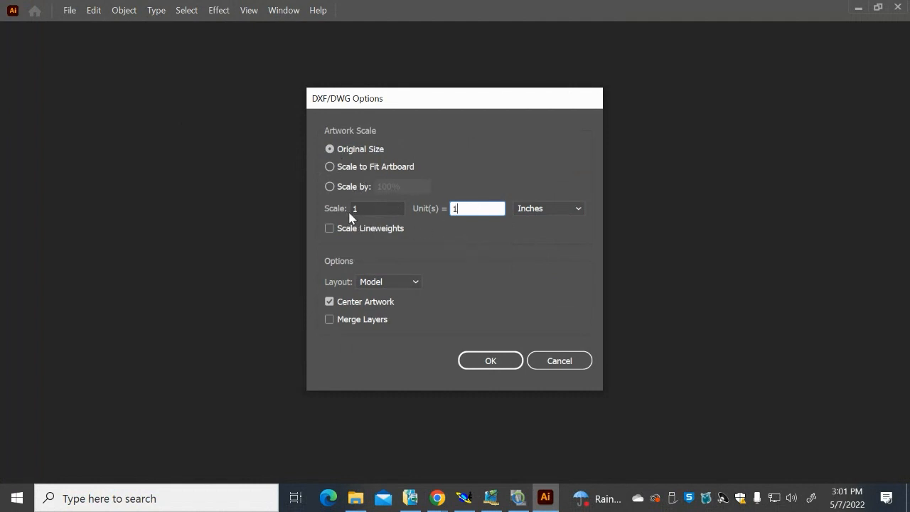
{"action": "left_click", "coordinate": [565, 208]}
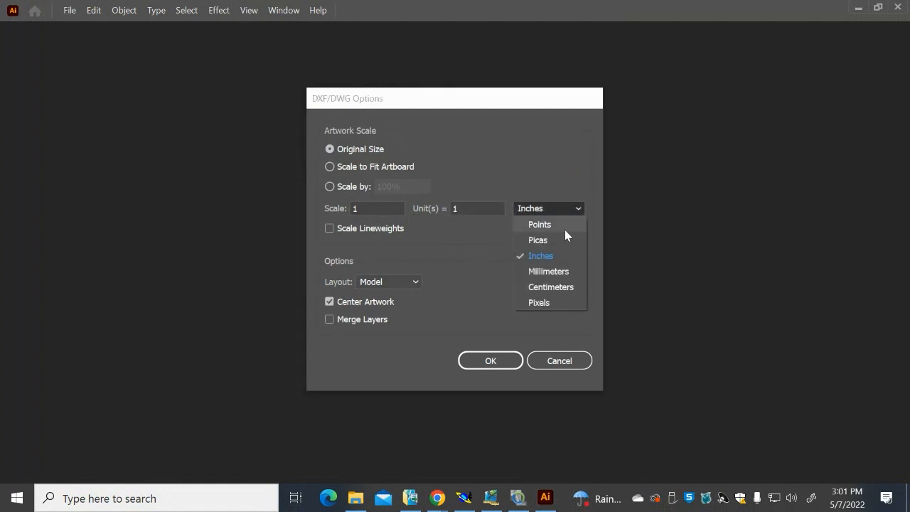
{"action": "left_click", "coordinate": [565, 230]}
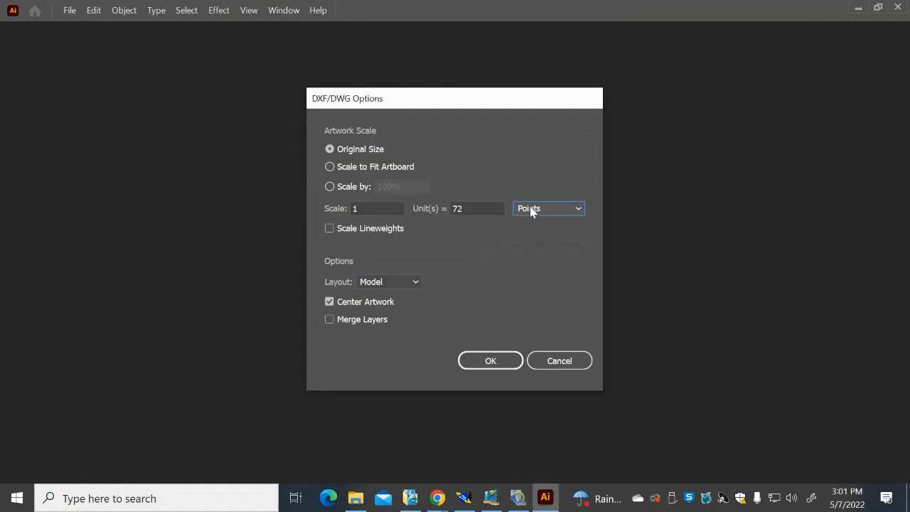
{"action": "left_click", "coordinate": [578, 210]}
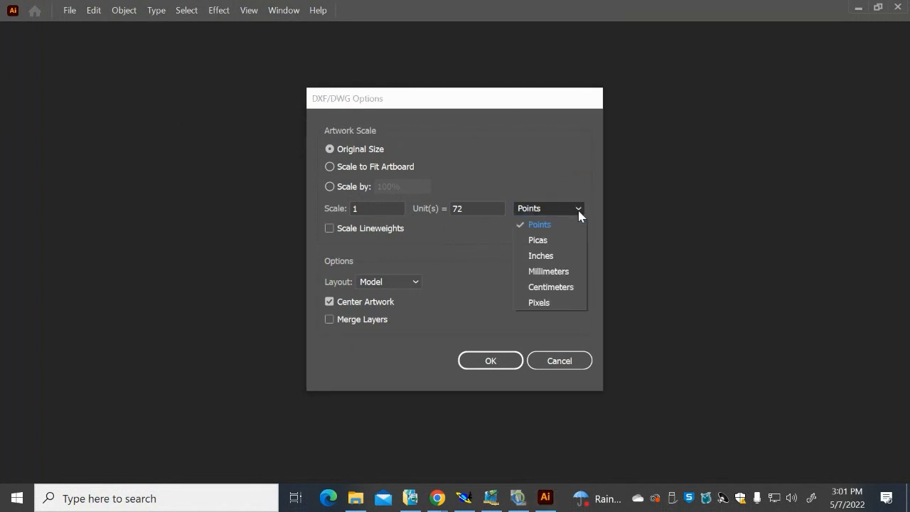
{"action": "left_click", "coordinate": [543, 302]}
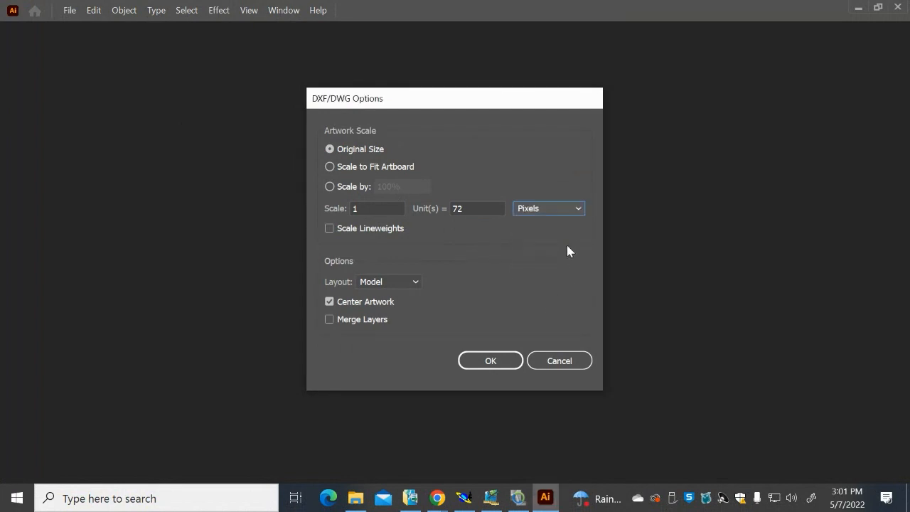
Set the import scale to 1 unit = 1 inch at original size and open the drawing
{"action": "left_click", "coordinate": [578, 208]}
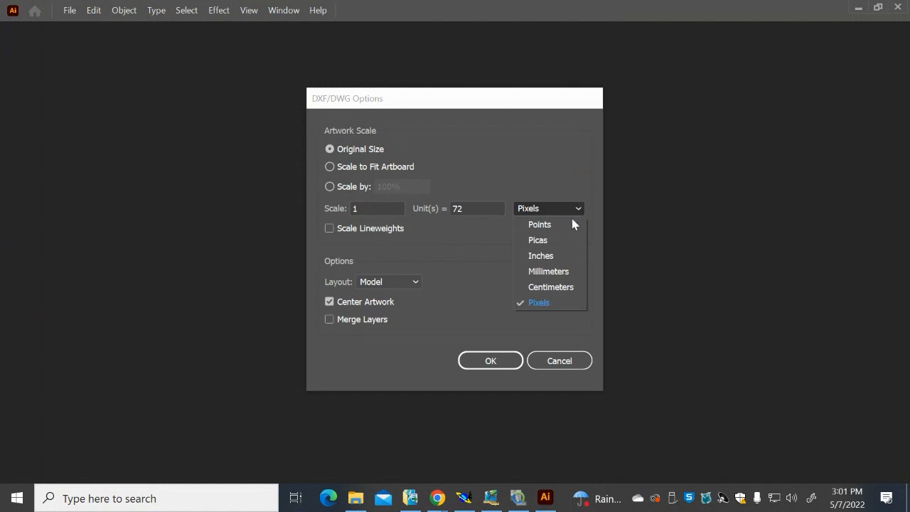
{"action": "left_click", "coordinate": [562, 254]}
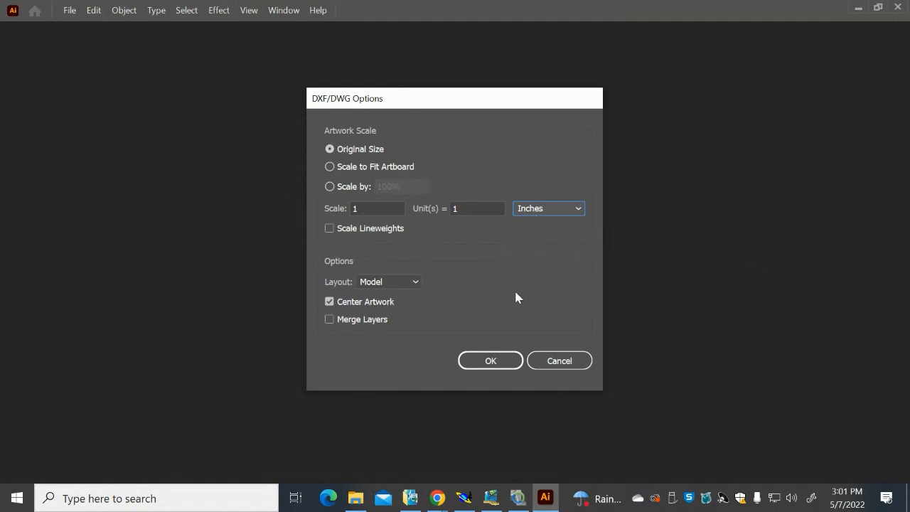
{"action": "left_click", "coordinate": [492, 364]}
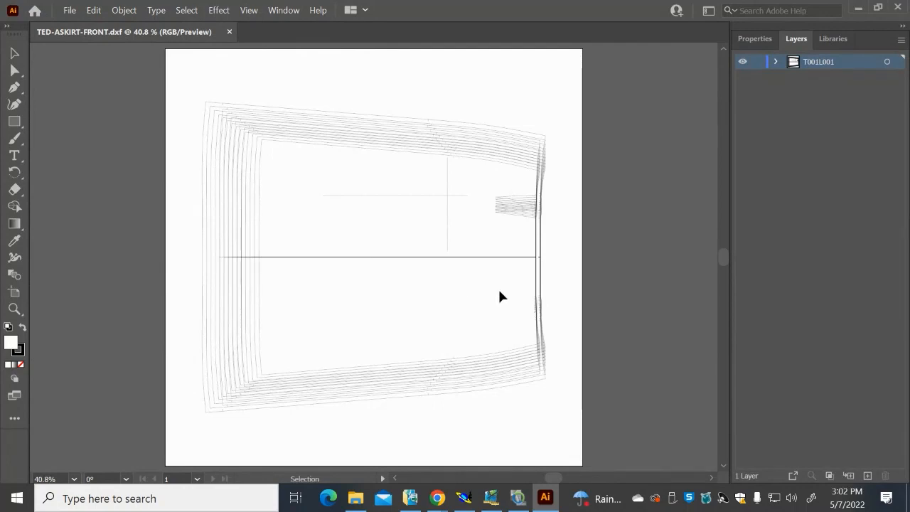
Select the lowest dart of the nested darts at the waist edge of the front piece
{"action": "scroll", "coordinate": [499, 292], "scroll_direction": "up", "scroll_amount": 1}
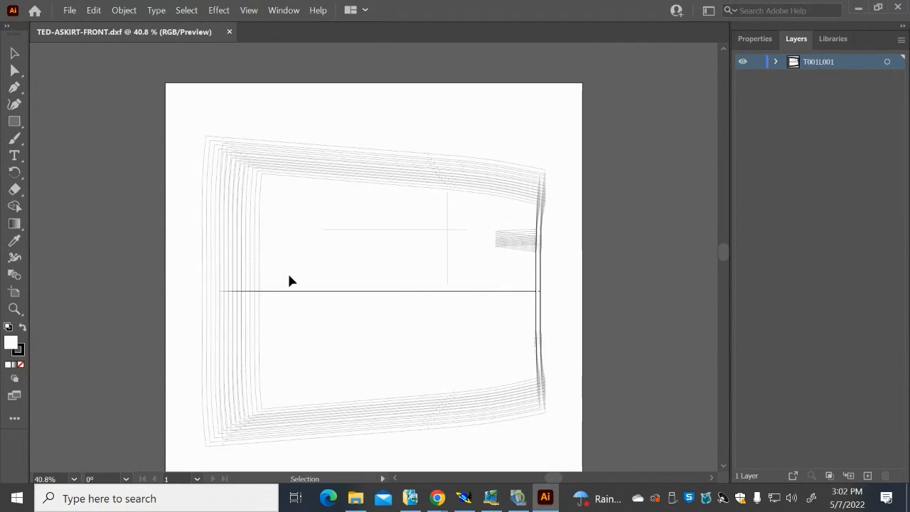
{"action": "key", "text": "z"}
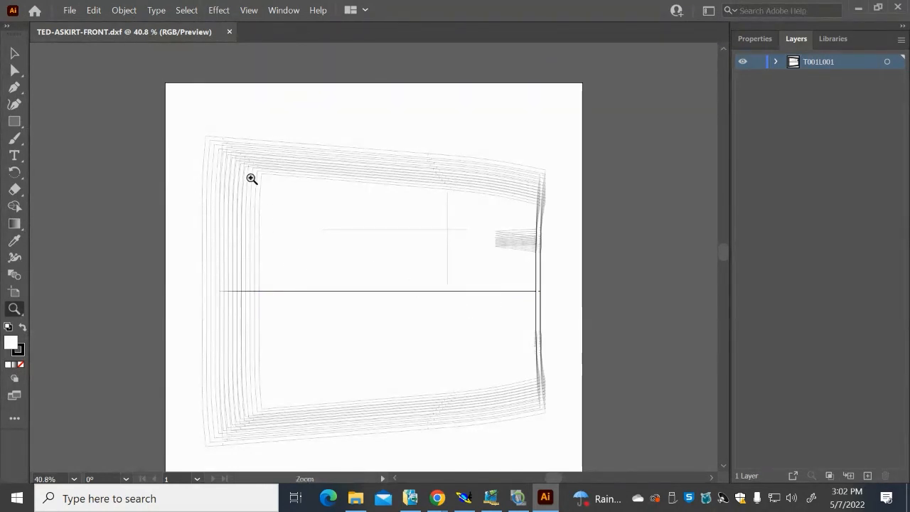
{"action": "mouse_move", "coordinate": [251, 179]}
{"action": "left_mouse_down"}
{"action": "mouse_move", "coordinate": [478, 418]}
{"action": "mouse_move", "coordinate": [233, 122]}
{"action": "left_mouse_up"}
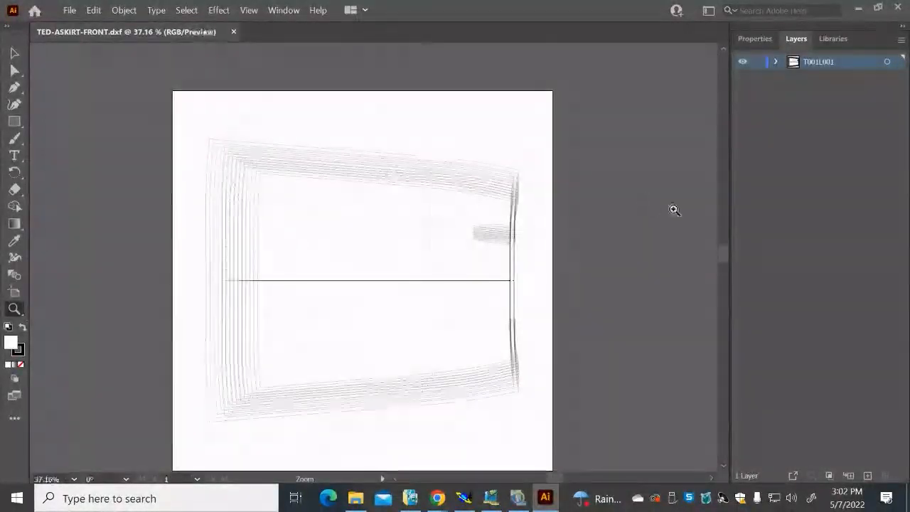
{"action": "left_click_drag", "start_coordinate": [491, 206], "coordinate": [599, 406]}
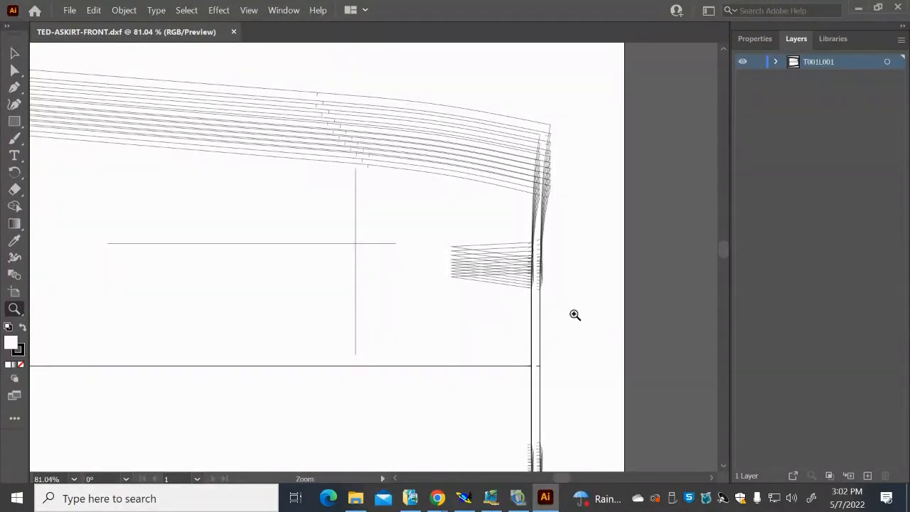
{"action": "left_click_drag", "start_coordinate": [494, 315], "coordinate": [550, 365]}
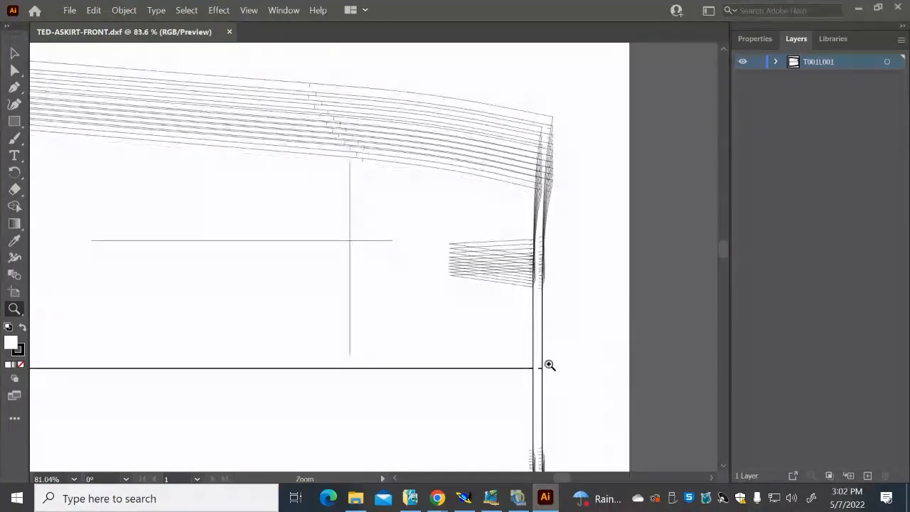
{"action": "left_click", "coordinate": [14, 53]}
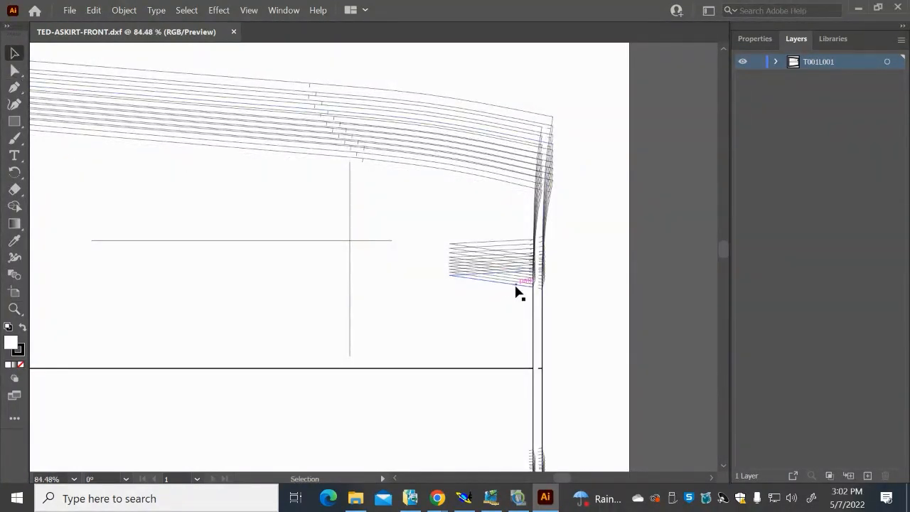
{"action": "left_click", "coordinate": [515, 281]}
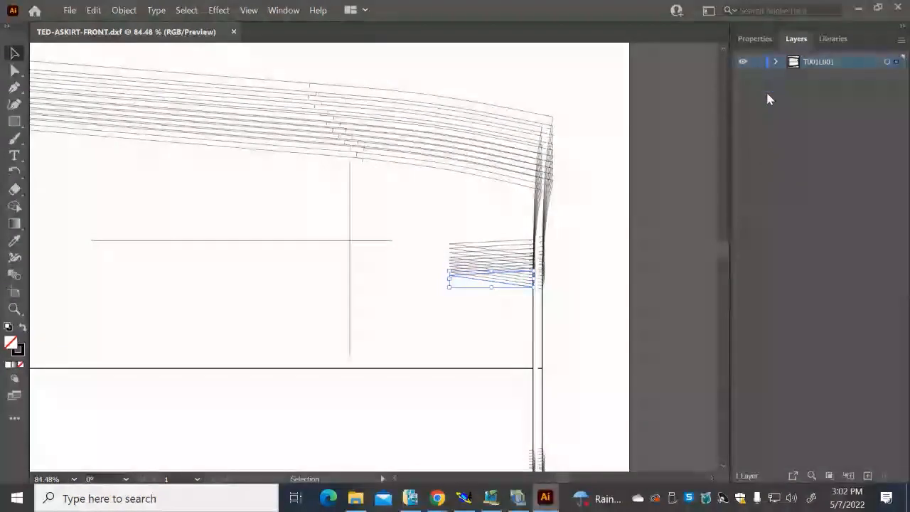
{"action": "left_click", "coordinate": [253, 12]}
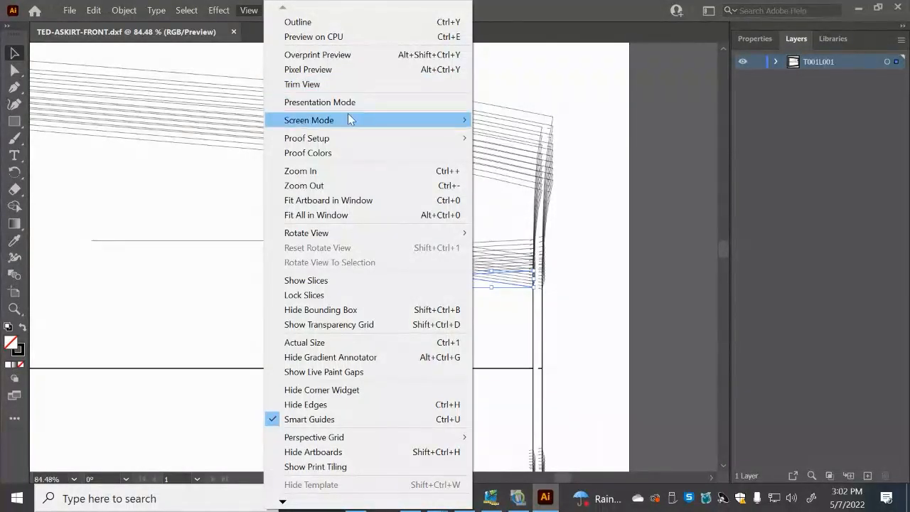
{"action": "mouse_move", "coordinate": [349, 120]}
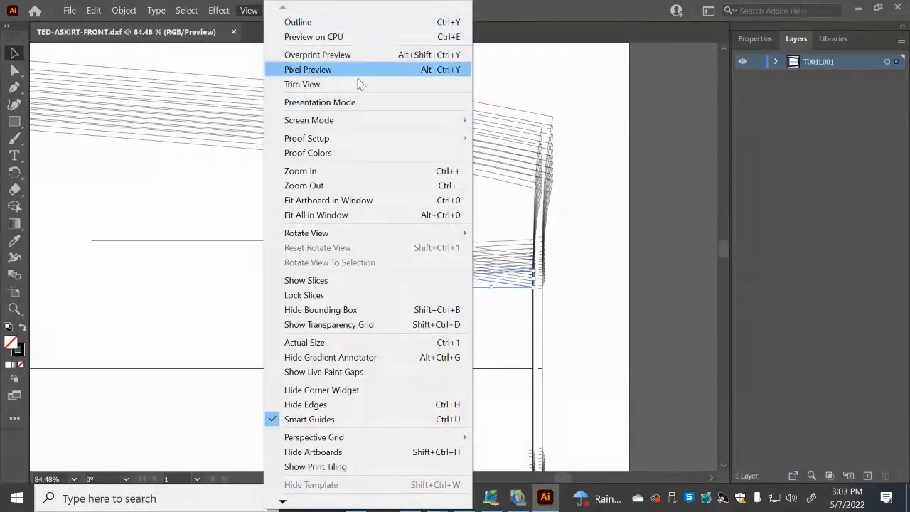
{"action": "mouse_move", "coordinate": [383, 123]}
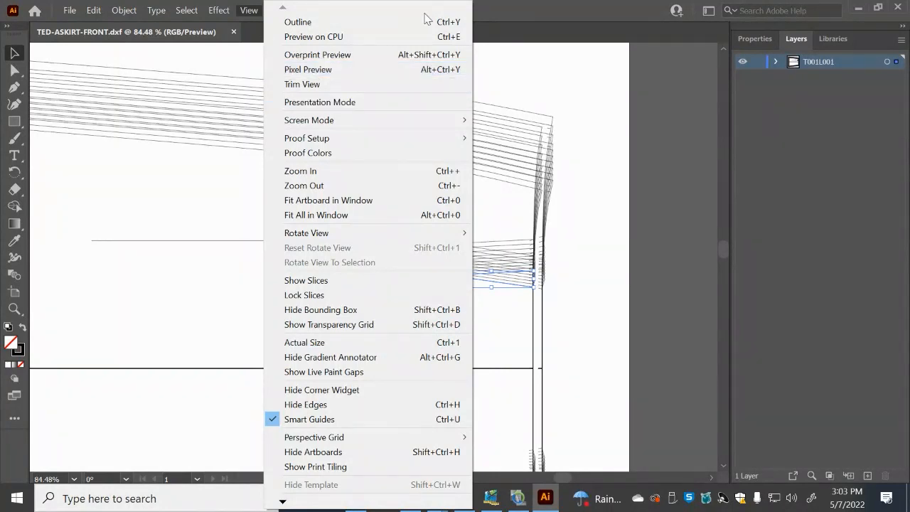
{"action": "left_click", "coordinate": [508, 19]}
Switch the workspace to Essentials Classic
{"action": "left_click", "coordinate": [288, 12]}
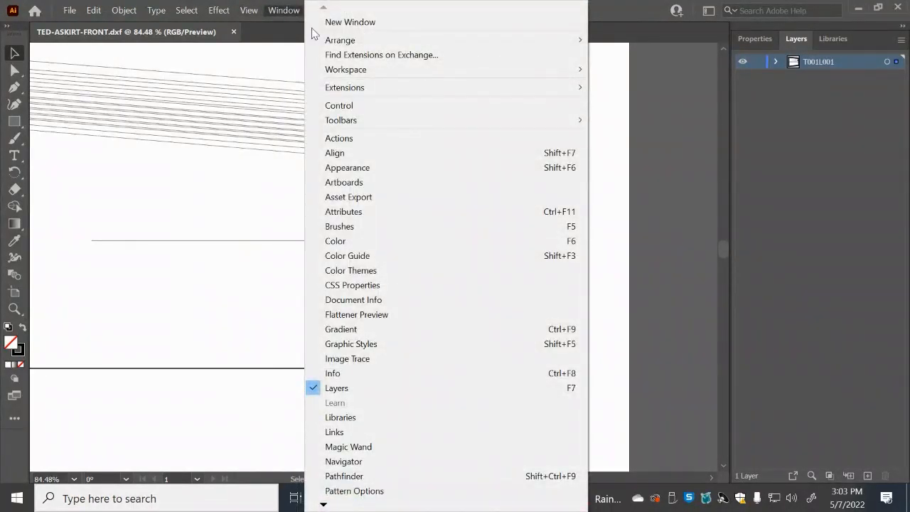
{"action": "mouse_move", "coordinate": [375, 41]}
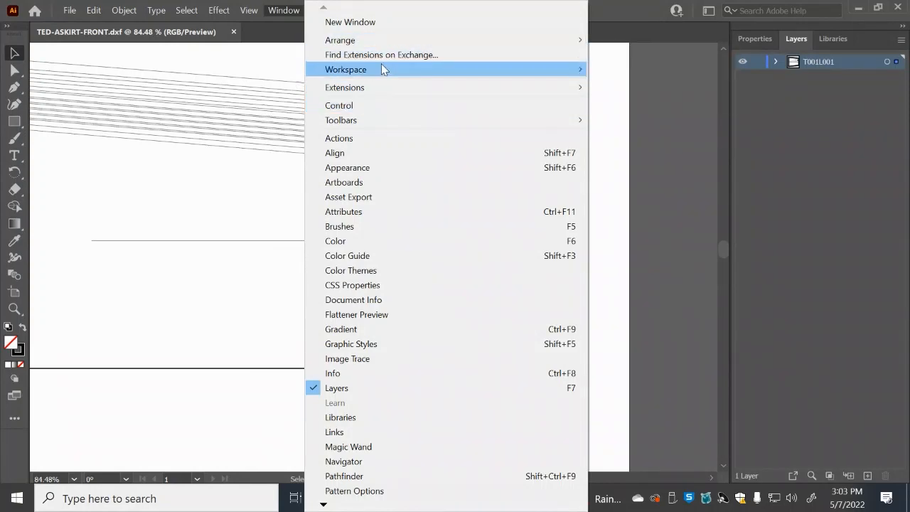
{"action": "mouse_move", "coordinate": [382, 69]}
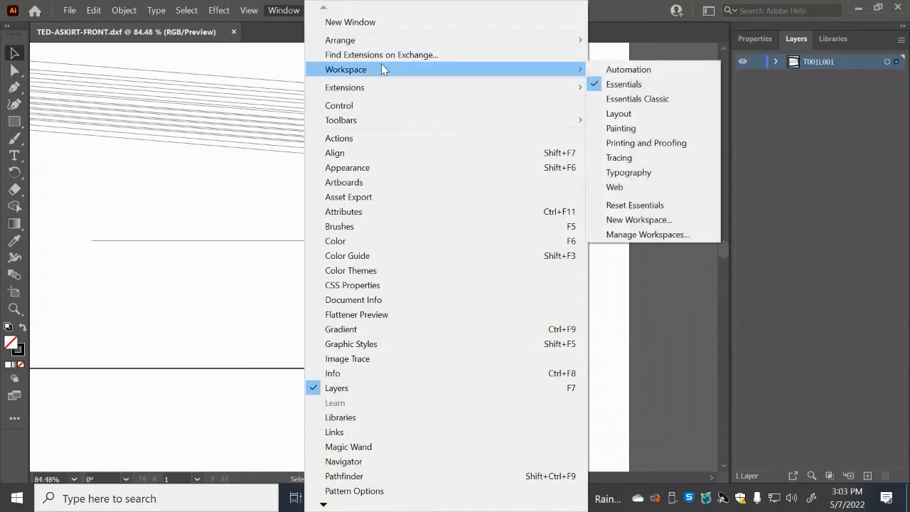
{"action": "left_click", "coordinate": [637, 97]}
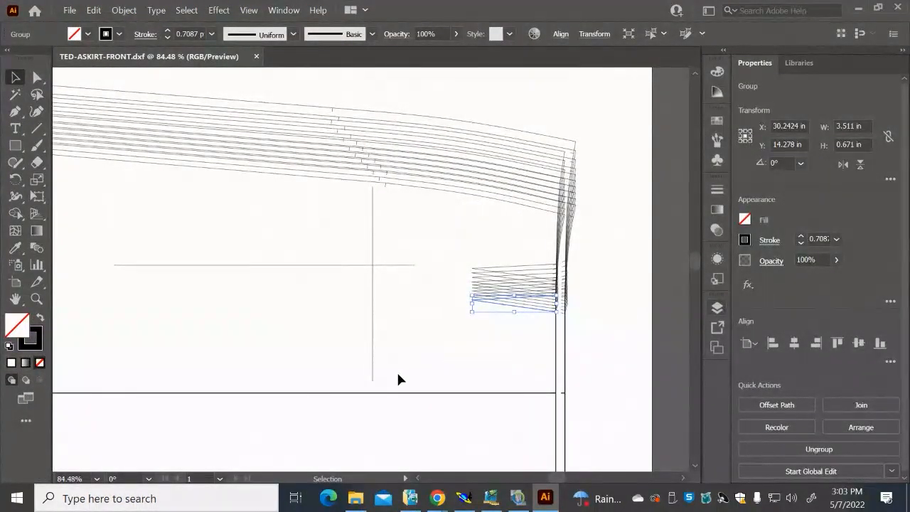
Set the selected dart's stroke weight to 4 pt and delete the horizontal line that crosses the vertical line inside the piece
{"action": "left_click", "coordinate": [837, 239]}
{"action": "left_click", "coordinate": [854, 348]}
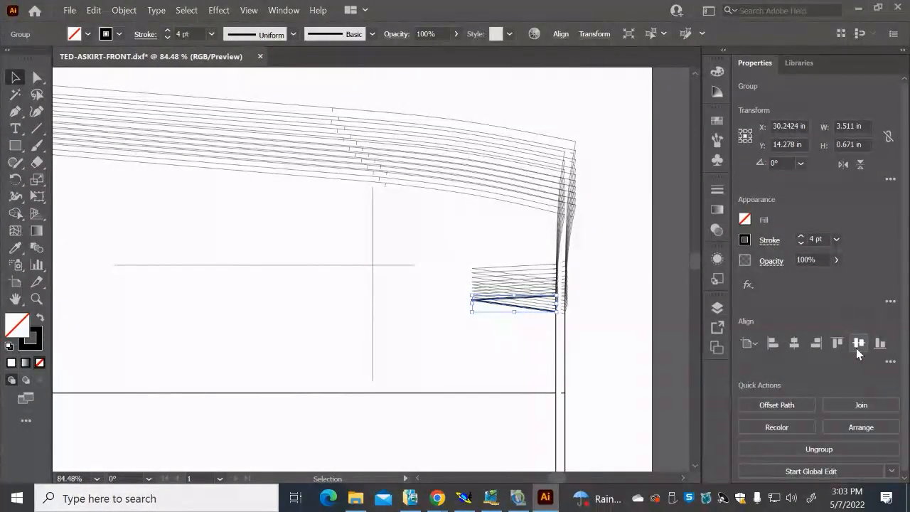
{"action": "left_click", "coordinate": [332, 265]}
{"action": "key", "text": "Delete"}
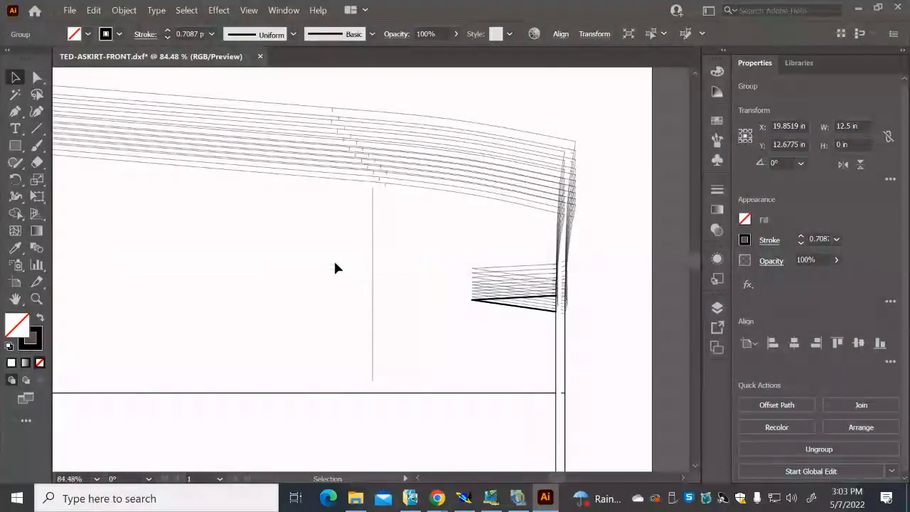
{"action": "scroll", "coordinate": [347, 268], "scroll_direction": "down", "scroll_amount": 2}
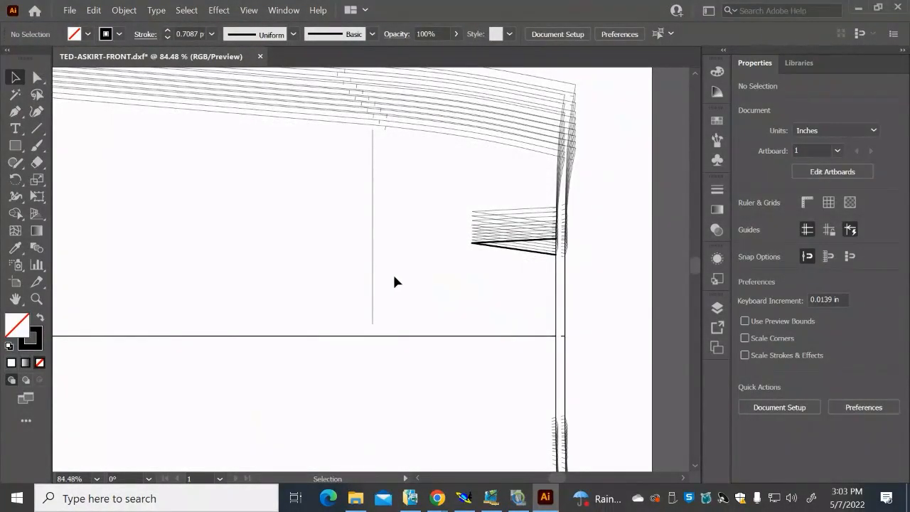
{"action": "scroll", "coordinate": [393, 272], "scroll_direction": "up", "scroll_amount": 2}
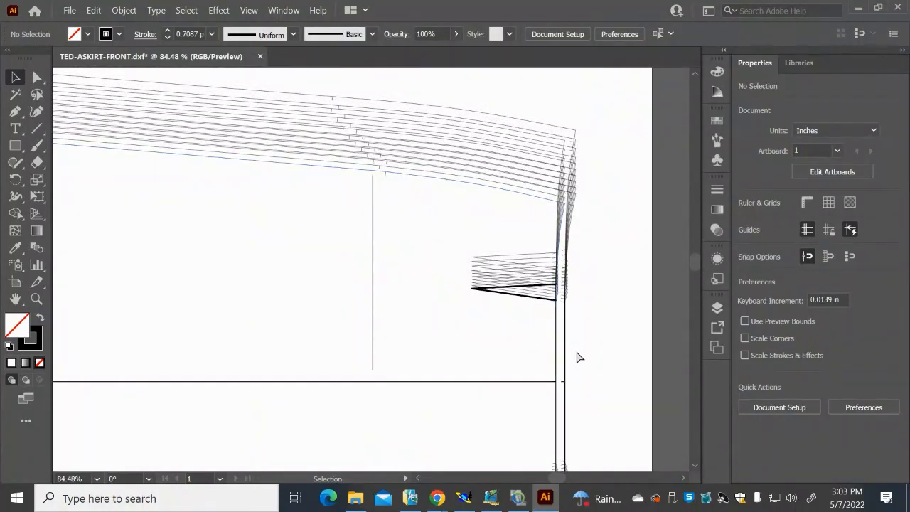
Select the whole front pattern drawing and turn it into a Live Paint group
{"action": "key", "text": "ctrl+0"}
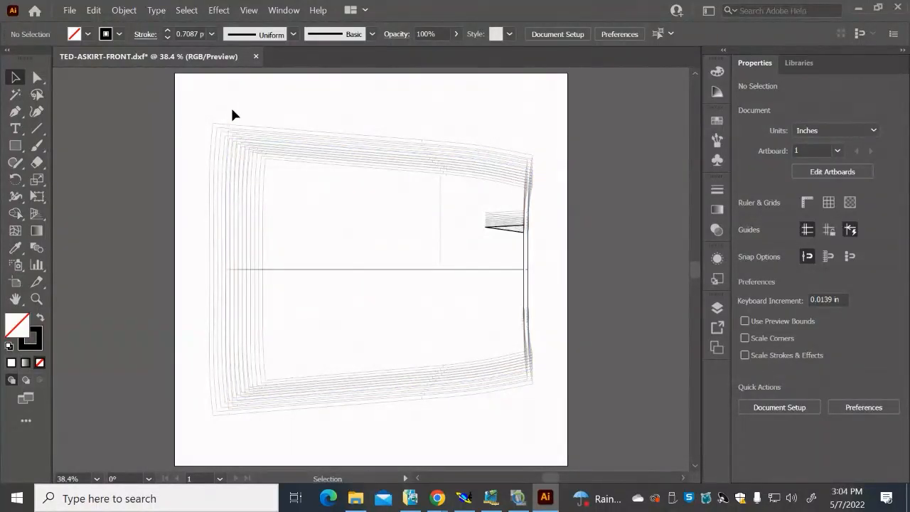
{"action": "mouse_move", "coordinate": [188, 106]}
{"action": "left_mouse_down"}
{"action": "mouse_move", "coordinate": [427, 412]}
{"action": "mouse_move", "coordinate": [553, 431]}
{"action": "left_mouse_up"}
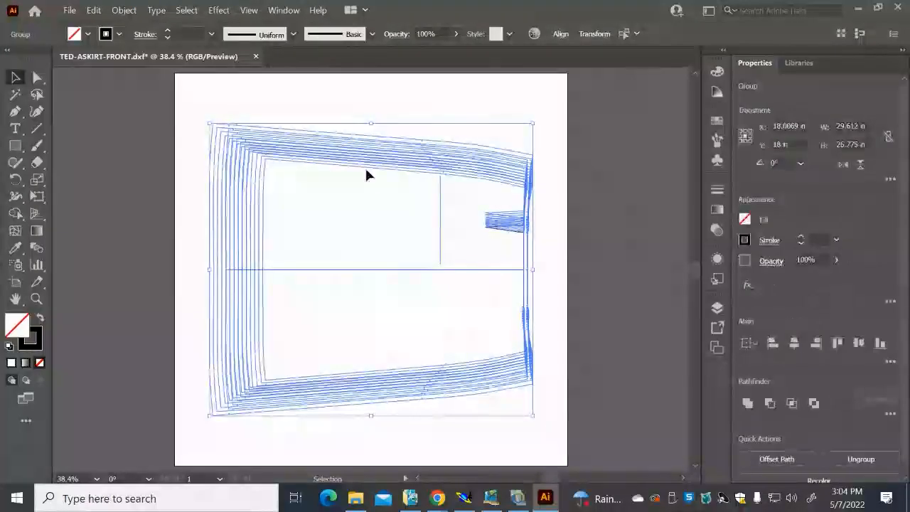
{"action": "key", "text": "k"}
{"action": "left_click", "coordinate": [409, 308]}
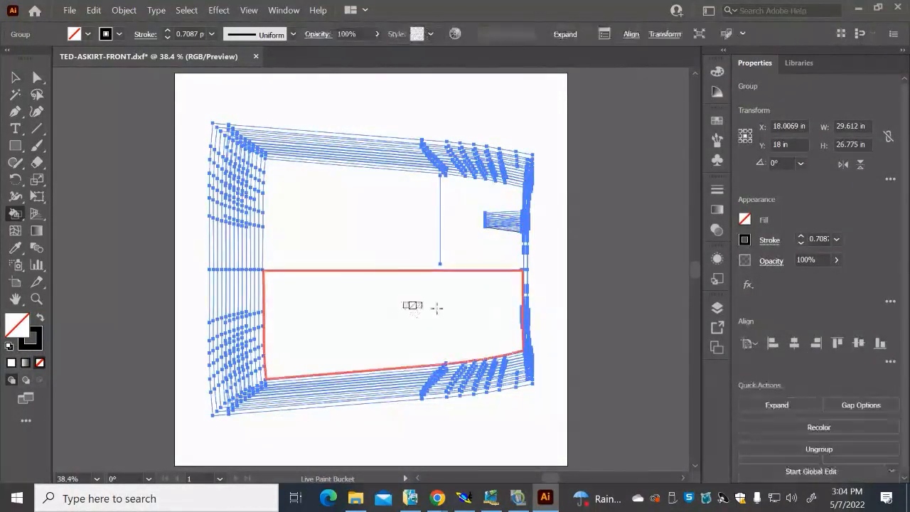
Choose a mid-gray fill colour and paint both inner halves of the front piece with the Live Paint Bucket
{"action": "left_click", "coordinate": [745, 220]}
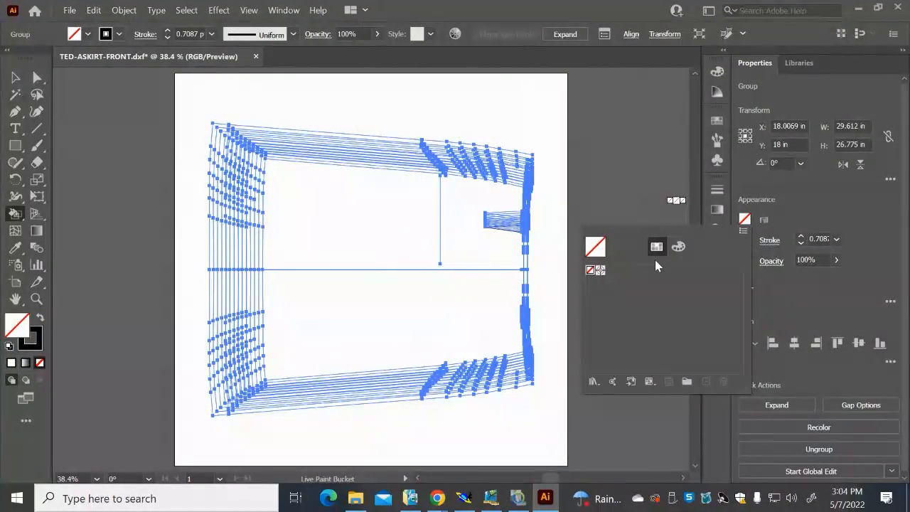
{"action": "left_click", "coordinate": [678, 247]}
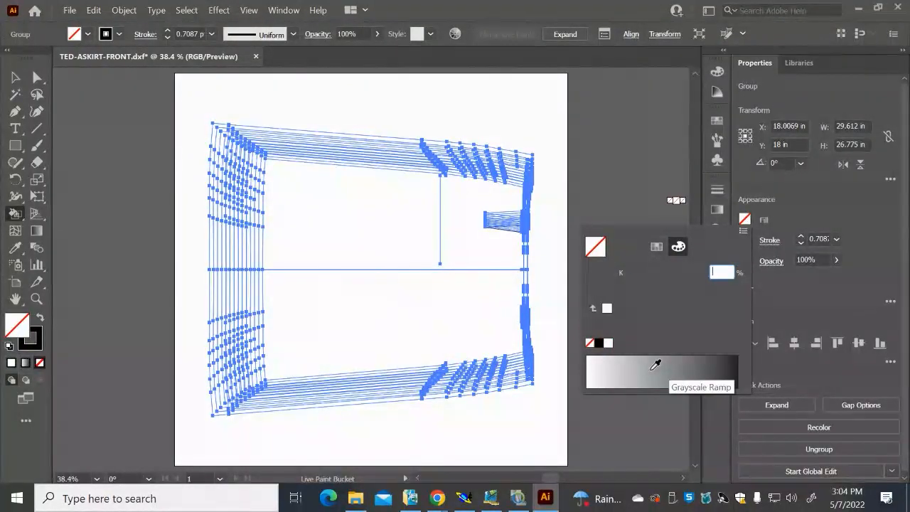
{"action": "left_click", "coordinate": [656, 364]}
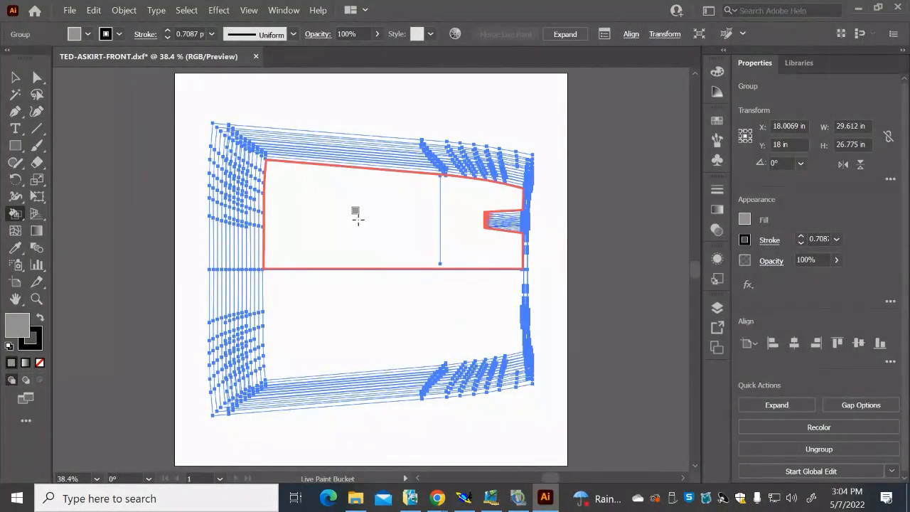
{"action": "left_click", "coordinate": [357, 219]}
{"action": "left_click", "coordinate": [340, 325]}
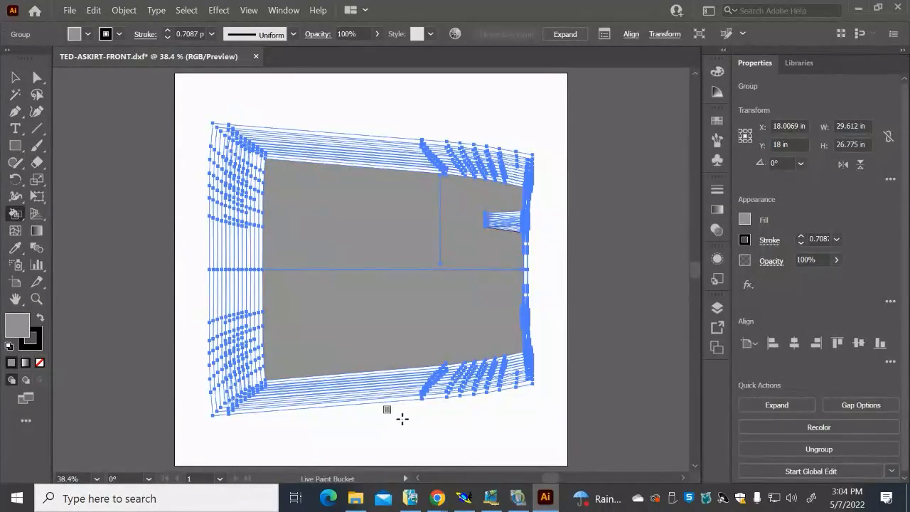
Deselect the Live Paint group and examine the painted front piece and its graded outlines up close
{"action": "key", "text": "z"}
{"action": "left_click", "coordinate": [429, 423]}
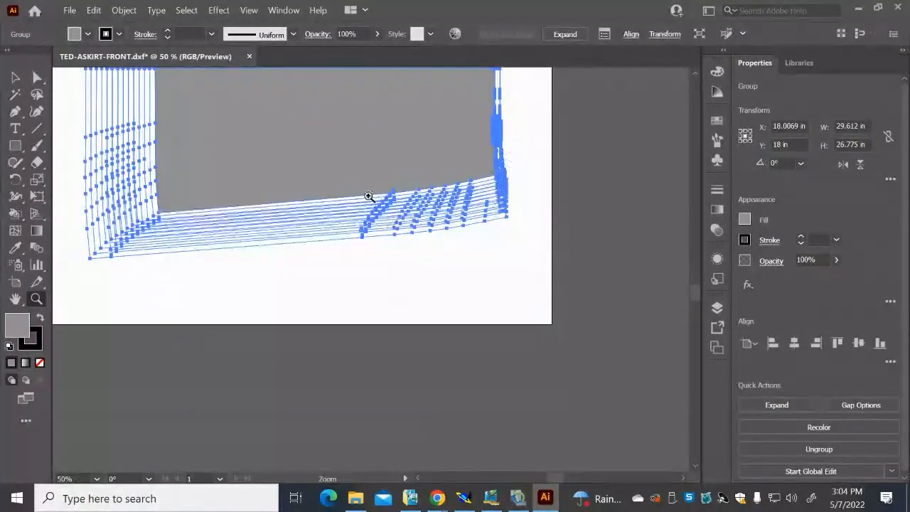
{"action": "key", "text": "a"}
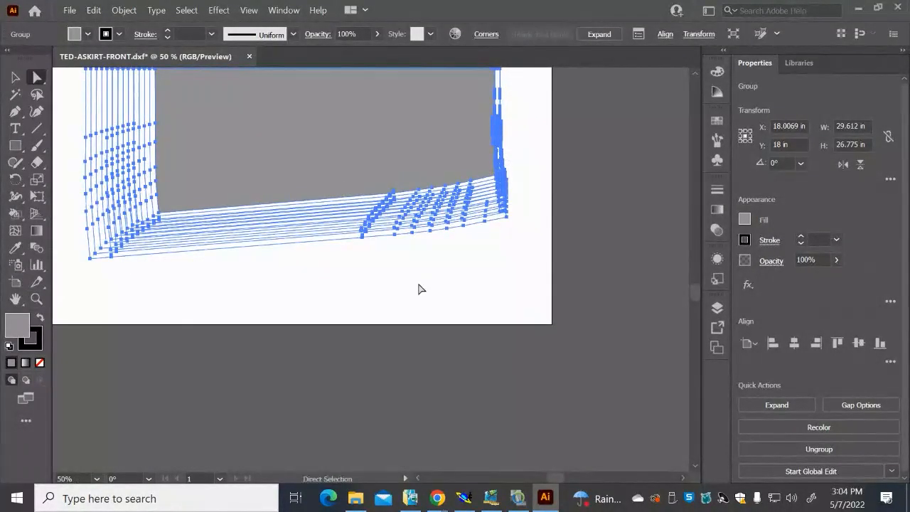
{"action": "left_click", "coordinate": [448, 268]}
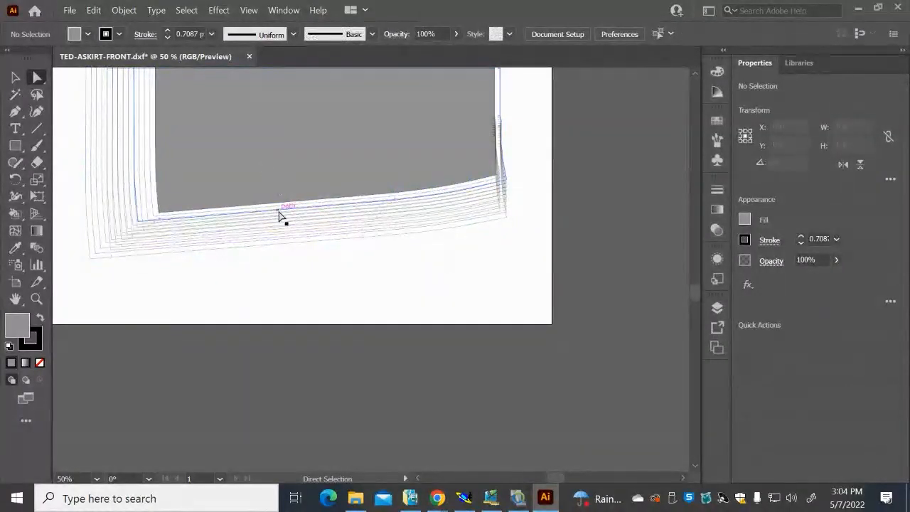
{"action": "scroll", "coordinate": [381, 263], "scroll_direction": "down", "scroll_amount": 1}
{"action": "scroll", "coordinate": [387, 263], "scroll_direction": "up", "scroll_amount": 5}
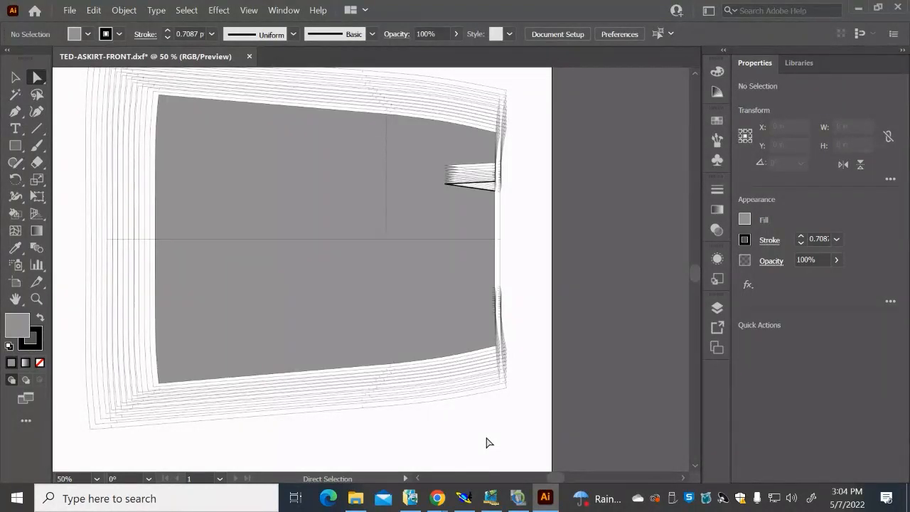
{"action": "scroll", "coordinate": [488, 443], "scroll_direction": "down", "scroll_amount": 1}
{"action": "scroll", "coordinate": [487, 443], "scroll_direction": "up", "scroll_amount": 3}
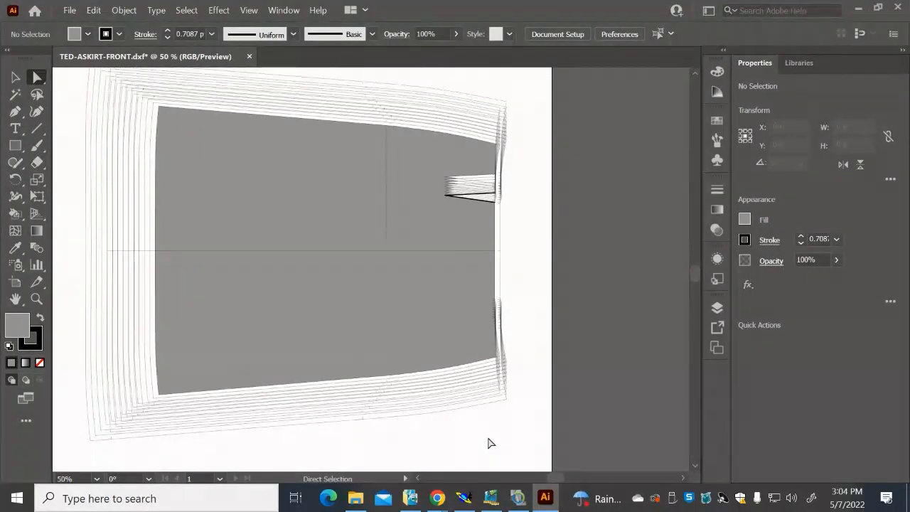
{"action": "scroll", "coordinate": [480, 435], "scroll_direction": "down", "scroll_amount": 1}
{"action": "scroll", "coordinate": [477, 435], "scroll_direction": "down", "scroll_amount": 3}
{"action": "scroll", "coordinate": [472, 433], "scroll_direction": "up", "scroll_amount": 1}
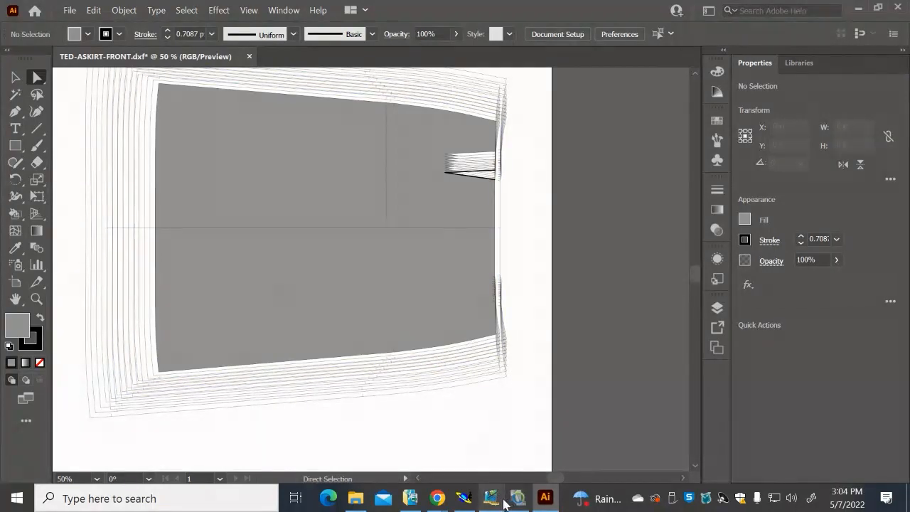
Switch to AccuMark Explorer and preview the skirt models TED-YOKE, TED-GORED, TED-FLARE and TED-GORE in the NCC200-SPRING-2022 storage area
{"action": "left_click", "coordinate": [410, 499]}
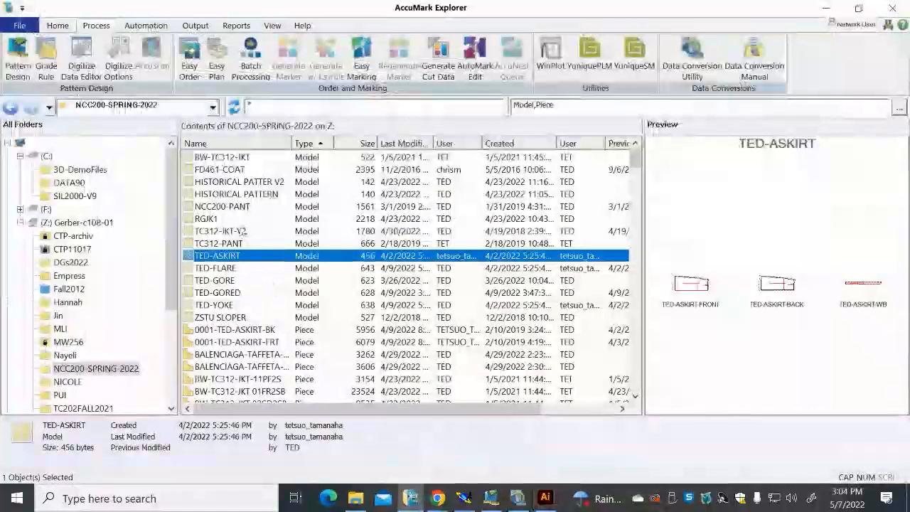
{"action": "scroll", "coordinate": [261, 362], "scroll_direction": "down", "scroll_amount": 1}
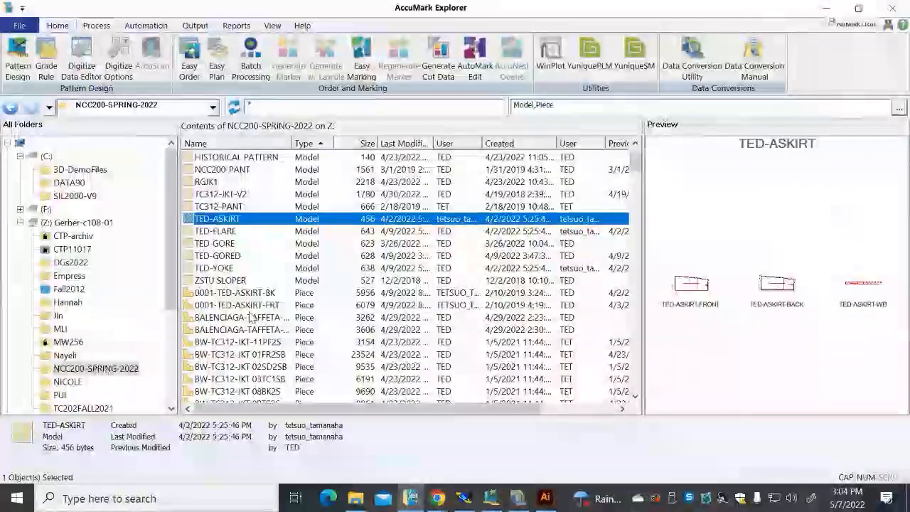
{"action": "scroll", "coordinate": [242, 327], "scroll_direction": "down", "scroll_amount": 2}
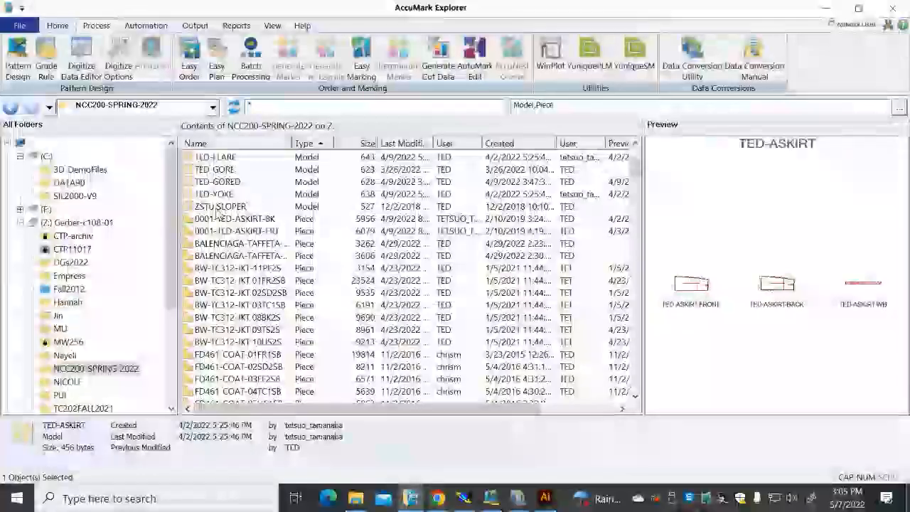
{"action": "scroll", "coordinate": [217, 215], "scroll_direction": "up", "scroll_amount": 3}
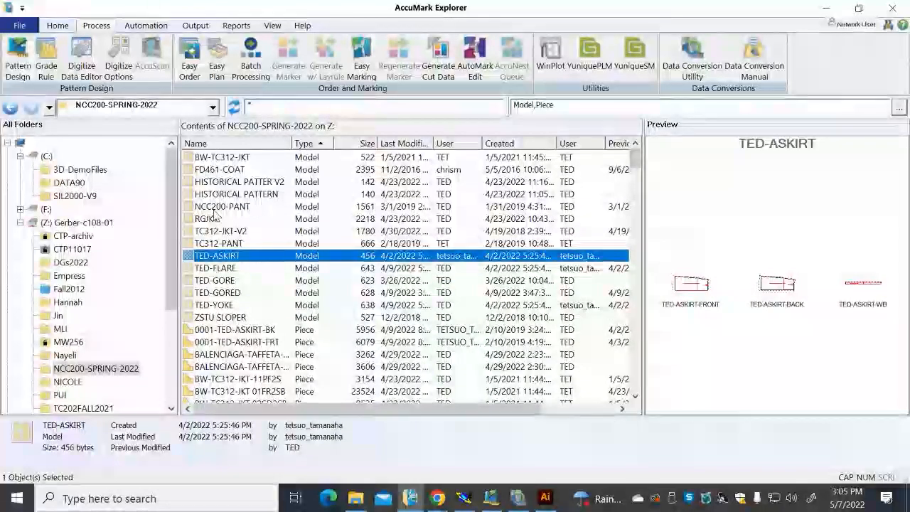
{"action": "scroll", "coordinate": [213, 218], "scroll_direction": "down", "scroll_amount": 1}
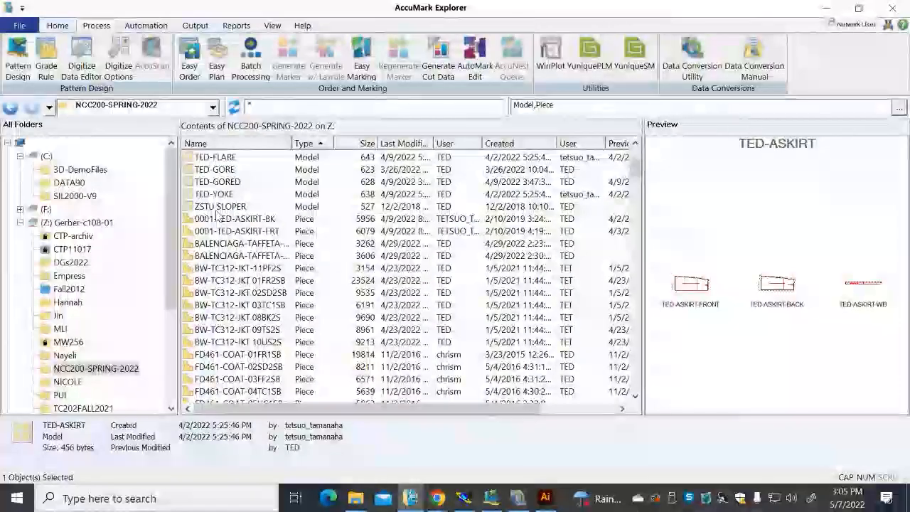
{"action": "left_click", "coordinate": [217, 196]}
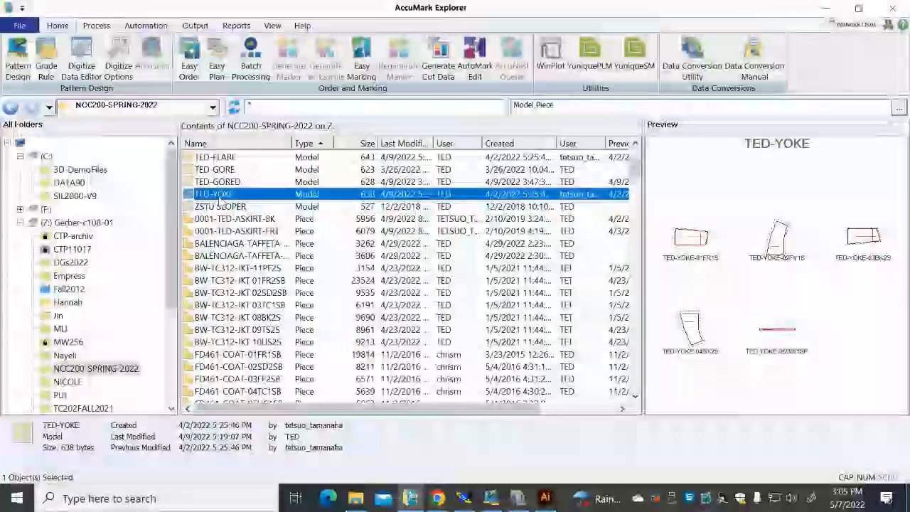
{"action": "left_click", "coordinate": [226, 183]}
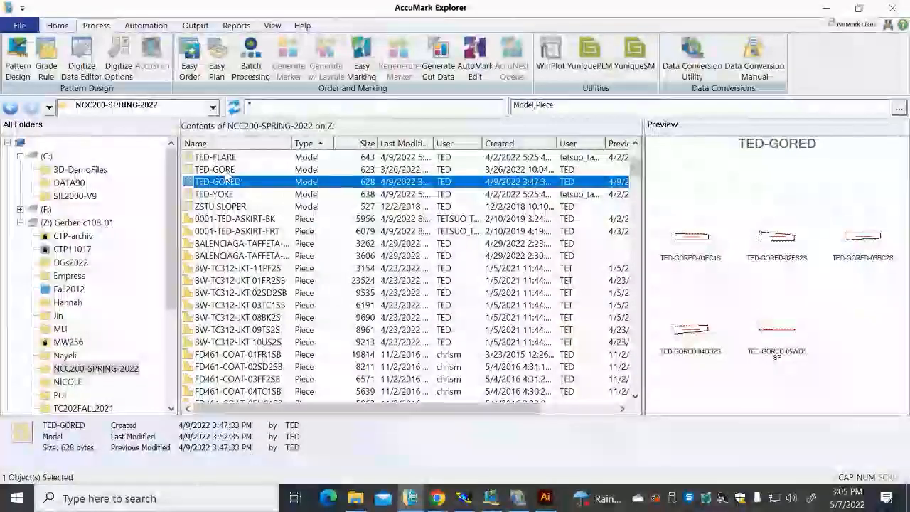
{"action": "left_click", "coordinate": [215, 195]}
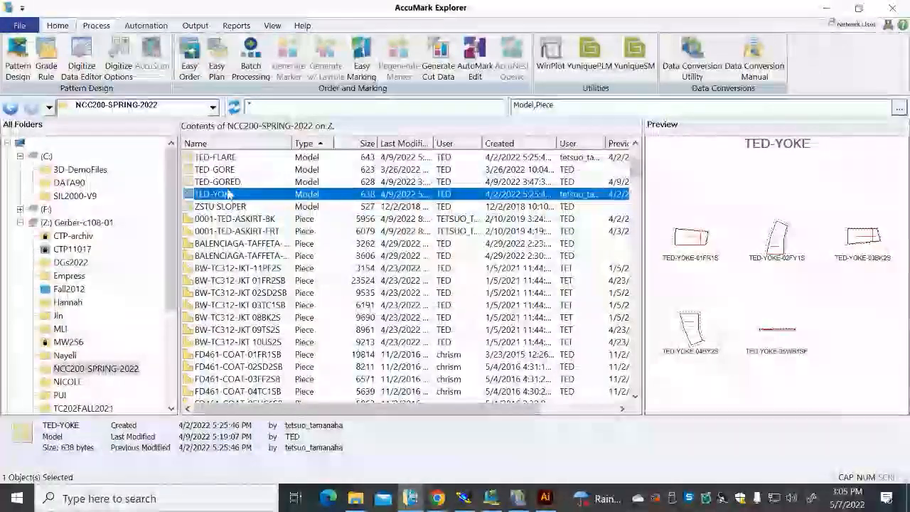
{"action": "scroll", "coordinate": [222, 186], "scroll_direction": "up", "scroll_amount": 1}
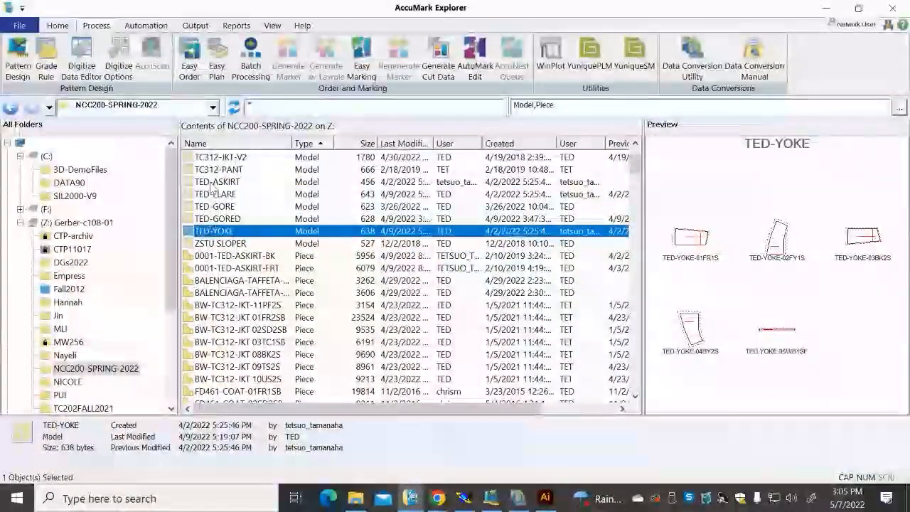
{"action": "left_click", "coordinate": [211, 195]}
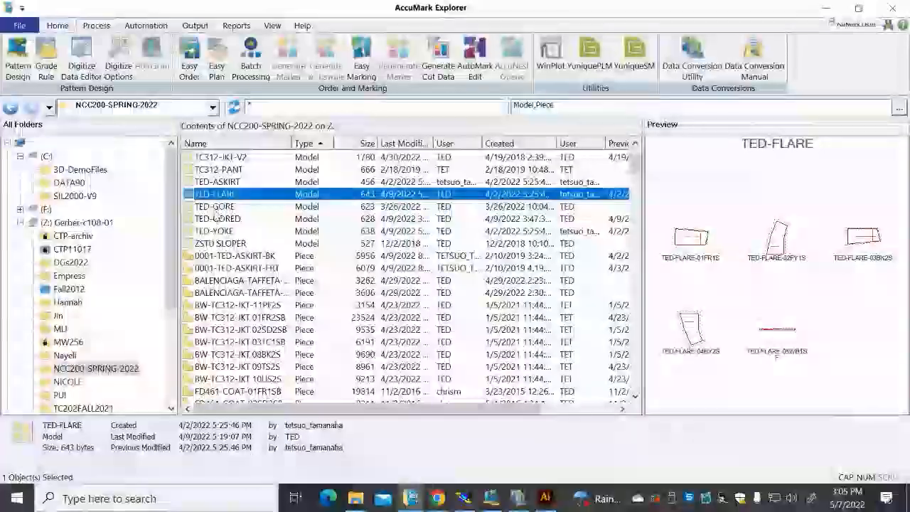
{"action": "left_click", "coordinate": [219, 207]}
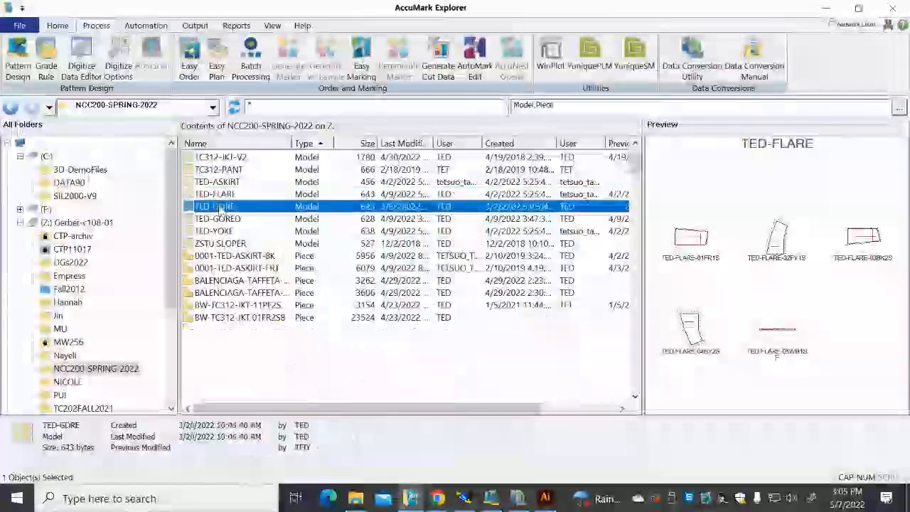
Open the TED-YOKE model with Pattern Design in a separate work area
{"action": "left_click", "coordinate": [218, 232]}
{"action": "right_click", "coordinate": [221, 233]}
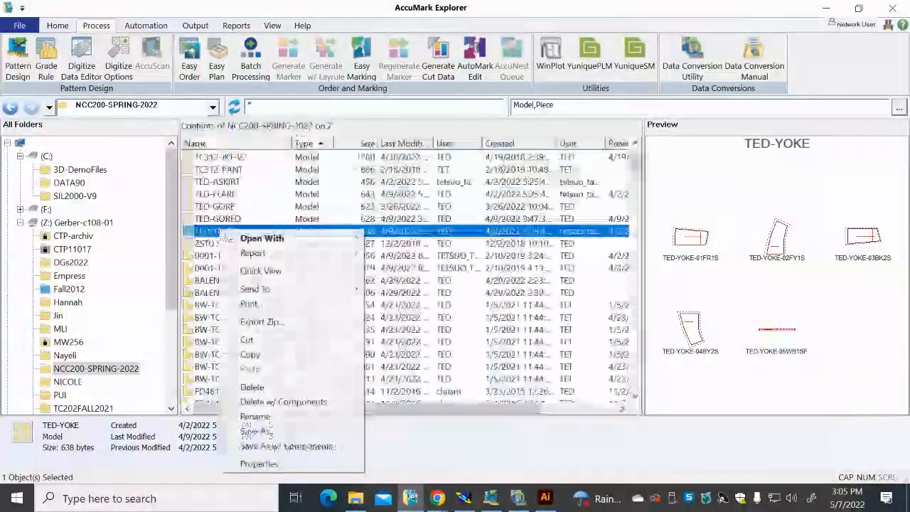
{"action": "mouse_move", "coordinate": [266, 244]}
{"action": "mouse_move", "coordinate": [419, 282]}
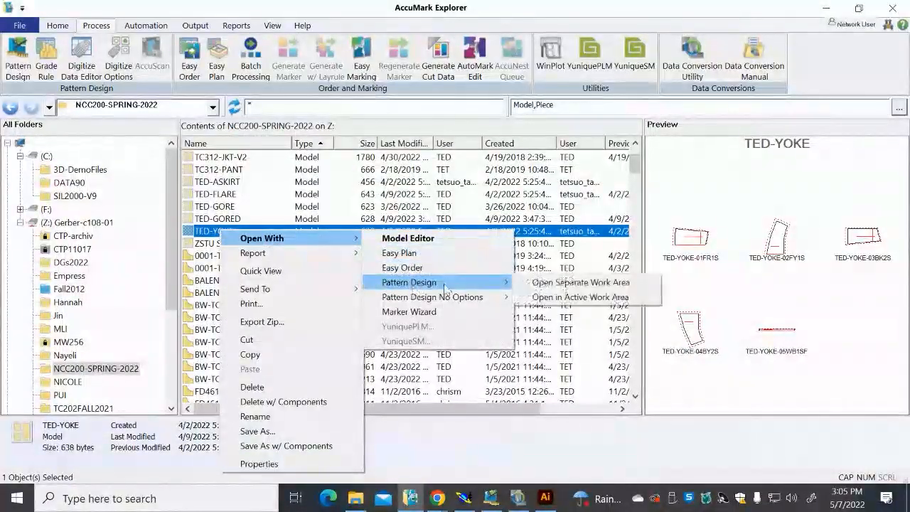
{"action": "left_click", "coordinate": [562, 282]}
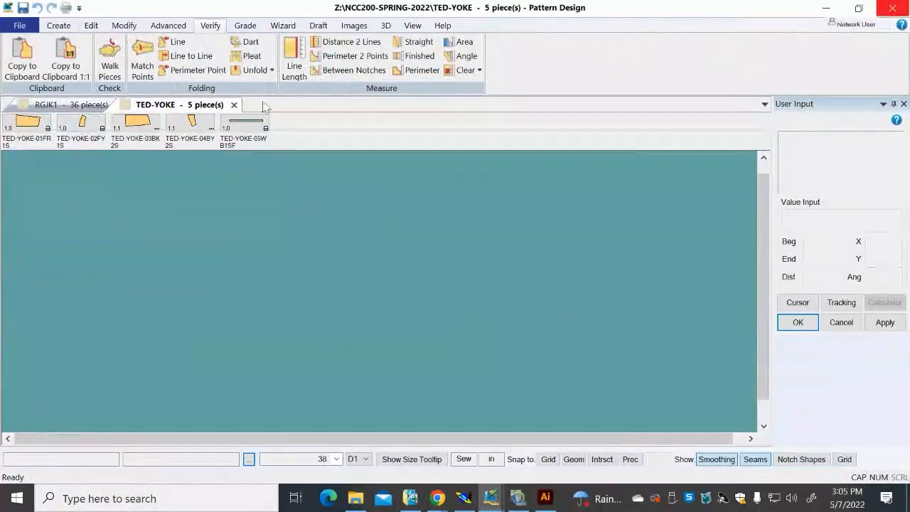
Place all TED-YOKE pieces tiled in the work area and shift the back, back yoke and front pieces slightly
{"action": "right_click", "coordinate": [275, 125]}
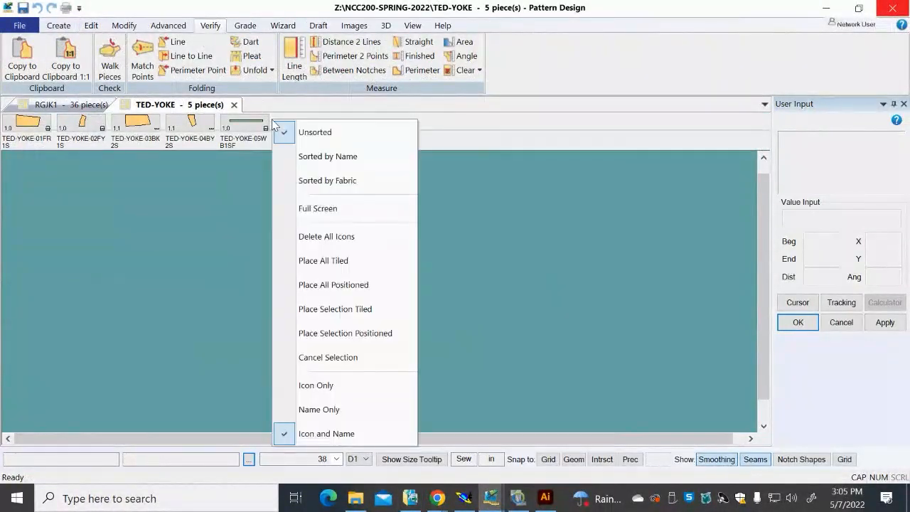
{"action": "left_click", "coordinate": [372, 261]}
{"action": "scroll", "coordinate": [422, 372], "scroll_direction": "down", "scroll_amount": 2}
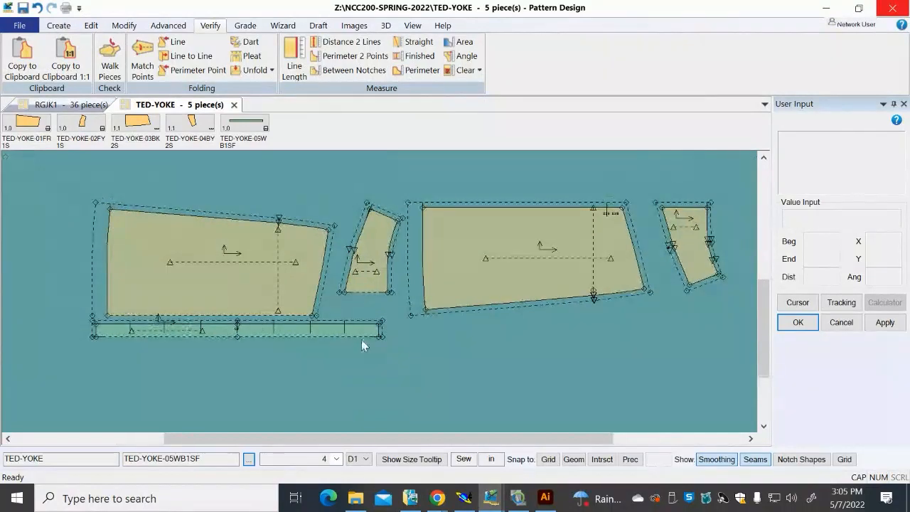
{"action": "left_click_drag", "start_coordinate": [492, 288], "coordinate": [526, 316]}
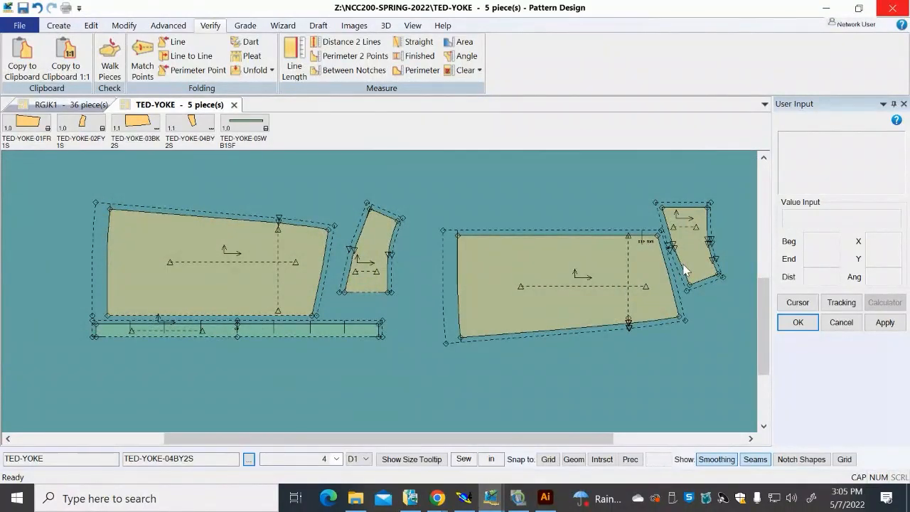
{"action": "left_click_drag", "start_coordinate": [685, 270], "coordinate": [688, 279]}
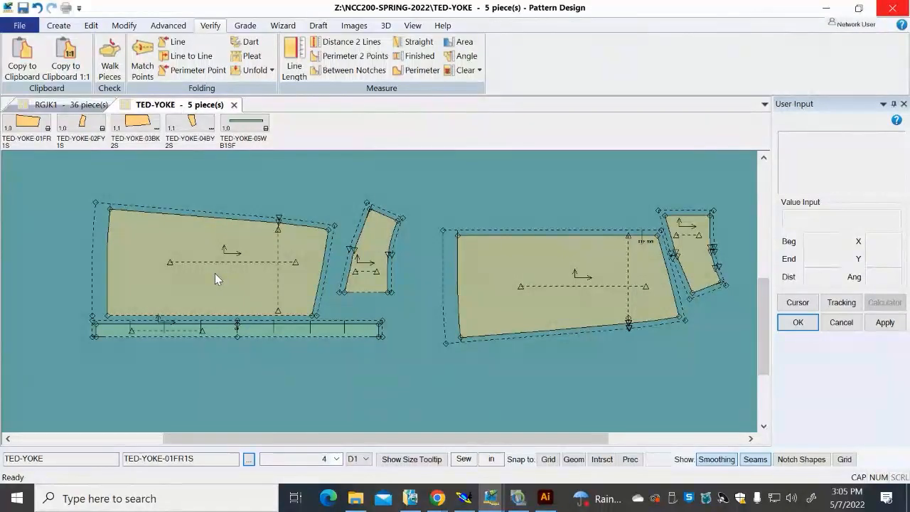
{"action": "mouse_move", "coordinate": [203, 277]}
{"action": "left_mouse_down"}
{"action": "mouse_move", "coordinate": [186, 256]}
{"action": "mouse_move", "coordinate": [198, 273]}
{"action": "left_mouse_up"}
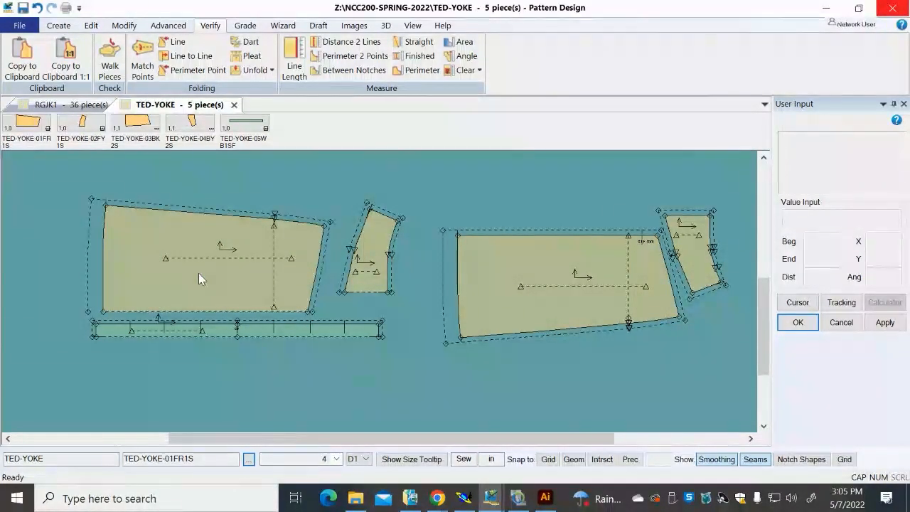
Display the nest of all graded sizes on the front piece TED-YOKE-01FR1S and the front yoke TED-YOKE-02FY1S
{"action": "left_click", "coordinate": [245, 27]}
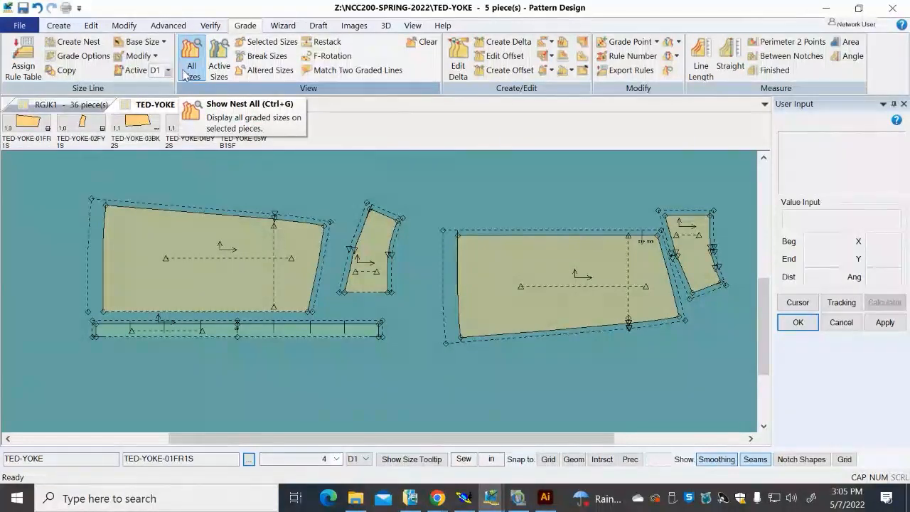
{"action": "left_click", "coordinate": [322, 199]}
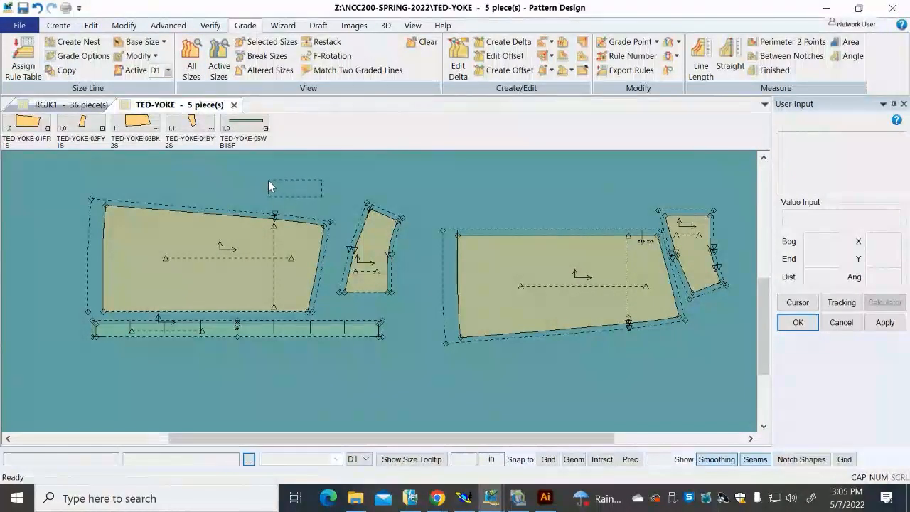
{"action": "key", "text": "ctrl+g"}
{"action": "left_click", "coordinate": [233, 276]}
{"action": "right_click", "coordinate": [235, 272]}
{"action": "left_click", "coordinate": [234, 272]}
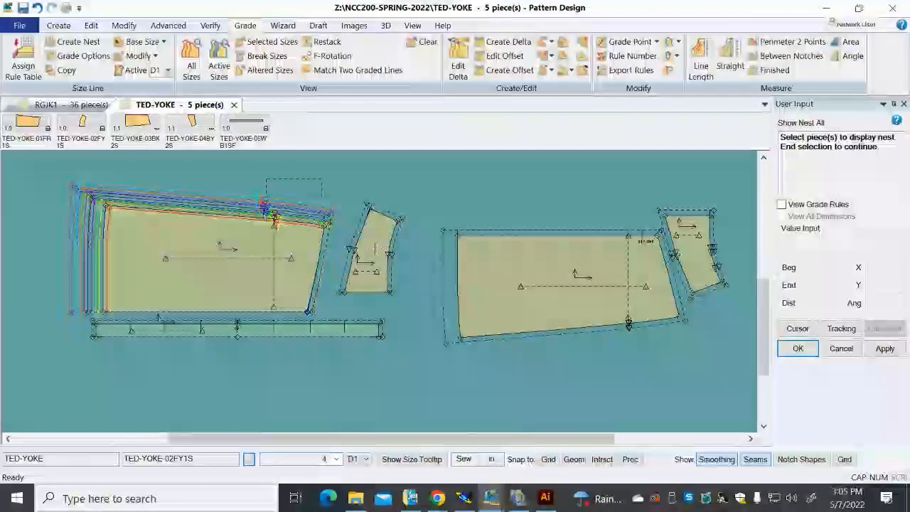
{"action": "left_click", "coordinate": [366, 250]}
{"action": "right_click", "coordinate": [366, 251]}
{"action": "left_click", "coordinate": [369, 255]}
Display all graded sizes on the back piece TED-YOKE-03BK2S and back yoke TED-YOKE-04BY2S, and end the nest command
{"action": "left_click", "coordinate": [524, 301]}
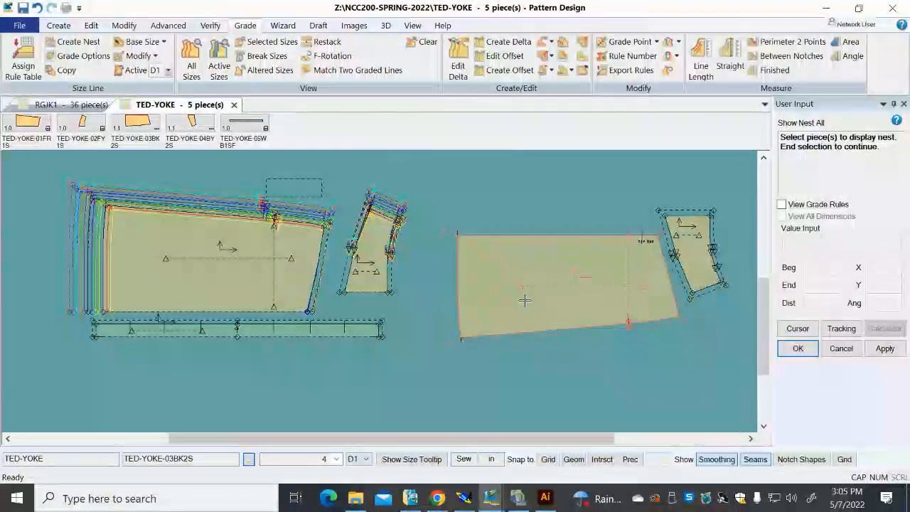
{"action": "right_click", "coordinate": [522, 301]}
{"action": "left_click", "coordinate": [511, 304]}
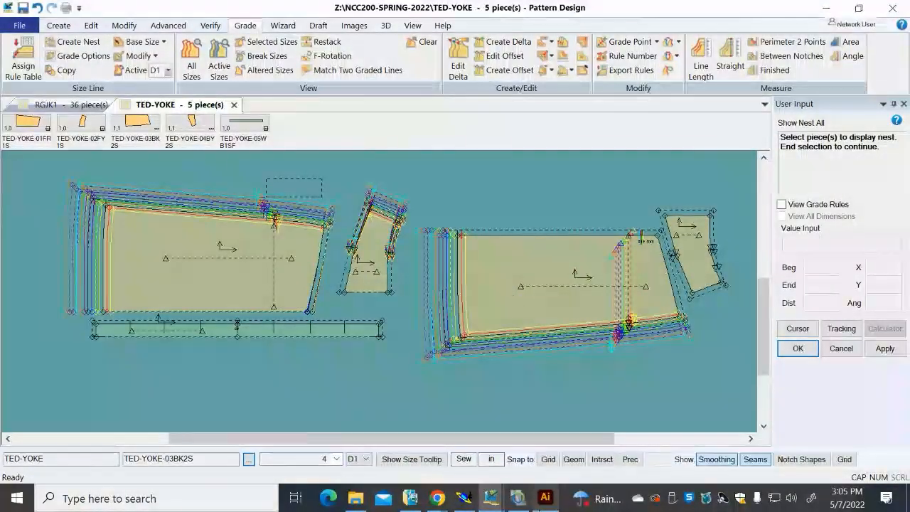
{"action": "left_click", "coordinate": [691, 259]}
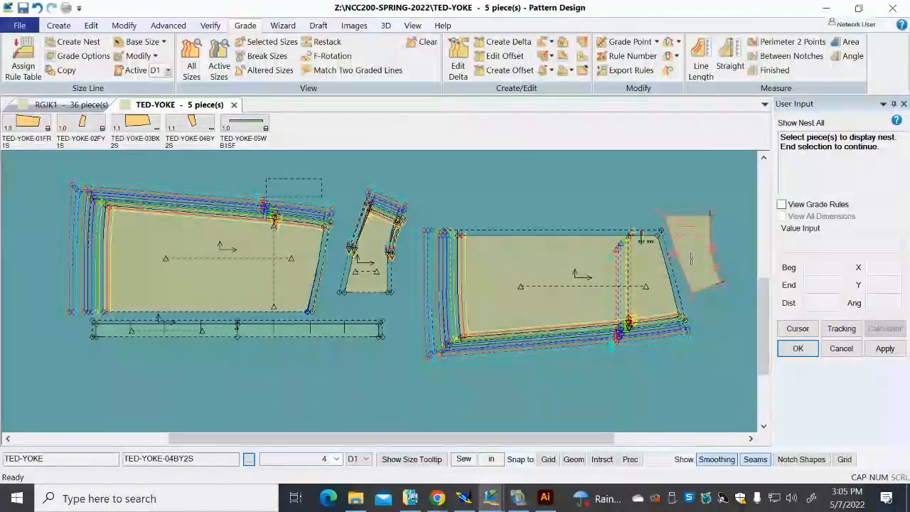
{"action": "right_click", "coordinate": [691, 259]}
{"action": "left_click", "coordinate": [680, 261]}
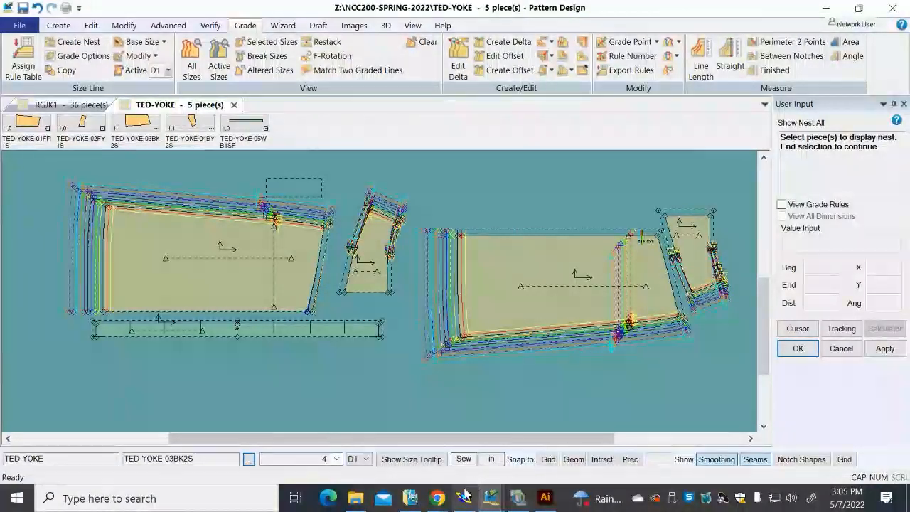
{"action": "mouse_move", "coordinate": [435, 500]}
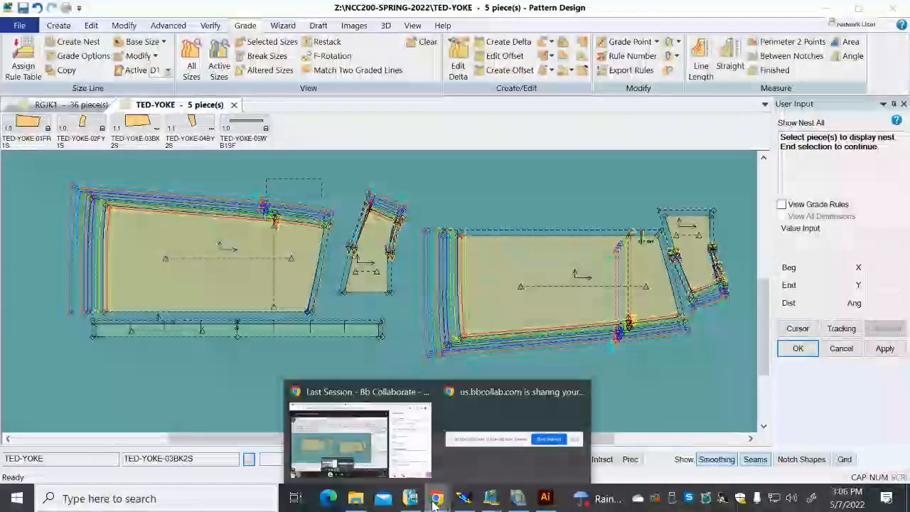
{"action": "right_click", "coordinate": [139, 367]}
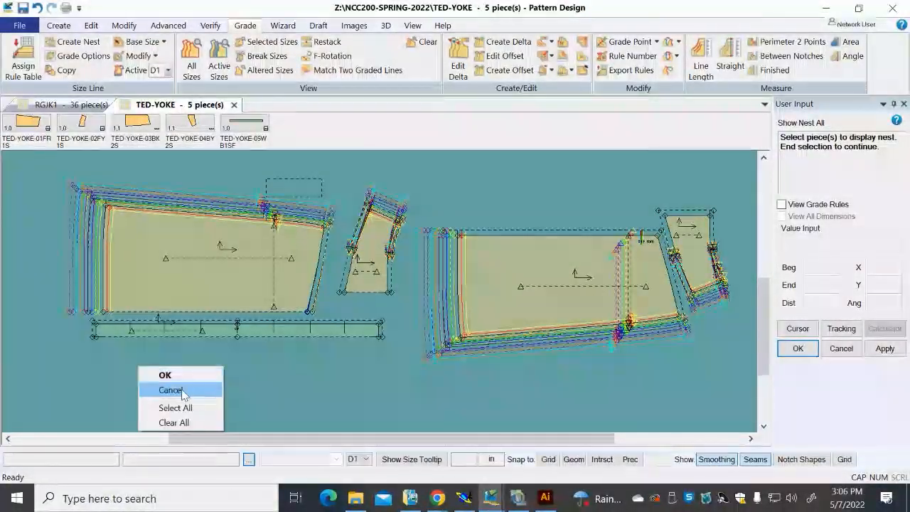
{"action": "left_click", "coordinate": [178, 390]}
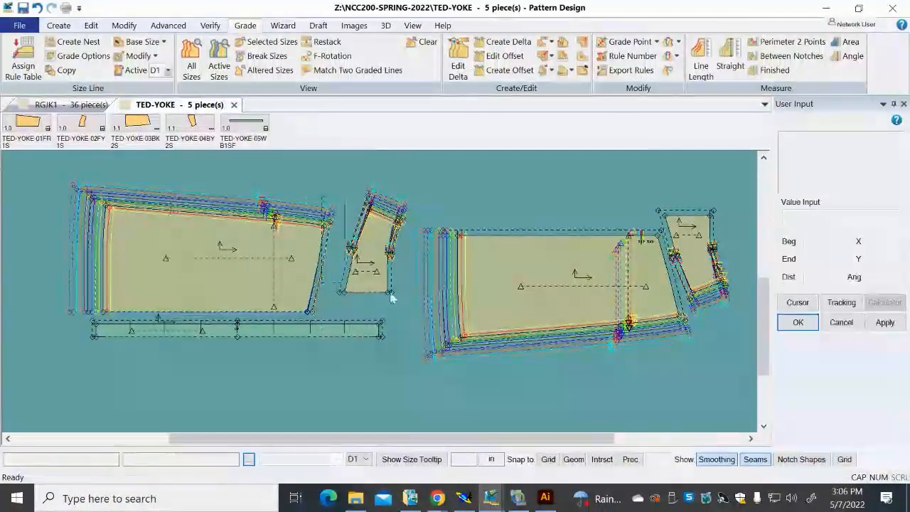
Apply grade rule -1 in D1 to all points of every TED-YOKE piece with Edit Point Info
{"action": "scroll", "coordinate": [304, 351], "scroll_direction": "up", "scroll_amount": 3}
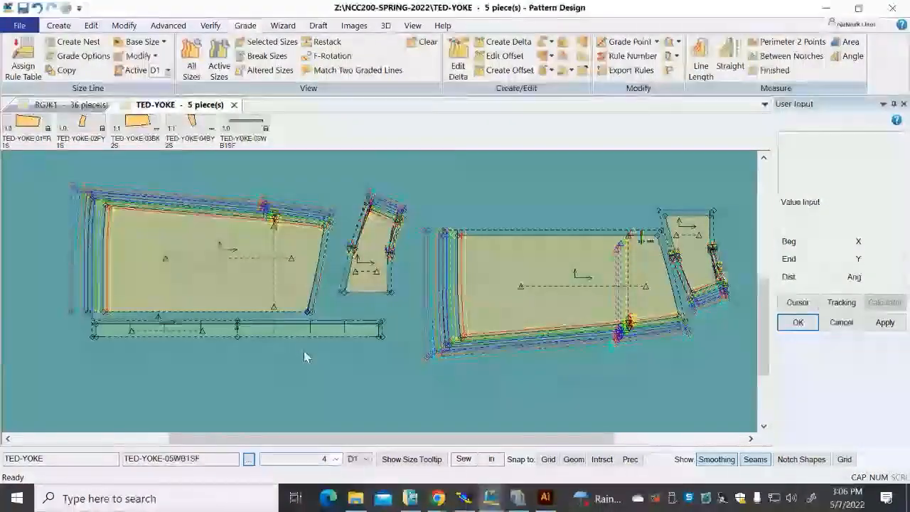
{"action": "scroll", "coordinate": [303, 350], "scroll_direction": "down", "scroll_amount": 4}
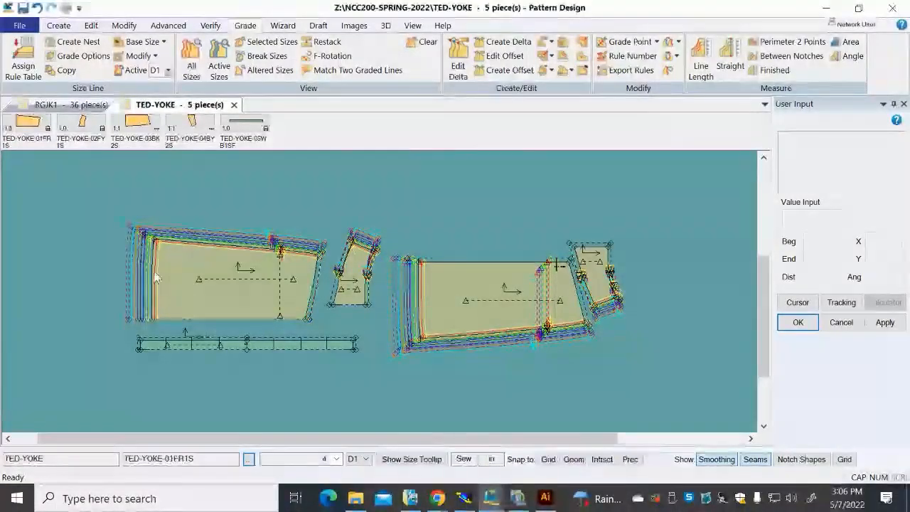
{"action": "right_click", "coordinate": [74, 187]}
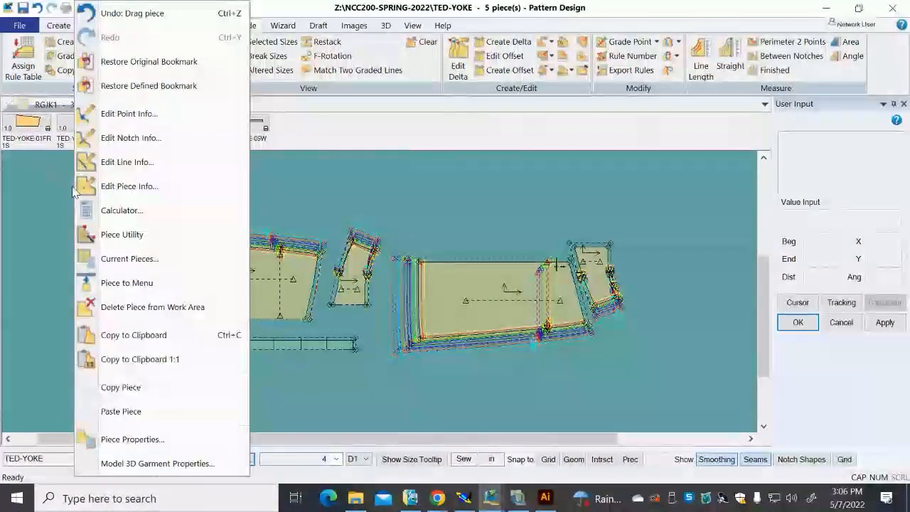
{"action": "left_click", "coordinate": [126, 113]}
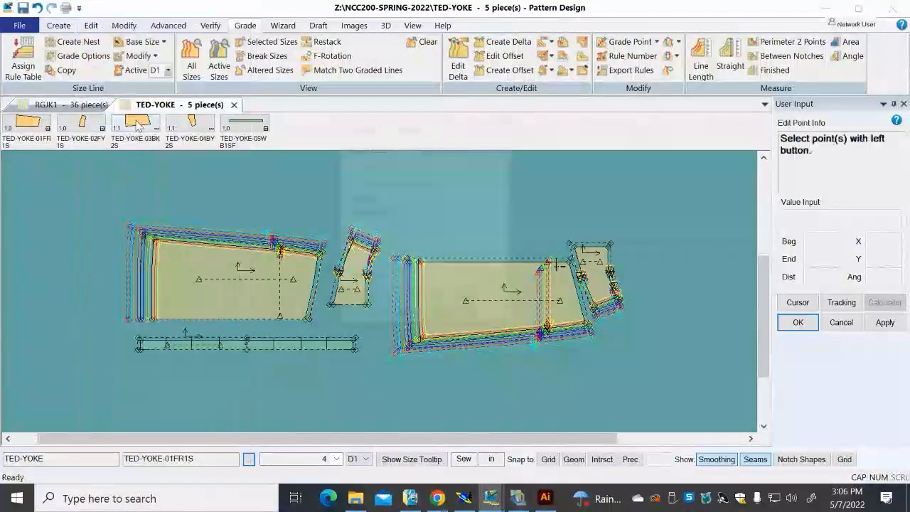
{"action": "left_click_drag", "start_coordinate": [448, 132], "coordinate": [822, 194]}
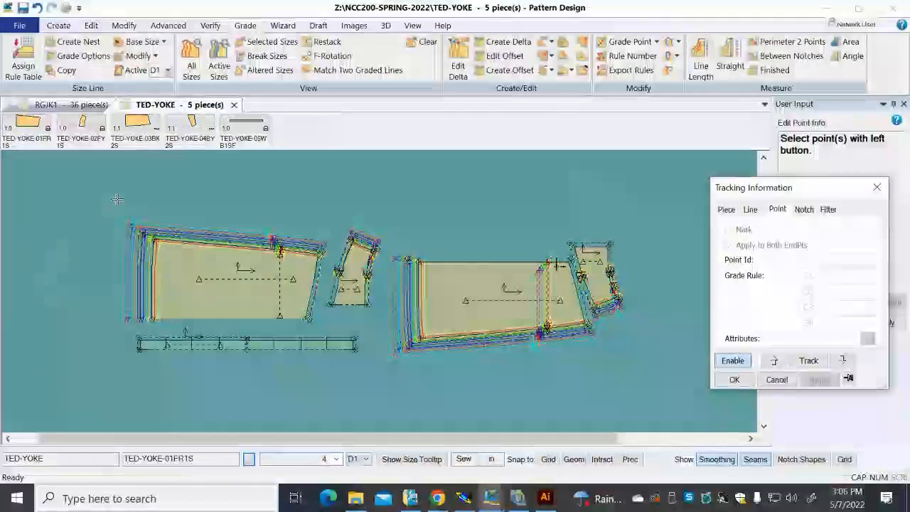
{"action": "left_click_drag", "start_coordinate": [129, 233], "coordinate": [655, 396]}
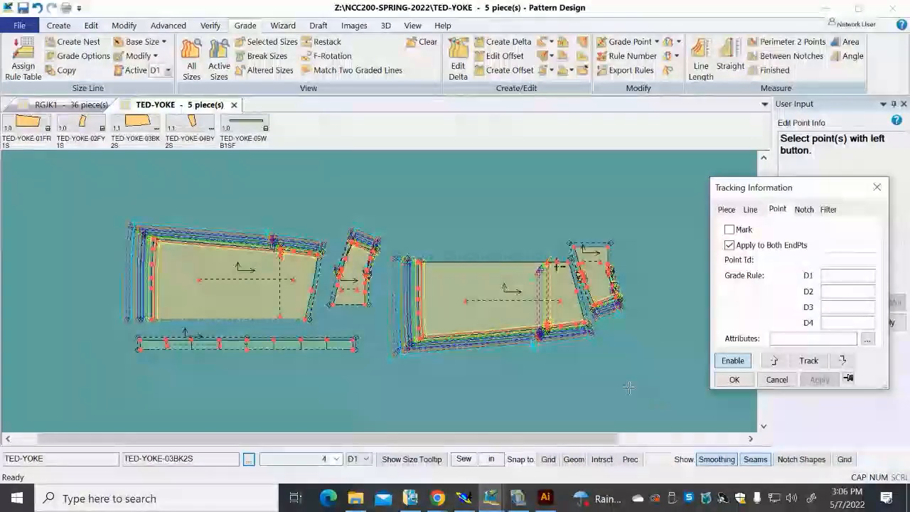
{"action": "left_click", "coordinate": [835, 277]}
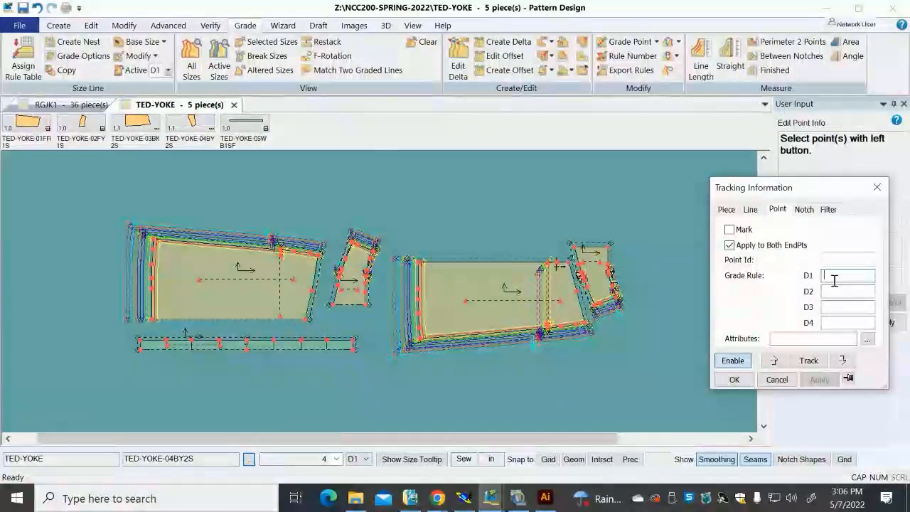
{"action": "type", "text": "1"}
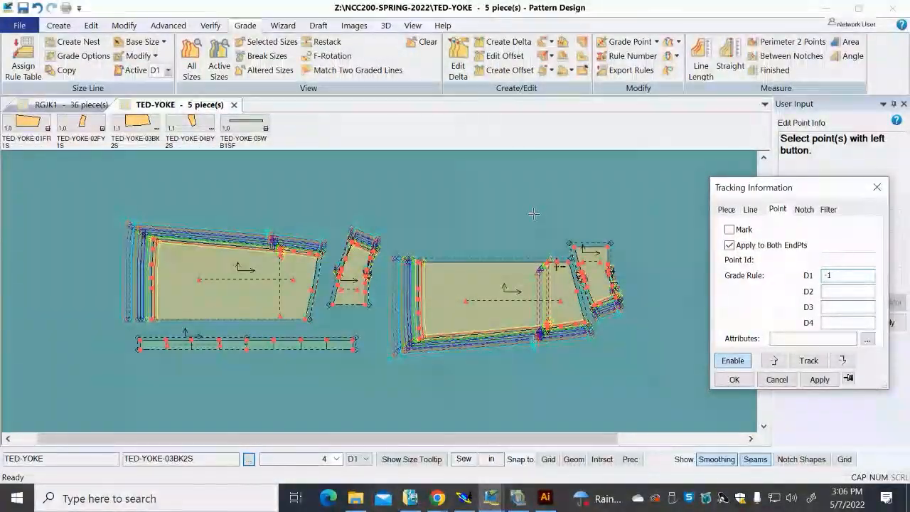
{"action": "left_click", "coordinate": [819, 380]}
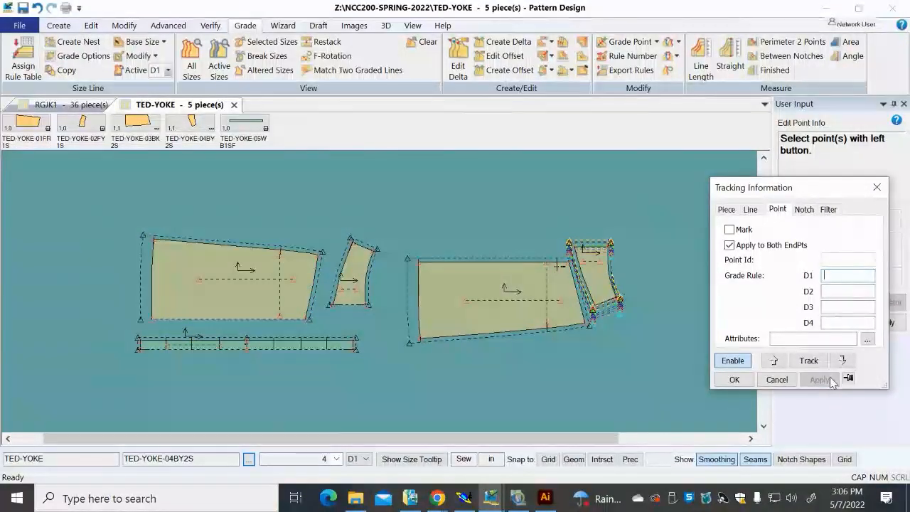
{"action": "left_click", "coordinate": [734, 379]}
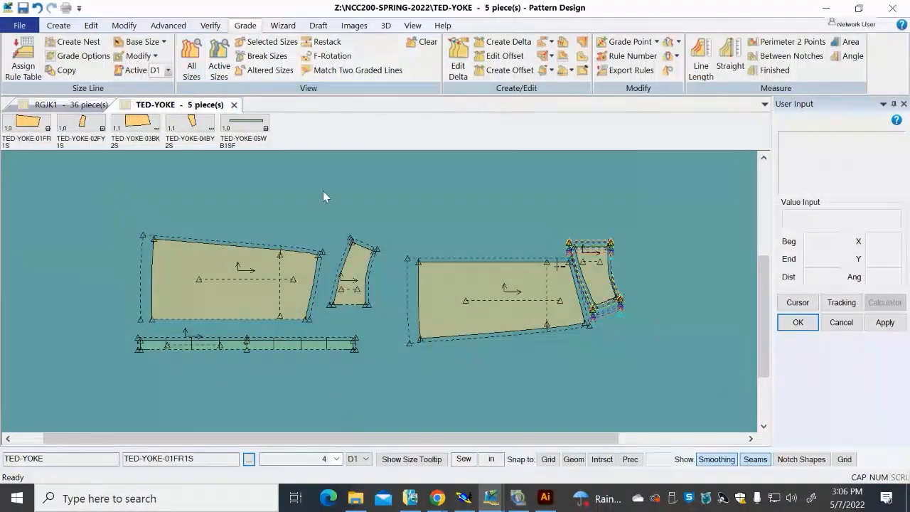
Apply grade rule -1 in D1 again to the points of back yoke TED-YOKE-04BY2S and the adjoining end of the back piece
{"action": "right_click", "coordinate": [395, 162]}
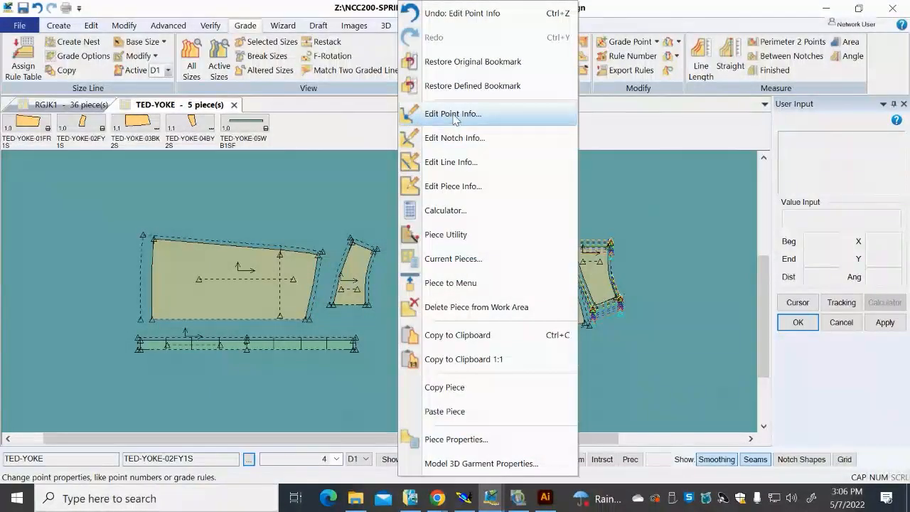
{"action": "left_click", "coordinate": [459, 116]}
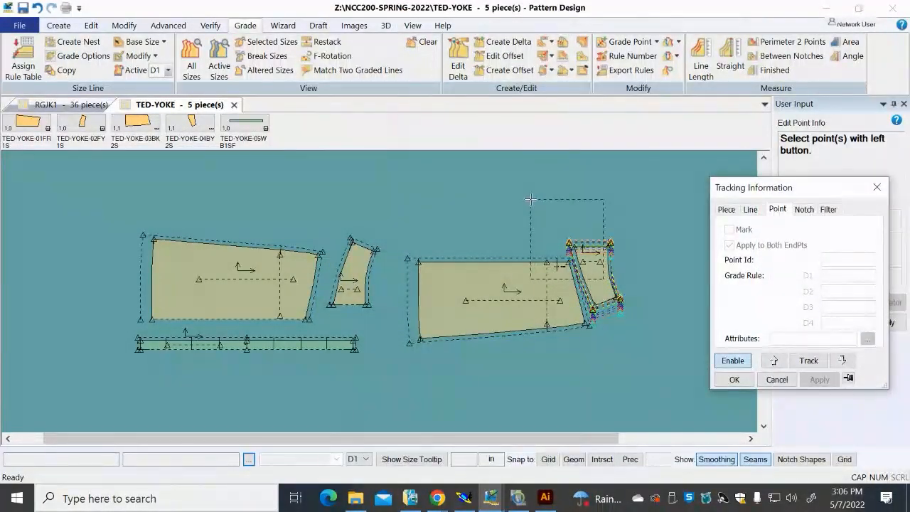
{"action": "left_click_drag", "start_coordinate": [530, 199], "coordinate": [530, 201]}
{"action": "left_click_drag", "start_coordinate": [647, 361], "coordinate": [648, 357]}
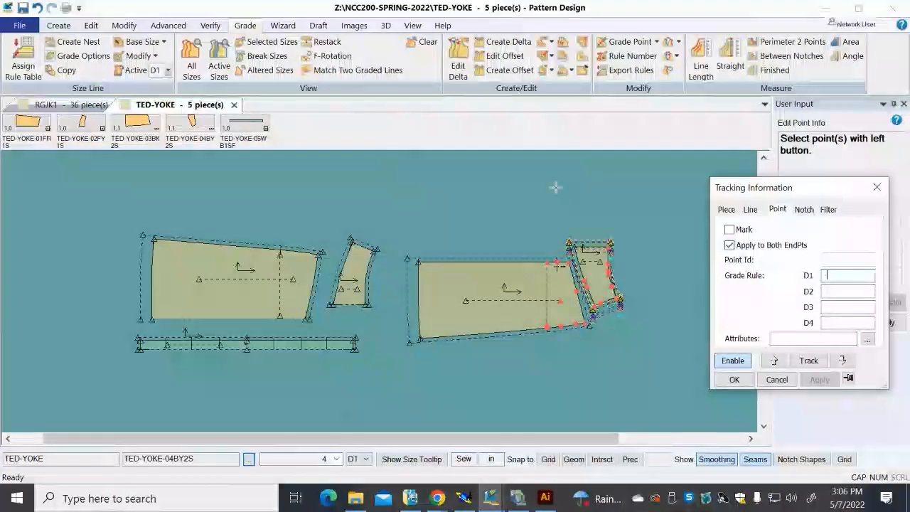
{"action": "type", "text": "-1"}
{"action": "left_click", "coordinate": [820, 381]}
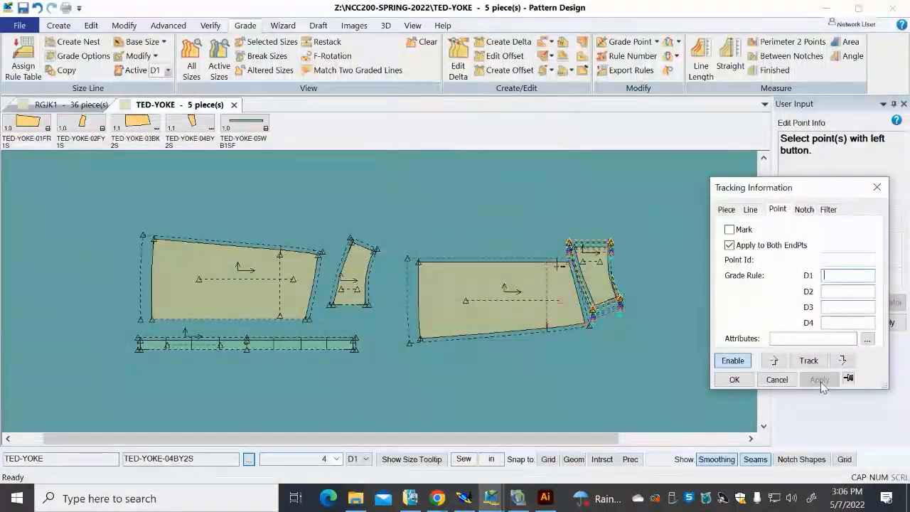
{"action": "left_click", "coordinate": [734, 379]}
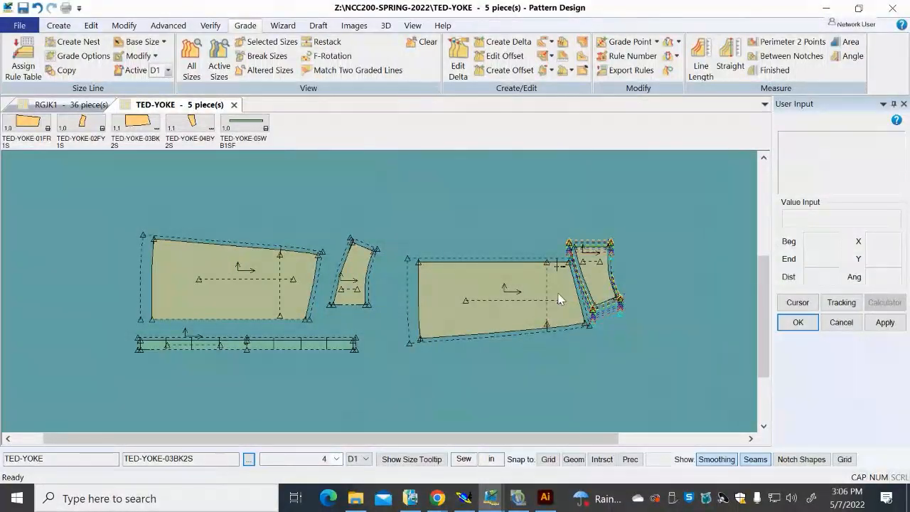
Move the back piece below the waistband and shift the back yoke within the open space so it stands alone
{"action": "left_click_drag", "start_coordinate": [489, 315], "coordinate": [219, 408]}
{"action": "scroll", "coordinate": [635, 284], "scroll_direction": "up", "scroll_amount": 4}
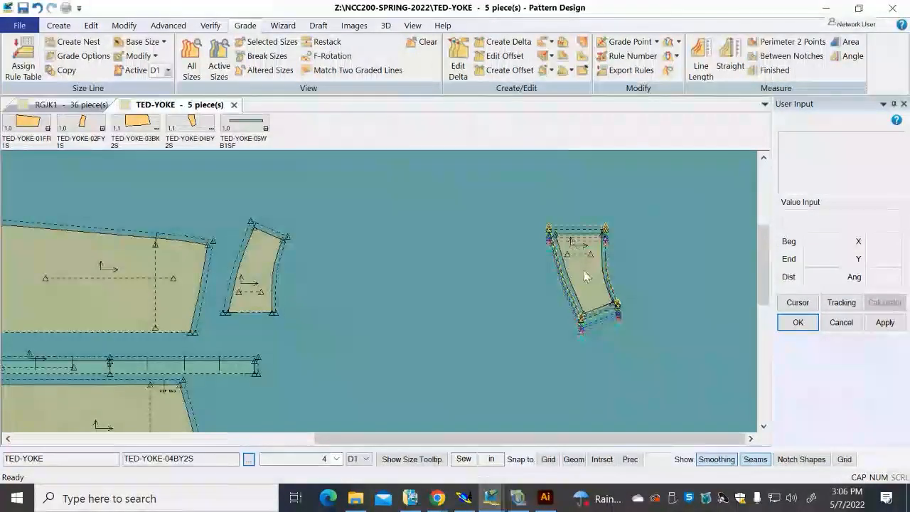
{"action": "left_click_drag", "start_coordinate": [586, 277], "coordinate": [475, 312]}
Select only the isolated back yoke's points in Edit Point Info and assign them D1 grade rule -1
{"action": "right_click", "coordinate": [578, 221]}
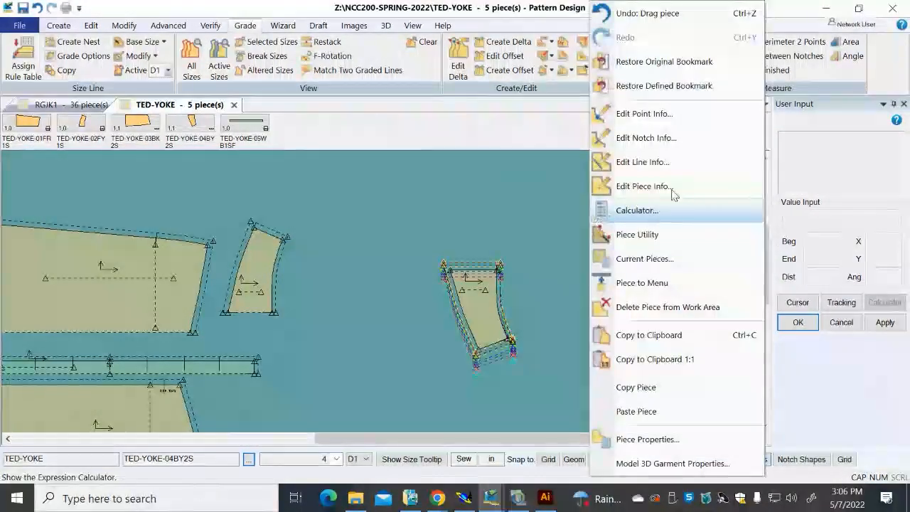
{"action": "left_click", "coordinate": [682, 115]}
{"action": "left_click_drag", "start_coordinate": [401, 237], "coordinate": [596, 416]}
{"action": "left_click", "coordinate": [856, 276]}
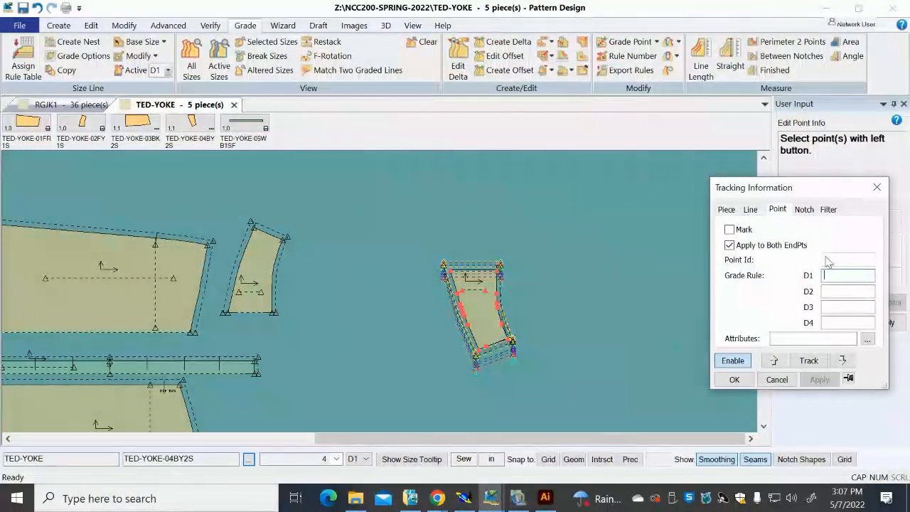
{"action": "type", "text": "-1"}
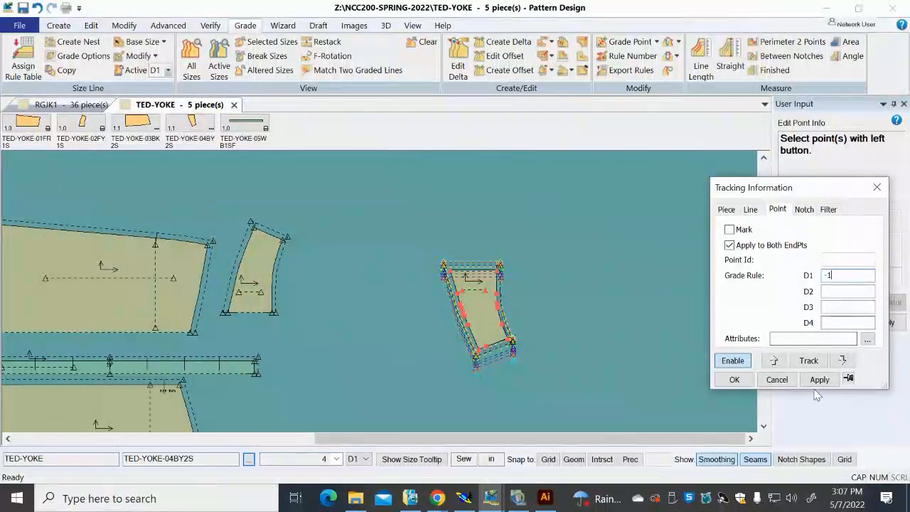
{"action": "left_click", "coordinate": [818, 379]}
{"action": "left_click", "coordinate": [736, 379]}
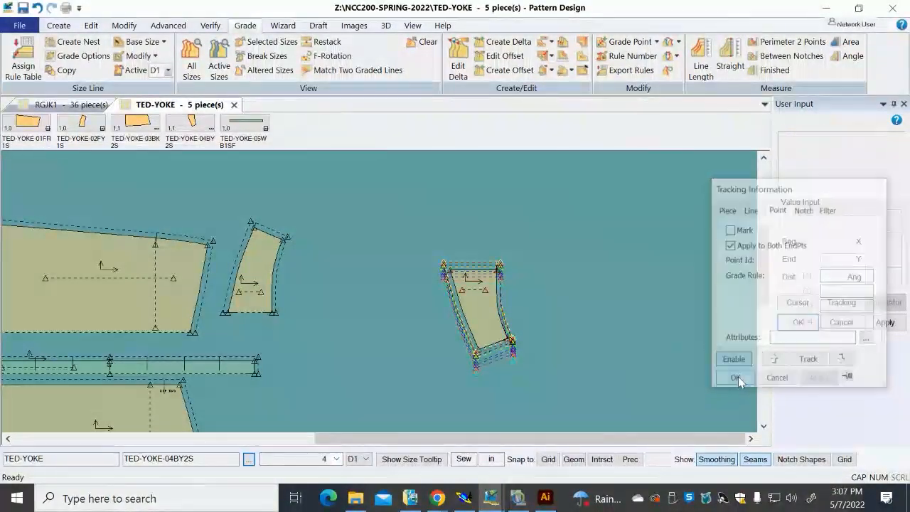
Display the point grade rules on the pieces and shift the back yoke slightly toward the front yoke
{"action": "scroll", "coordinate": [438, 353], "scroll_direction": "down", "scroll_amount": 2}
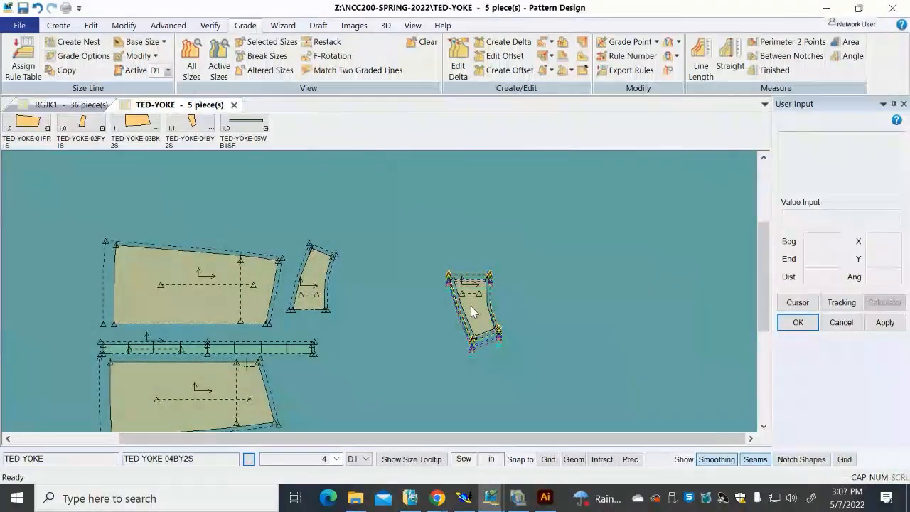
{"action": "scroll", "coordinate": [471, 305], "scroll_direction": "up", "scroll_amount": 2}
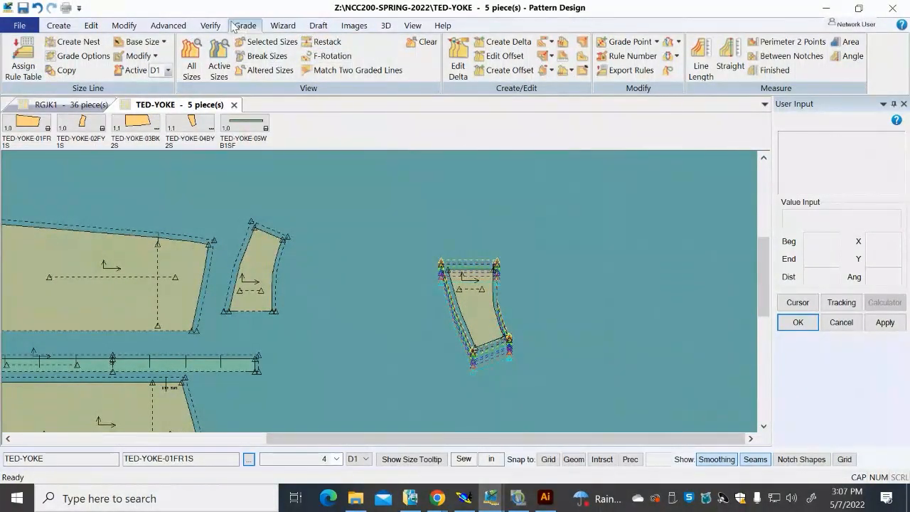
{"action": "left_click", "coordinate": [412, 27]}
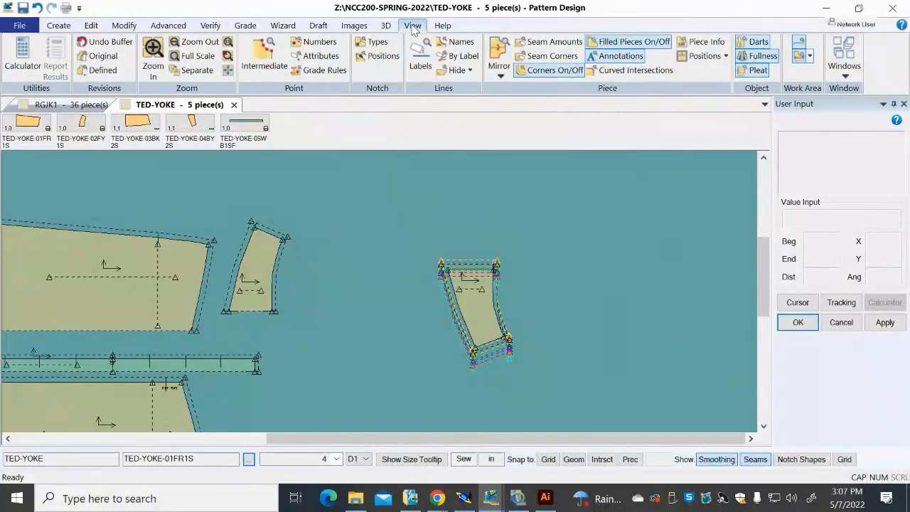
{"action": "left_click", "coordinate": [318, 70]}
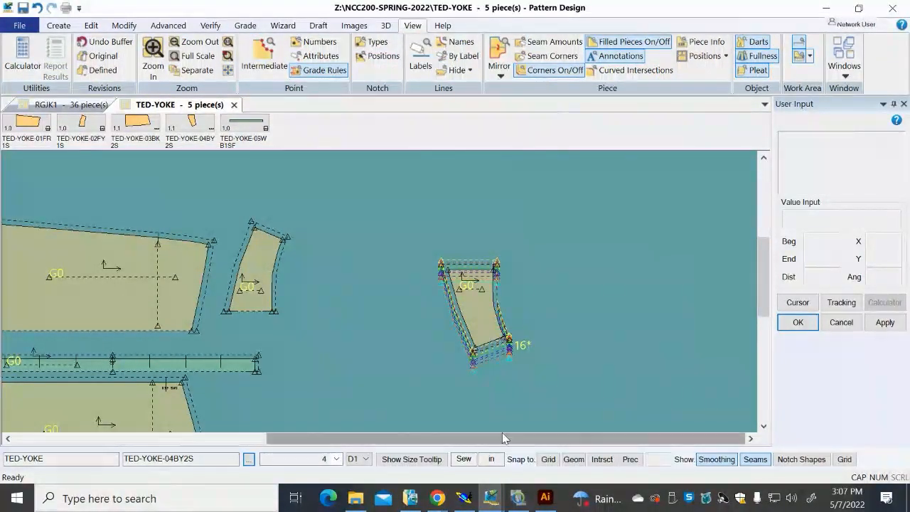
{"action": "left_click_drag", "start_coordinate": [476, 320], "coordinate": [438, 318]}
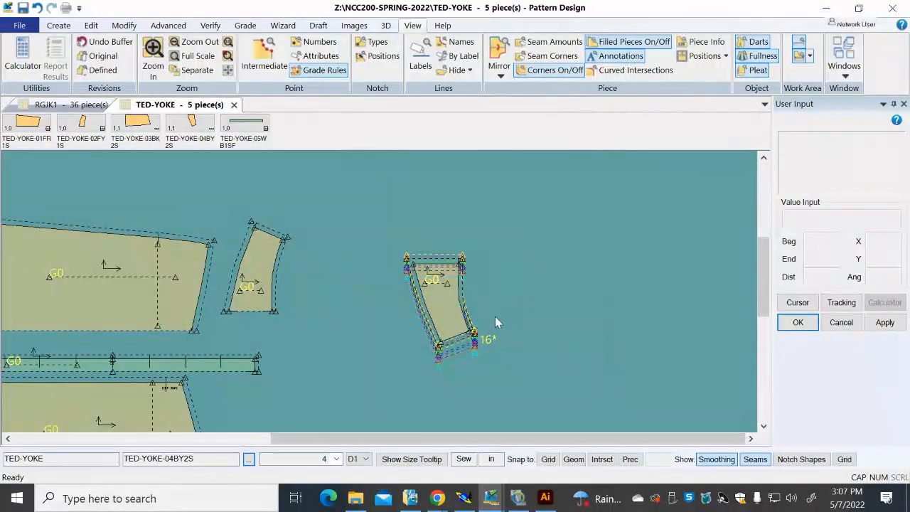
Save the back yoke piece TED-YOKE-04BY2S with the Save Pieces option and end the save command
{"action": "key", "text": "ctrl+s"}
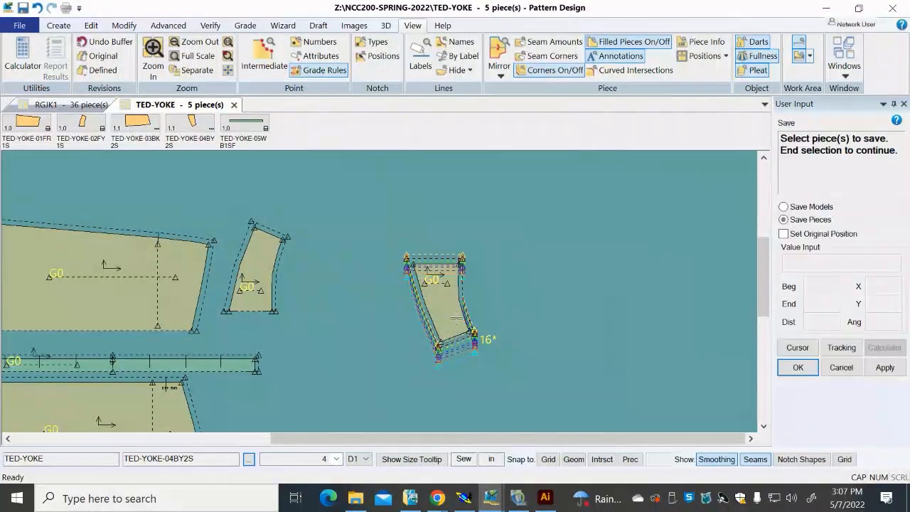
{"action": "left_click", "coordinate": [435, 303]}
{"action": "right_click", "coordinate": [435, 303]}
{"action": "left_click", "coordinate": [435, 304]}
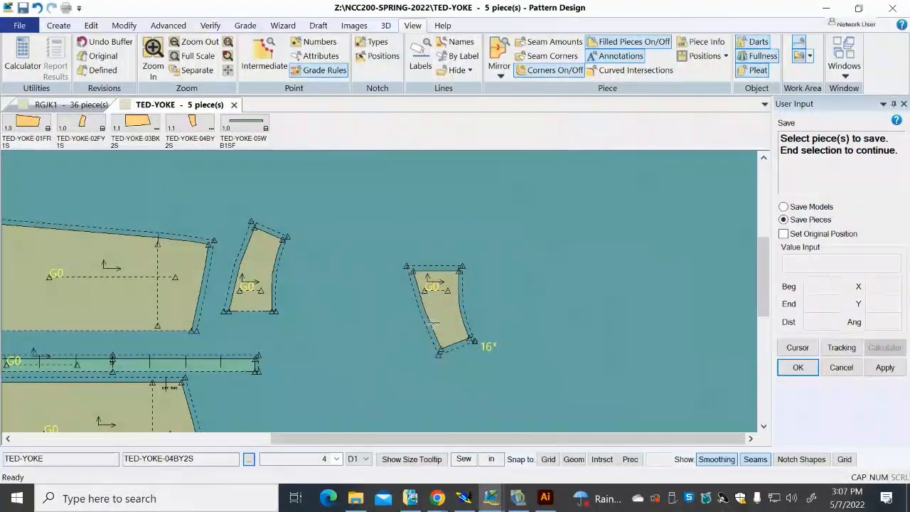
{"action": "right_click", "coordinate": [436, 325]}
{"action": "left_click", "coordinate": [418, 322]}
Place the back yoke beside the back piece below the front yoke, and nudge the waistband slightly upward
{"action": "left_click_drag", "start_coordinate": [431, 309], "coordinate": [423, 304]}
{"action": "scroll", "coordinate": [423, 298], "scroll_direction": "down", "scroll_amount": 1}
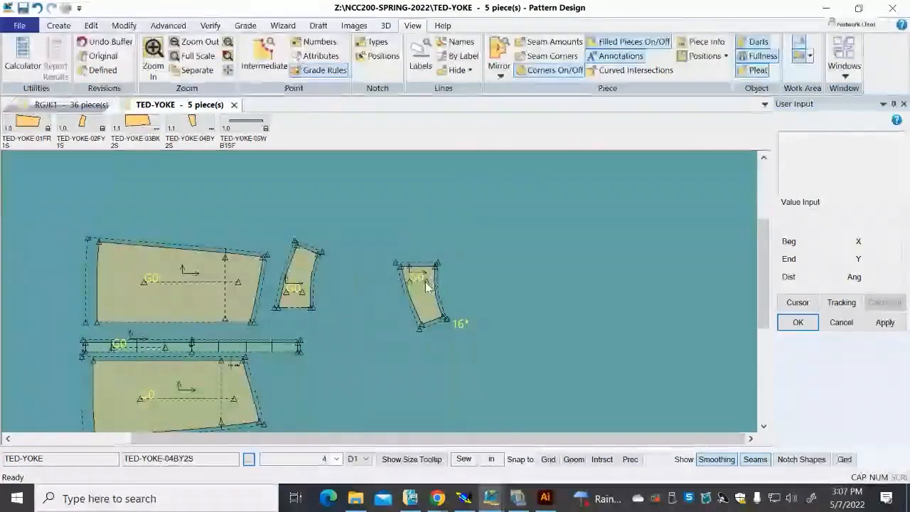
{"action": "left_click_drag", "start_coordinate": [430, 307], "coordinate": [316, 396]}
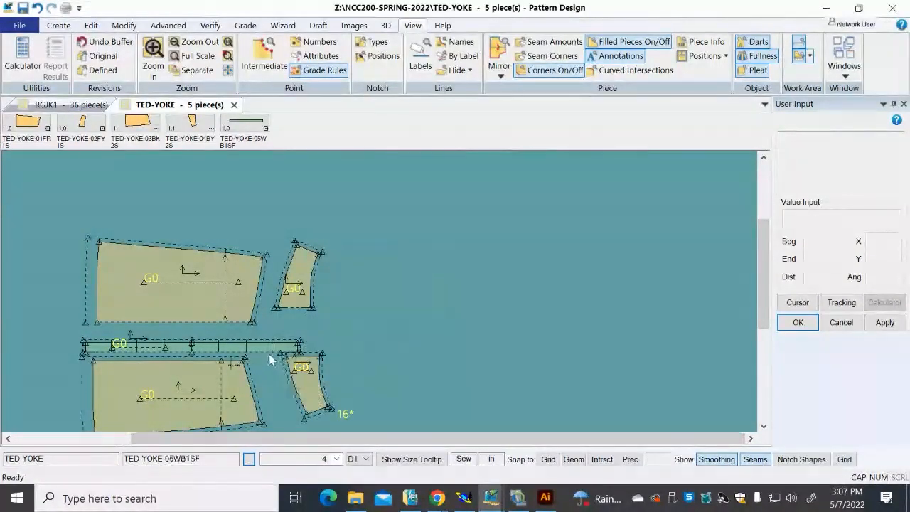
{"action": "left_click_drag", "start_coordinate": [269, 349], "coordinate": [271, 345]}
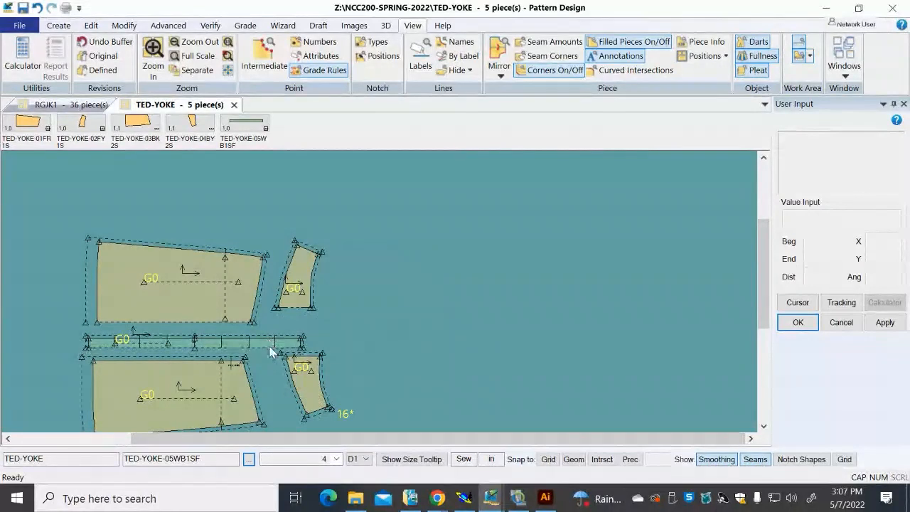
Show the nest of all graded sizes for all TED-YOKE pieces and end the nest command
{"action": "key", "text": "F6"}
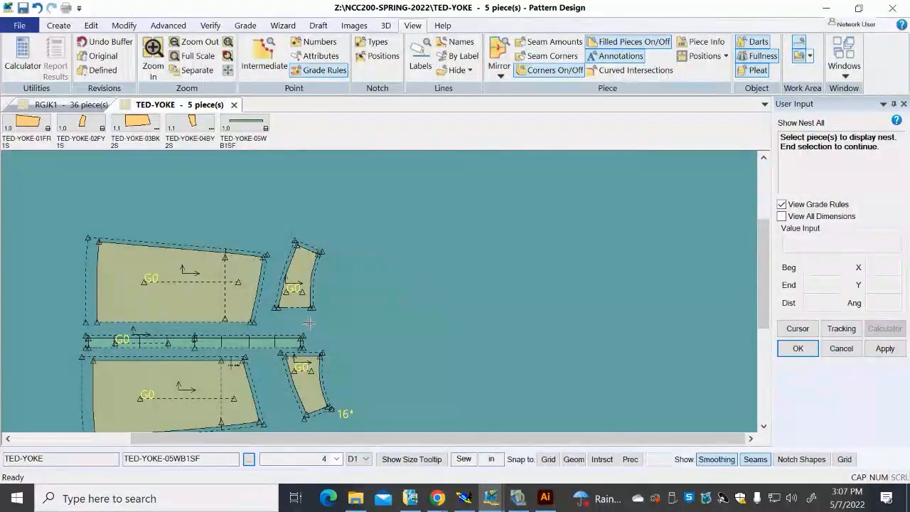
{"action": "right_click", "coordinate": [309, 323]}
{"action": "left_click", "coordinate": [315, 358]}
{"action": "right_click", "coordinate": [334, 354]}
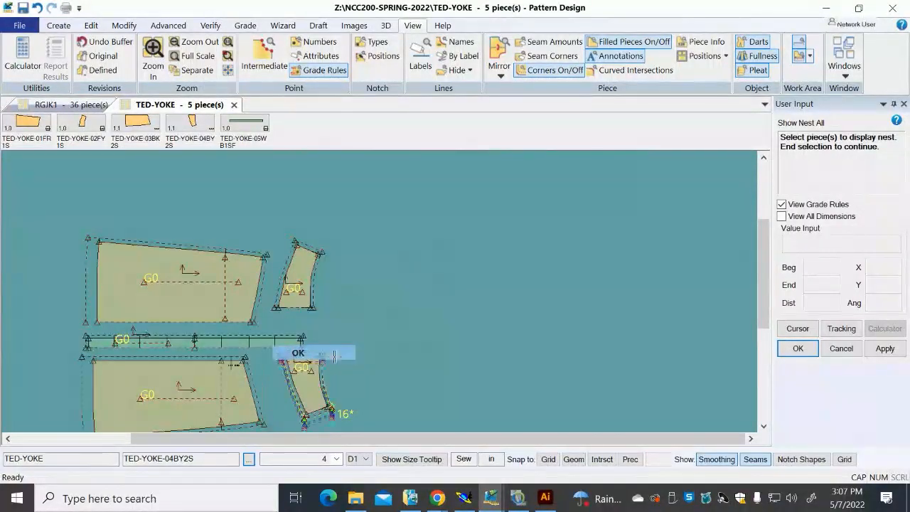
{"action": "right_click", "coordinate": [376, 355]}
{"action": "left_click", "coordinate": [398, 363]}
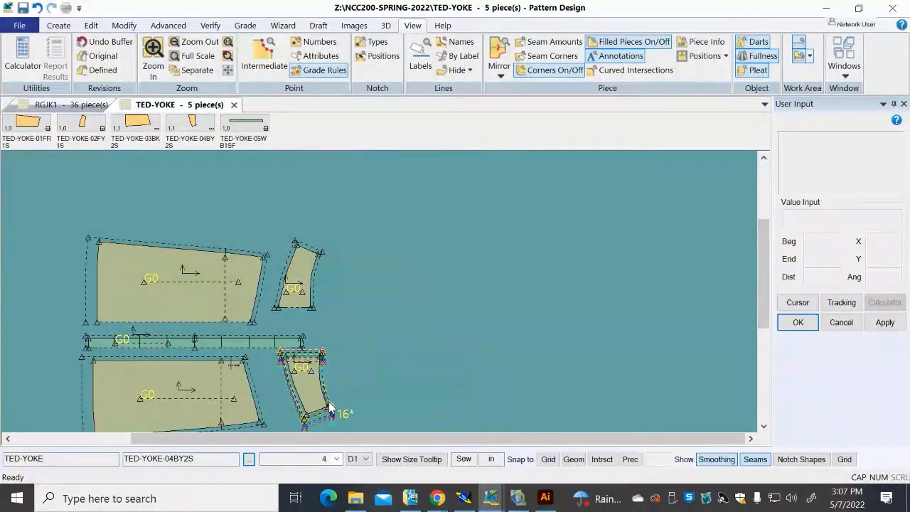
Move the nested back yoke away from the other pieces into open space and inspect its grading up close
{"action": "left_click_drag", "start_coordinate": [329, 407], "coordinate": [480, 369]}
{"action": "scroll", "coordinate": [477, 371], "scroll_direction": "up", "scroll_amount": 3}
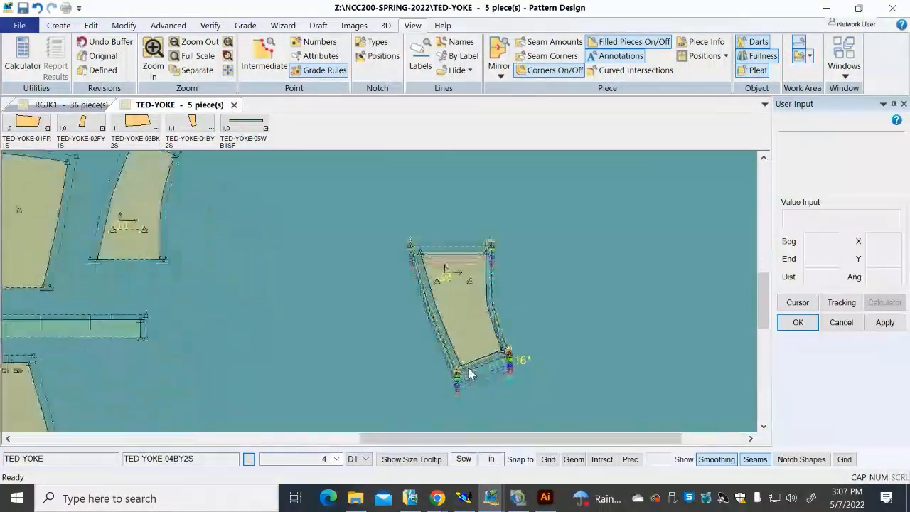
{"action": "scroll", "coordinate": [469, 373], "scroll_direction": "up", "scroll_amount": 2}
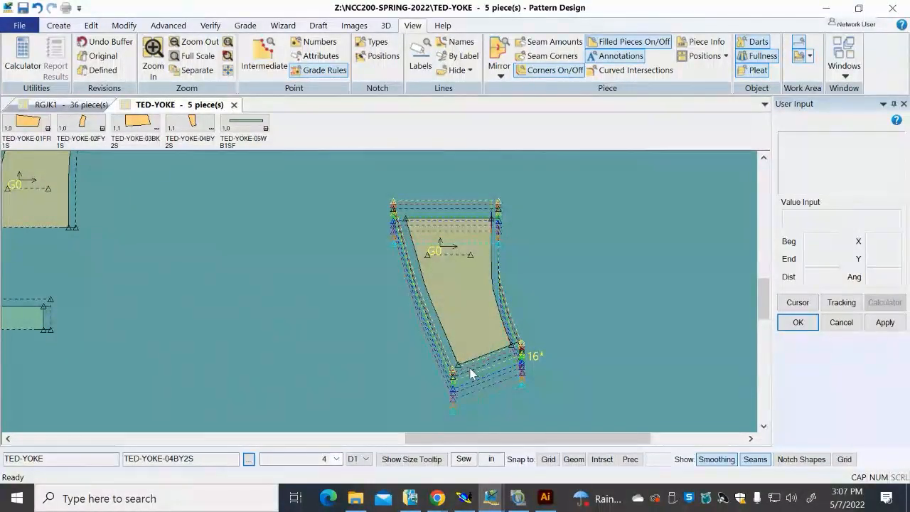
Try to assign D1 grade rule -1 to the back yoke's points through Edit Point Info, and close the tracking dialog
{"action": "right_click", "coordinate": [610, 315]}
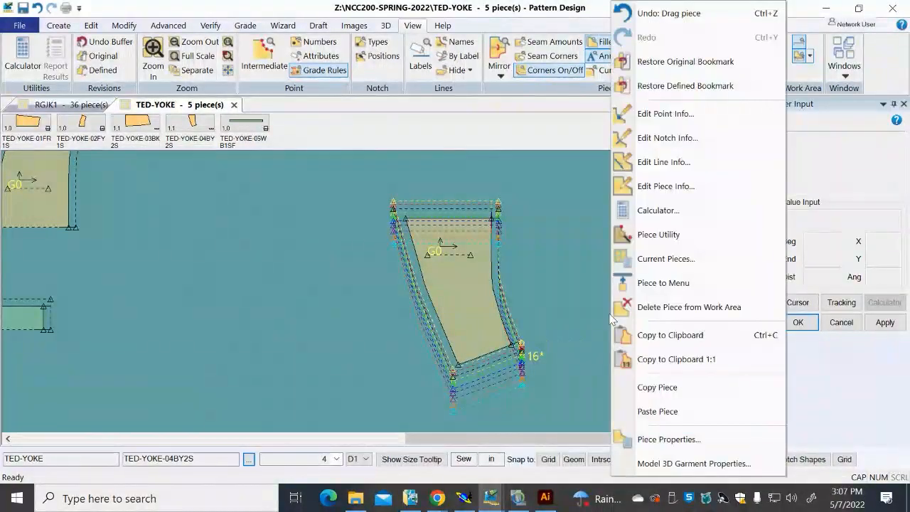
{"action": "left_click", "coordinate": [657, 115]}
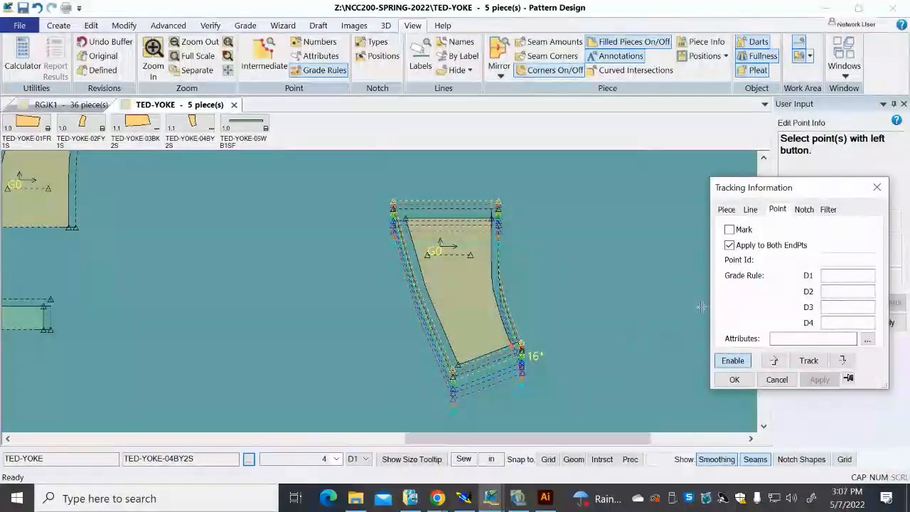
{"action": "type", "text": "-1"}
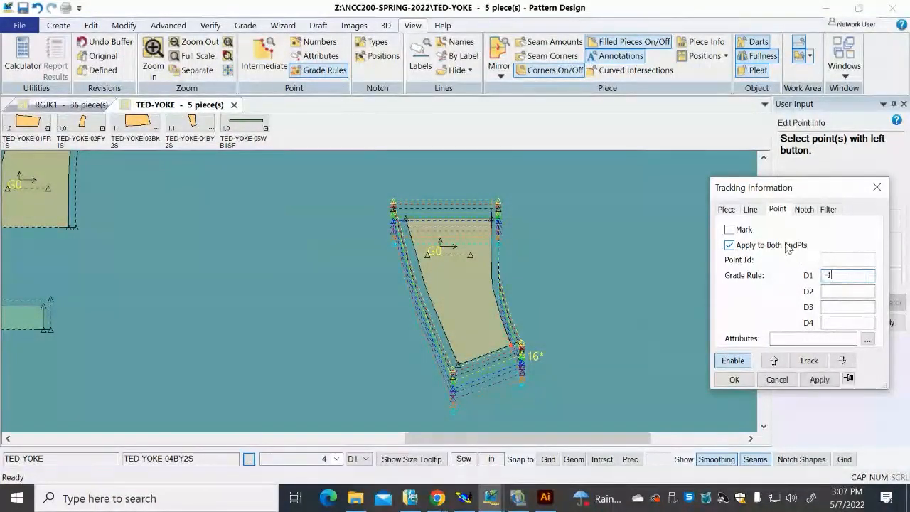
{"action": "left_click", "coordinate": [820, 379]}
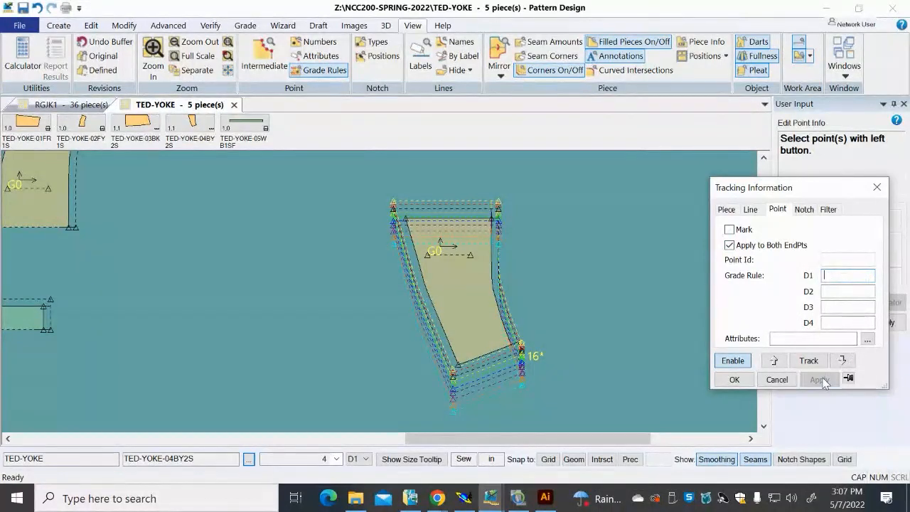
{"action": "left_click", "coordinate": [734, 380]}
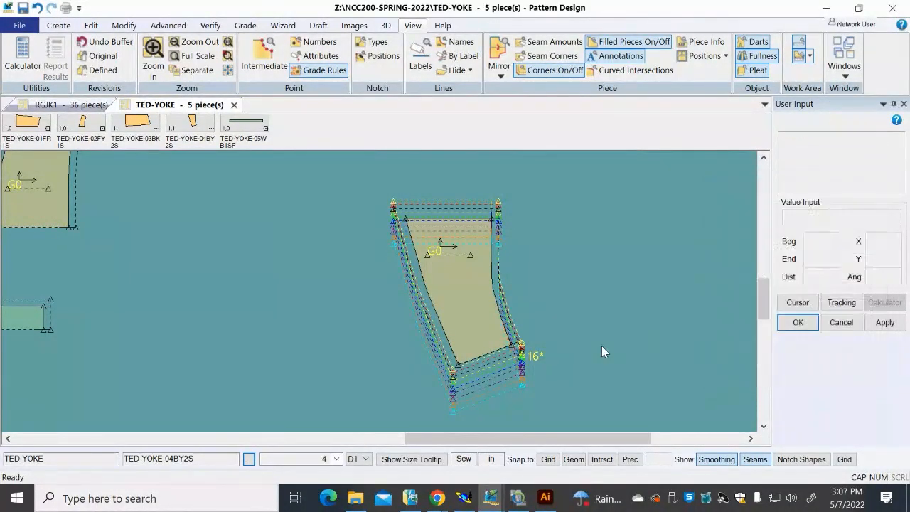
Toggle the seam display to compare the nested back yoke with and without seams, leaving the seams hidden
{"action": "left_click", "coordinate": [754, 459]}
{"action": "left_click", "coordinate": [754, 460]}
{"action": "left_click", "coordinate": [747, 461]}
{"action": "left_click", "coordinate": [749, 460]}
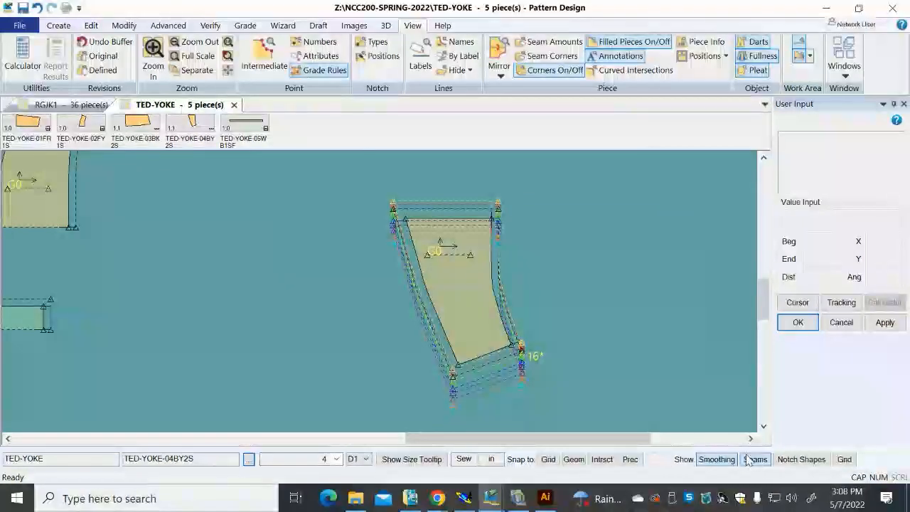
{"action": "left_click", "coordinate": [753, 460]}
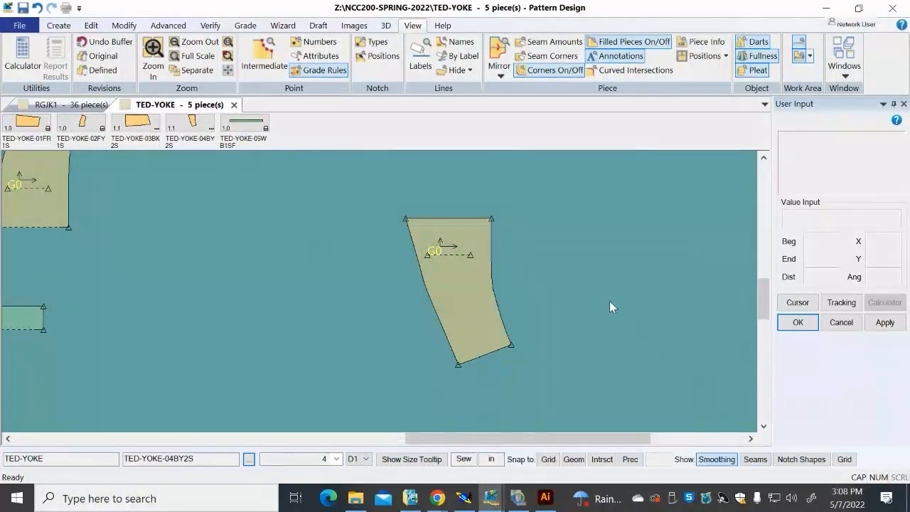
Move the back yoke closer to the other TED-YOKE pieces, to the open area below and beside the front yoke
{"action": "left_click_drag", "start_coordinate": [461, 300], "coordinate": [393, 288]}
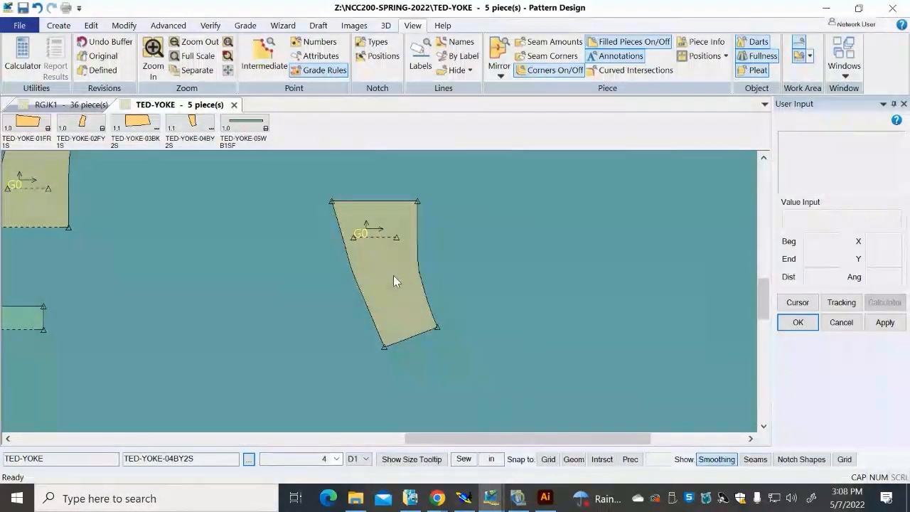
{"action": "key", "text": "F8"}
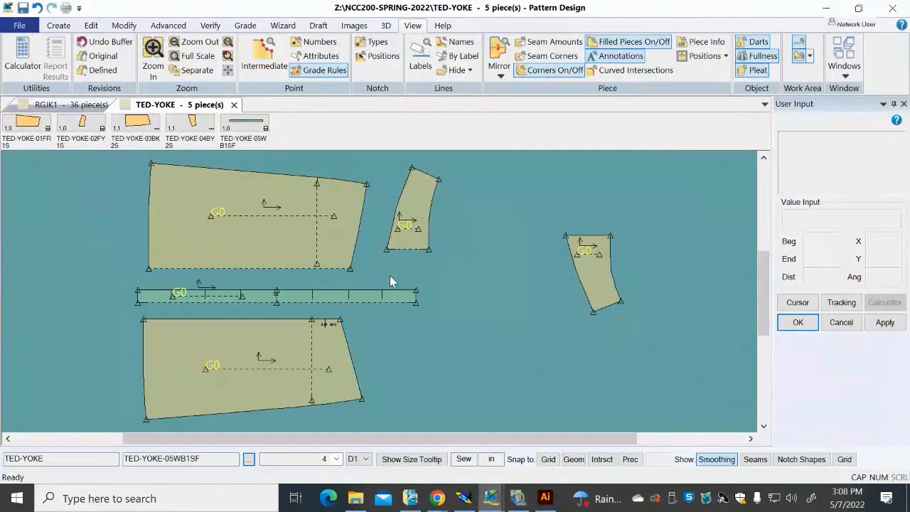
{"action": "left_click_drag", "start_coordinate": [599, 285], "coordinate": [480, 317]}
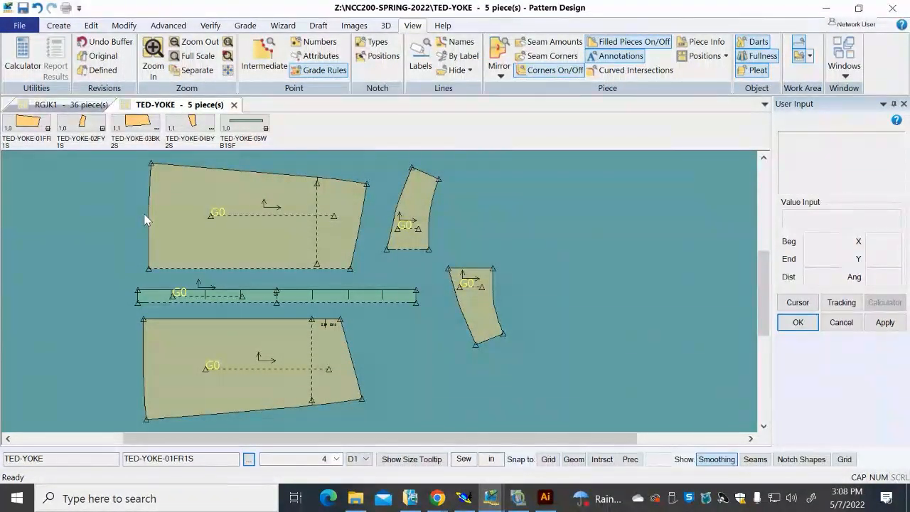
Run Show Nest All on the front and back yokes with View Grade Rules enabled, and end the selection
{"action": "key", "text": "F9"}
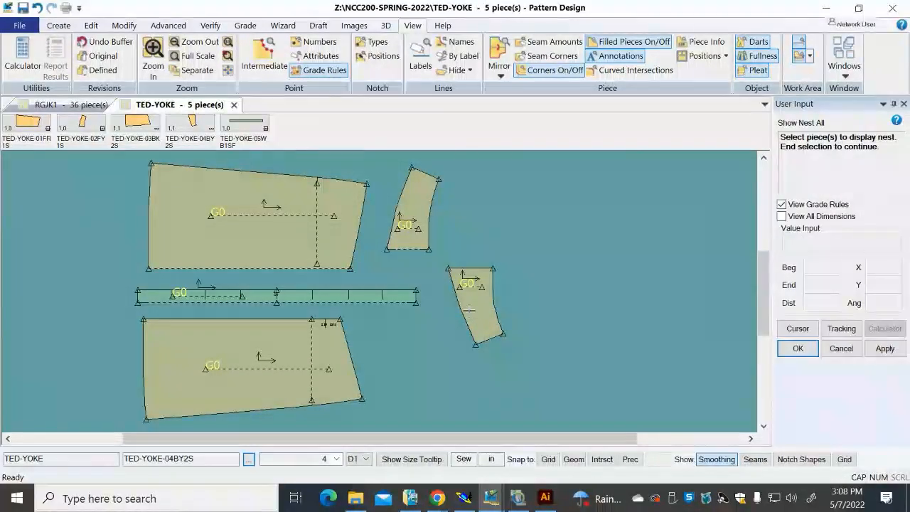
{"action": "left_click", "coordinate": [467, 310]}
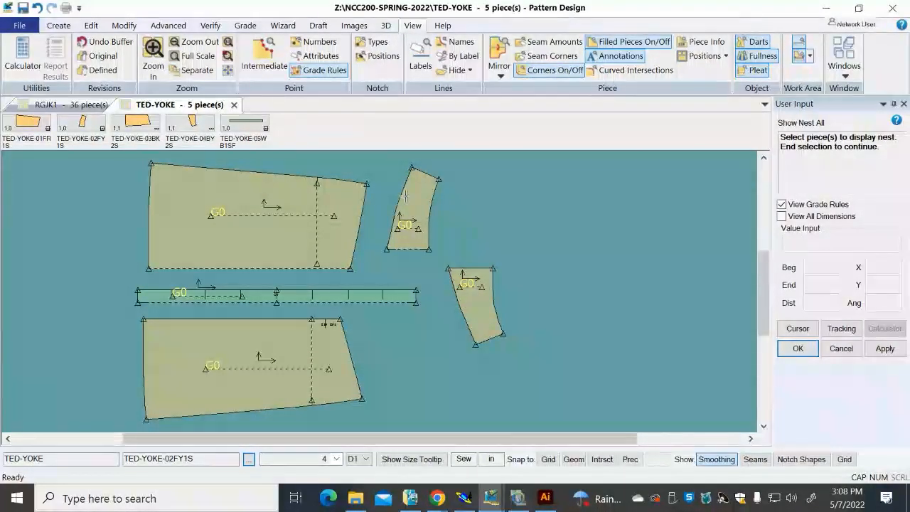
{"action": "left_click", "coordinate": [414, 216]}
{"action": "right_click", "coordinate": [471, 307]}
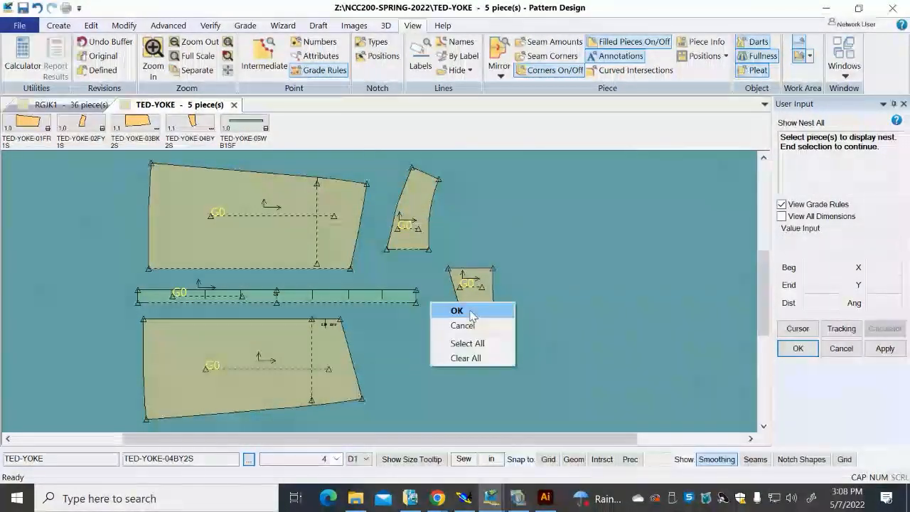
{"action": "left_click", "coordinate": [475, 308]}
Place the back yoke beside the back piece and the front yoke beside the front piece
{"action": "left_click_drag", "start_coordinate": [474, 308], "coordinate": [398, 359]}
{"action": "left_click_drag", "start_coordinate": [406, 228], "coordinate": [394, 249]}
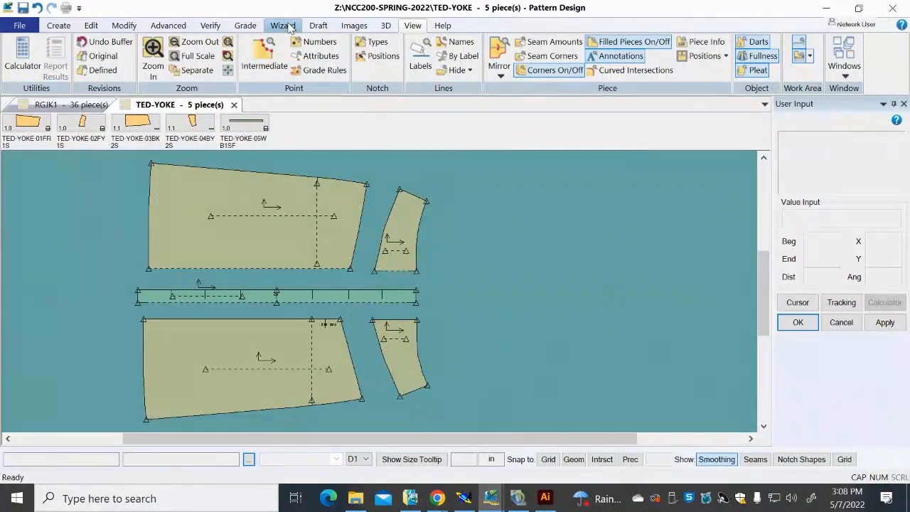
{"action": "left_click_drag", "start_coordinate": [402, 237], "coordinate": [418, 234]}
Move the waistband out to the open space beyond the yokes, and reposition the front piece with its yoke close beside it
{"action": "left_click_drag", "start_coordinate": [305, 300], "coordinate": [651, 320]}
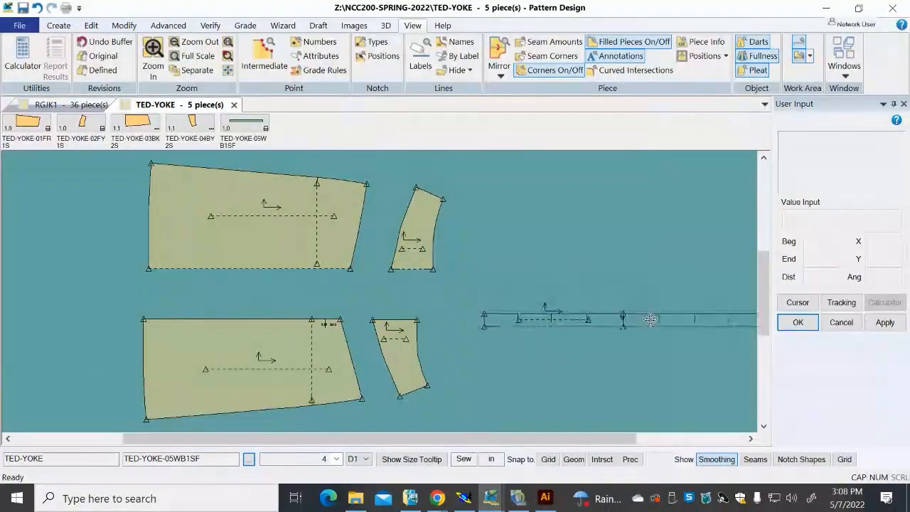
{"action": "left_click_drag", "start_coordinate": [331, 240], "coordinate": [328, 260]}
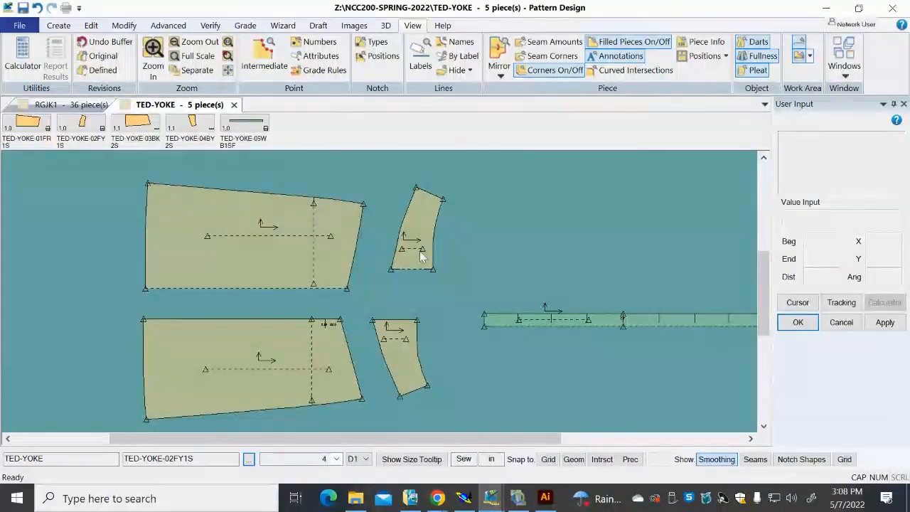
{"action": "left_click_drag", "start_coordinate": [421, 257], "coordinate": [392, 268]}
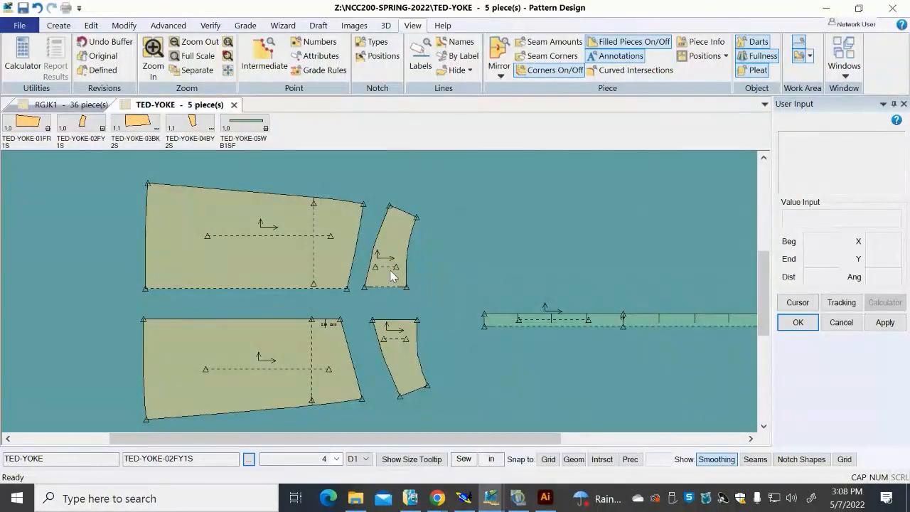
{"action": "left_click_drag", "start_coordinate": [318, 268], "coordinate": [327, 246]}
{"action": "left_click_drag", "start_coordinate": [394, 270], "coordinate": [401, 248]}
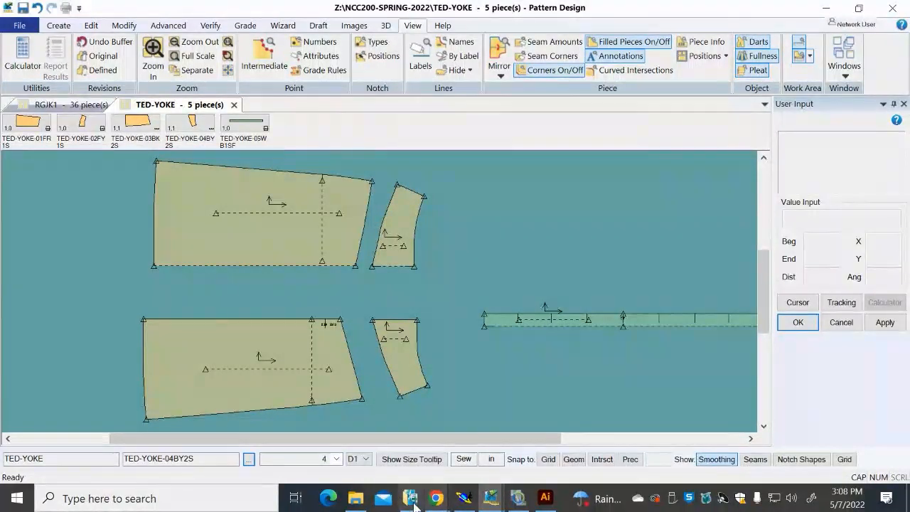
Close the Export from AccuMark window, look at the TED-YOKE model in AccuMark Explorer, and return to it in Pattern Design
{"action": "left_click", "coordinate": [517, 498]}
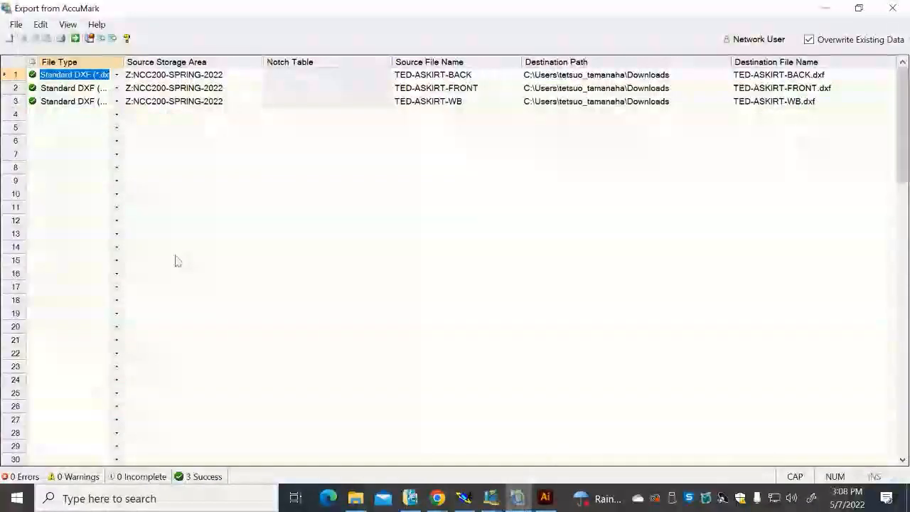
{"action": "left_click", "coordinate": [893, 9]}
{"action": "left_click", "coordinate": [428, 501]}
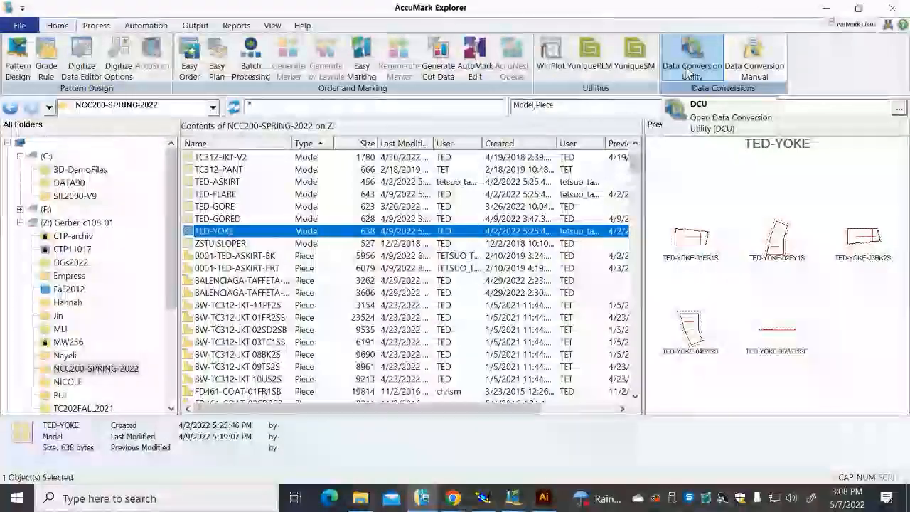
{"action": "left_click", "coordinate": [513, 501]}
{"action": "left_click", "coordinate": [619, 432]}
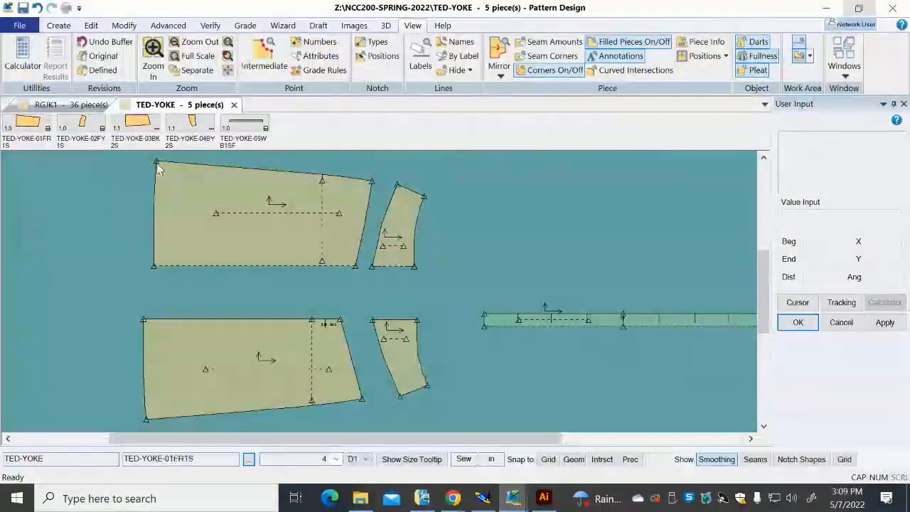
Shift the front, back and back yoke pieces slightly to tidy their arrangement in the work area
{"action": "left_click_drag", "start_coordinate": [257, 262], "coordinate": [235, 255]}
{"action": "left_click_drag", "start_coordinate": [282, 368], "coordinate": [265, 348]}
{"action": "mouse_move", "coordinate": [392, 337]}
{"action": "left_mouse_down"}
{"action": "mouse_move", "coordinate": [384, 321]}
{"action": "mouse_move", "coordinate": [383, 339]}
{"action": "left_mouse_up"}
{"action": "left_click_drag", "start_coordinate": [287, 364], "coordinate": [298, 369]}
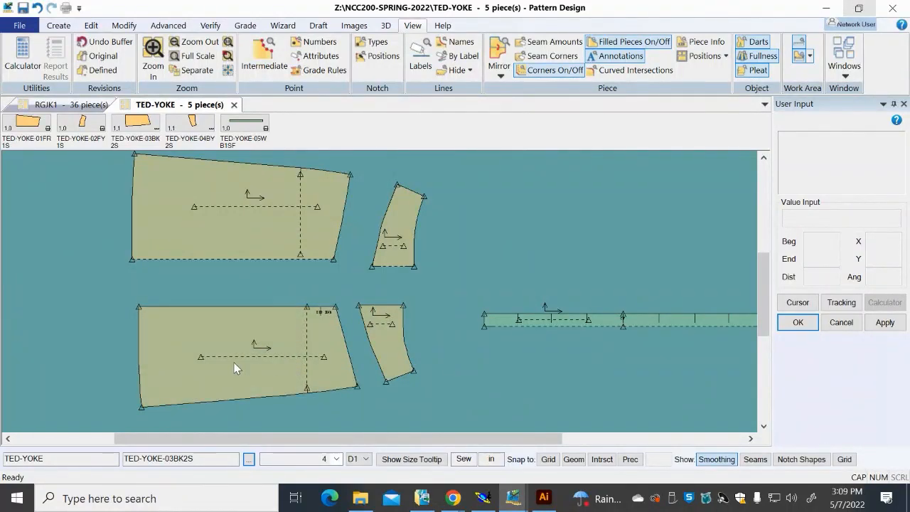
Export the back piece TED-YOKE-03BK2S as Standard DXF to the Downloads folder, saving the modified piece first, and close the export results
{"action": "left_click", "coordinate": [19, 27]}
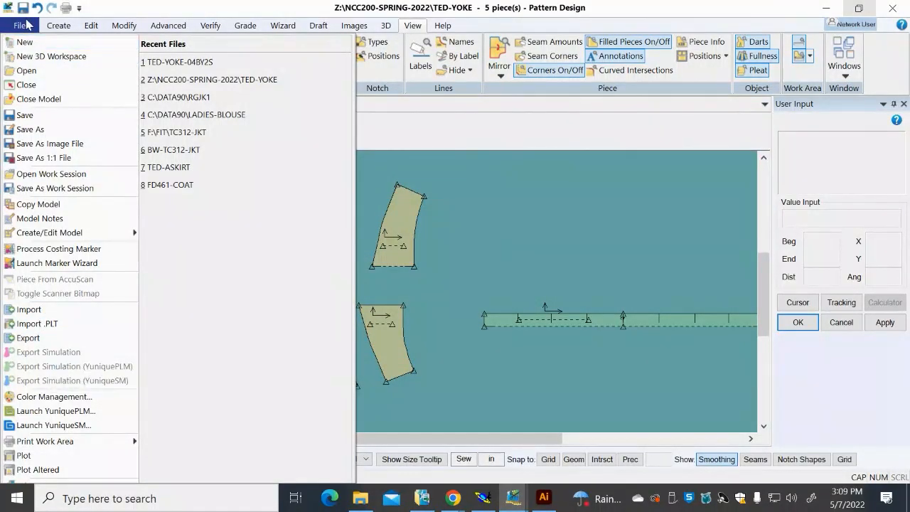
{"action": "left_click", "coordinate": [30, 338]}
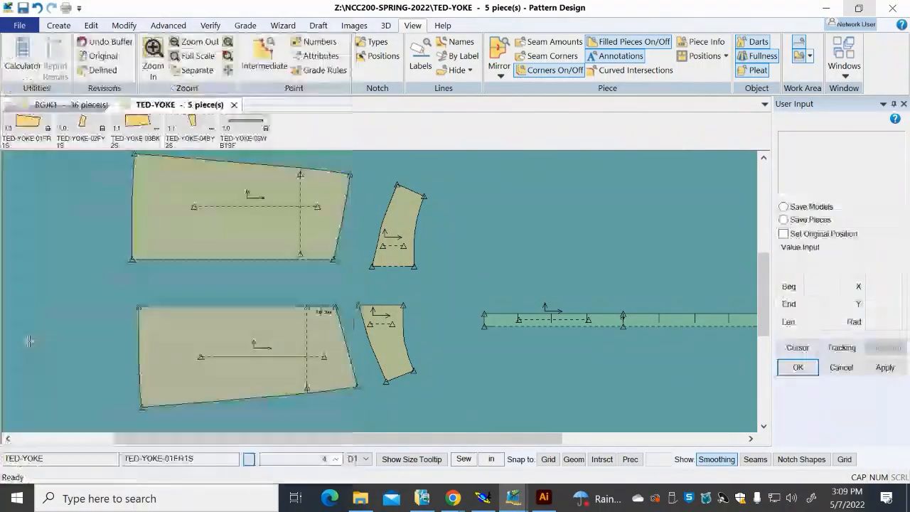
{"action": "left_click", "coordinate": [233, 328]}
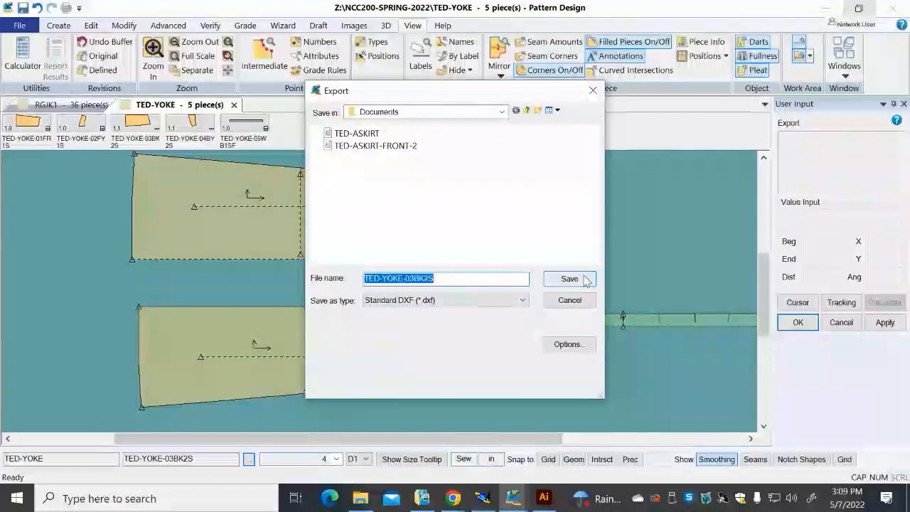
{"action": "left_click", "coordinate": [501, 112]}
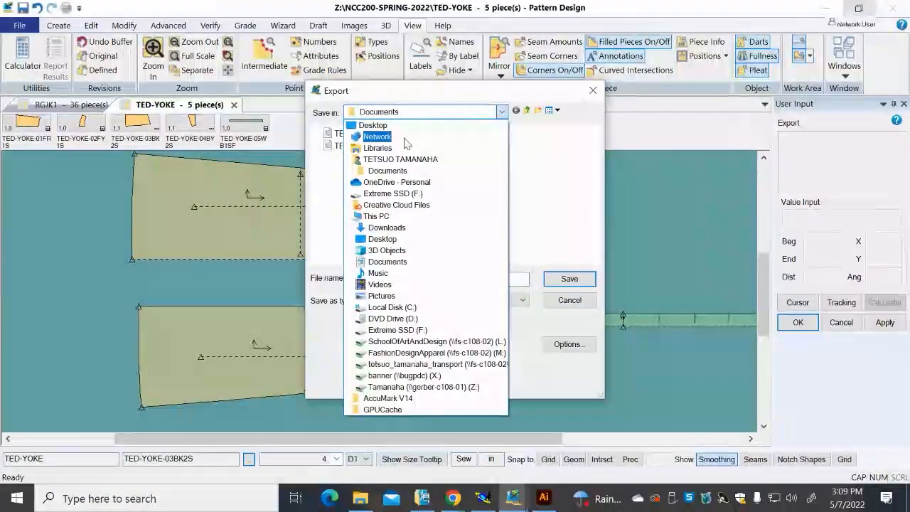
{"action": "left_click", "coordinate": [400, 228]}
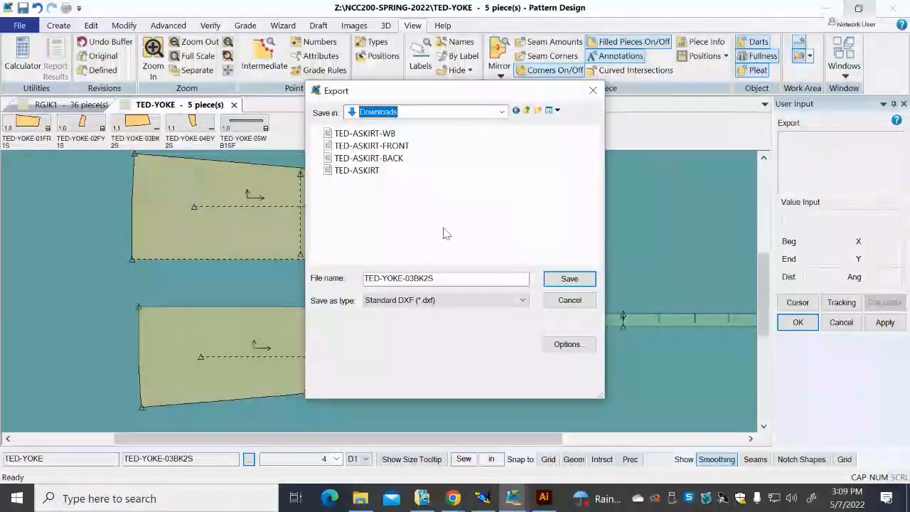
{"action": "left_click", "coordinate": [562, 281]}
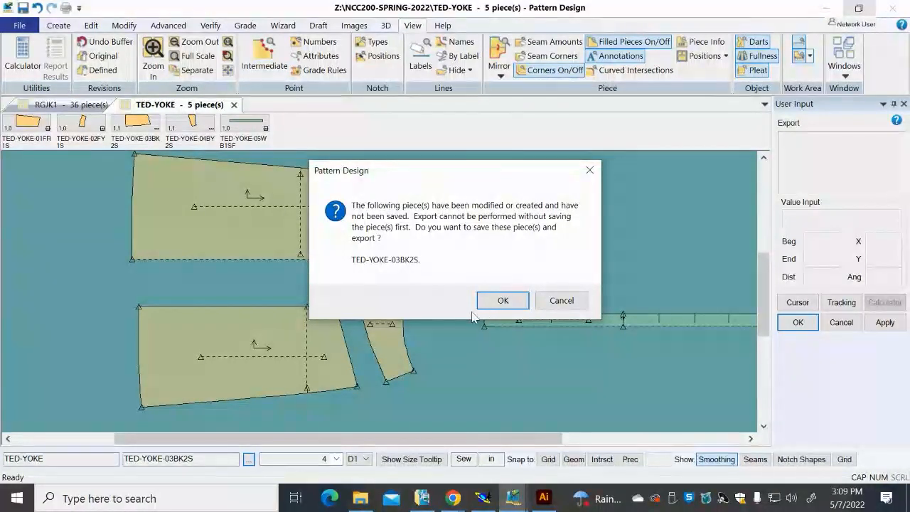
{"action": "left_click", "coordinate": [504, 301]}
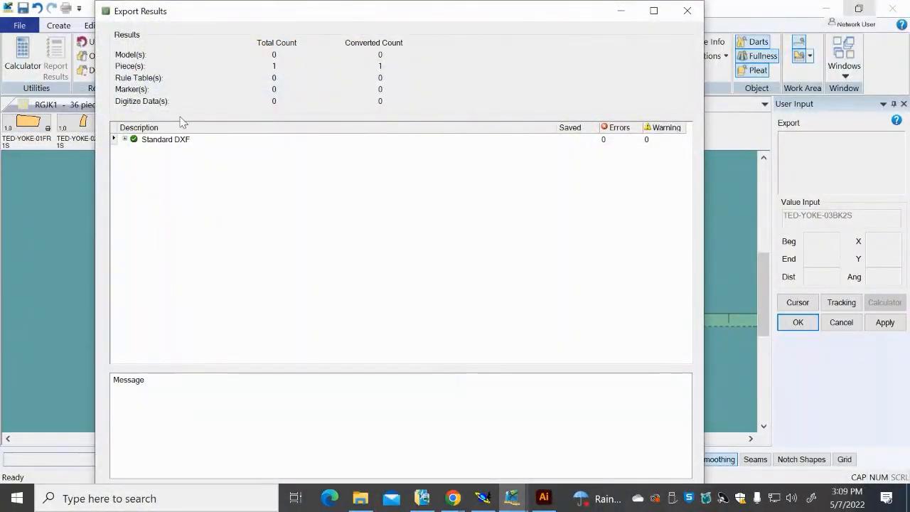
{"action": "left_click", "coordinate": [687, 11]}
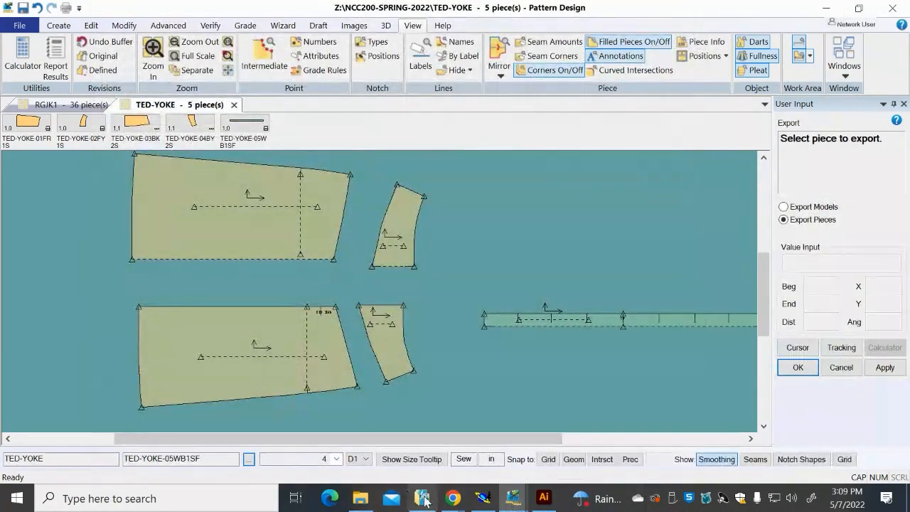
Check the exported DXF files in the Downloads folder, return to the TED-YOKE window in Pattern Design, and cancel the waistband's export
{"action": "left_click", "coordinate": [361, 498]}
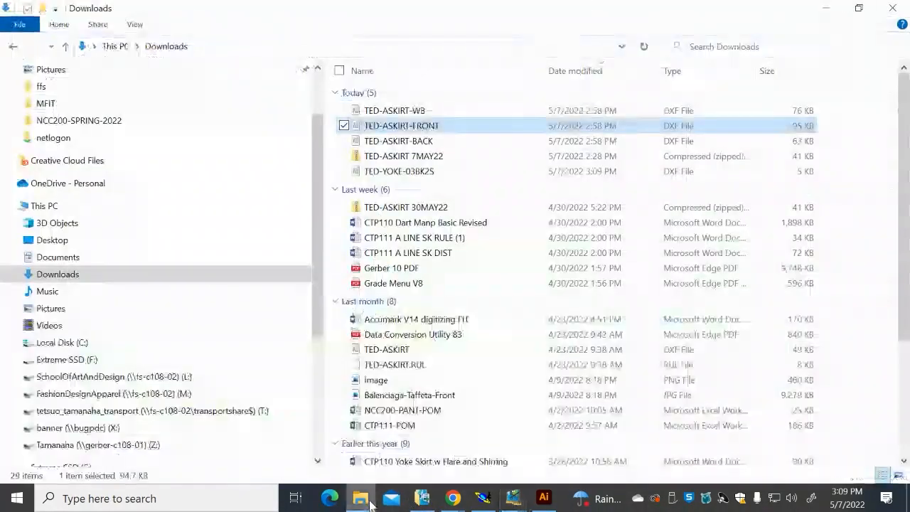
{"action": "left_click", "coordinate": [448, 112]}
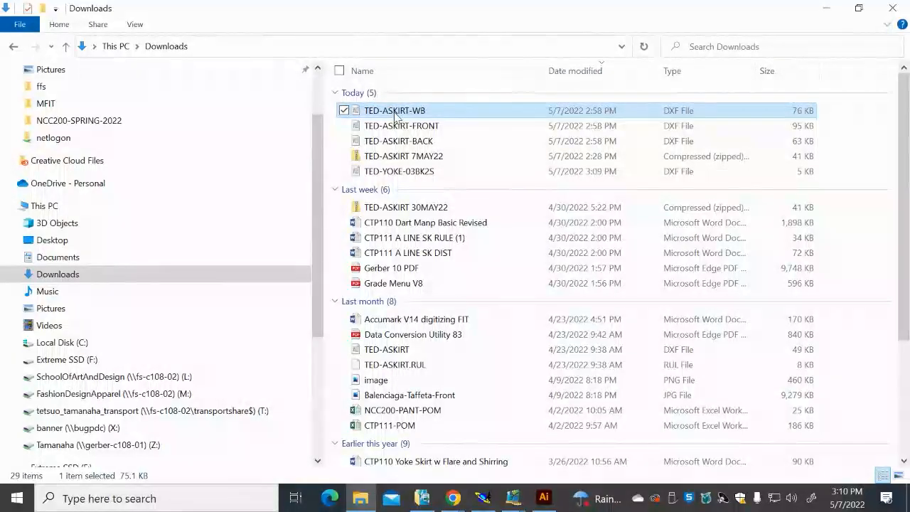
{"action": "left_click", "coordinate": [513, 497]}
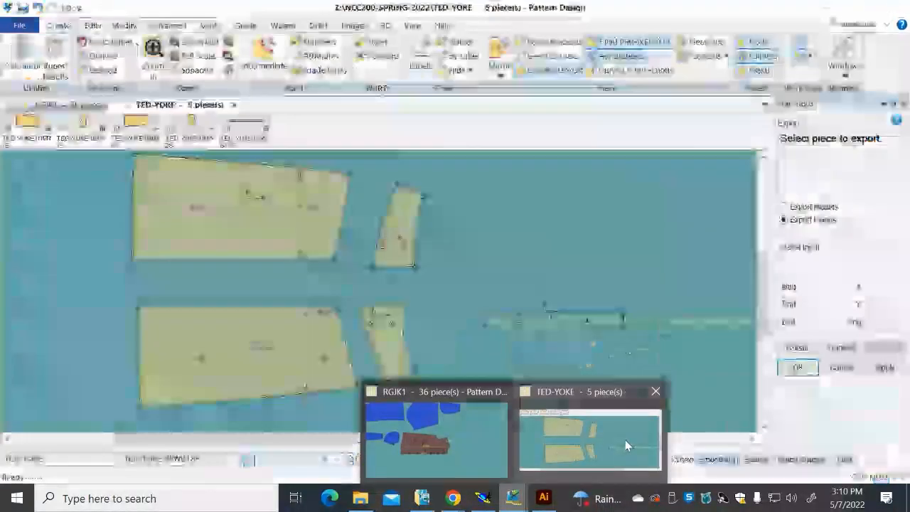
{"action": "left_click", "coordinate": [631, 445]}
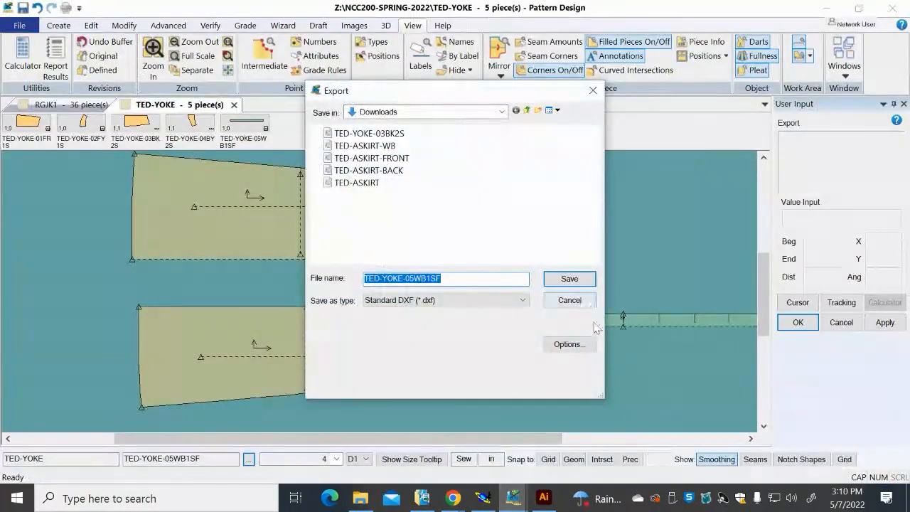
{"action": "left_click", "coordinate": [569, 304]}
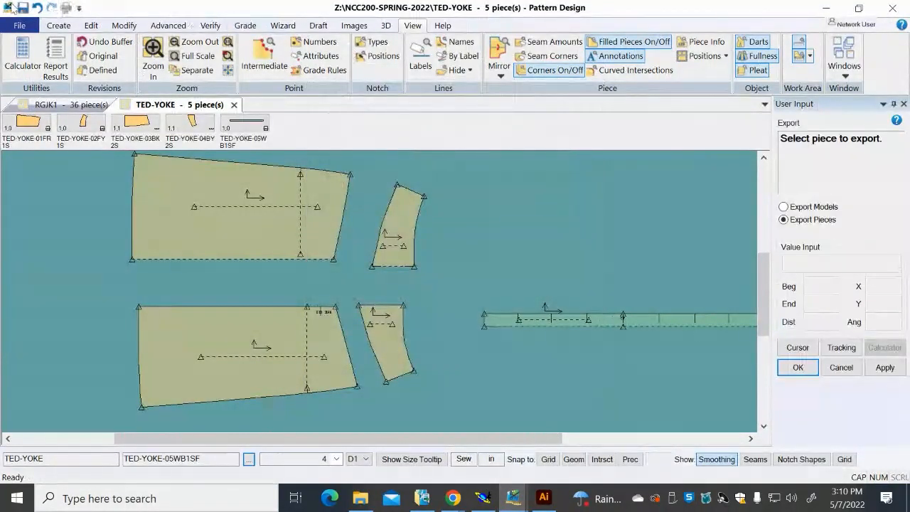
{"action": "left_click", "coordinate": [10, 9]}
{"action": "left_click", "coordinate": [20, 28]}
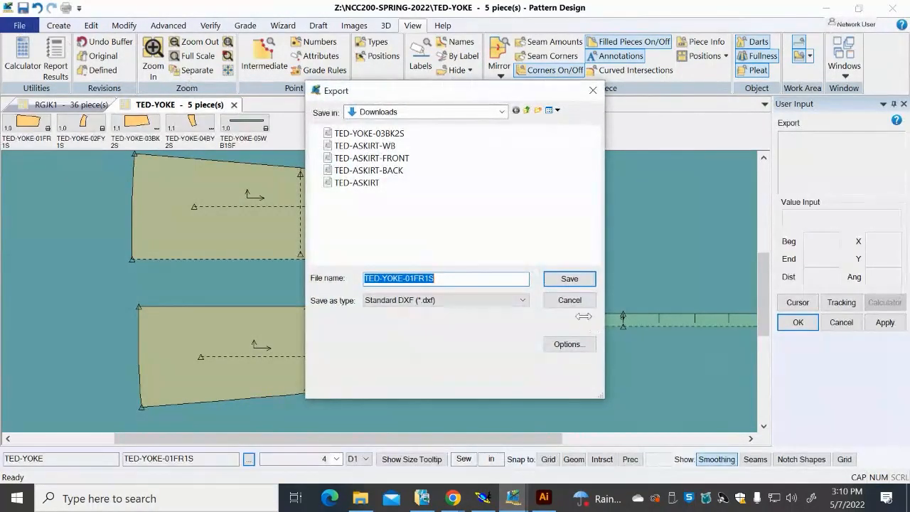
{"action": "left_click", "coordinate": [569, 300]}
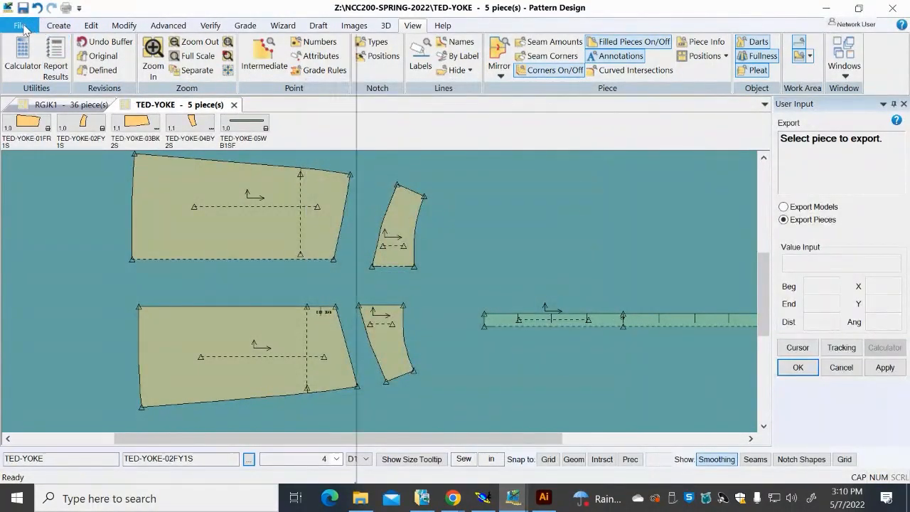
Export the back piece TED-YOKE-03BK2S as Standard DXF to the Downloads folder, replacing the existing file
{"action": "left_click", "coordinate": [22, 27]}
{"action": "left_click", "coordinate": [61, 340]}
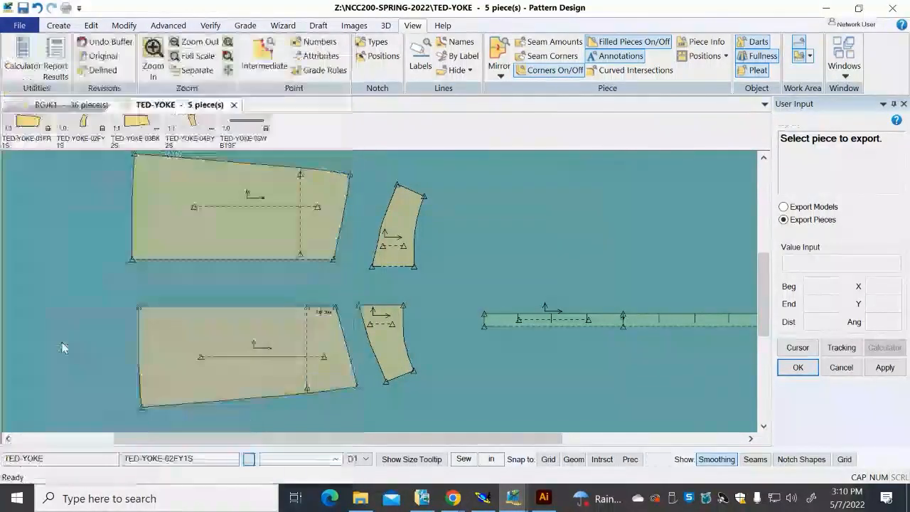
{"action": "left_click", "coordinate": [174, 346]}
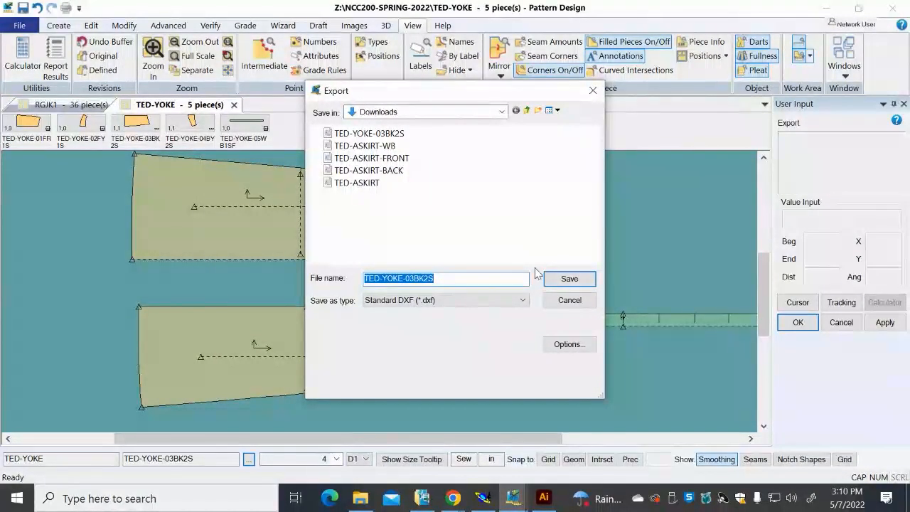
{"action": "left_click", "coordinate": [569, 279]}
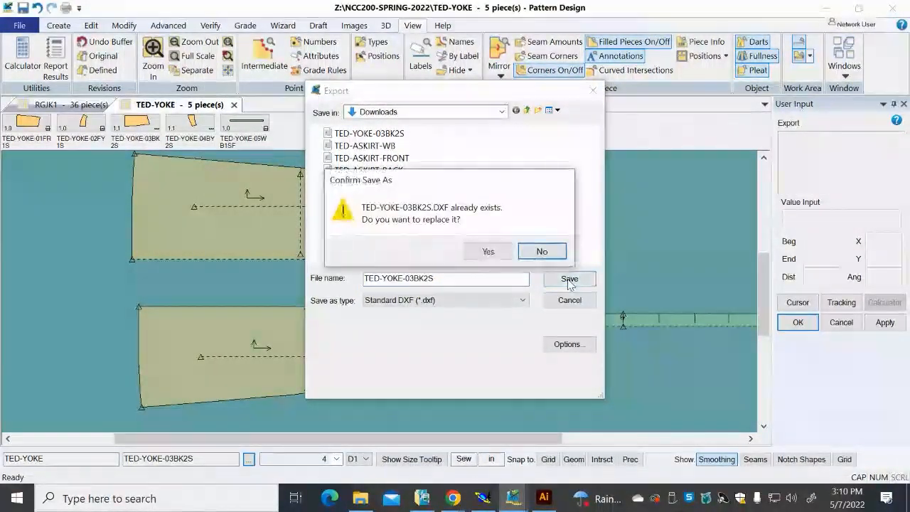
{"action": "left_click", "coordinate": [488, 251]}
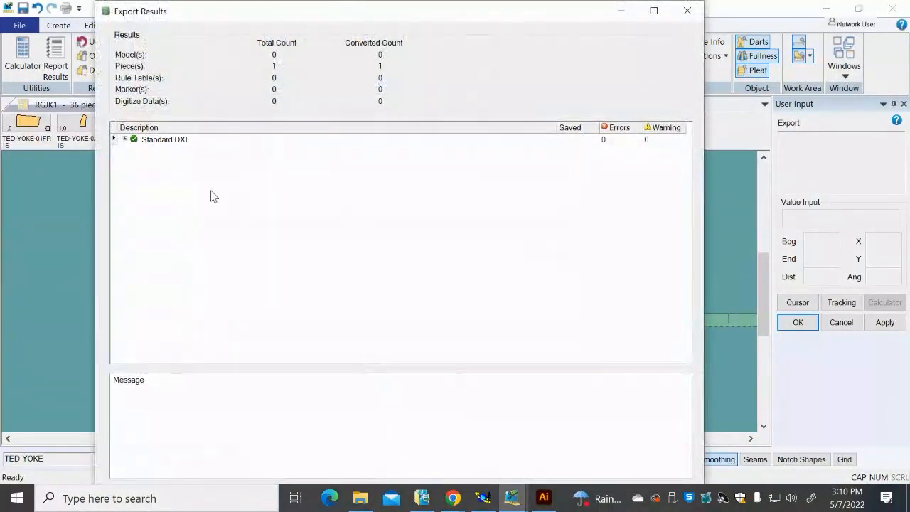
Expand the Standard DXF export results down to the TED-YOKE-03BK2S piece, look over its details, and close the results window
{"action": "left_click", "coordinate": [128, 141]}
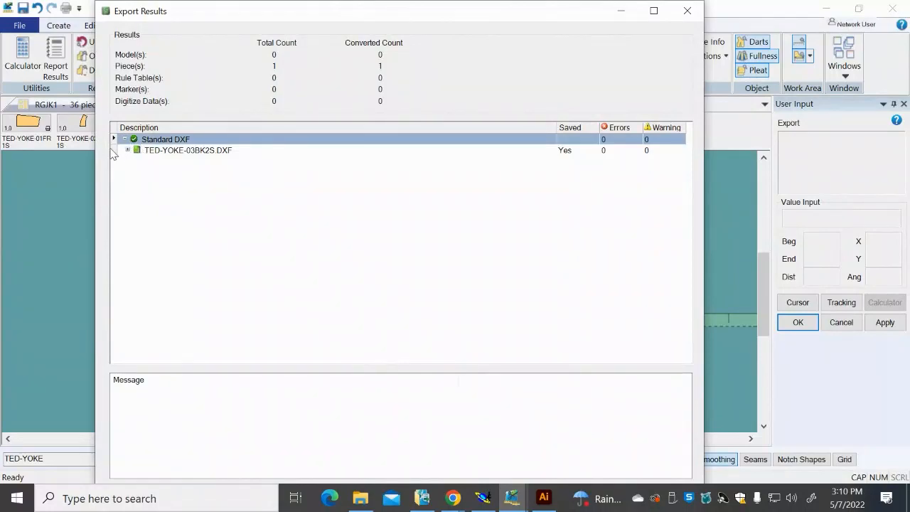
{"action": "left_click", "coordinate": [127, 150]}
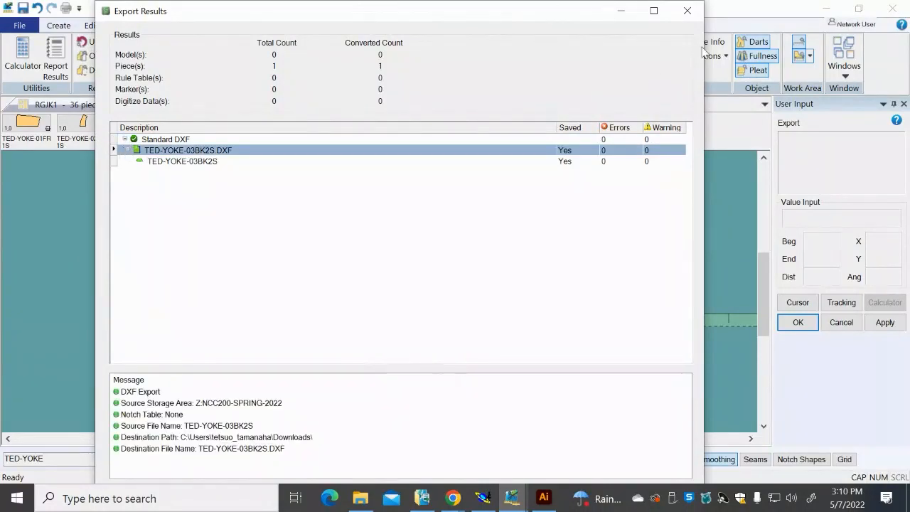
{"action": "left_click", "coordinate": [687, 10]}
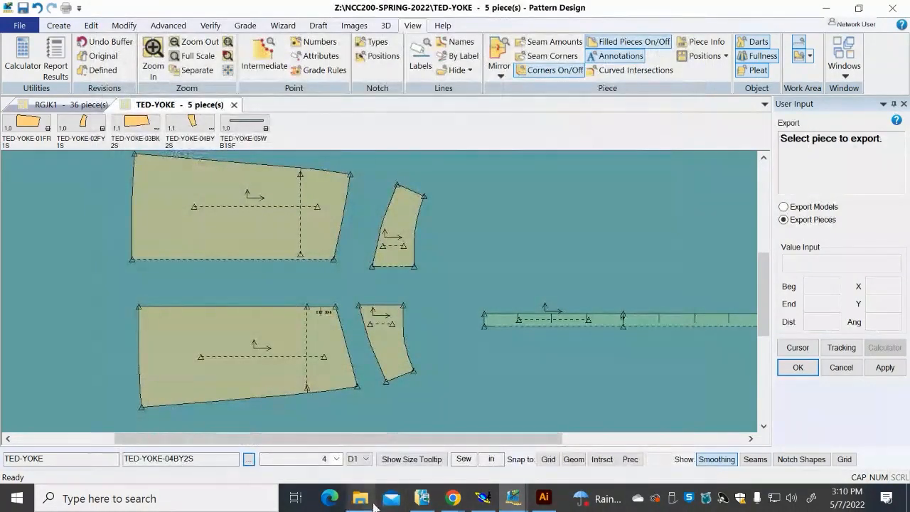
Open TED-YOKE-03BK2S.DXF from the Downloads folder in Adobe Illustrator at original size with 1 unit = 1 inch, dismissing the font warning
{"action": "left_click", "coordinate": [360, 498]}
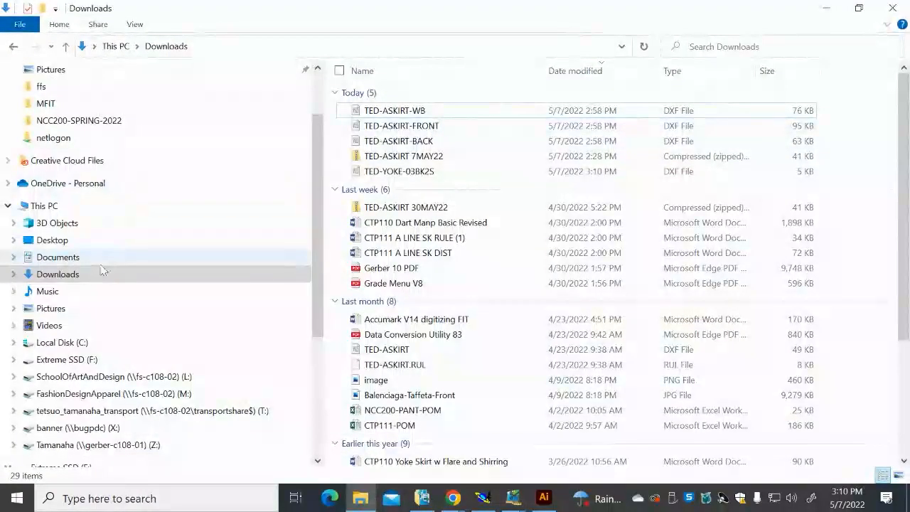
{"action": "left_click", "coordinate": [55, 258]}
{"action": "left_click", "coordinate": [61, 274]}
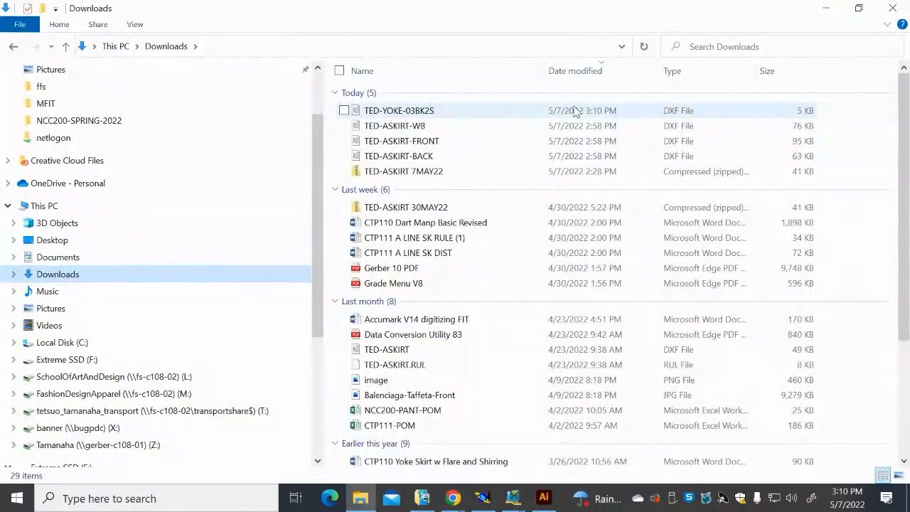
{"action": "right_click", "coordinate": [400, 112]}
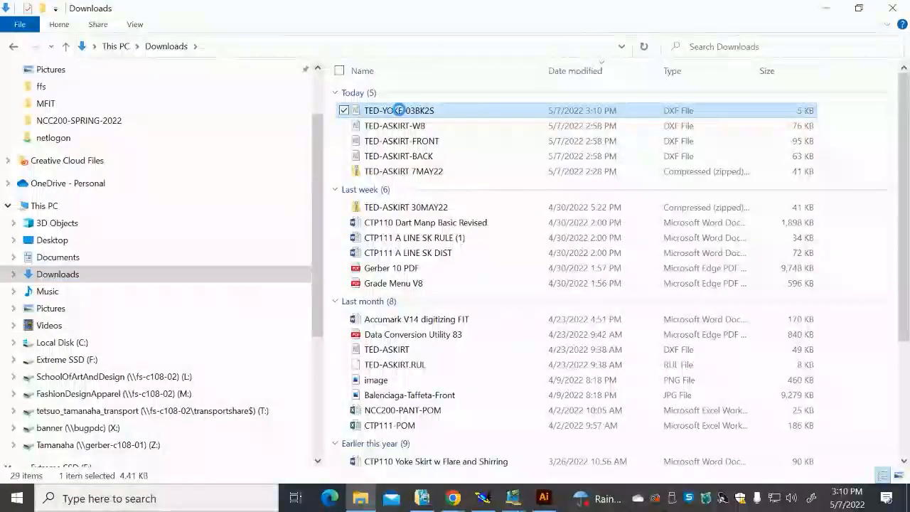
{"action": "mouse_move", "coordinate": [385, 204]}
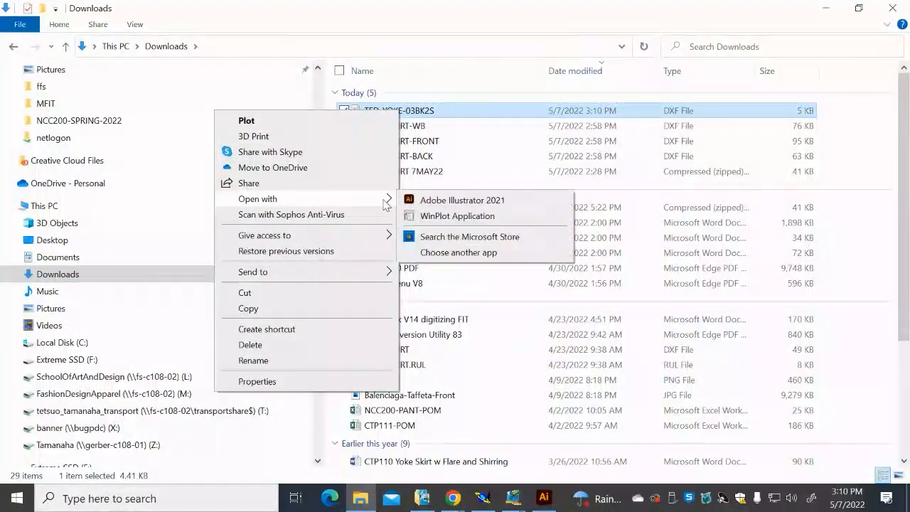
{"action": "left_click", "coordinate": [438, 206]}
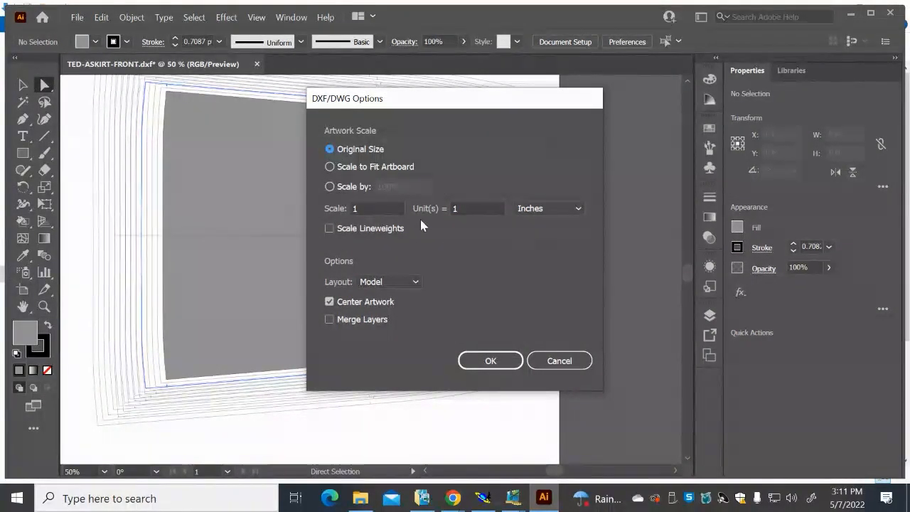
{"action": "left_click", "coordinate": [500, 360]}
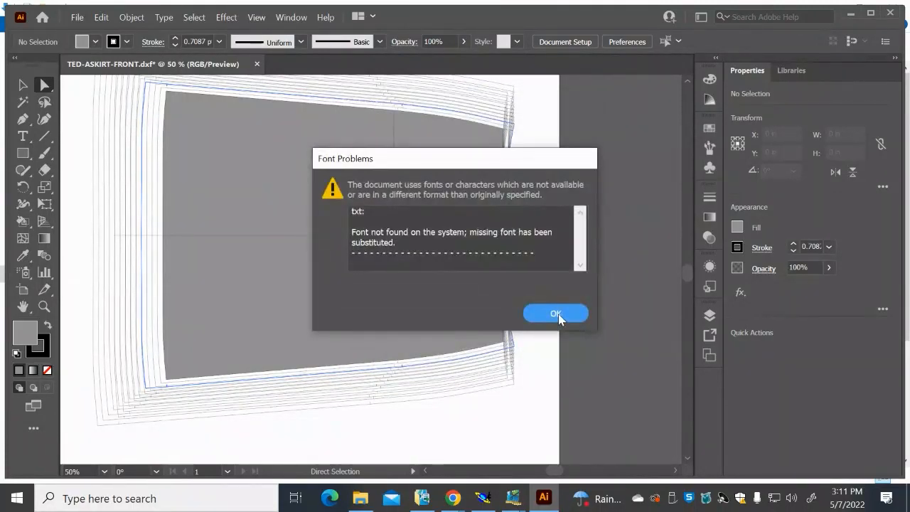
{"action": "left_click", "coordinate": [559, 317]}
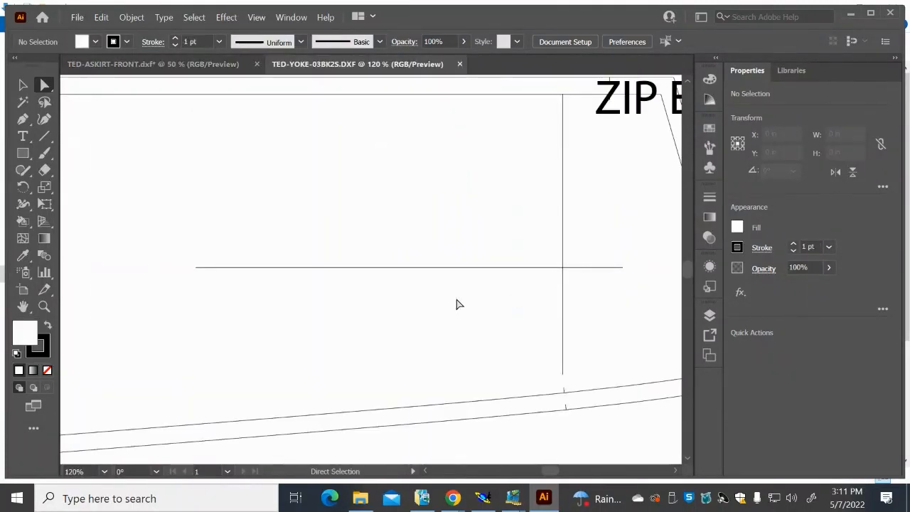
Set the ZIP END text to 48 pt and place it inside the back piece, just under the top seam line by the vertical line
{"action": "key", "text": "ctrl+0"}
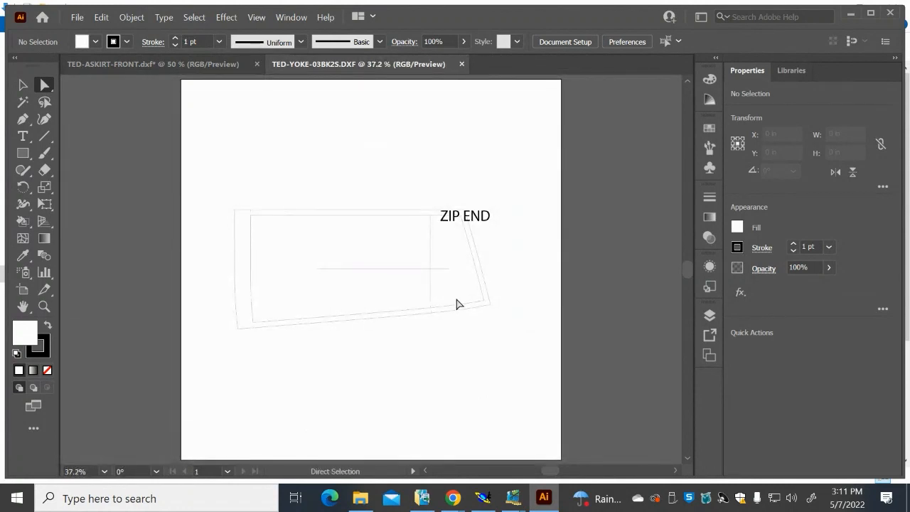
{"action": "scroll", "coordinate": [423, 281], "scroll_direction": "up", "scroll_amount": 1}
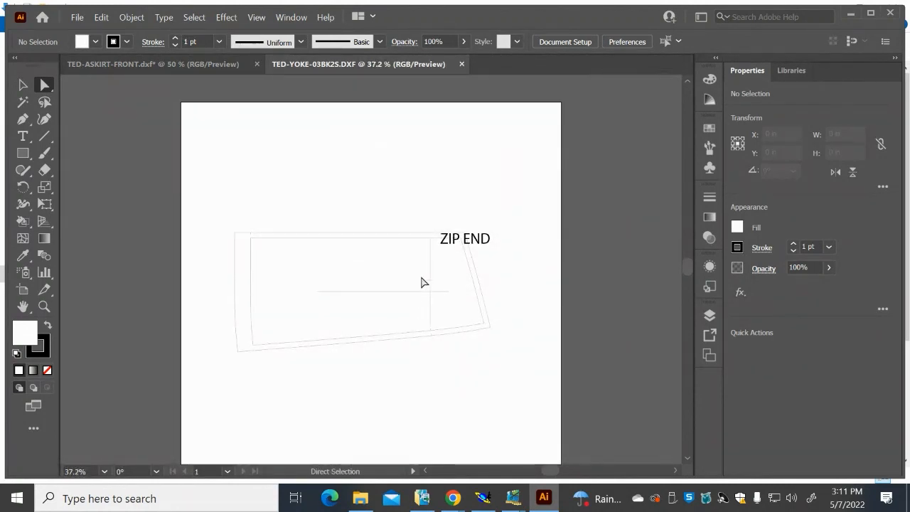
{"action": "left_click_drag", "start_coordinate": [456, 238], "coordinate": [426, 222]}
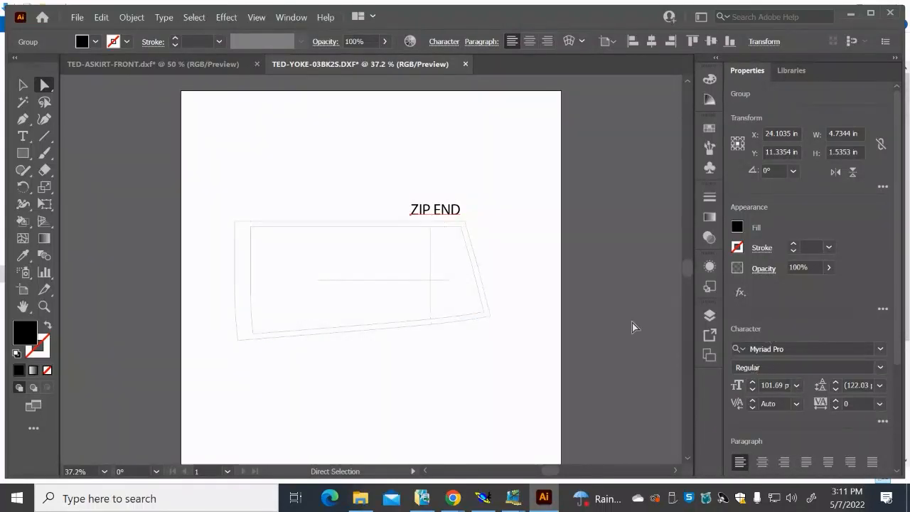
{"action": "left_click", "coordinate": [795, 386]}
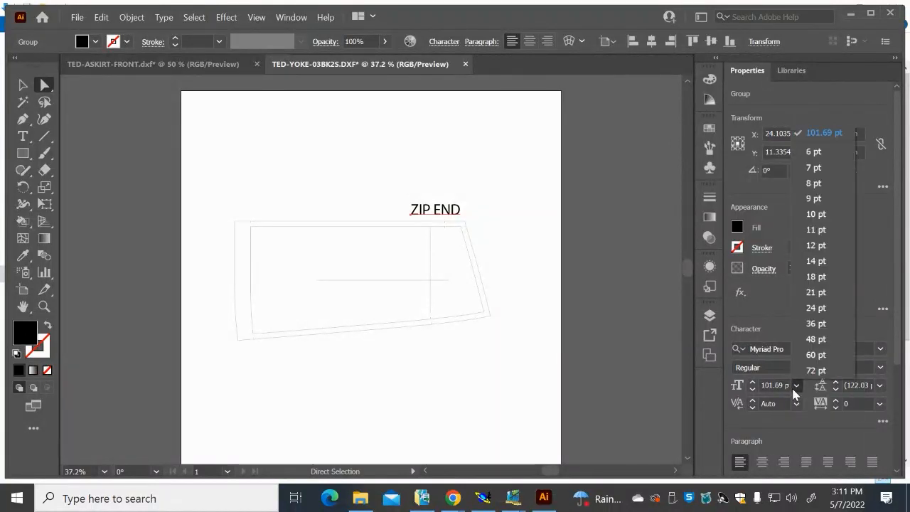
{"action": "left_click", "coordinate": [815, 339]}
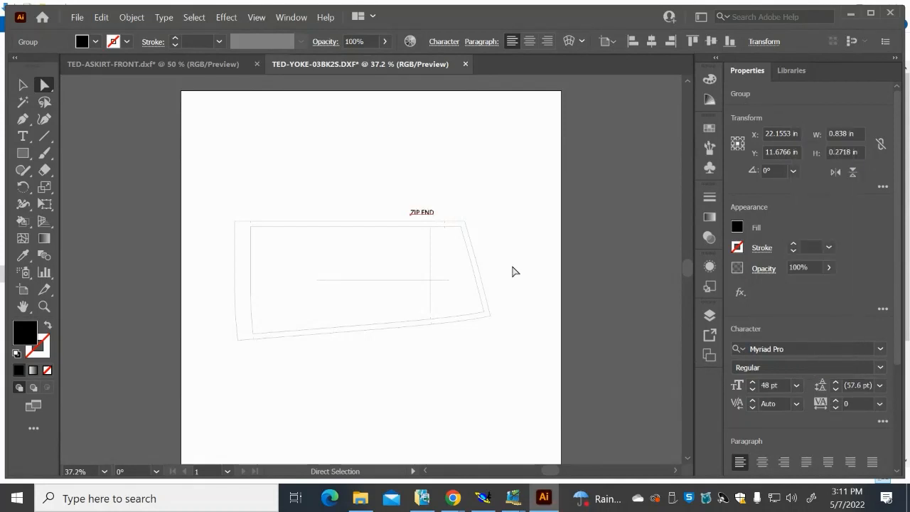
{"action": "left_click_drag", "start_coordinate": [433, 225], "coordinate": [430, 247]}
{"action": "scroll", "coordinate": [448, 284], "scroll_direction": "down", "scroll_amount": 1}
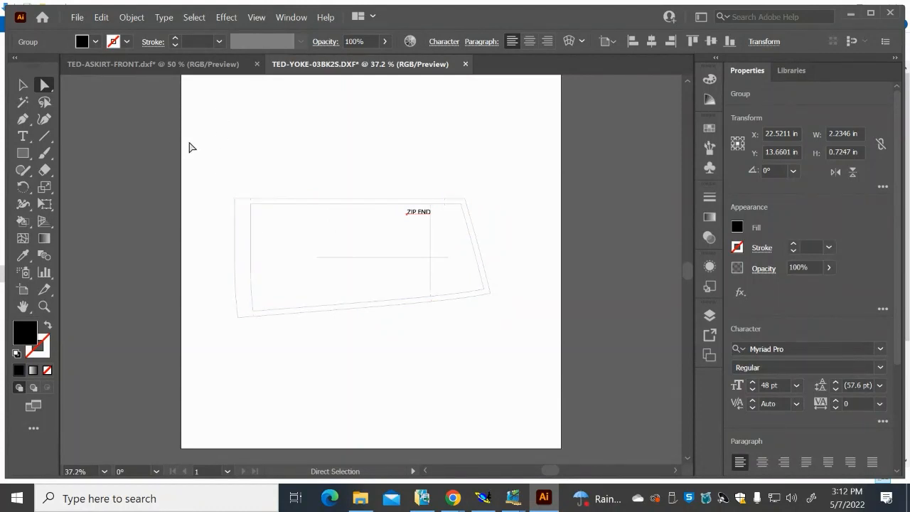
Set the stroke weight of all the back piece's lines to 10 pt and deselect the artwork
{"action": "left_click_drag", "start_coordinate": [199, 161], "coordinate": [540, 345]}
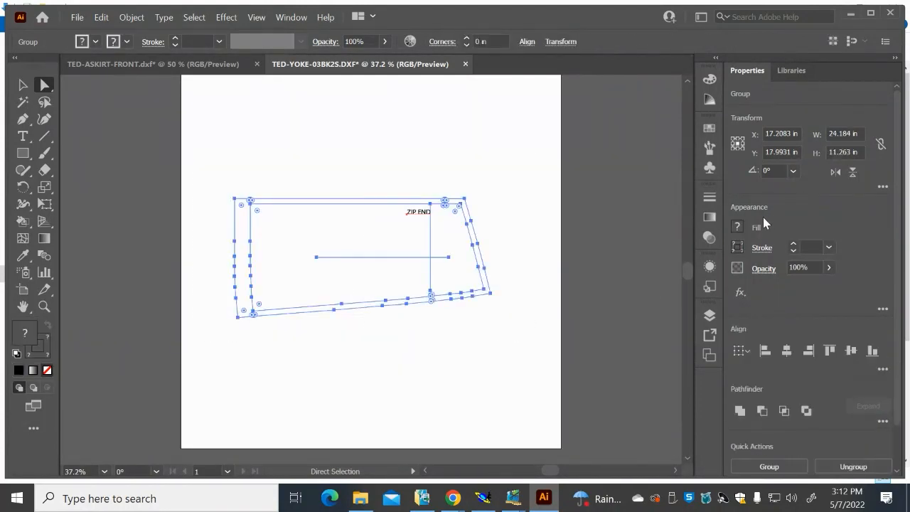
{"action": "left_click", "coordinate": [829, 248]}
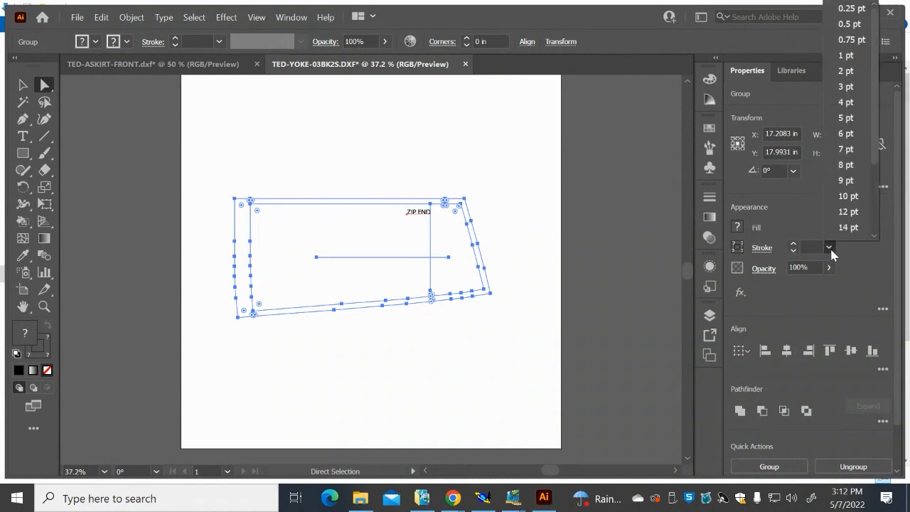
{"action": "left_click", "coordinate": [846, 199]}
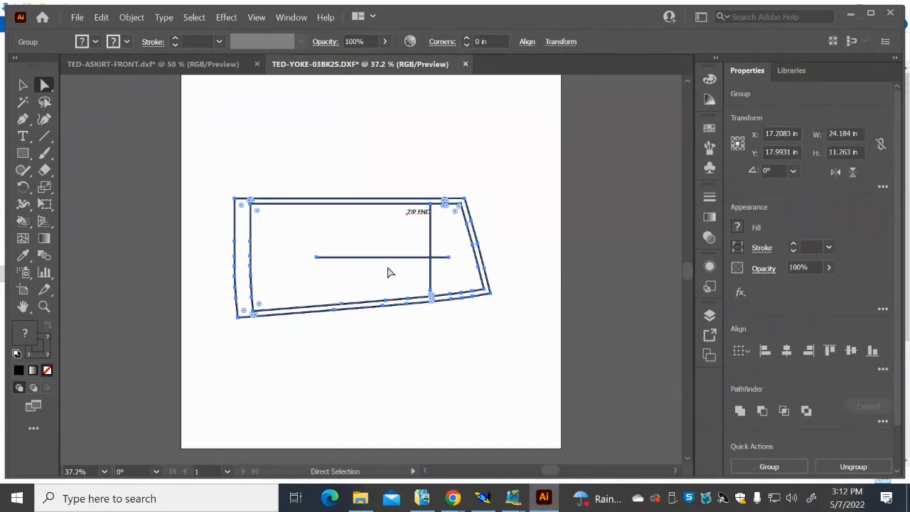
{"action": "left_click", "coordinate": [521, 278]}
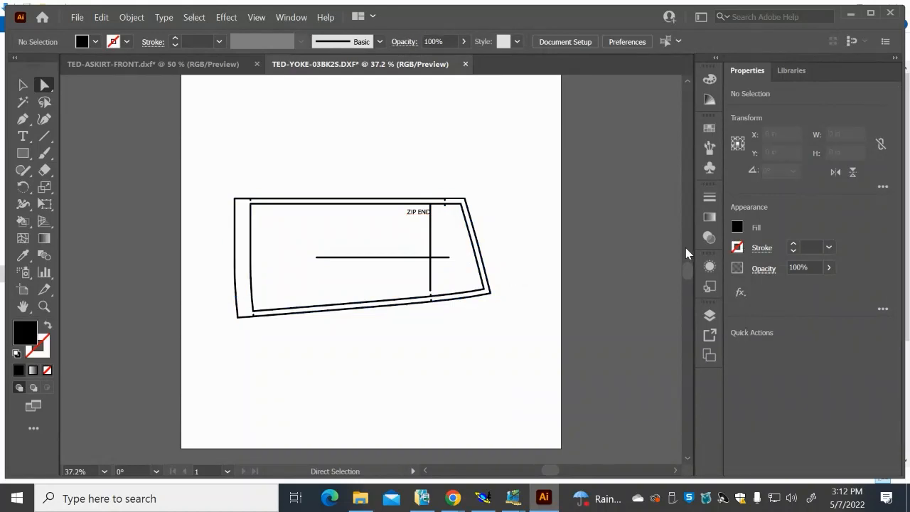
Make the back piece's inner seam line a dashed stroke with a 12 pt dash
{"action": "left_click", "coordinate": [252, 240]}
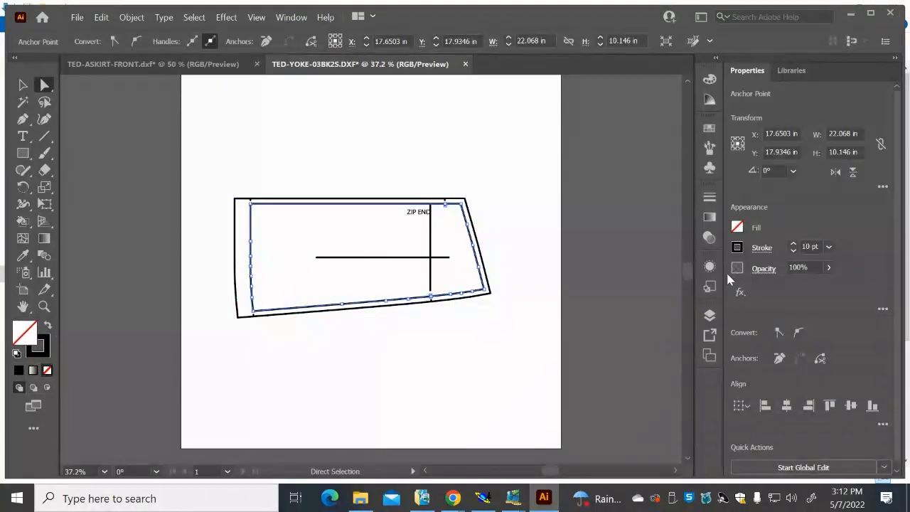
{"action": "left_click", "coordinate": [759, 248]}
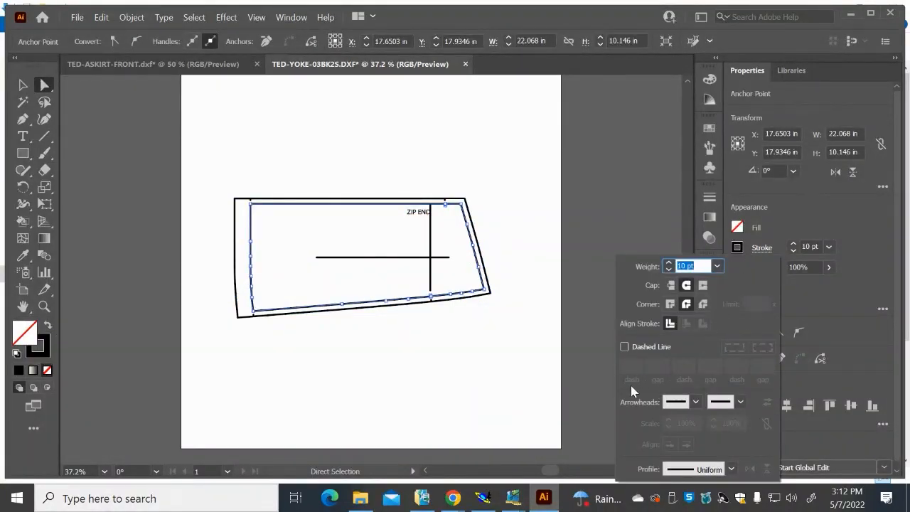
{"action": "left_click", "coordinate": [624, 347]}
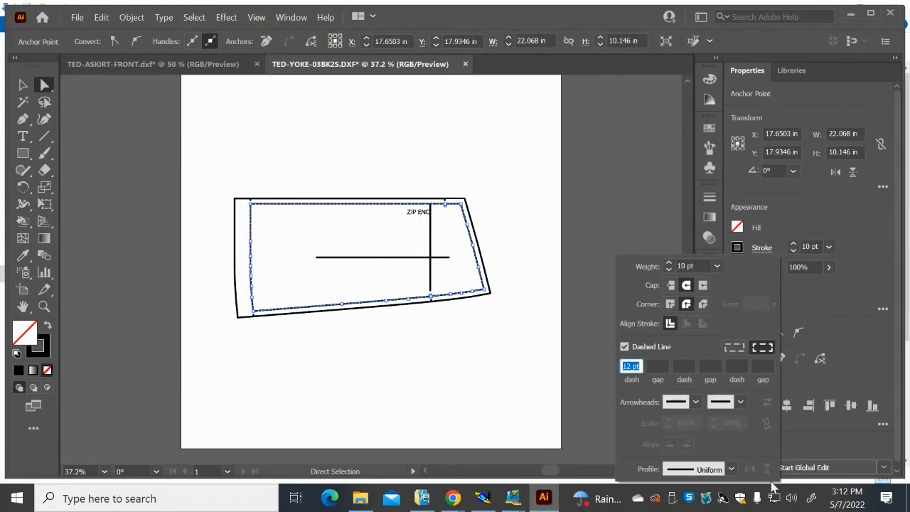
{"action": "left_click", "coordinate": [388, 349]}
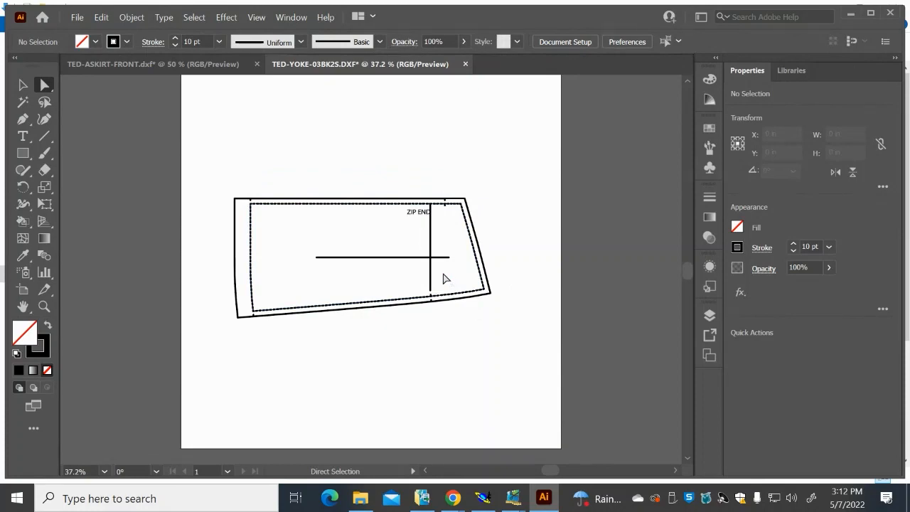
{"action": "key", "text": "z"}
{"action": "left_click_drag", "start_coordinate": [436, 288], "coordinate": [431, 316]}
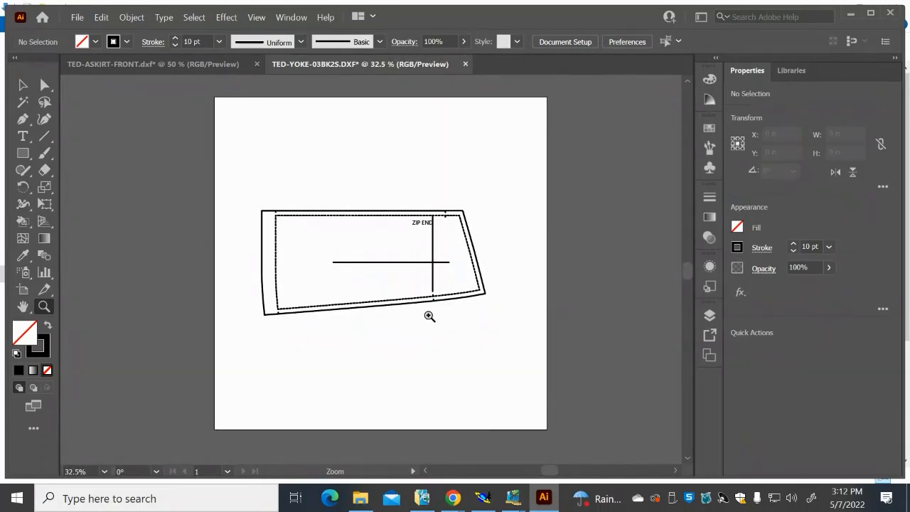